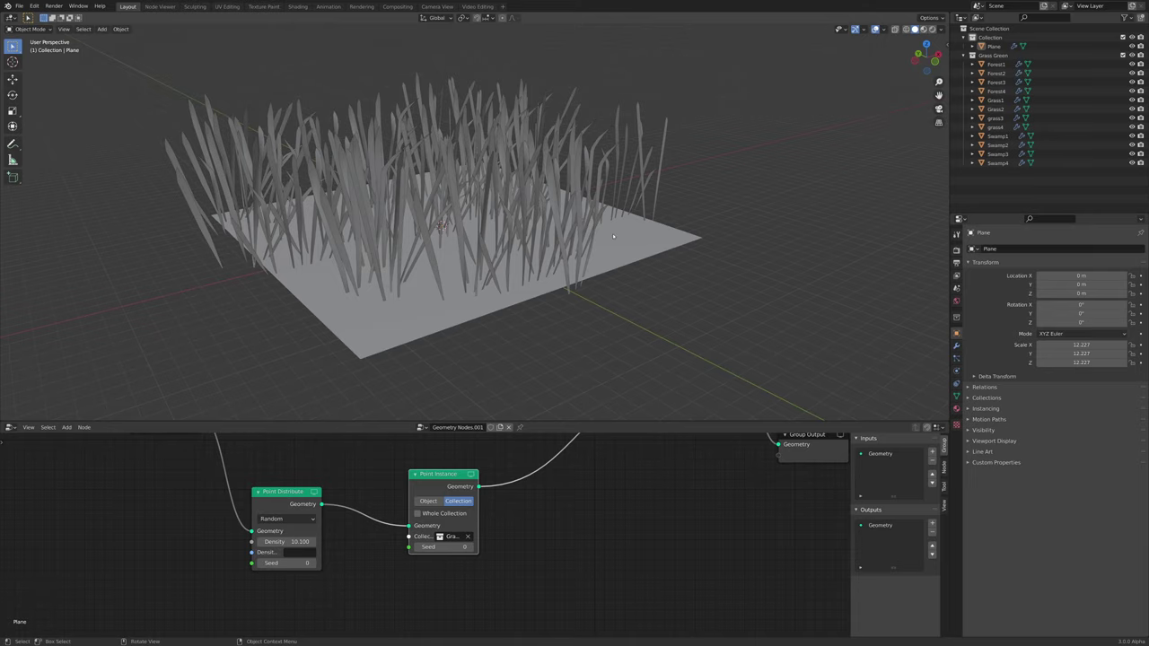
Select the grass plane and reposition the Point Distribute and Point Instance nodes closer to the Group Input
middle_click_drag(615, 292, 590, 347)
left_click(577, 329)
scroll(577, 331, "down", 3)
scroll(511, 493, "down", 1)
middle_click_drag(507, 484, 498, 530)
left_click_drag(296, 539, 297, 499)
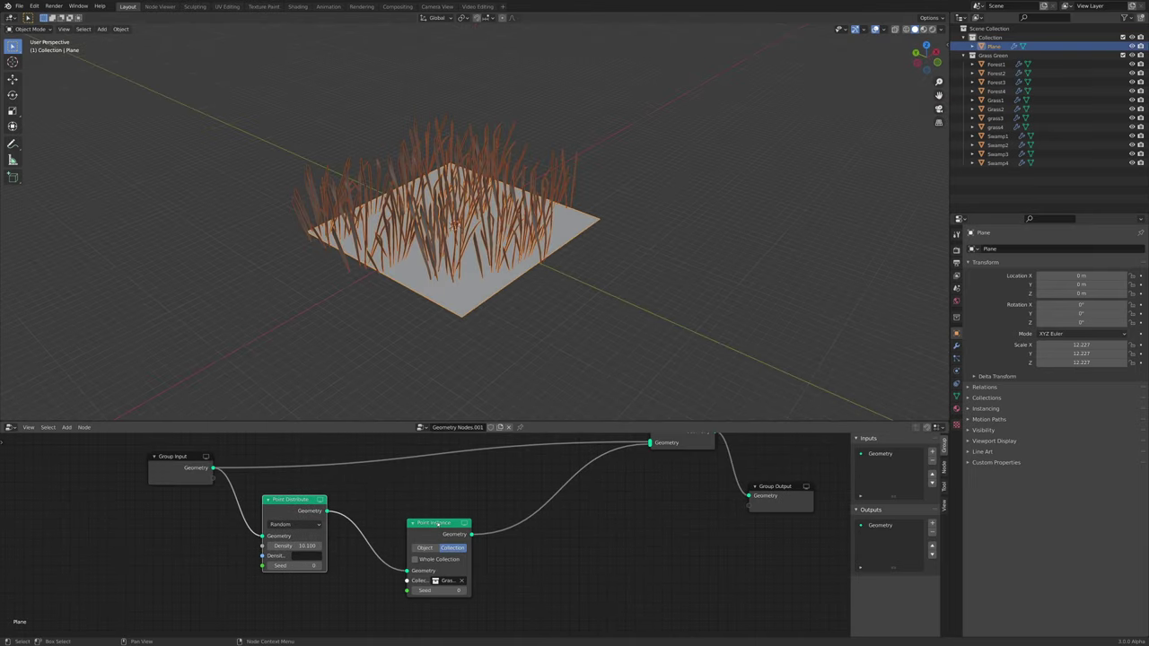
left_click_drag(438, 523, 393, 502)
scroll(521, 511, "up", 1)
middle_click_drag(479, 466, 452, 509)
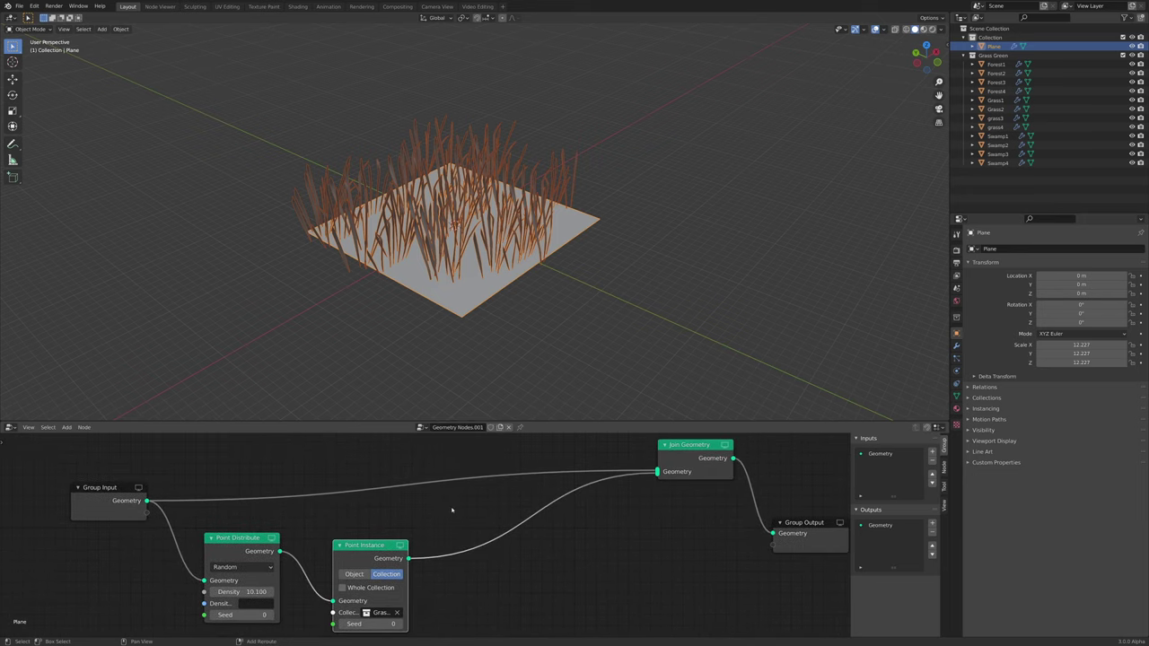
Insert an Attribute Math node on the link between Point Instance and Join Geometry
key("shift+a")
key("s")
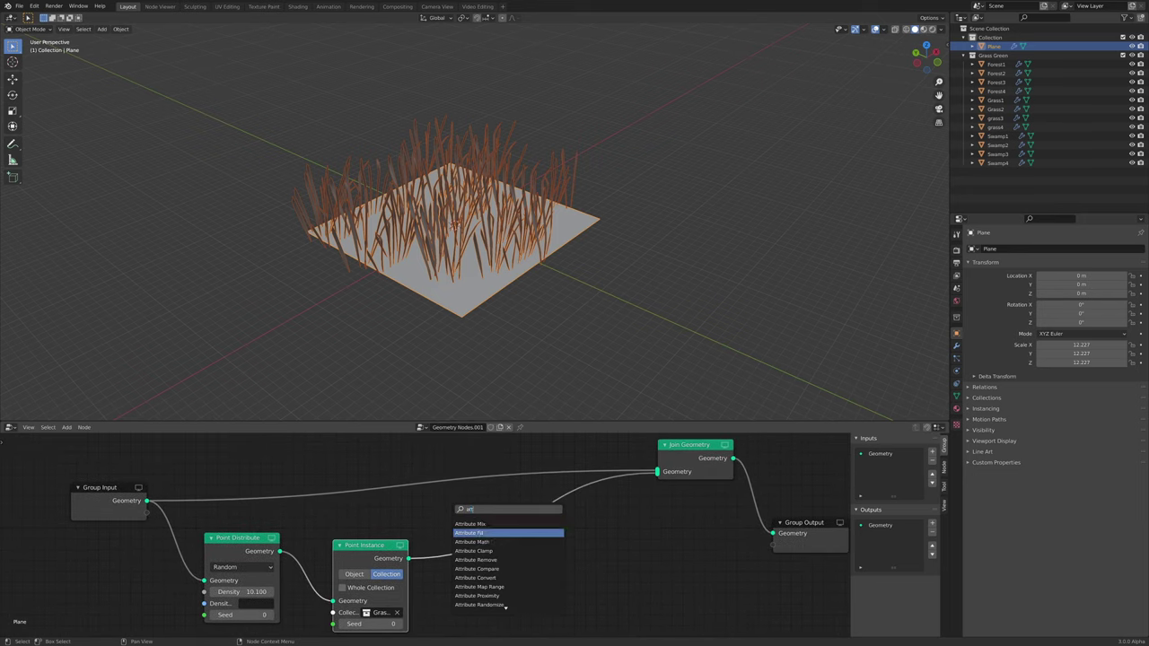
left_click(484, 542)
left_click(485, 542)
Add an unconnected Attribute Randomize node beside the Attribute Math node
scroll(573, 507, "down", 1)
middle_click_drag(573, 508, 470, 488)
key("shift+a")
left_click(469, 487)
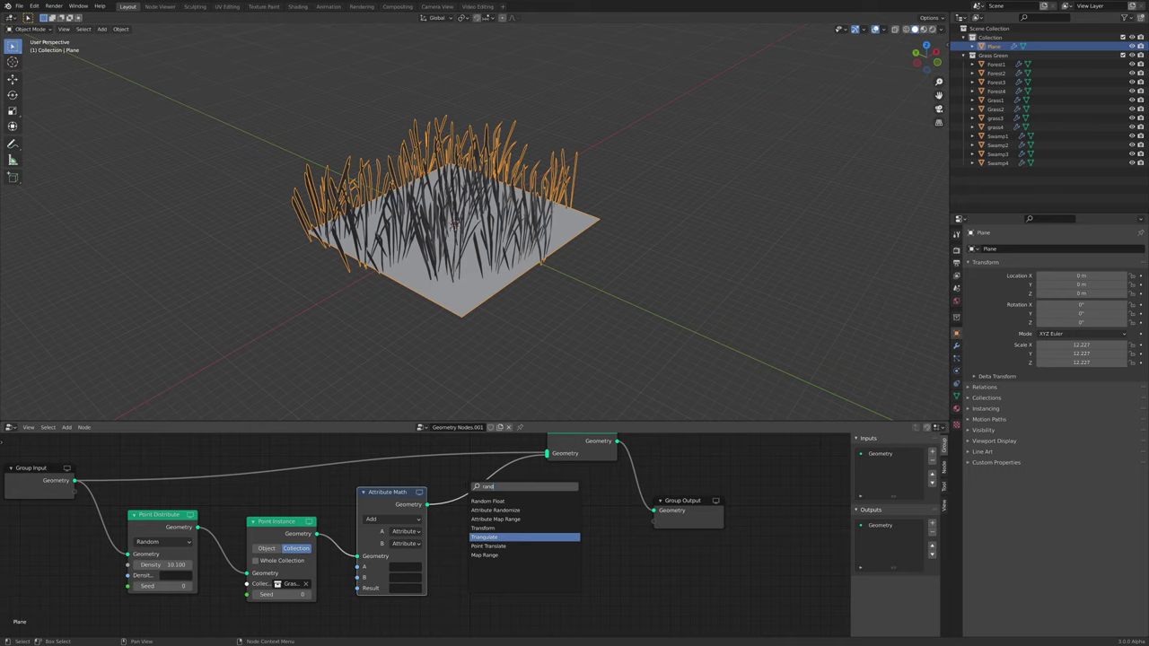
left_click(495, 510)
left_click(478, 533)
scroll(464, 524, "down", 3)
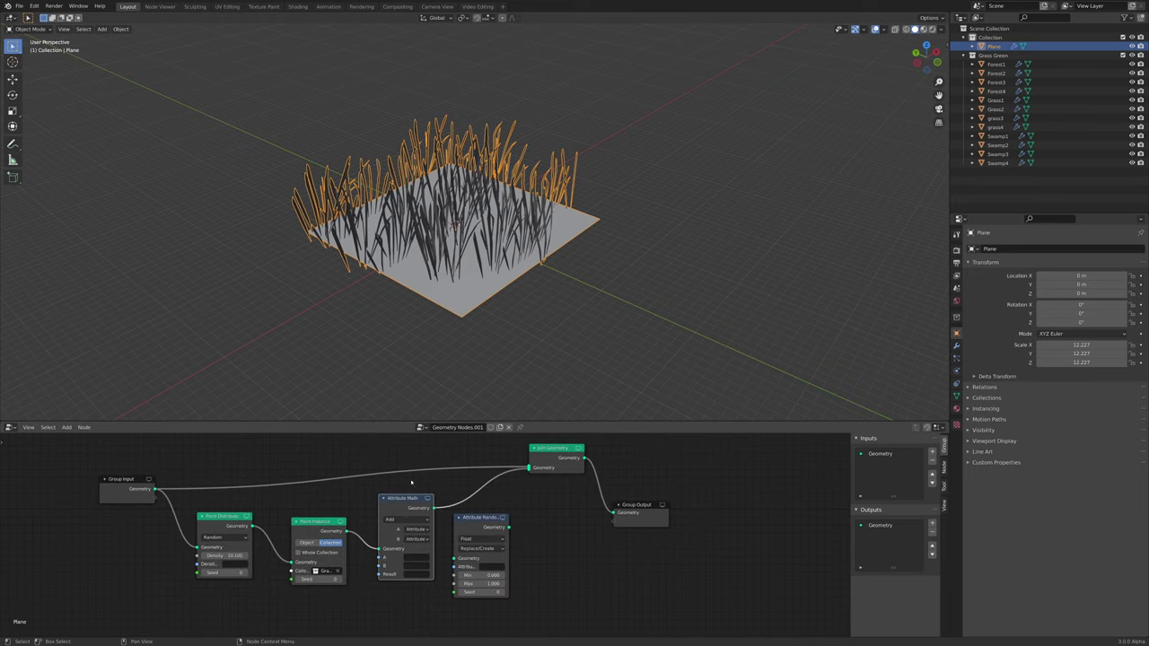
Set the Attribute Math node's operation to Multiply
scroll(408, 530, "up", 3)
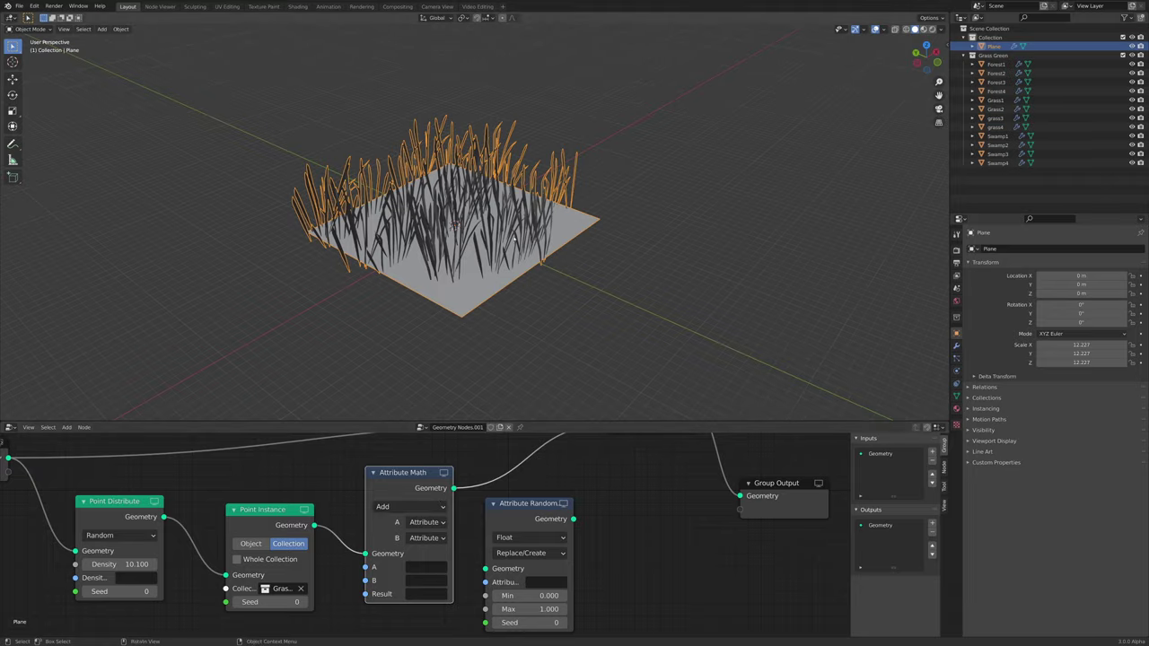
scroll(548, 213, "up", 2)
middle_click_drag(548, 214, 494, 186)
middle_click_drag(421, 529, 413, 519)
left_click(411, 495)
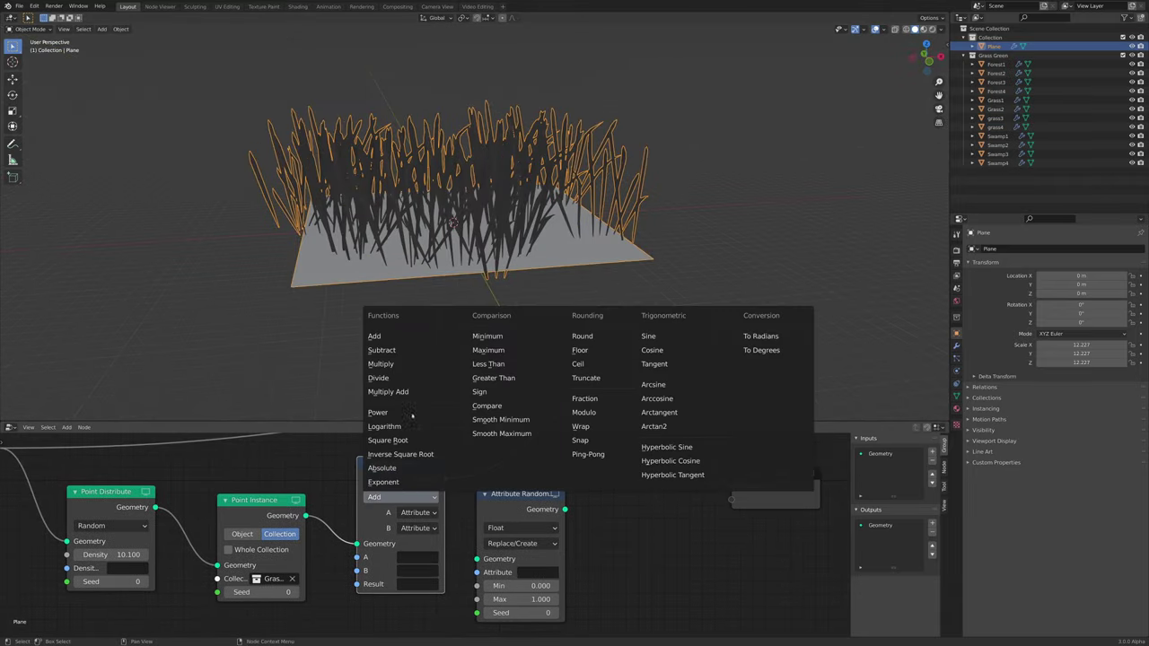
left_click(409, 363)
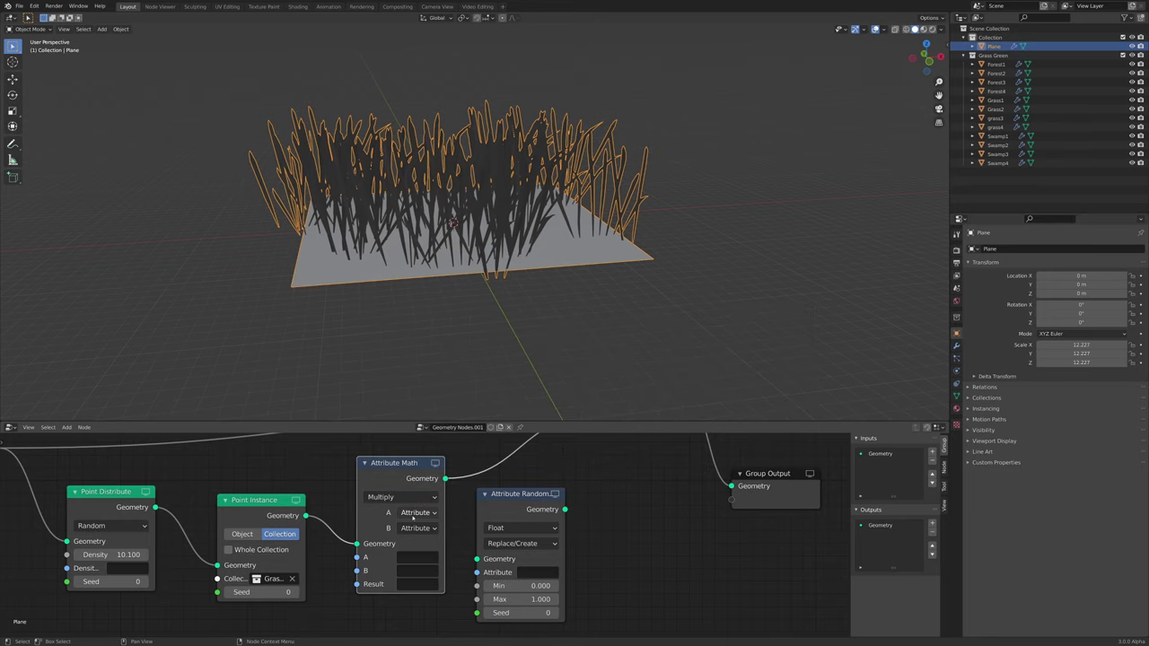
Set Attribute Math's A and Result to scale and B to Float 8.900, and enter scale as the Attribute Randomize attribute
left_click(418, 560)
type("scalw")
key("BackSpace")
type("e")
key("Return")
left_click(416, 557)
left_click(418, 584)
type("s")
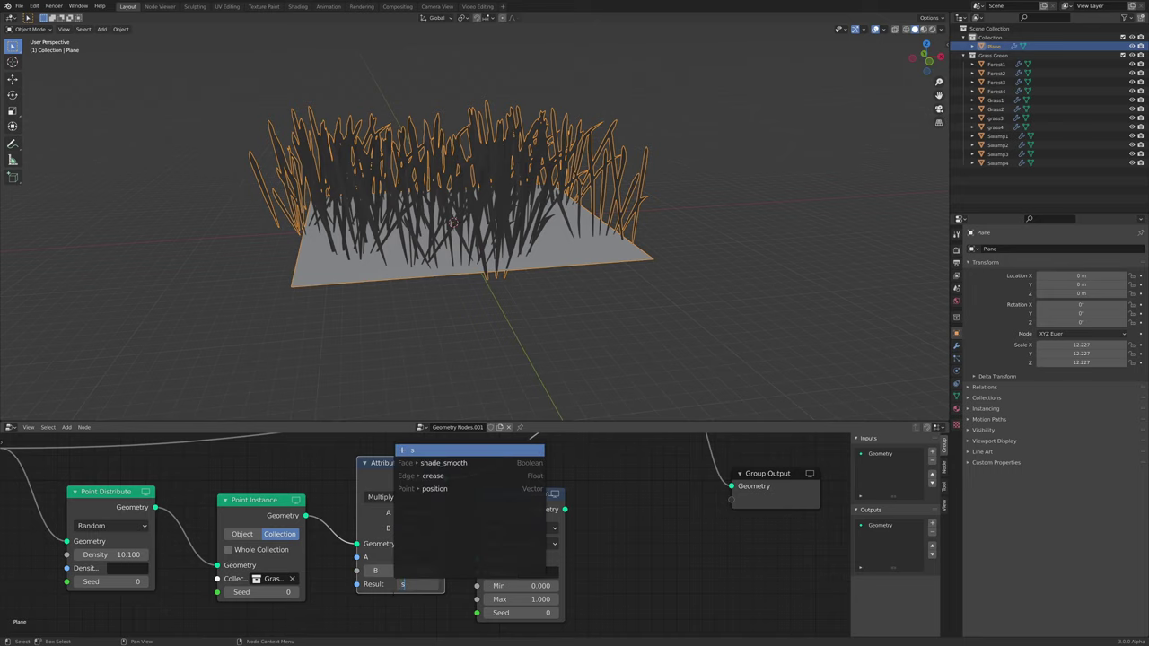
type("cale")
key("Return")
scroll(351, 517, "down", 3)
middle_click_drag(352, 516, 412, 539)
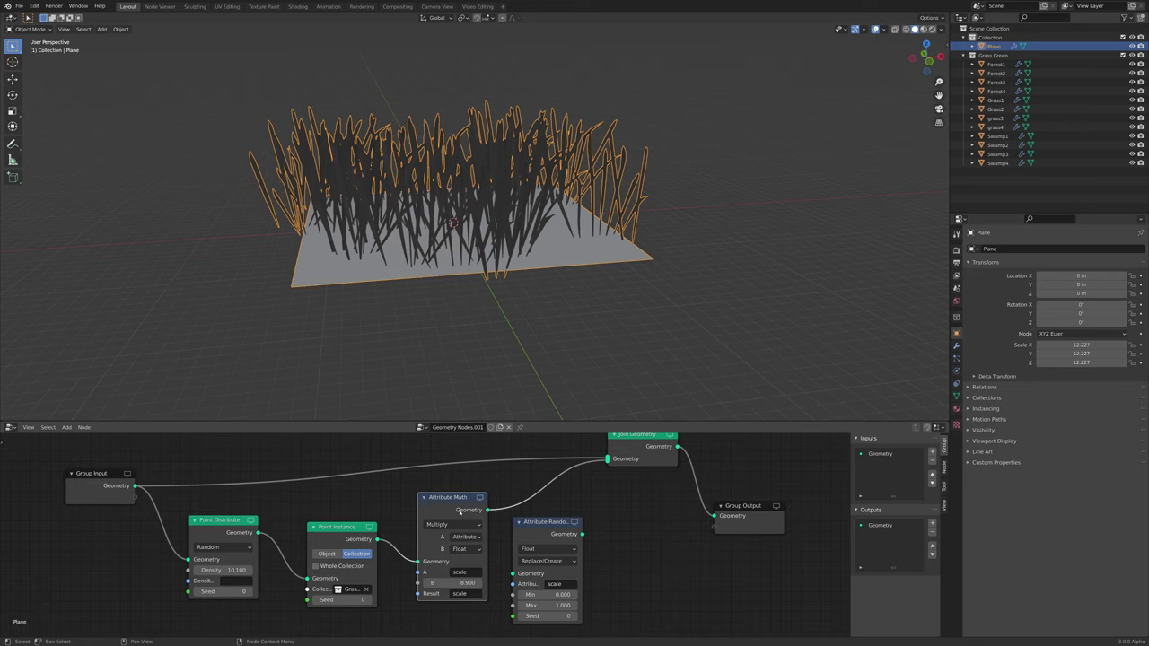
Move the Attribute Math node between Point Distribute and Point Instance, and reconnect Point Instance to Join Geometry
mouse_move(459, 513)
left_mouse_down()
mouse_move(468, 523)
mouse_move(446, 524)
left_mouse_up()
scroll(358, 534, "up", 2)
mouse_move(358, 534)
middle_mouse_down()
mouse_move(417, 532)
mouse_move(362, 517)
middle_mouse_up()
right_click_drag(431, 546, 457, 560, "ctrl")
mouse_move(471, 515)
left_mouse_down()
mouse_move(411, 517)
mouse_move(485, 503)
left_mouse_up()
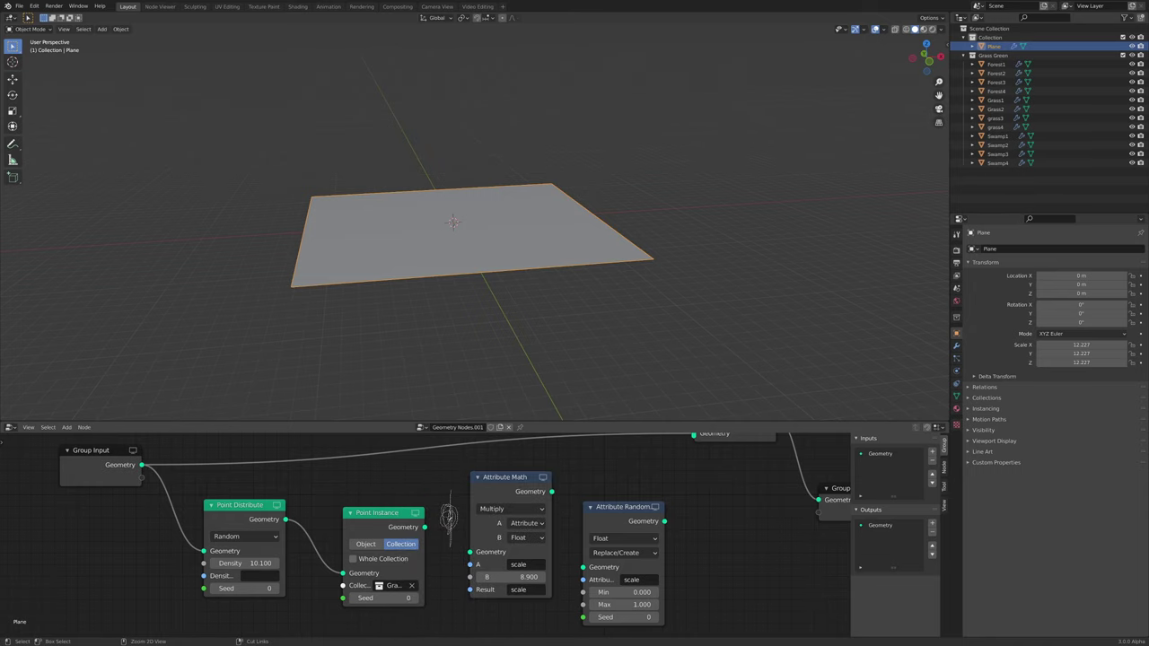
scroll(490, 502, "down", 2)
middle_click_drag(491, 502, 484, 514)
left_click_drag(494, 504, 340, 511)
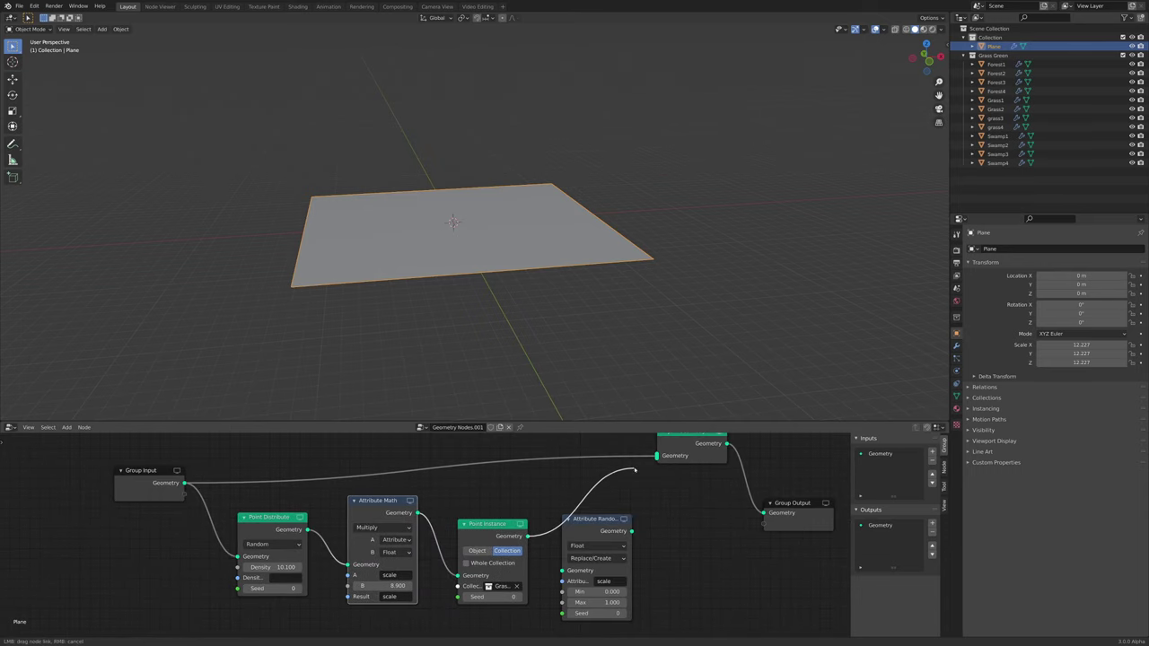
left_click_drag(656, 455, 656, 456)
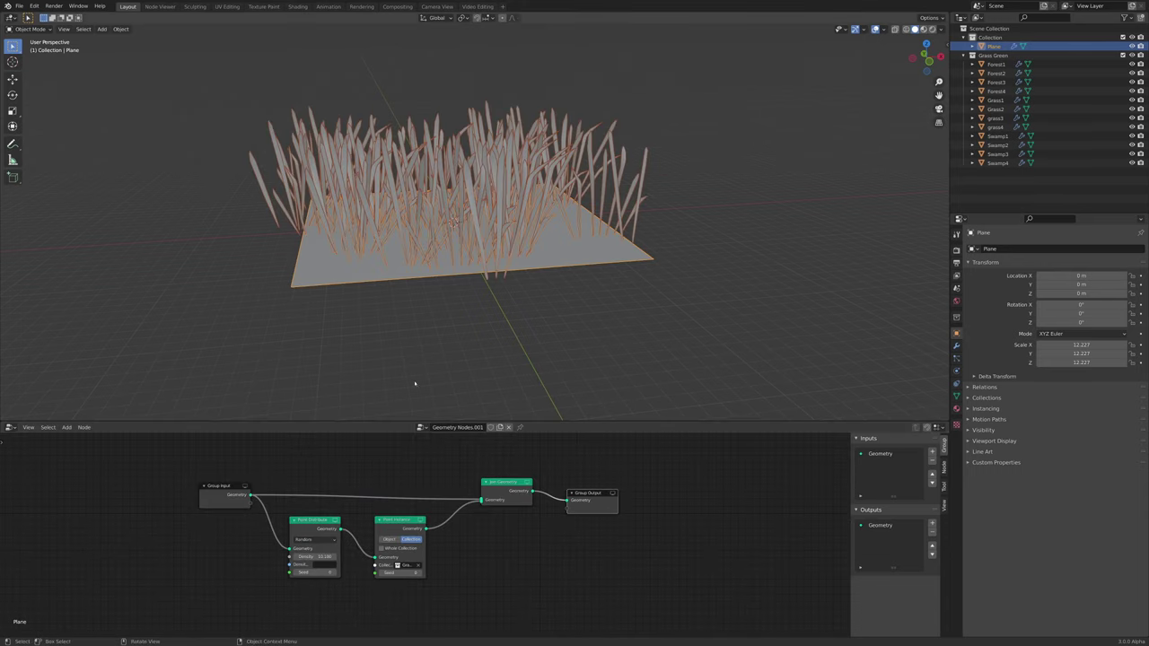
Spread out the Group Output, Join Geometry and Point Instance nodes to make room after Point Distribute
scroll(440, 336, "up", 2)
mouse_move(441, 337)
middle_mouse_down()
mouse_move(411, 368)
mouse_move(438, 340)
middle_mouse_up()
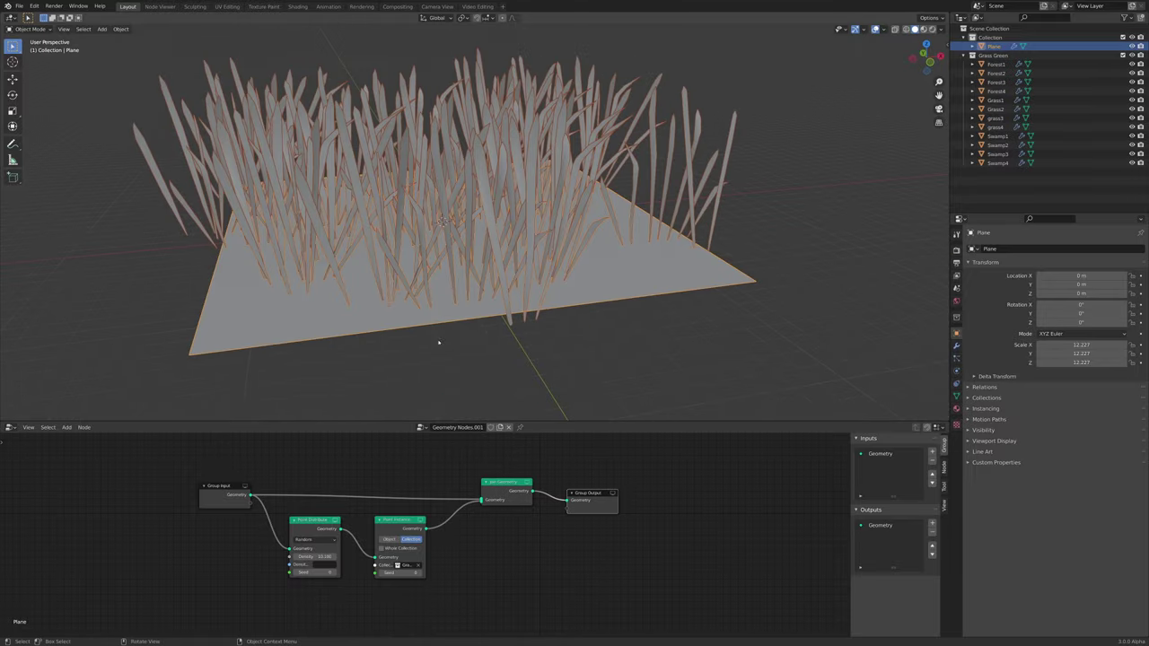
scroll(449, 529, "up", 5)
scroll(509, 533, "down", 5)
middle_click_drag(466, 538, 515, 537)
left_click_drag(583, 500, 637, 499)
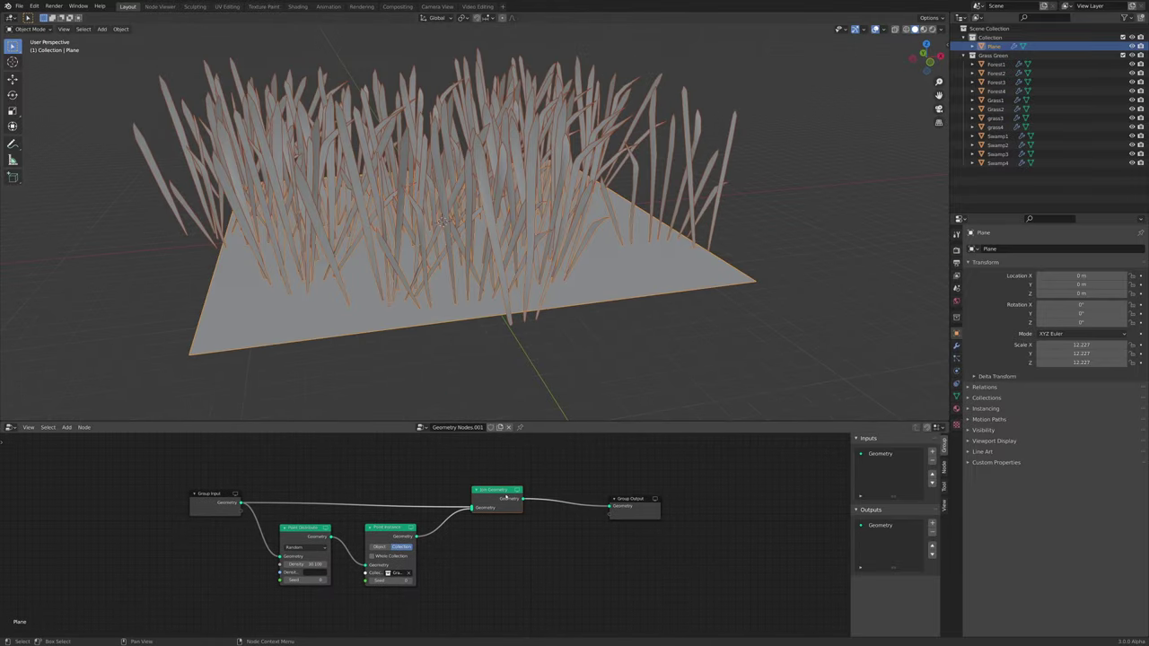
left_click_drag(505, 495, 567, 493)
scroll(301, 563, "up", 1)
left_click_drag(393, 528, 503, 533)
Insert an Attribute Randomize node on the link between Point Distribute and Point Instance
key("shift+a")
key("s")
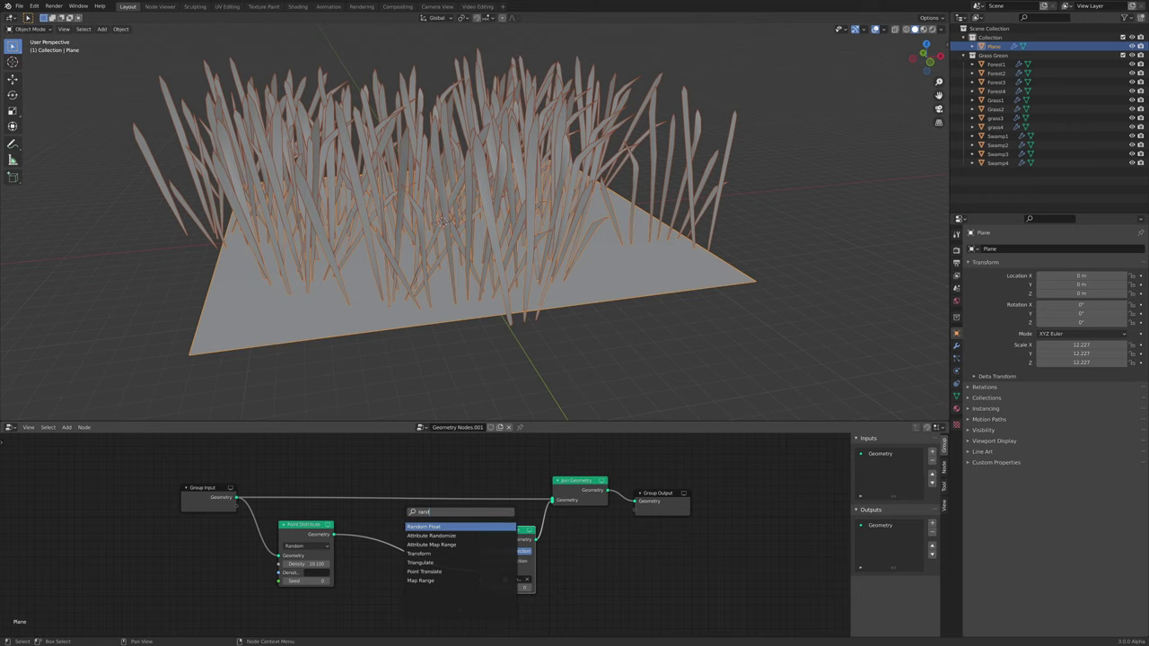
left_click(453, 535)
left_click(426, 536)
scroll(425, 535, "up", 3)
left_click_drag(525, 529, 487, 524)
scroll(389, 371, "down", 2)
middle_click_drag(389, 372, 429, 363)
scroll(429, 363, "up", 2)
scroll(444, 554, "up", 2)
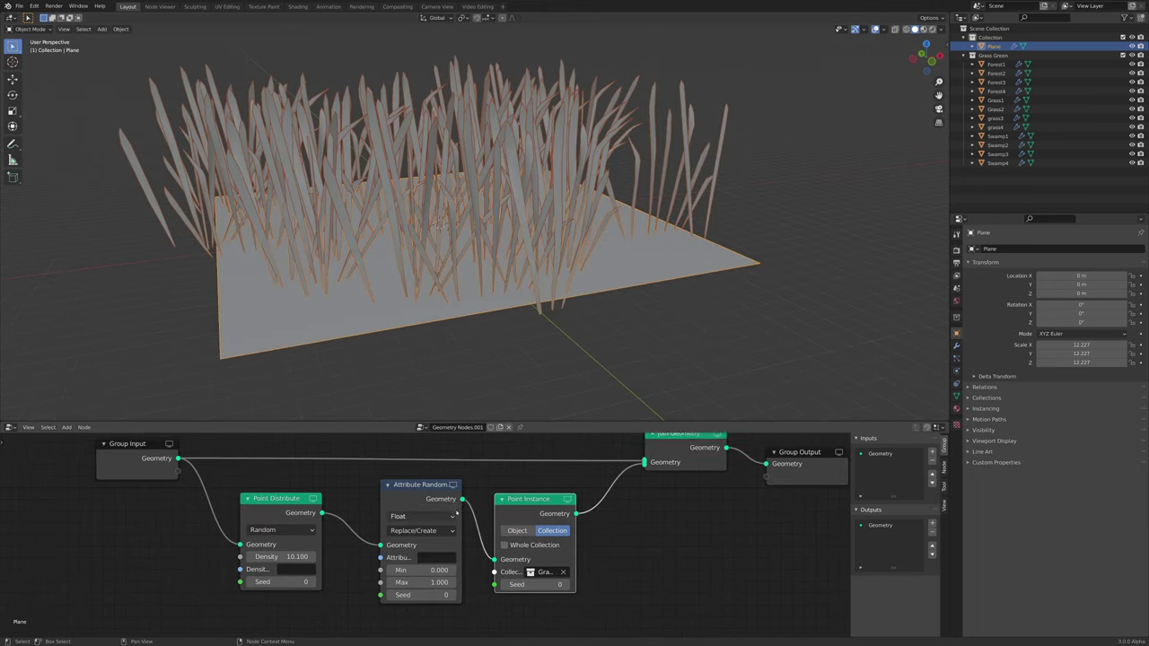
Set the Attribute Randomize node's attribute to scale
left_click(444, 554)
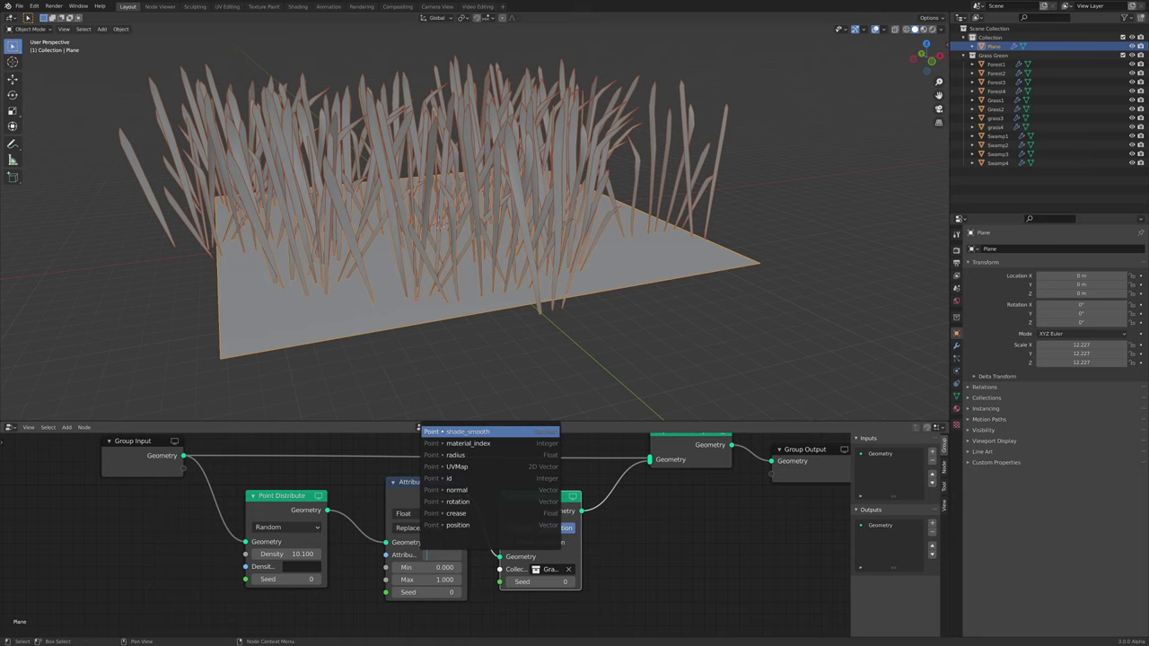
type("scale")
key("Return")
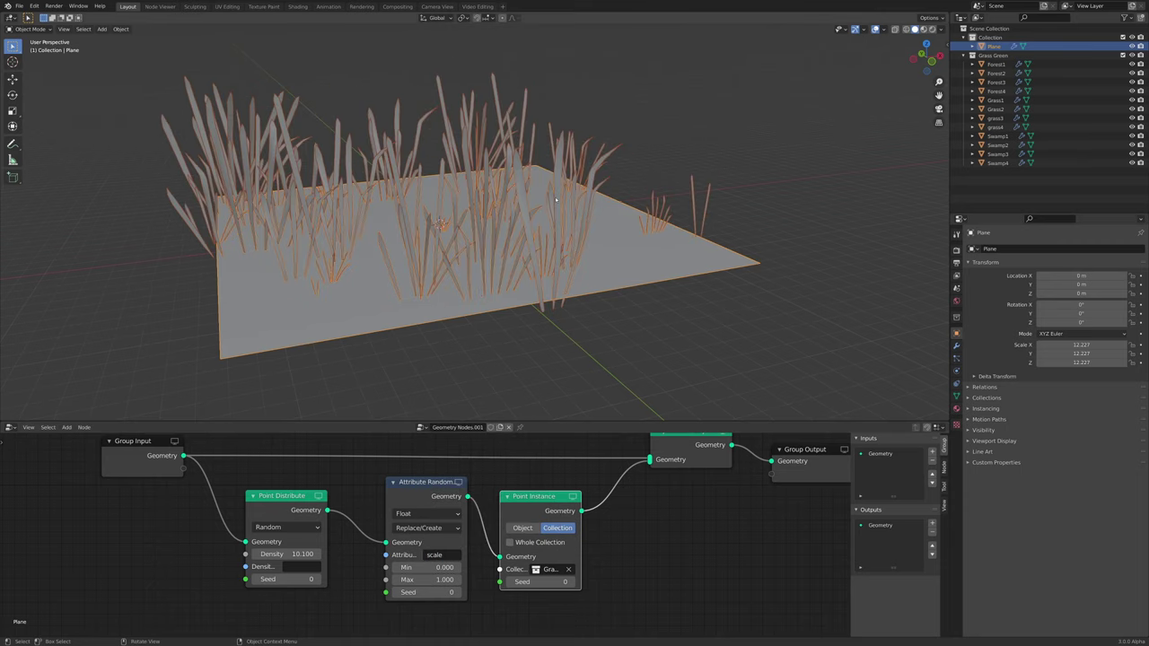
Select the source grass objects below the plane and set the transform pivot point to Individual Origins
mouse_move(491, 280)
middle_mouse_down()
mouse_move(360, 299)
mouse_move(332, 292)
middle_mouse_up()
key("alt+a")
mouse_move(274, 289)
right_mouse_down("ctrl")
mouse_move(410, 359)
mouse_move(403, 285)
right_mouse_up("ctrl")
left_click(461, 19)
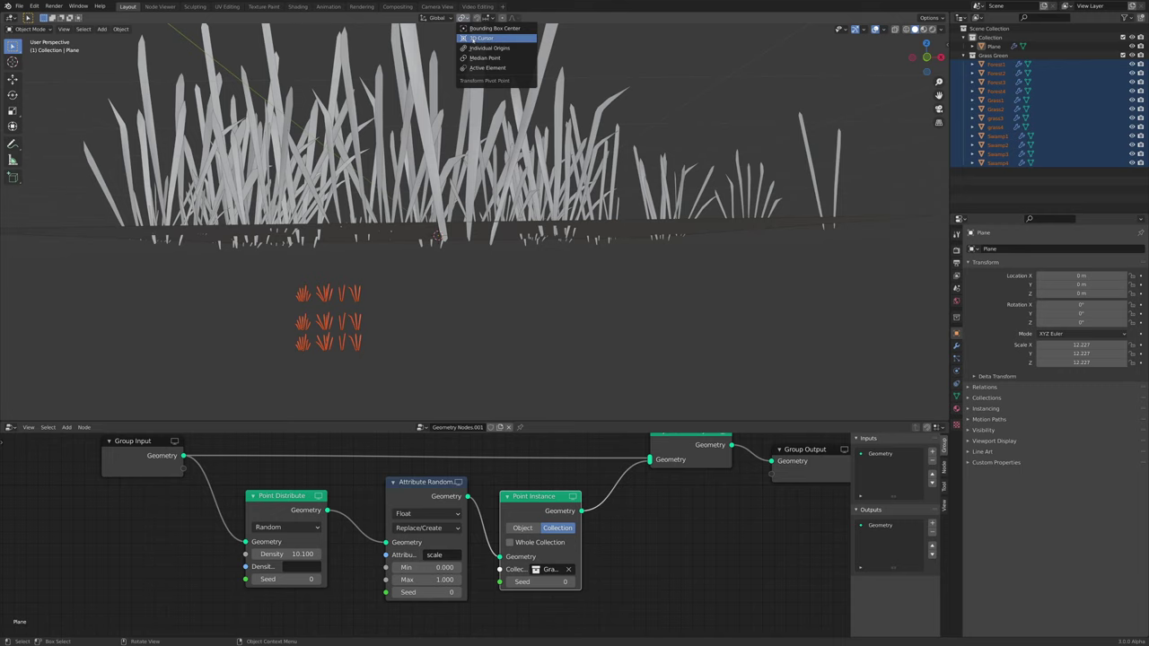
left_click(477, 47)
key("Tab")
key("s")
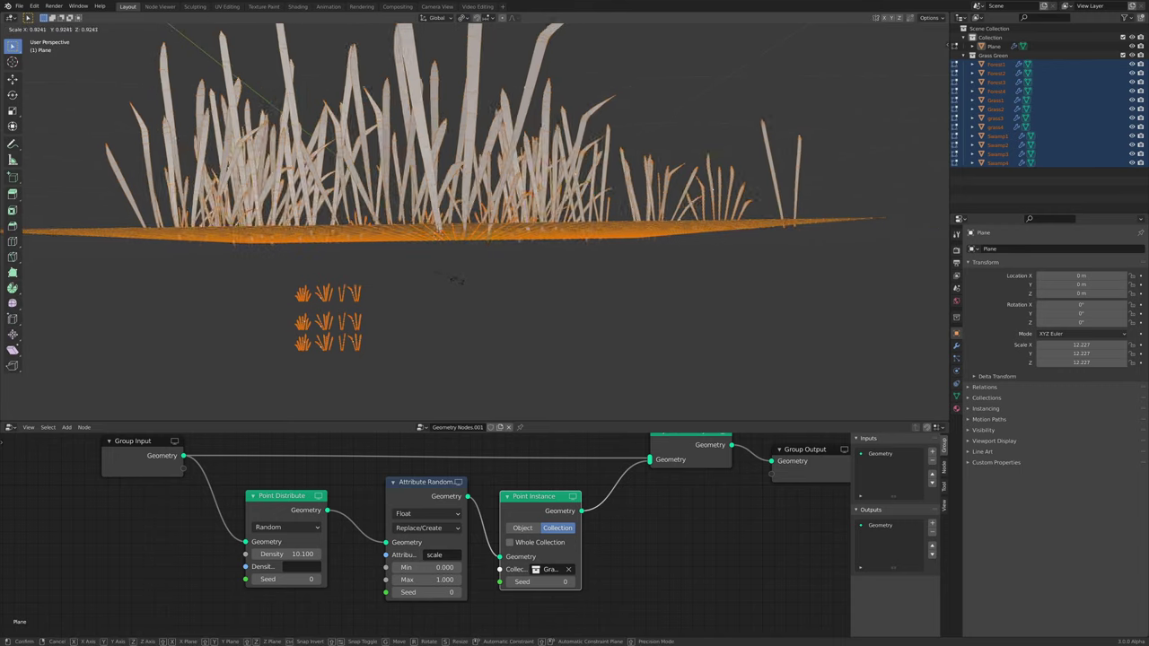
right_click(422, 290)
key("Tab")
key("alt+a")
mouse_move(417, 317)
right_mouse_down("ctrl")
mouse_move(316, 379)
mouse_move(300, 274)
mouse_move(418, 289)
right_mouse_up("ctrl")
key("Tab")
key("s")
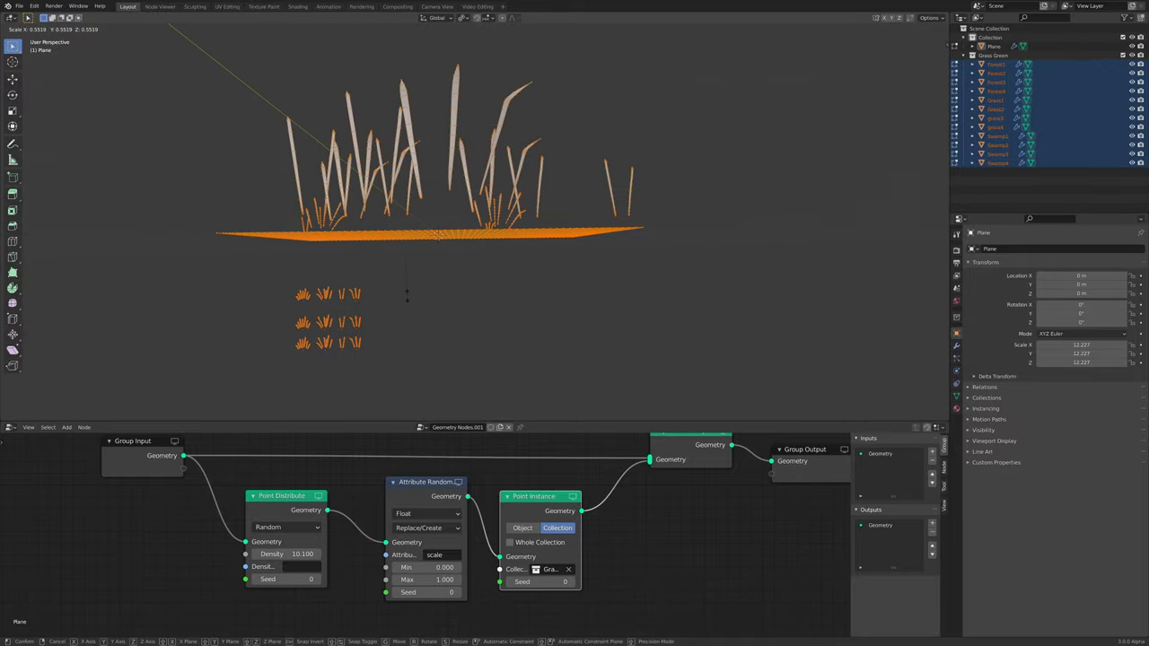
right_click(460, 301)
middle_click_drag(463, 283, 517, 295)
key("Tab")
Select the plane and set the Attribute Randomize node's Max to 0.100
scroll(477, 308, "down", 5)
key("alt+a")
scroll(493, 305, "up", 2)
scroll(482, 304, "up", 2)
left_click(558, 261)
scroll(503, 481, "down", 6)
middle_click_drag(440, 305, 497, 275)
scroll(495, 277, "down", 1)
scroll(427, 543, "up", 10)
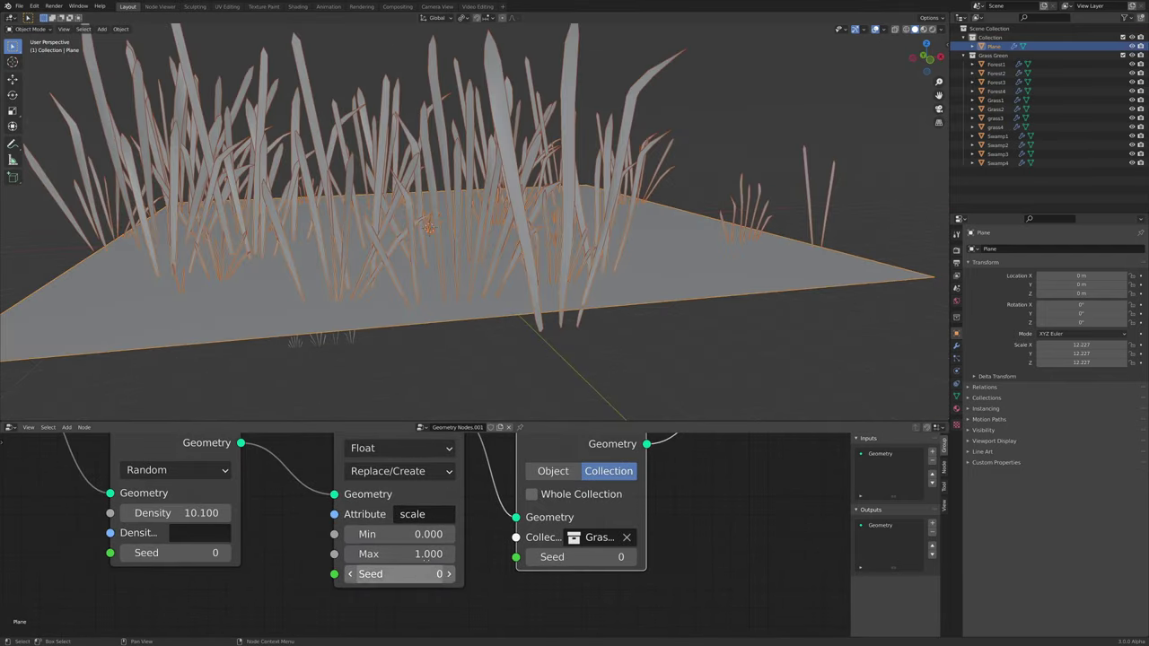
left_click_drag(372, 553, 341, 554)
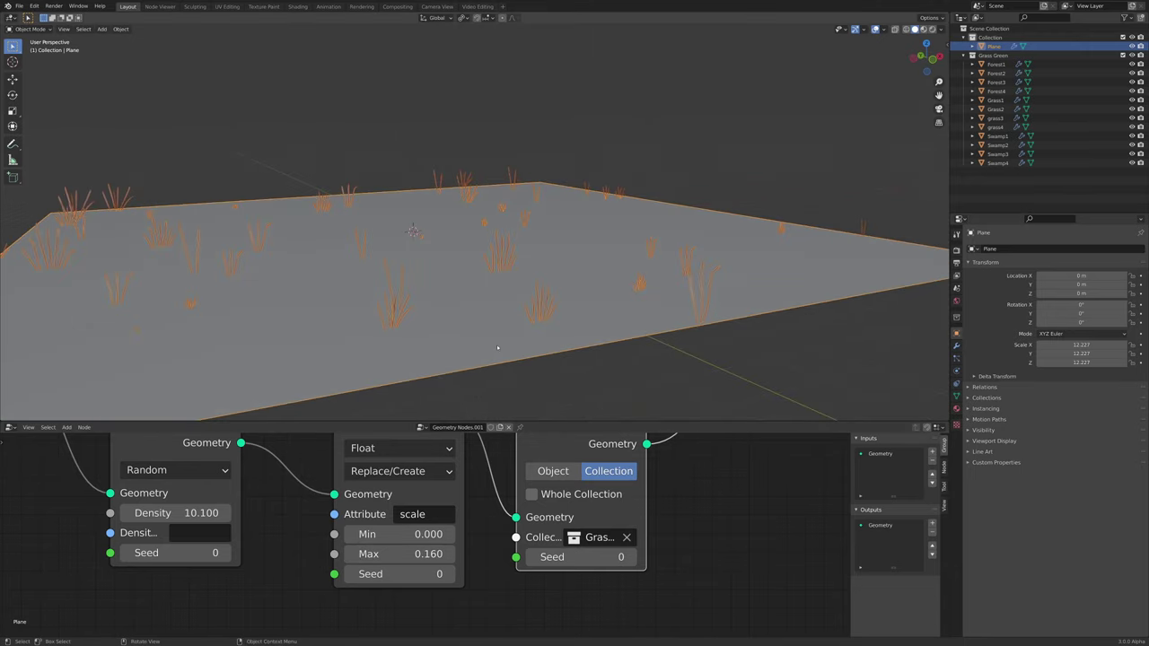
left_click_drag(404, 554, 390, 554)
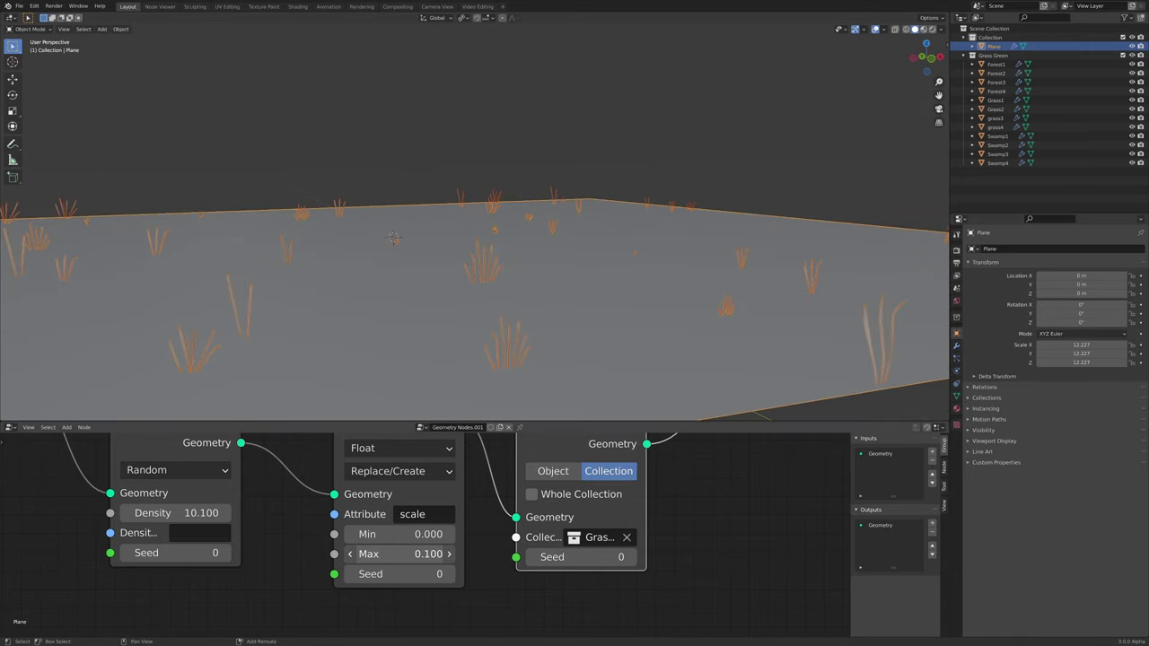
Set the Attribute Randomize node's Min to 0.050
scroll(476, 382, "down", 5)
middle_click_drag(438, 350, 481, 365)
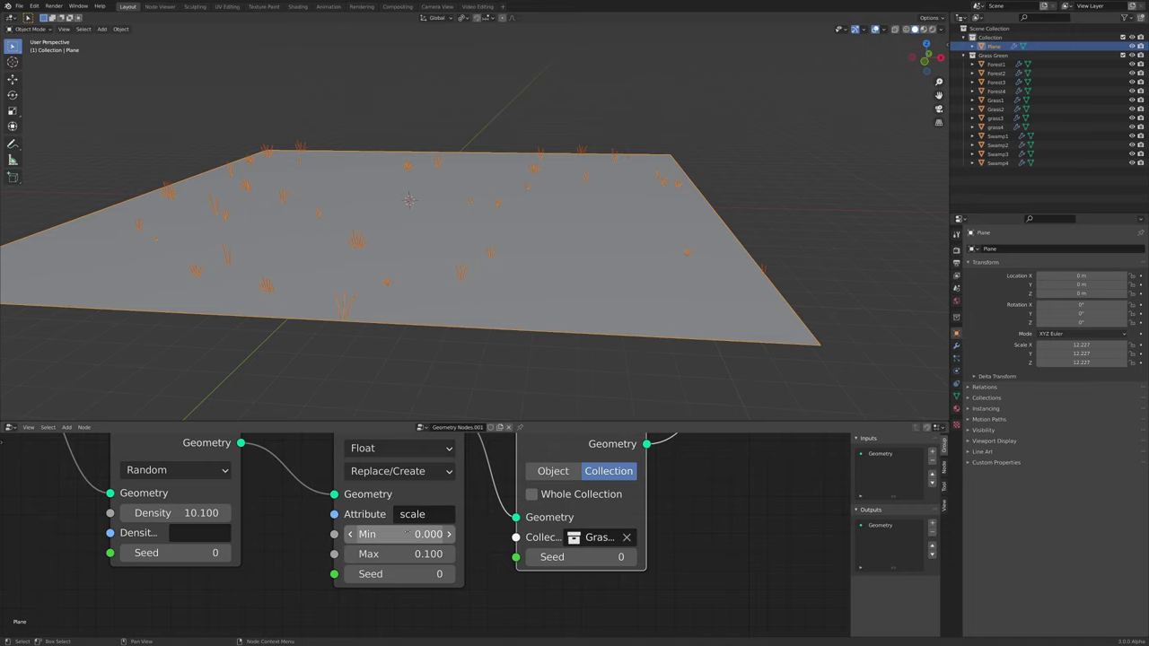
left_click_drag(399, 535, 405, 535)
mouse_move(467, 332)
middle_mouse_down()
mouse_move(472, 346)
mouse_move(478, 316)
middle_mouse_up()
left_click_drag(404, 535, 401, 535)
Open the plane's particle properties and examine the size and spacing of the scattered grass from several angles
middle_click_drag(502, 243, 565, 276)
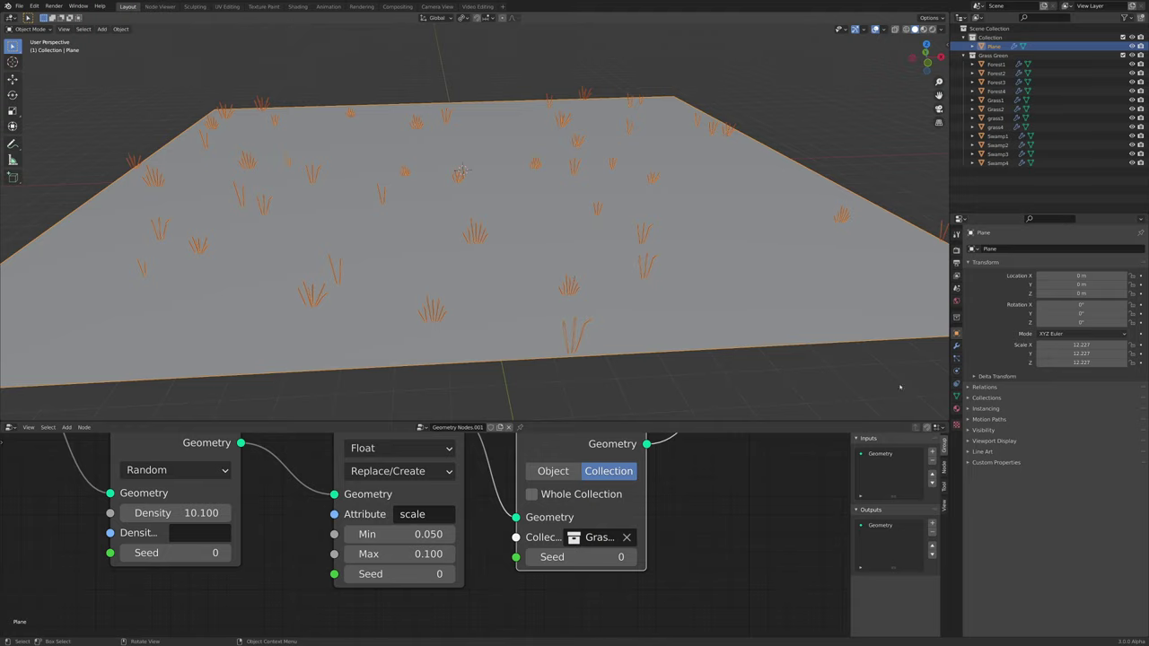
left_click(956, 359)
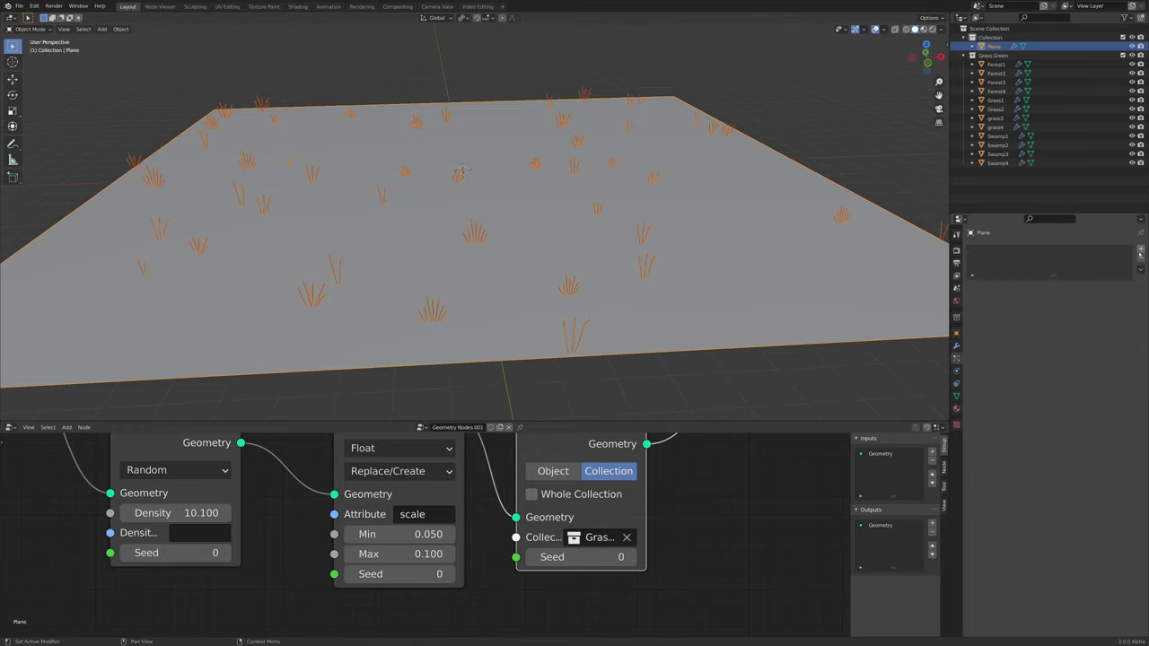
scroll(704, 278, "down", 3)
middle_click_drag(716, 311, 754, 307)
scroll(592, 229, "up", 2)
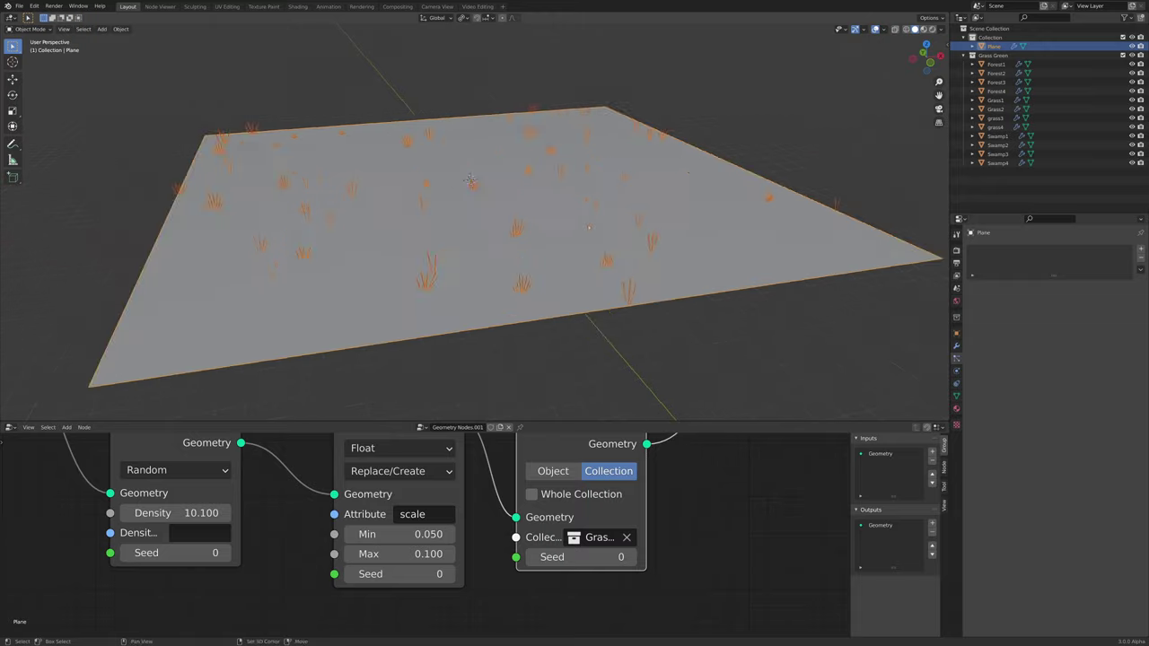
middle_click_drag(589, 228, 616, 282, "shift")
middle_click_drag(621, 289, 577, 287)
scroll(577, 287, "up", 1)
scroll(427, 537, "down", 6)
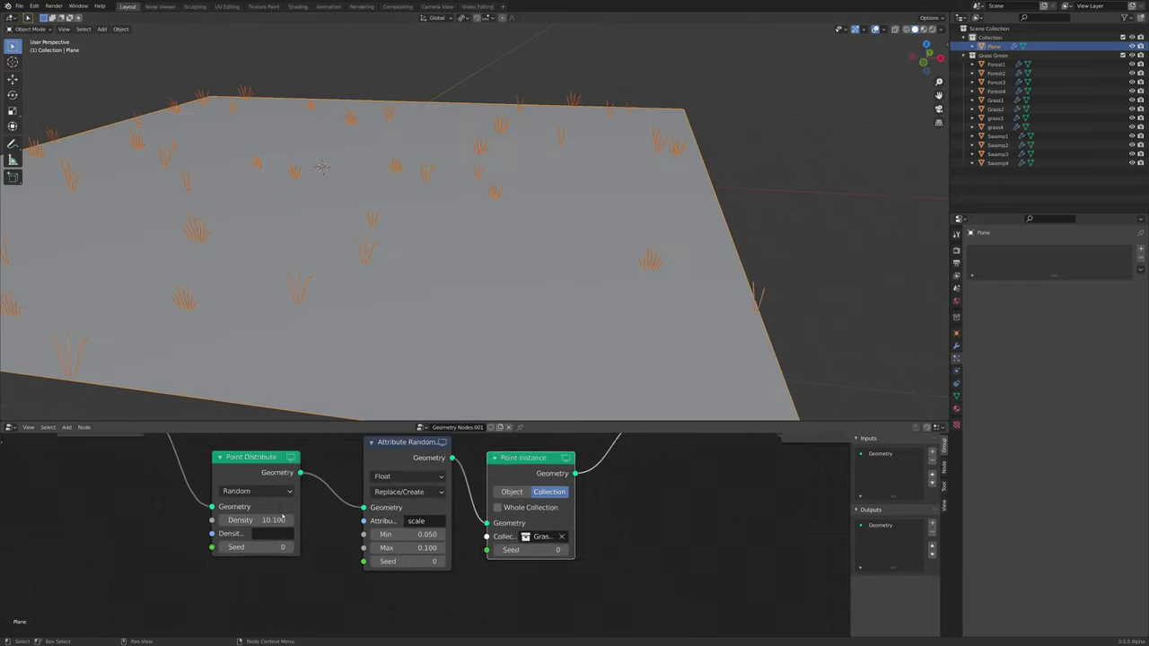
Set the Point Distribute node's Density to 441
middle_click_drag(427, 538, 471, 549)
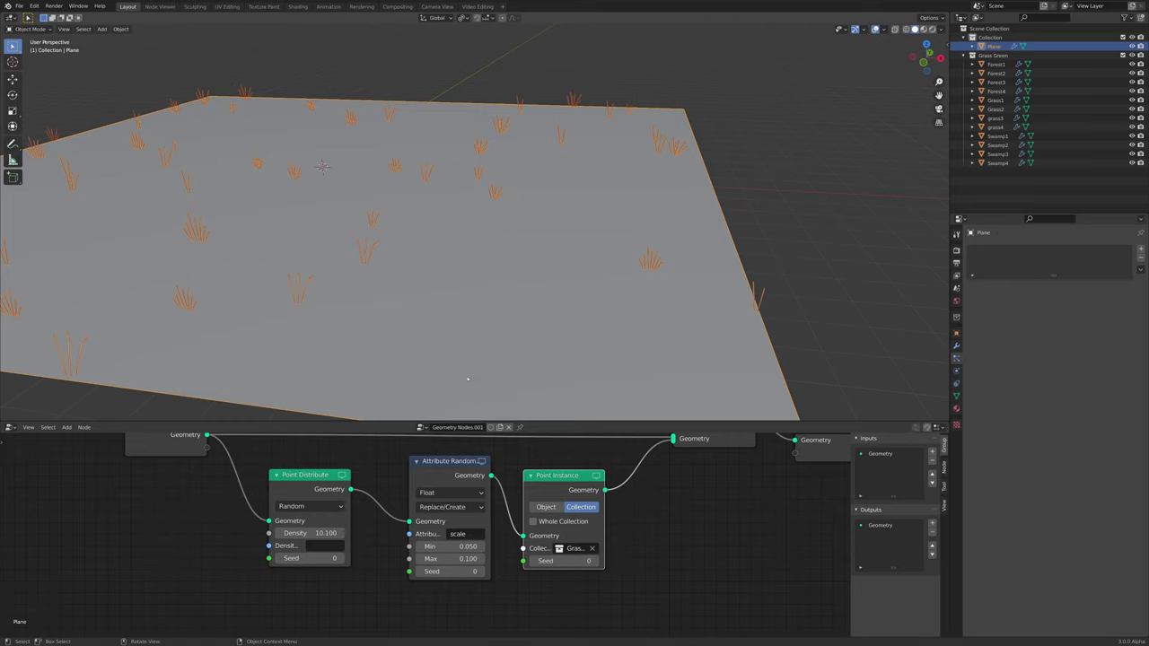
scroll(467, 379, "down", 2)
middle_click_drag(479, 356, 606, 371)
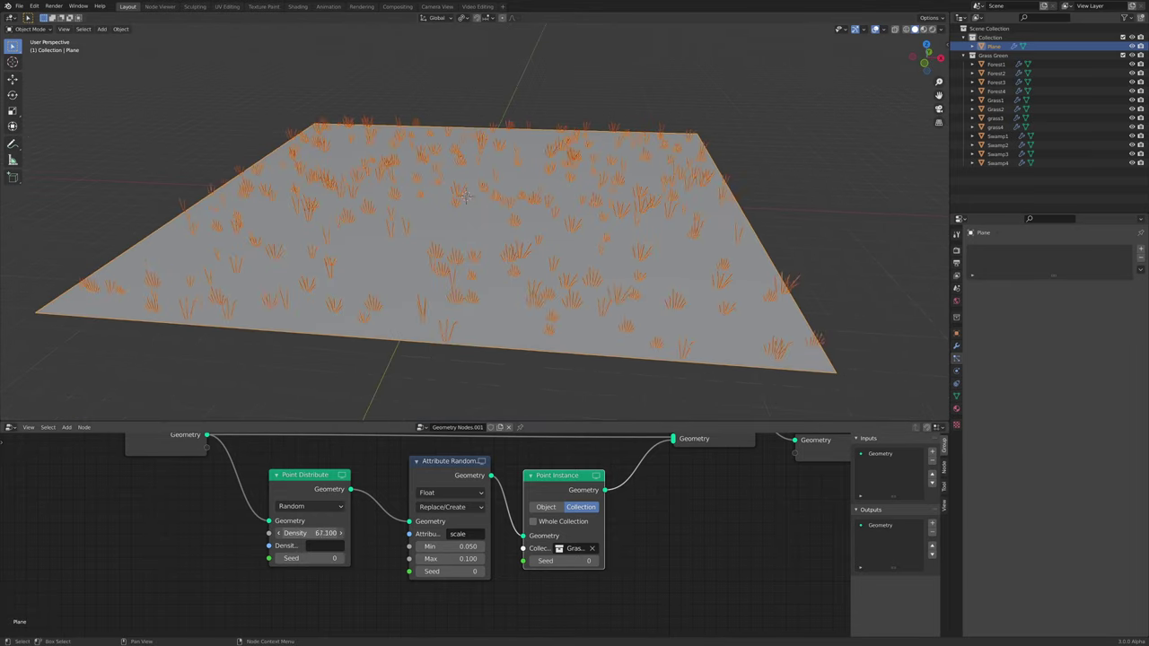
left_click_drag(310, 533, 332, 533)
Examine the grass height and coverage in the right orthographic view and up close
scroll(376, 355, "up", 3)
middle_click_drag(377, 355, 279, 323)
key("KP_3")
left_click(394, 47)
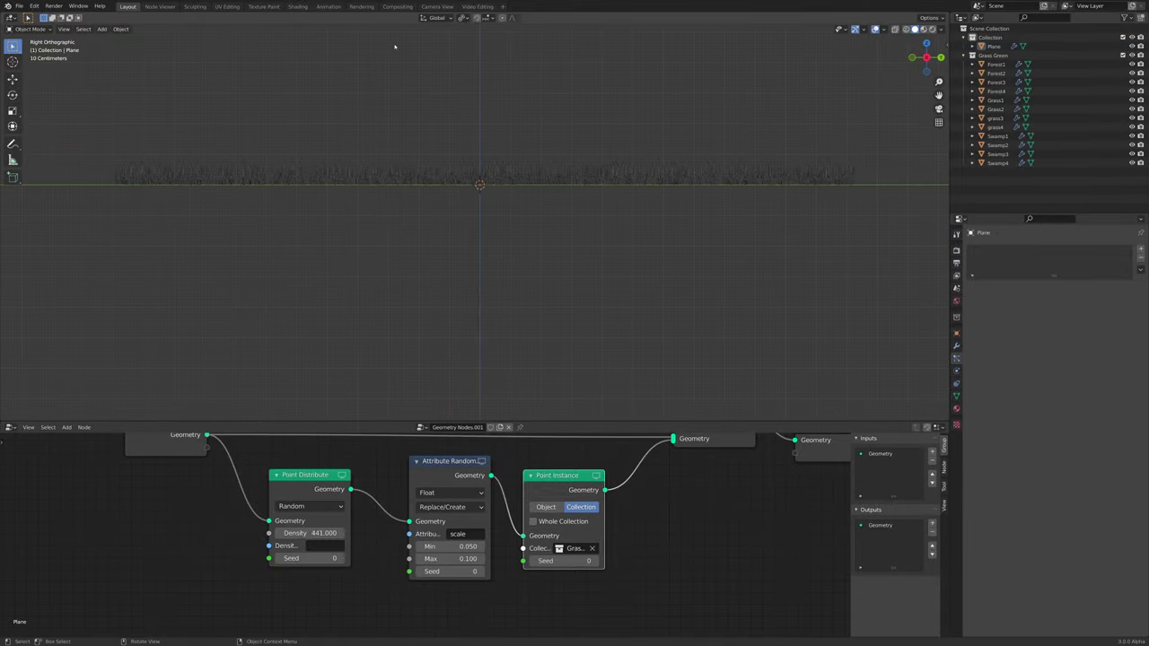
scroll(410, 236, "up", 10)
middle_click_drag(400, 183, 537, 242, "shift")
scroll(412, 234, "down", 6)
scroll(544, 241, "down", 3)
left_click(529, 249)
scroll(502, 296, "down", 1)
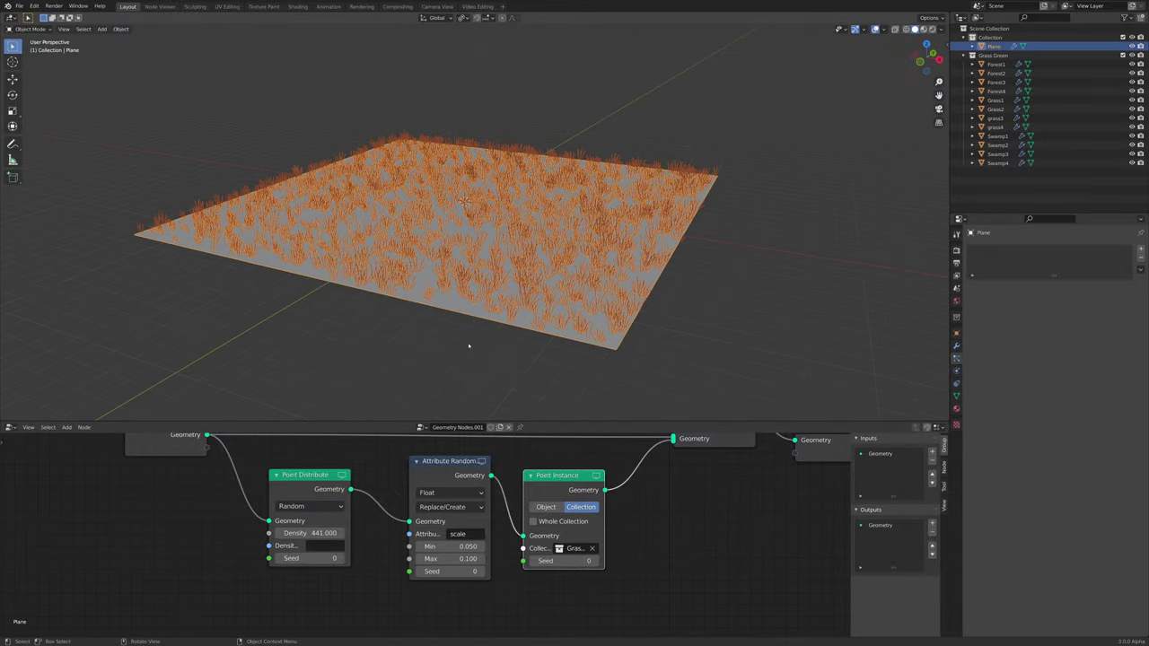
Rearrange the Attribute Randomize and Point Instance nodes to free space on the link between them
middle_click_drag(485, 474, 461, 494)
scroll(474, 333, "up", 2)
scroll(355, 481, "down", 3)
middle_click_drag(356, 481, 437, 472)
left_click_drag(404, 500, 346, 503)
left_click_drag(525, 482, 435, 497)
Duplicate the Attribute Randomize node and insert the copy between the original and Point Instance
scroll(434, 497, "up", 2)
middle_click_drag(434, 497, 344, 492)
key("shift+d")
left_click(454, 487)
left_click(463, 546)
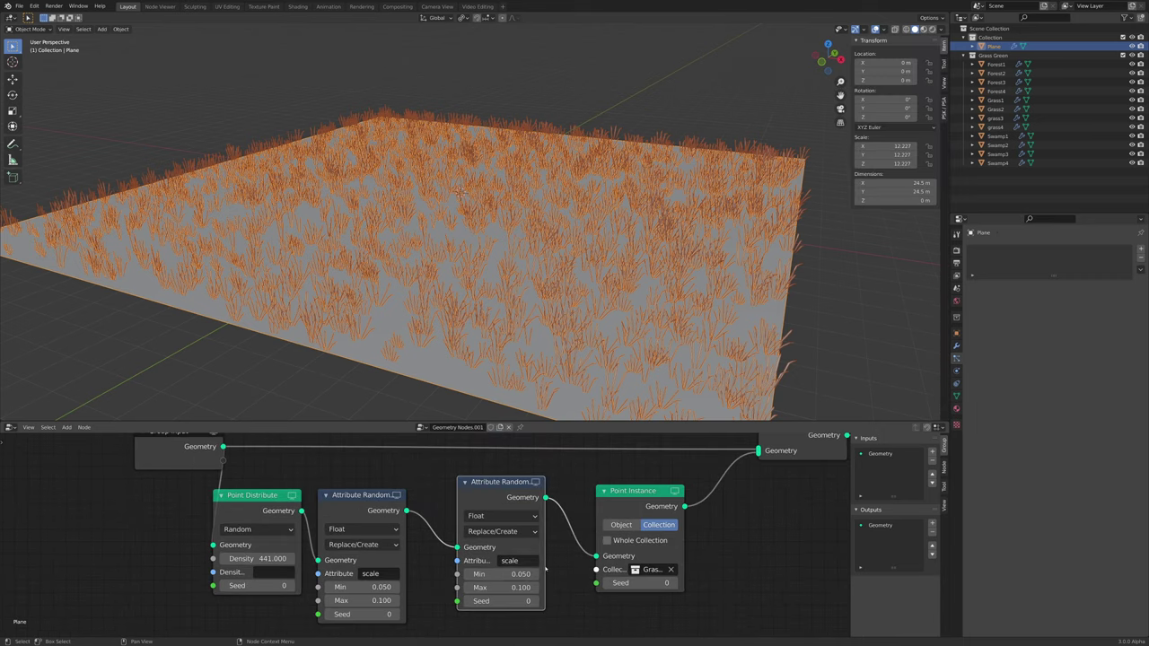
Make the duplicated Attribute Randomize node target the rotation attribute and set its data type to Vector
middle_click_drag(544, 568, 479, 580)
scroll(473, 576, "down", 1)
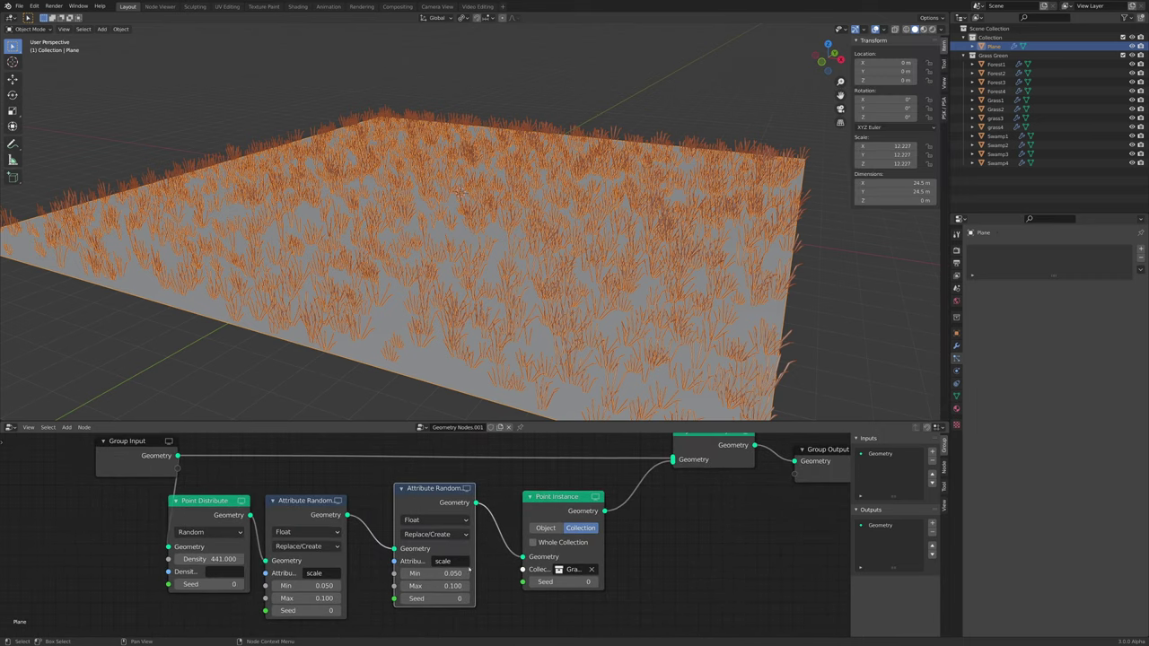
left_click(453, 561)
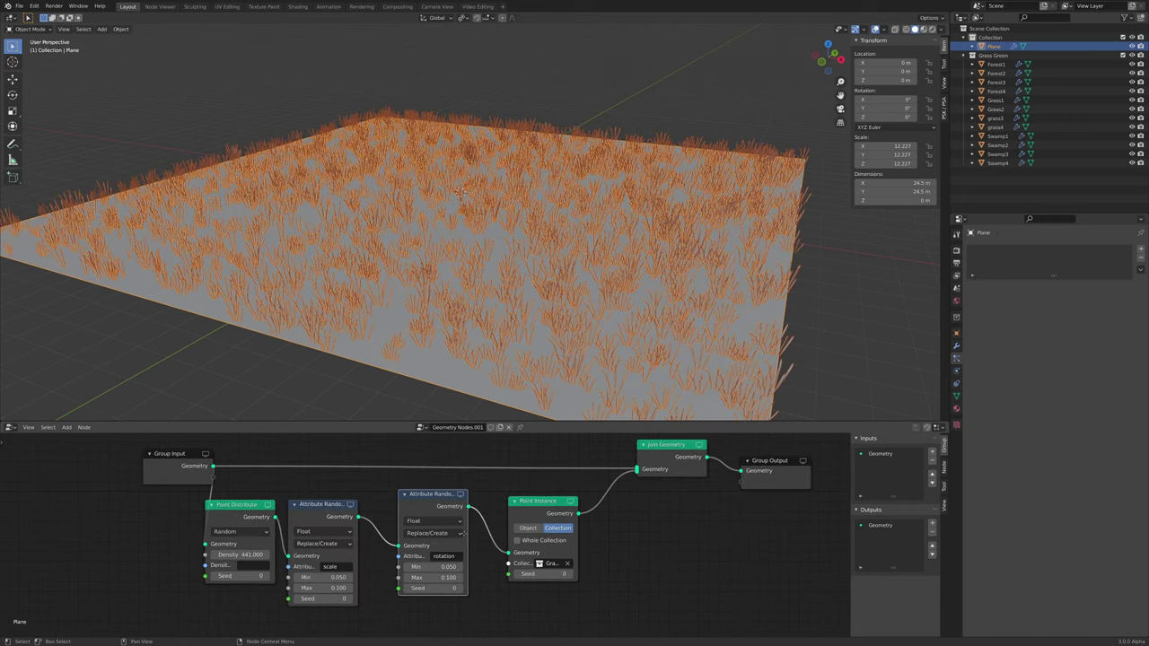
middle_click_drag(443, 524, 441, 518)
left_click(441, 516)
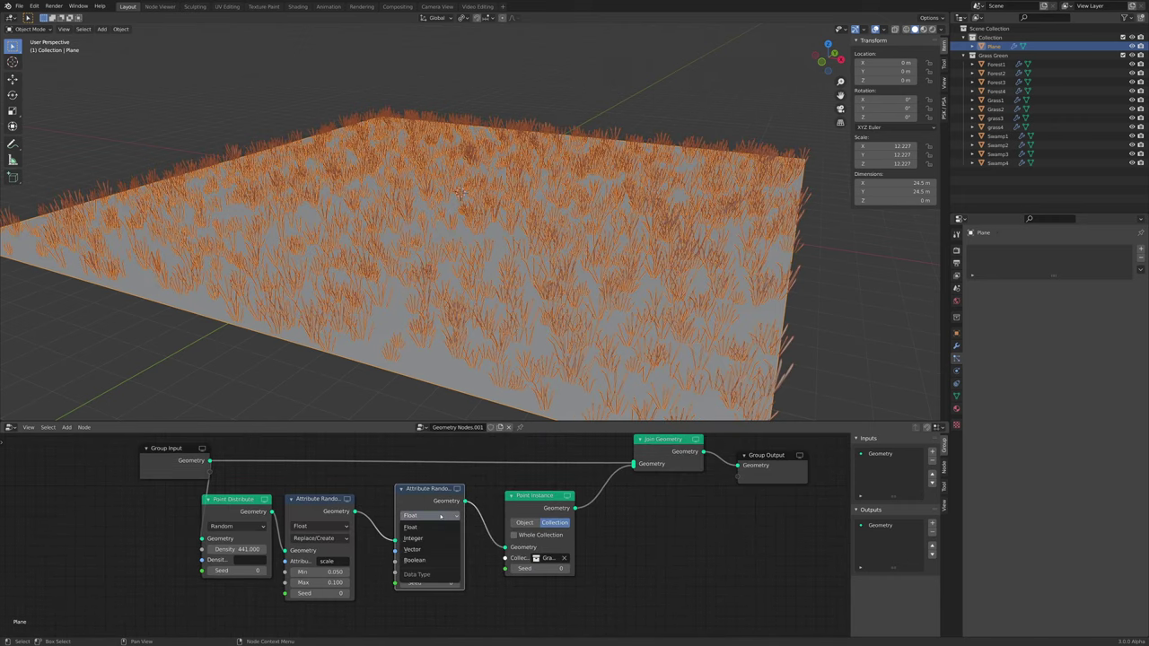
left_click(415, 549)
scroll(431, 552, "up", 1)
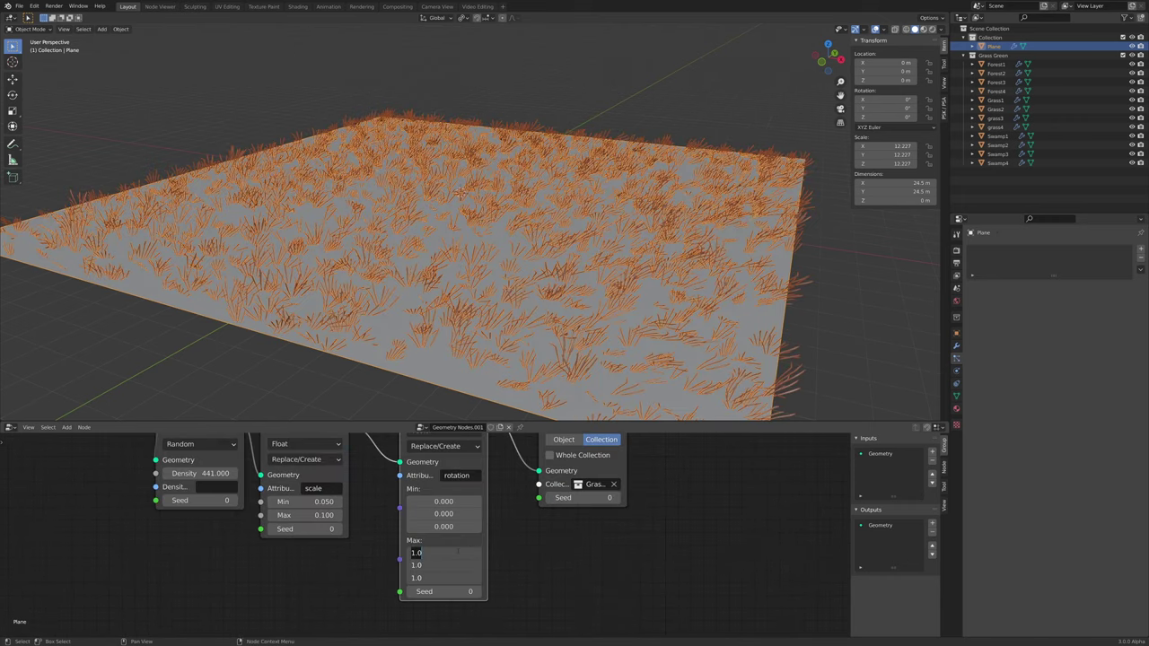
Set the rotation node's maximum X and Y to 0 and raise its maximum Z to about 47
key("Return")
mouse_move(489, 301)
middle_mouse_down()
mouse_move(538, 297)
mouse_move(505, 295)
middle_mouse_up()
scroll(505, 295, "down", 2)
scroll(572, 359, "up", 3)
mouse_move(575, 354)
middle_mouse_down()
mouse_move(613, 353)
mouse_move(577, 351)
middle_mouse_up()
left_click_drag(444, 578, 545, 578)
scroll(628, 310, "down", 3)
middle_click_drag(657, 305, 277, 303)
left_click(646, 307)
scroll(650, 310, "up", 2)
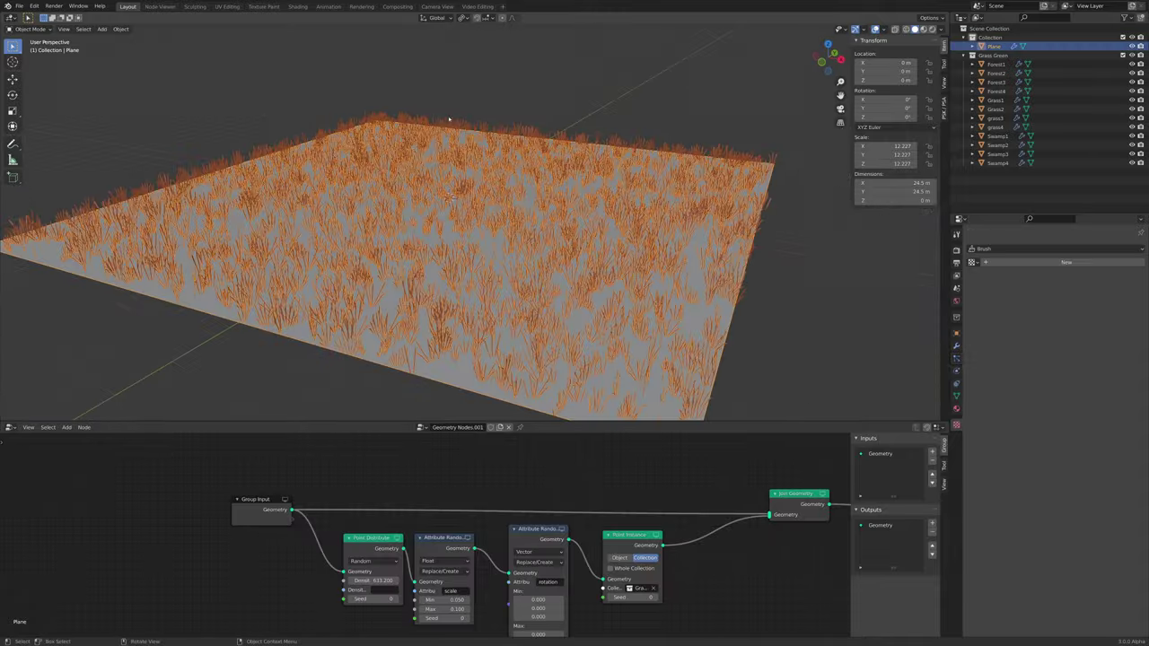
Open the Shading workspace and create a new material for the plane
left_click(297, 6)
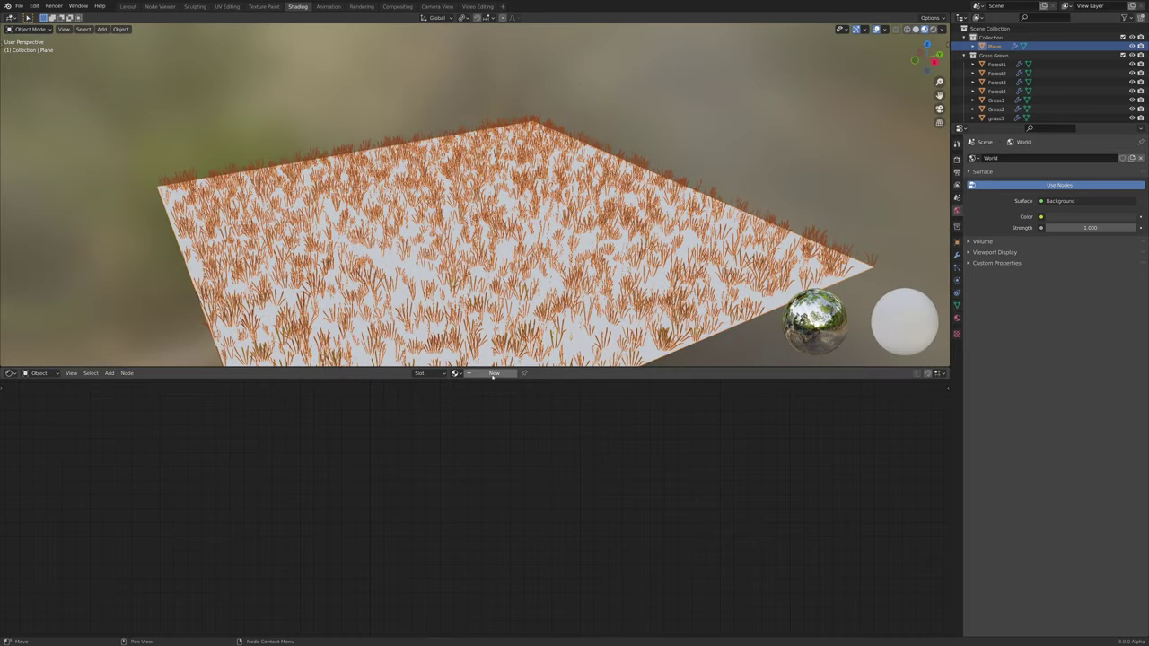
left_click(493, 372)
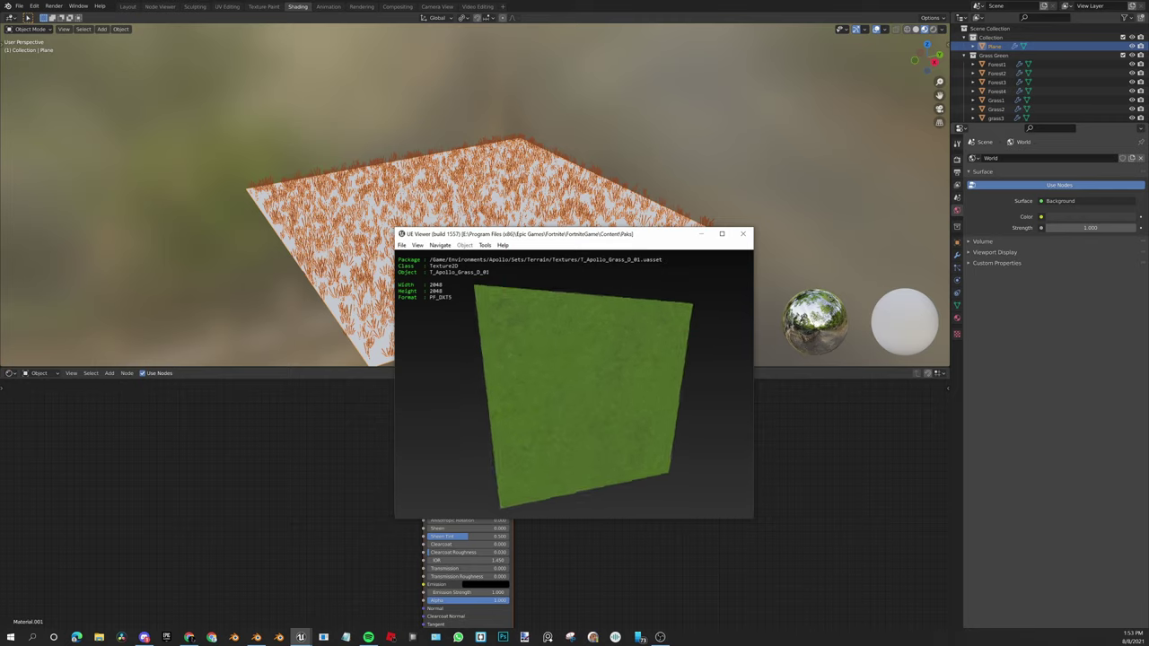
Switch to UE Viewer and inspect the T_Apollo_Grass_D_01 texture
mouse_move(574, 386)
left_mouse_down()
mouse_move(530, 377)
mouse_move(493, 395)
mouse_move(516, 408)
mouse_move(556, 386)
left_mouse_up()
left_click_drag(626, 388, 627, 380)
key("o")
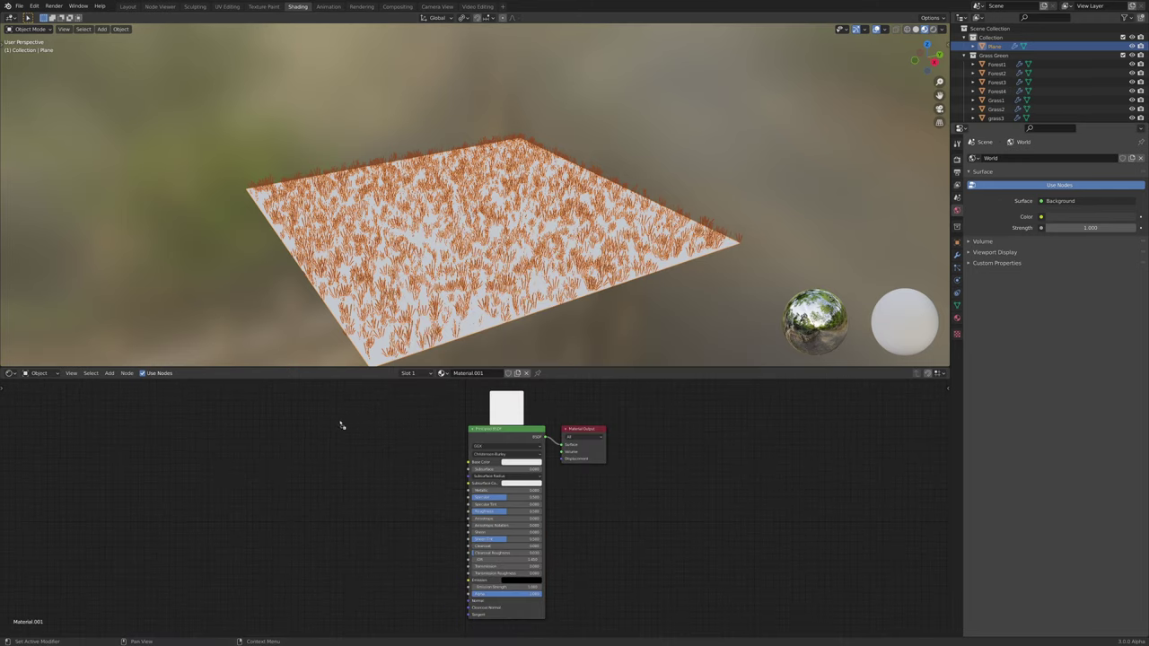
Add the T_Apollo grass color, normal and height image textures to the material and connect the color texture to Base Color
left_click_drag(341, 422, 340, 425)
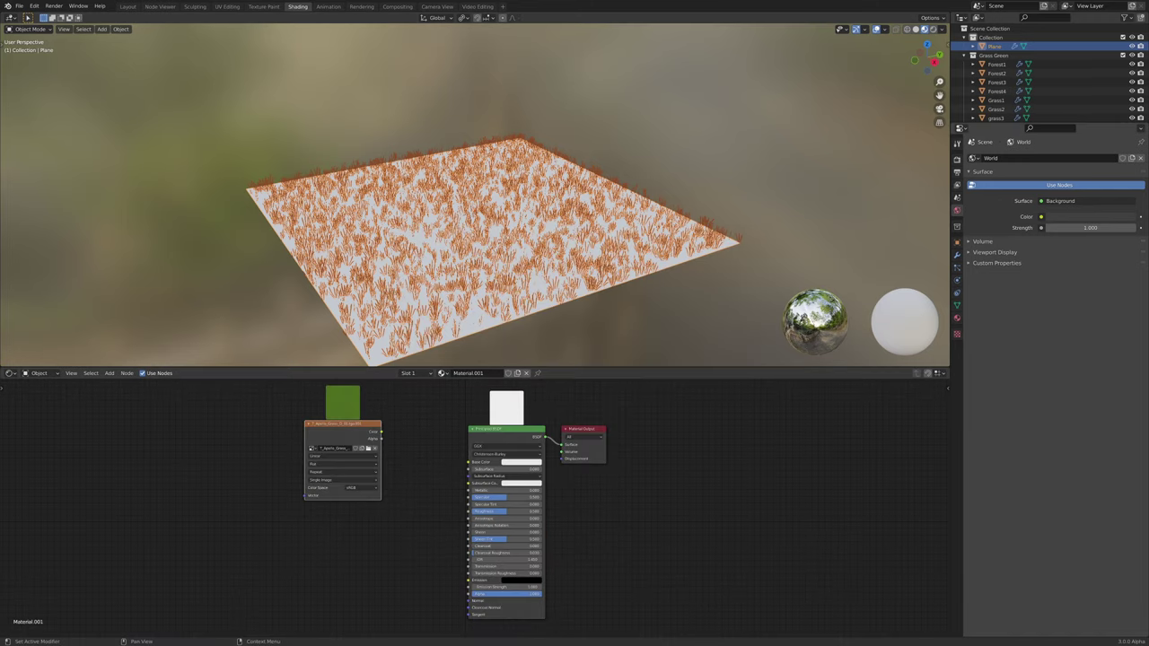
key("ctrl+v")
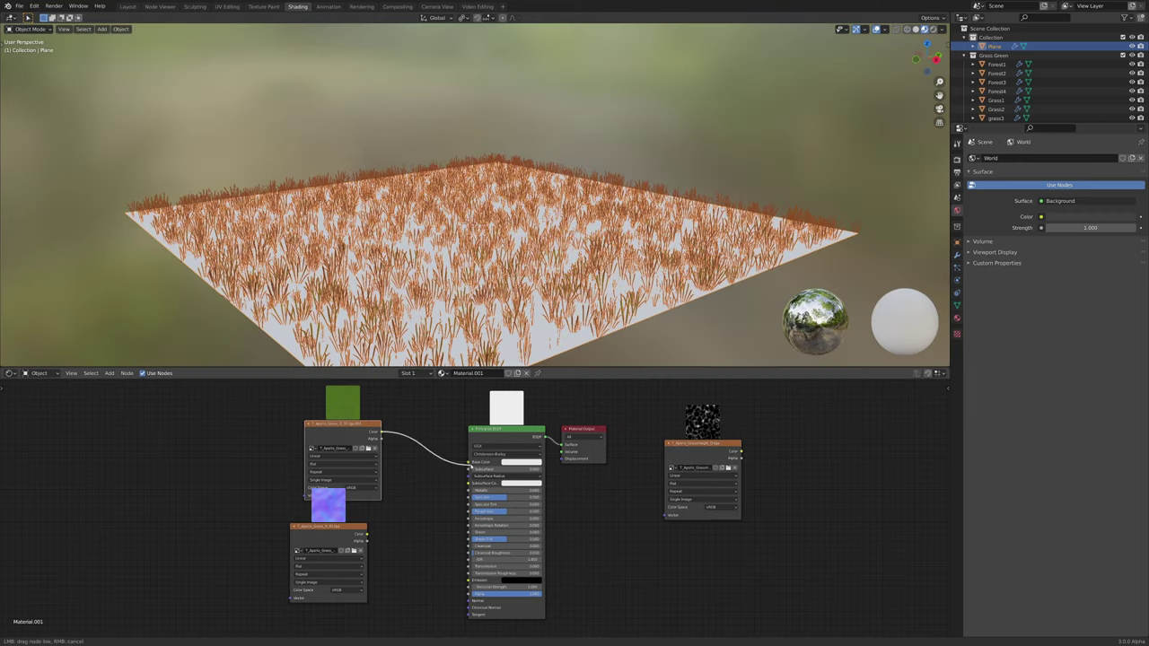
left_click_drag(471, 467, 468, 463)
scroll(412, 538, "up", 1)
middle_click_drag(413, 538, 535, 503)
left_click_drag(458, 503, 297, 515)
middle_click_drag(398, 475, 381, 540)
scroll(476, 297, "up", 2)
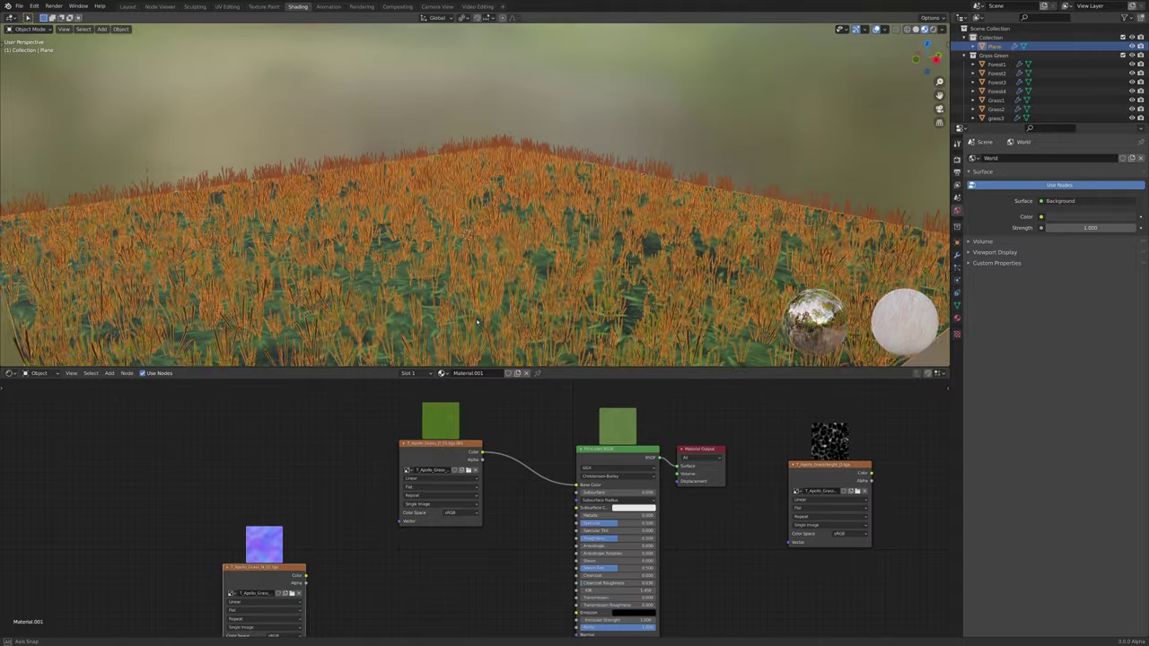
Compare the textured ground seen from above with the T_Apollo_Grass_D_01 texture in UE Viewer
middle_click_drag(476, 292, 485, 38)
key("alt+Tab")
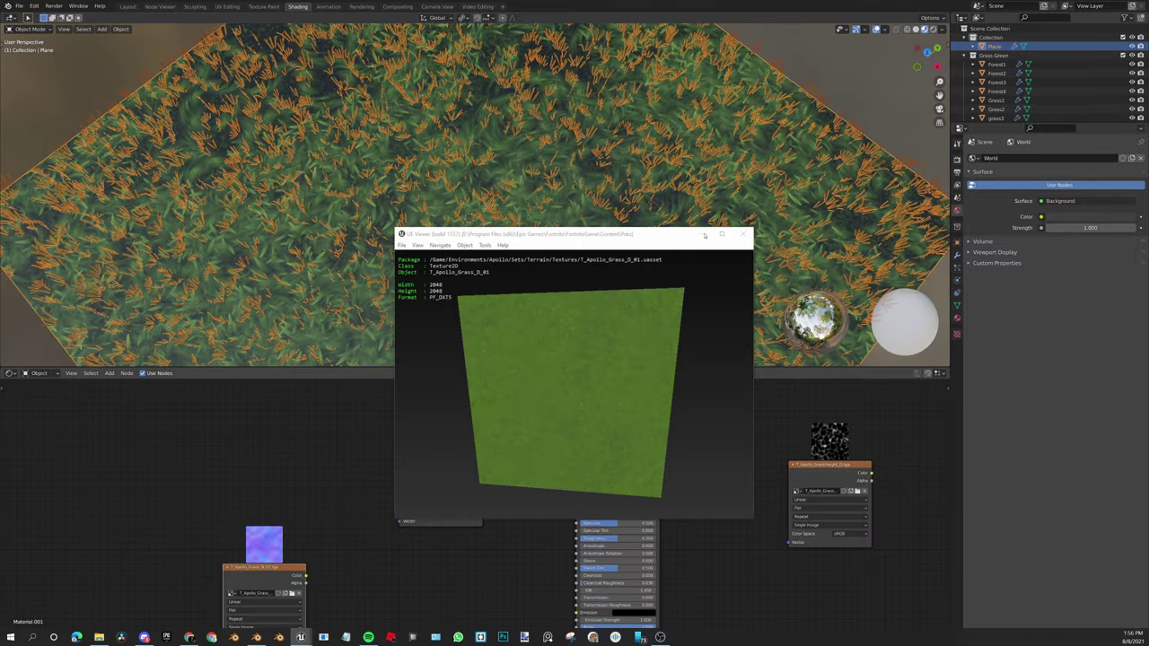
left_click(871, 533)
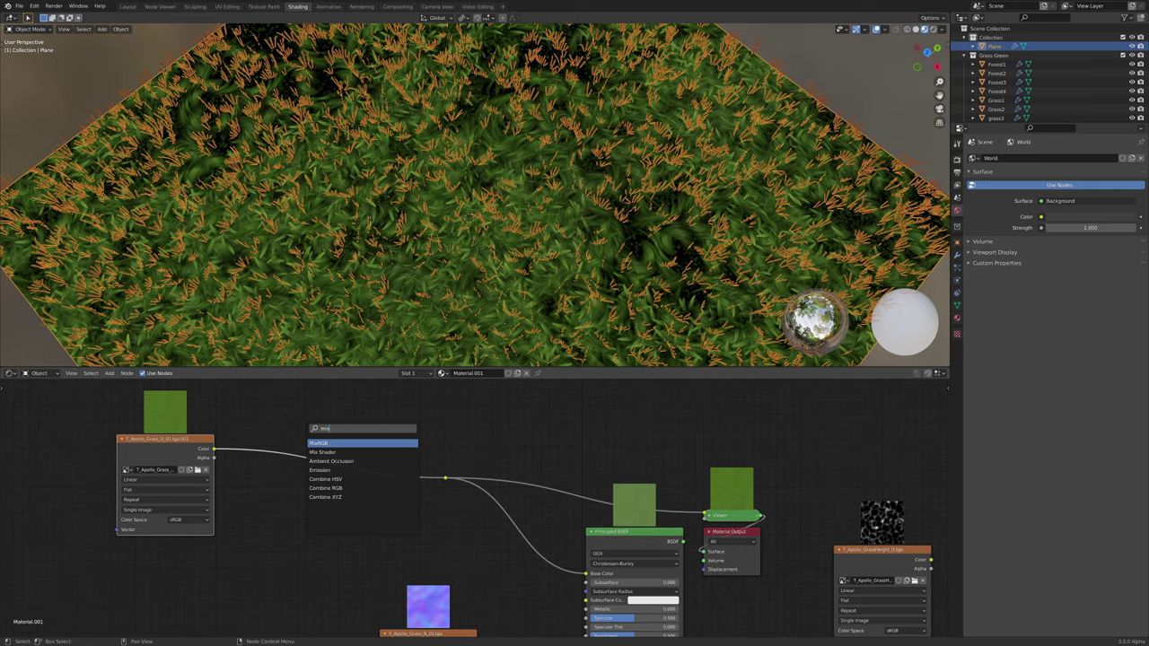
Insert a MixRGB node after the grass color texture and set its Color2 to green
key("Return")
left_click(309, 431)
scroll(359, 440, "up", 4)
left_click(368, 493)
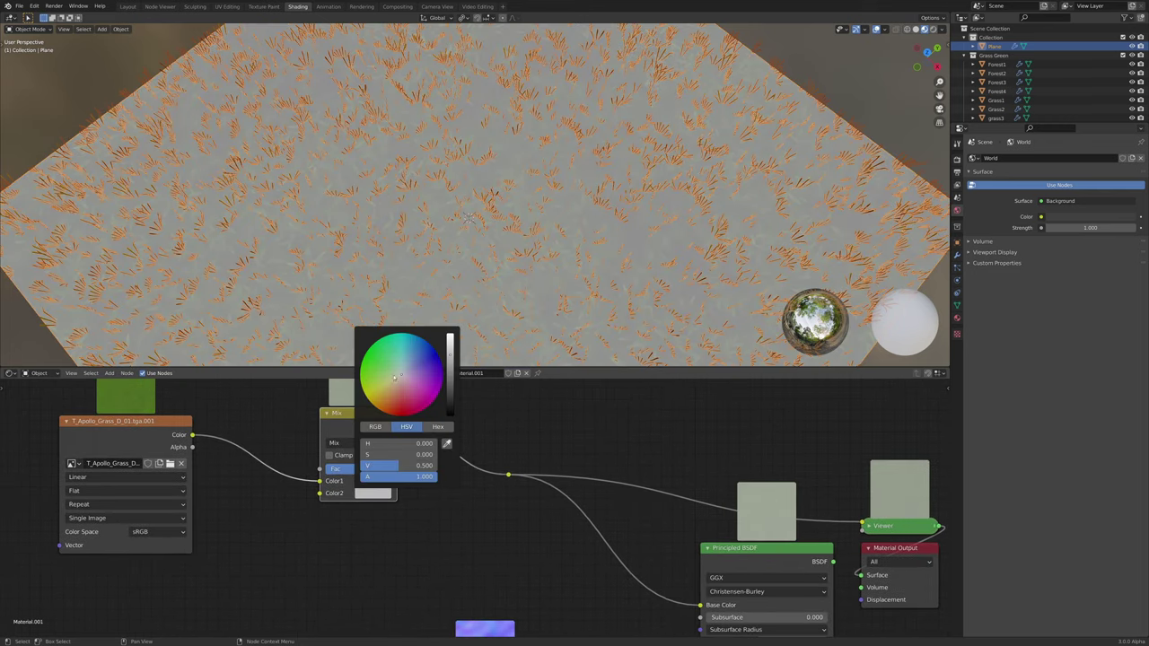
left_click_drag(393, 378, 367, 359)
Set the mix node's blend mode to Add with a factor of 1.000, and preview the Principled BSDF output
left_click(345, 443)
left_click(343, 334)
left_click_drag(385, 468, 424, 469)
left_click_drag(121, 421, 219, 440)
middle_click_drag(730, 555, 607, 312)
left_click(579, 517, "ctrl+shift")
Add a Normal Map node before the Principled BSDF and move the grass normal texture away to make room
scroll(502, 467, "down", 1)
key("shift+a")
key("s")
left_click_drag(376, 439, 103, 440)
left_click(441, 468)
left_click(456, 538)
Add an RGB Curves node between the grass normal texture and the Normal Map node
key("shift+a")
key("s")
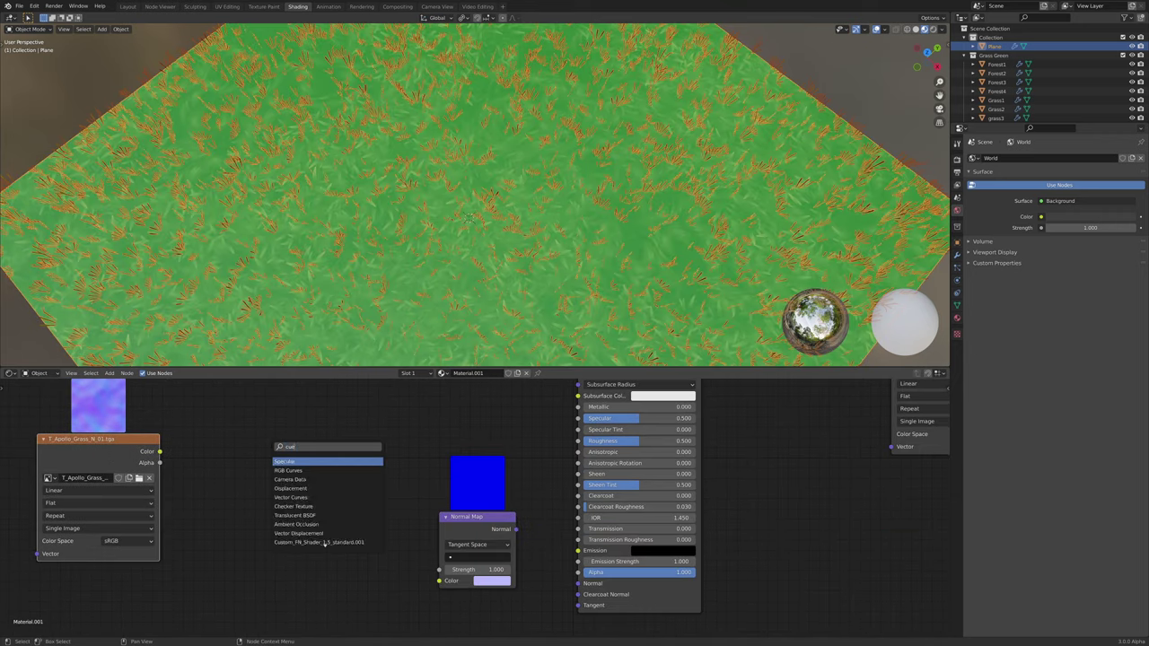
key("BackSpace")
key("BackSpace")
key("BackSpace")
key("BackSpace")
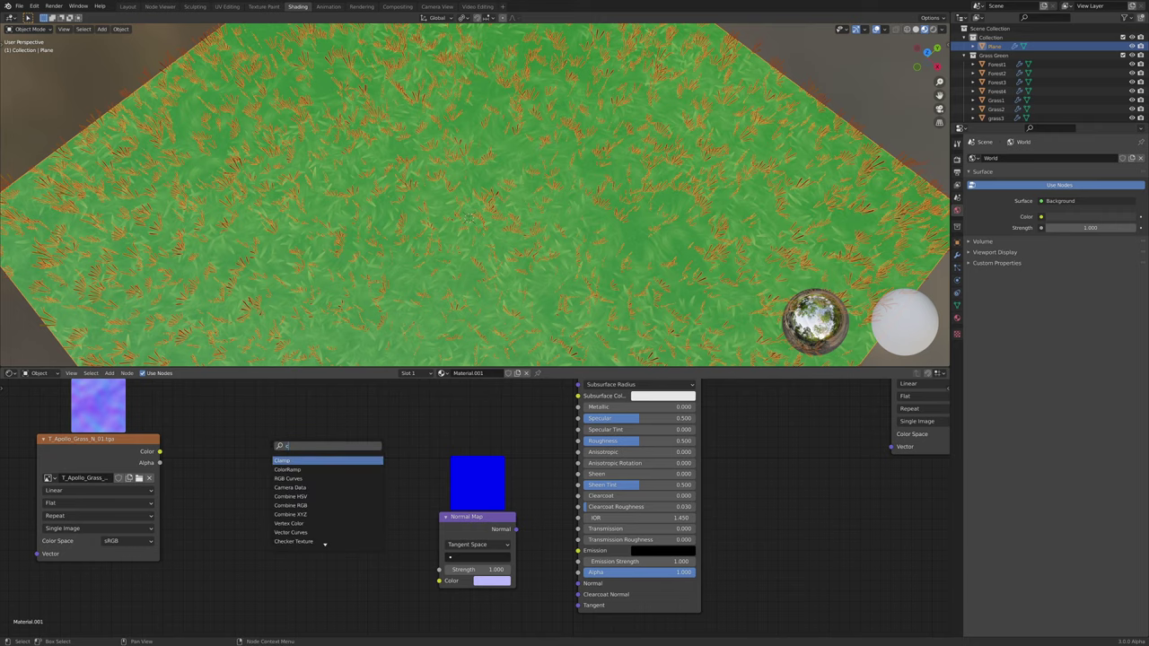
Move the four dark Swamp grass clumps into a new collection named Dark Grass
middle_click_drag(499, 291, 494, 267)
scroll(497, 283, "up", 3)
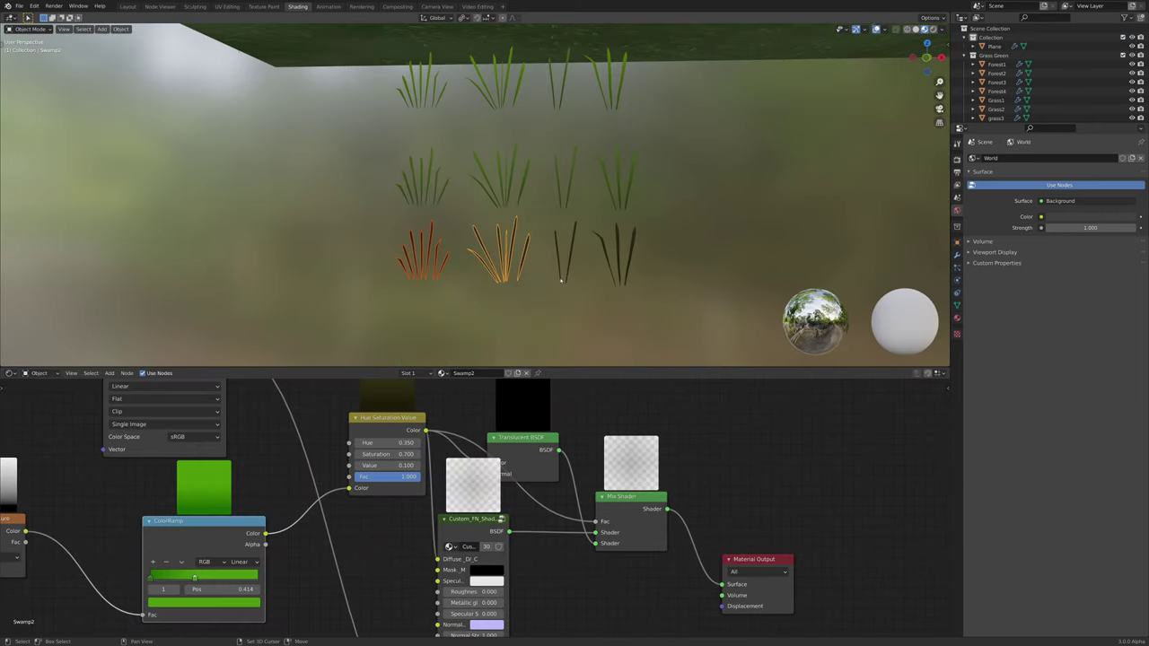
left_click(561, 279, "shift")
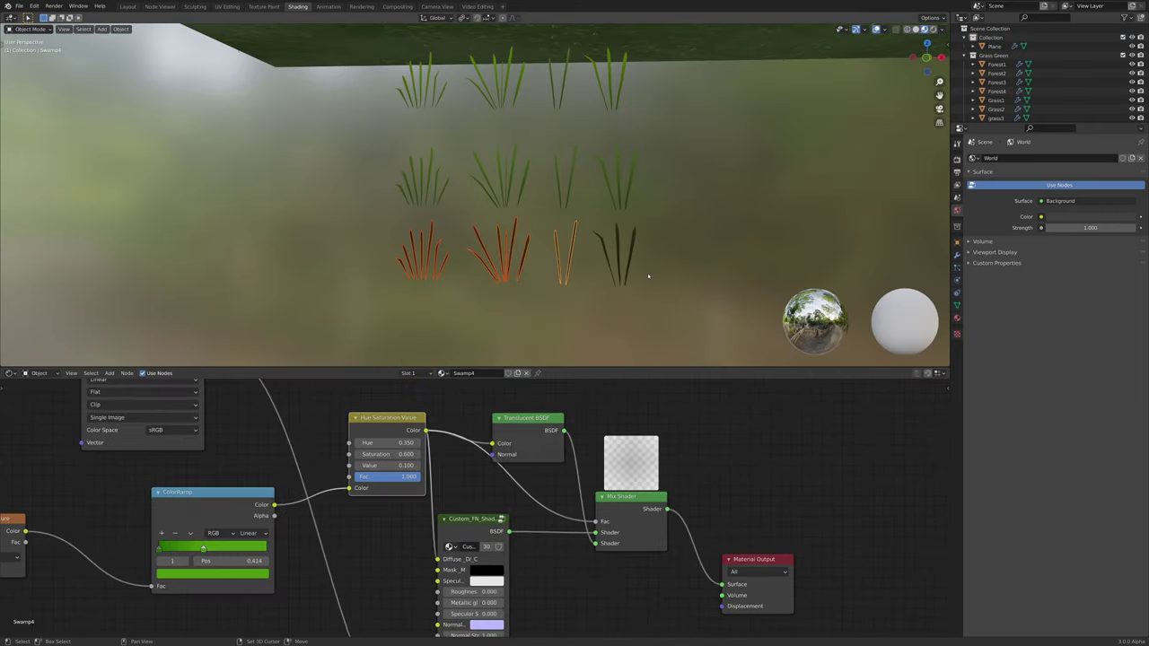
left_click(627, 275, "shift")
key("m")
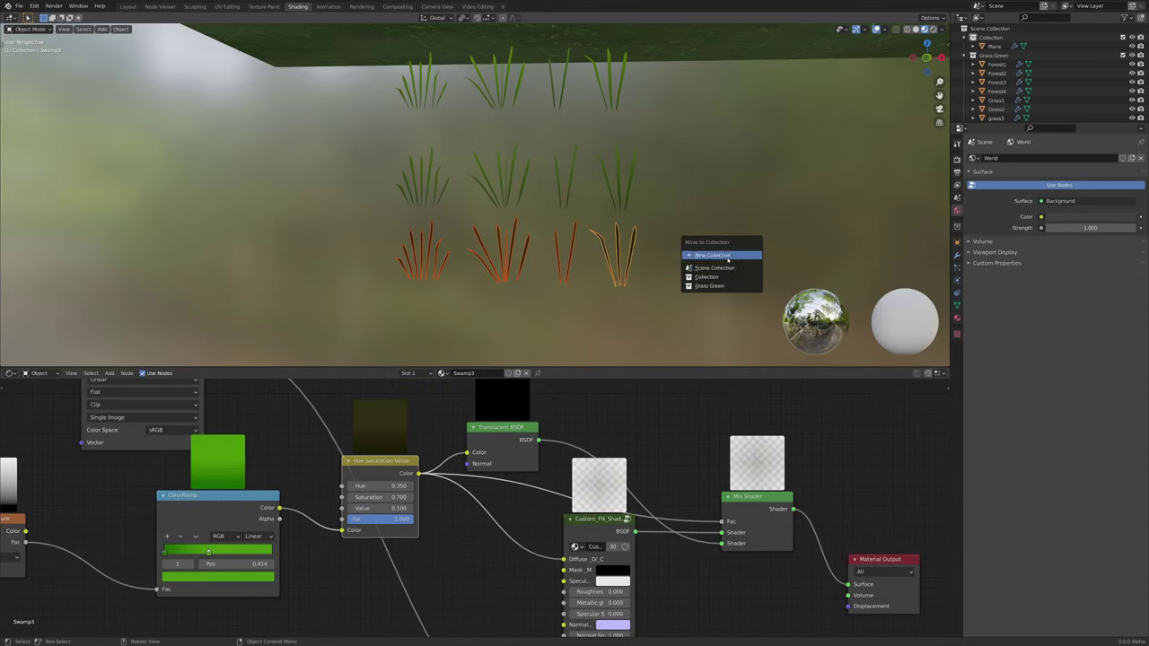
left_click(728, 259)
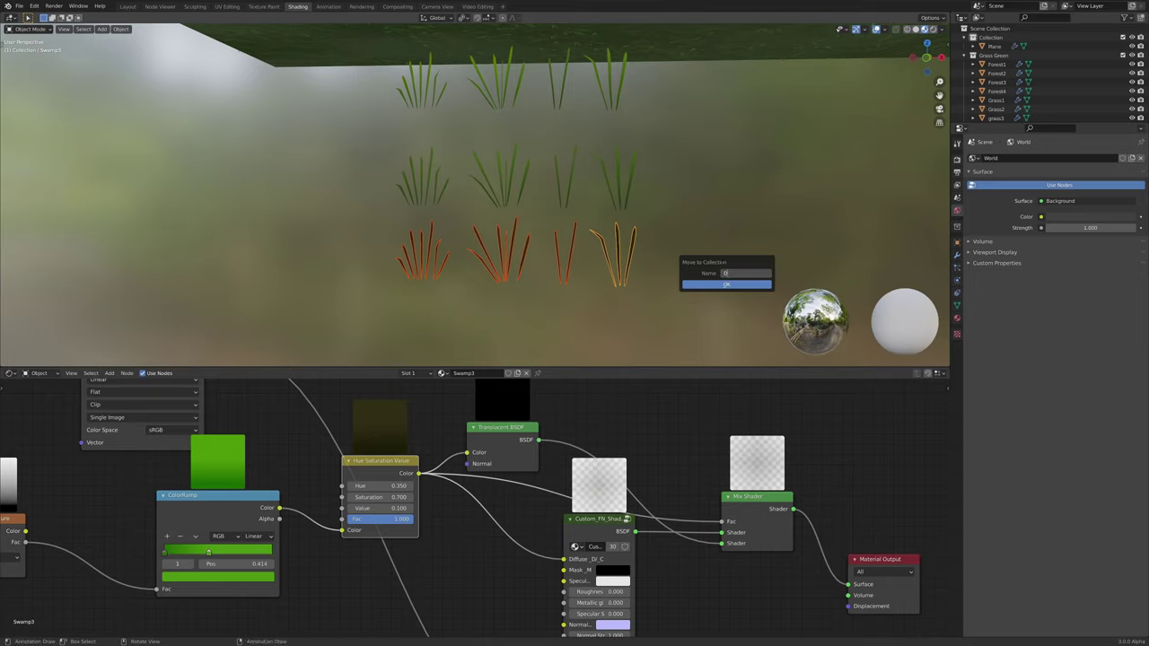
type("Dark Grass")
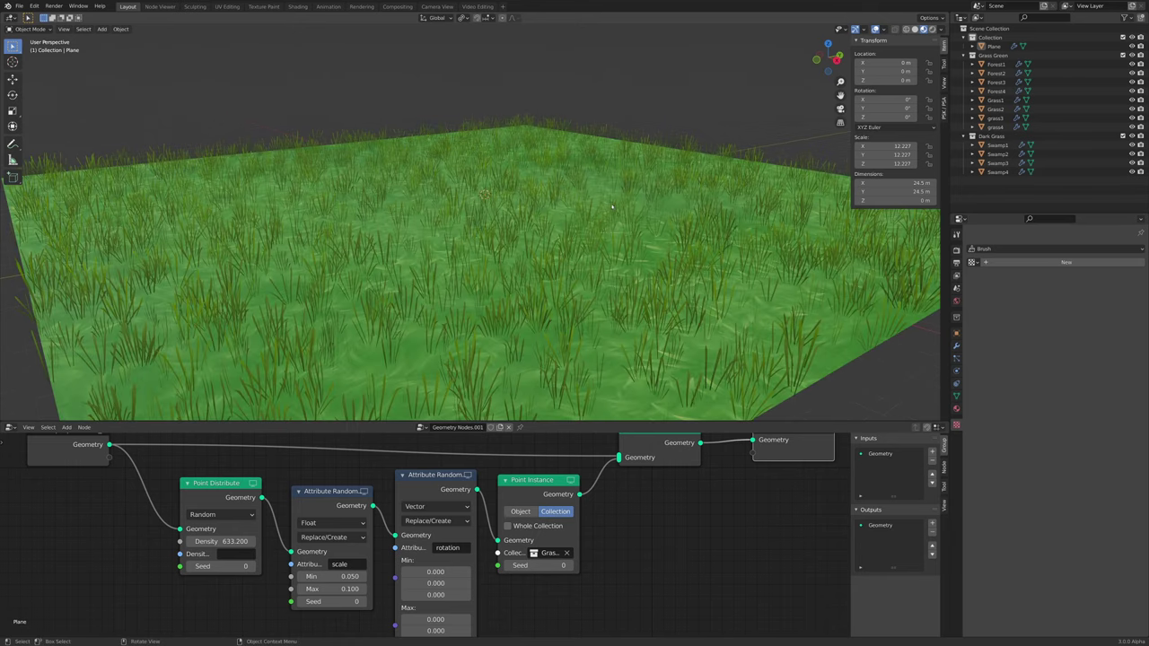
Examine the grass coverage on the plane and reposition the Point Instance node in the geometry node tree
middle_click_drag(583, 206, 655, 194)
left_click(655, 195)
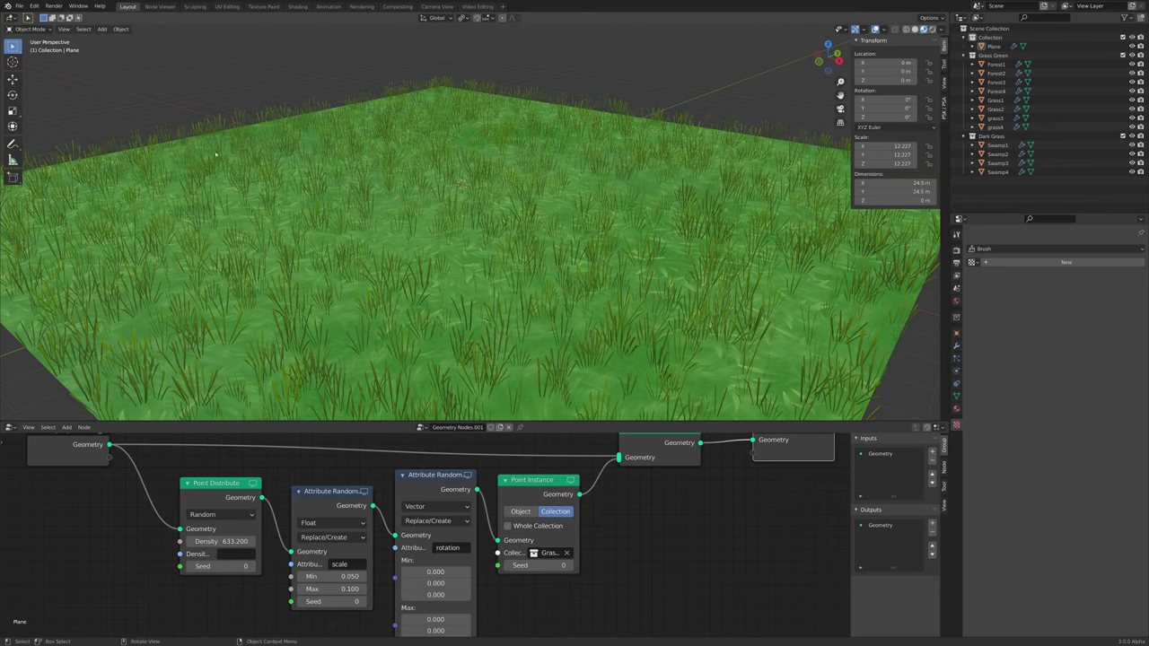
scroll(442, 537, "down", 3)
scroll(466, 536, "up", 2)
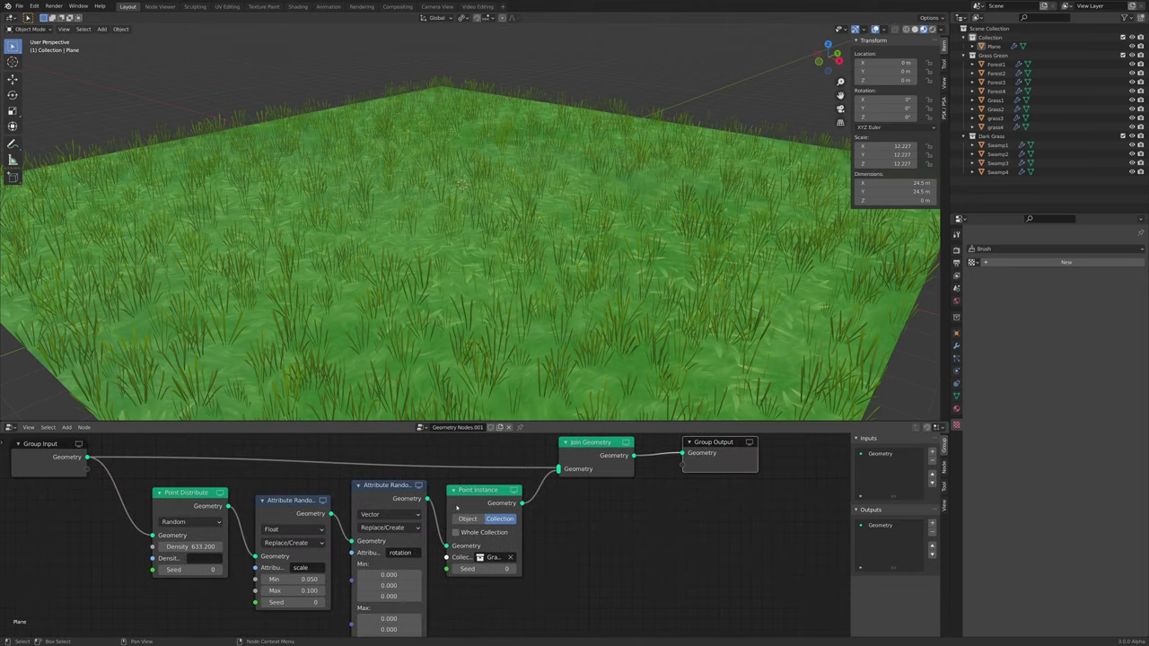
left_click_drag(459, 505, 569, 500)
scroll(543, 534, "up", 1)
middle_click_drag(533, 559, 436, 545)
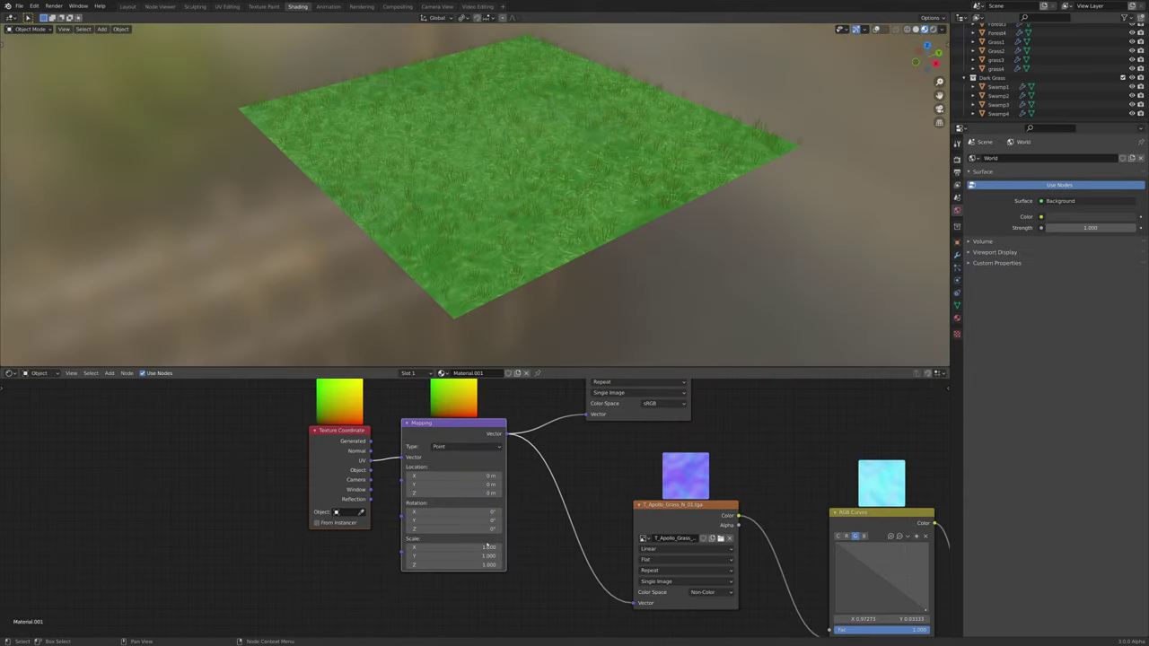
Increase the ground material's Mapping scale on all axes and lower the Principled BSDF's Specular to about 0.009
left_click_drag(454, 547, 525, 565)
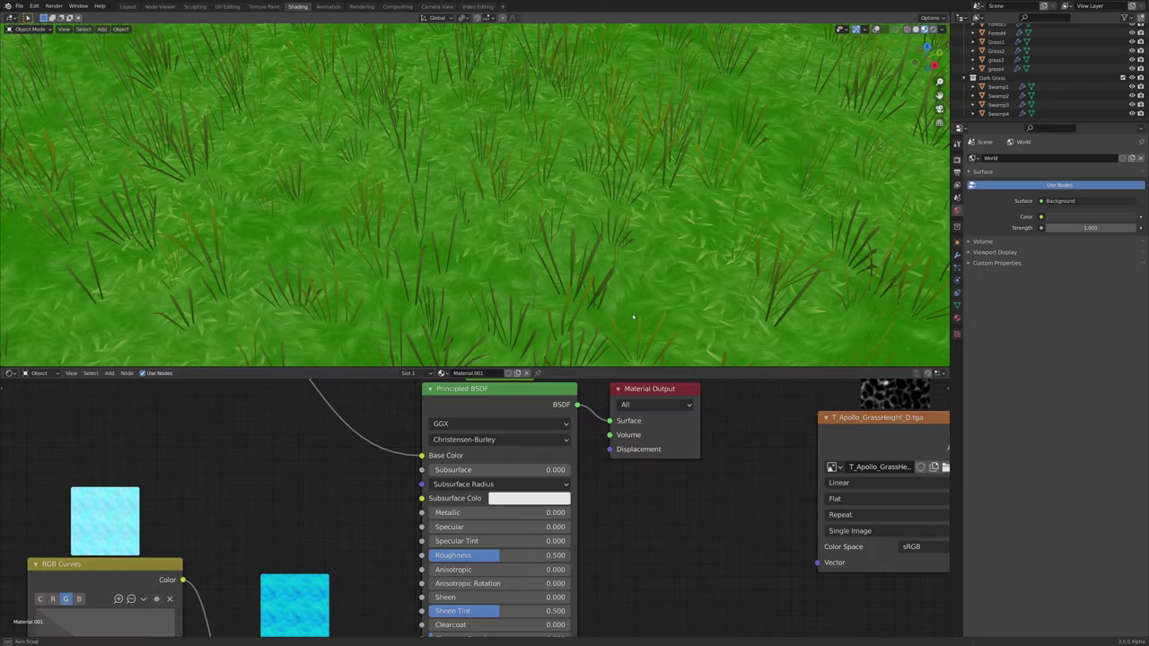
scroll(475, 188, "down", 4)
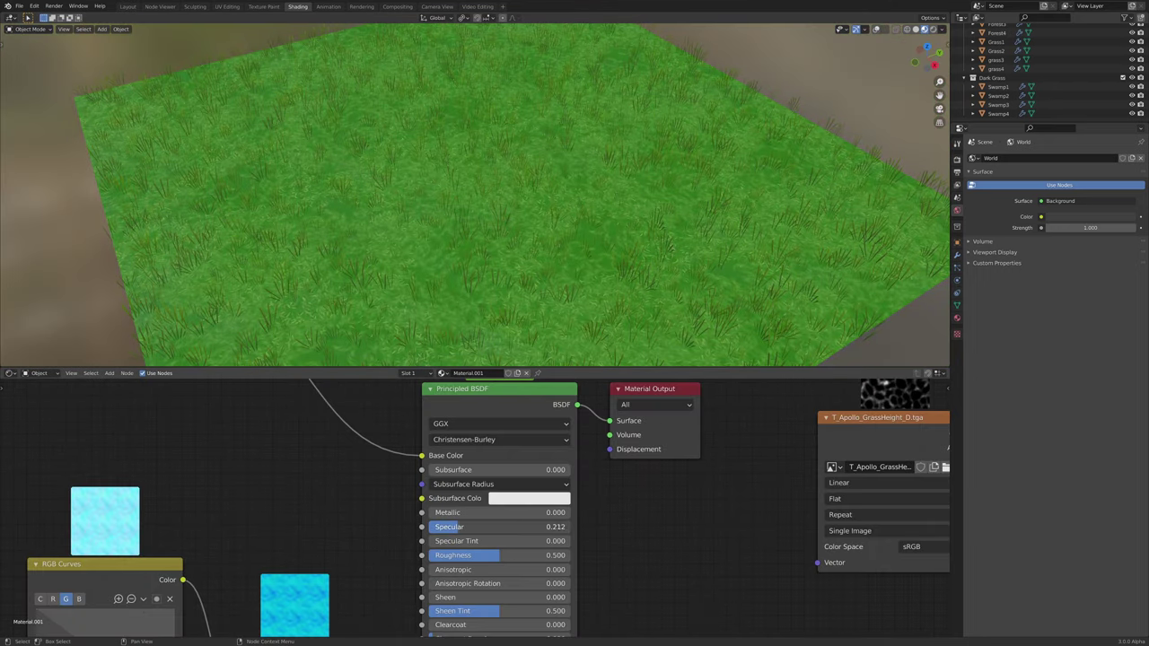
left_click_drag(458, 527, 457, 527)
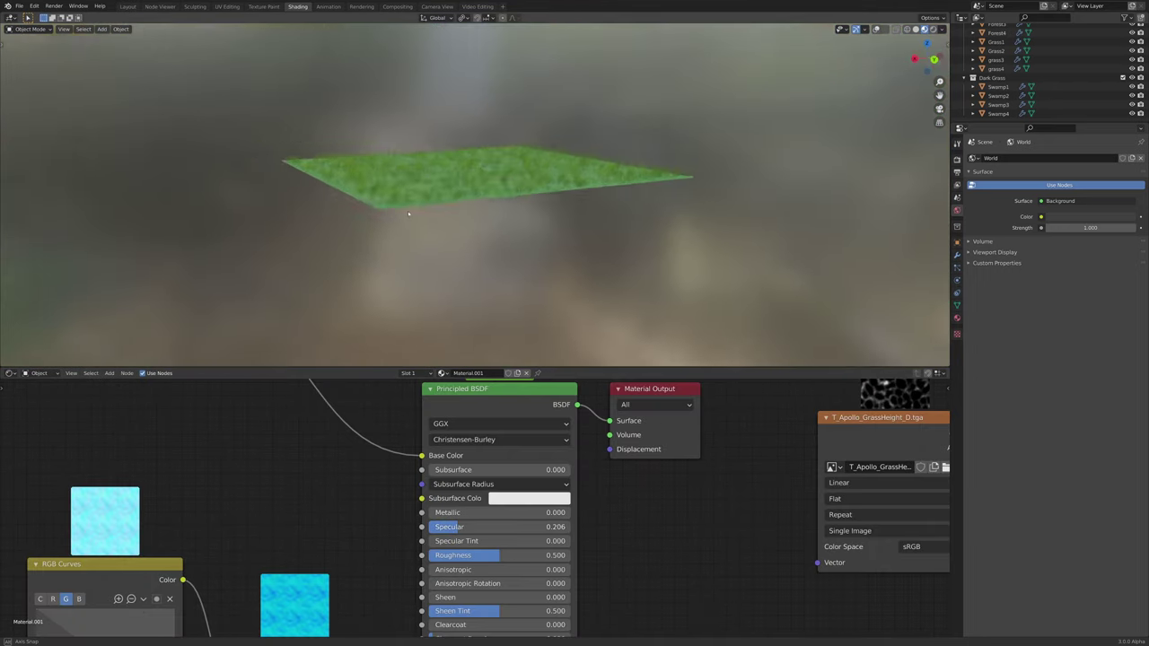
middle_click_drag(407, 213, 525, 258)
scroll(409, 207, "up", 4)
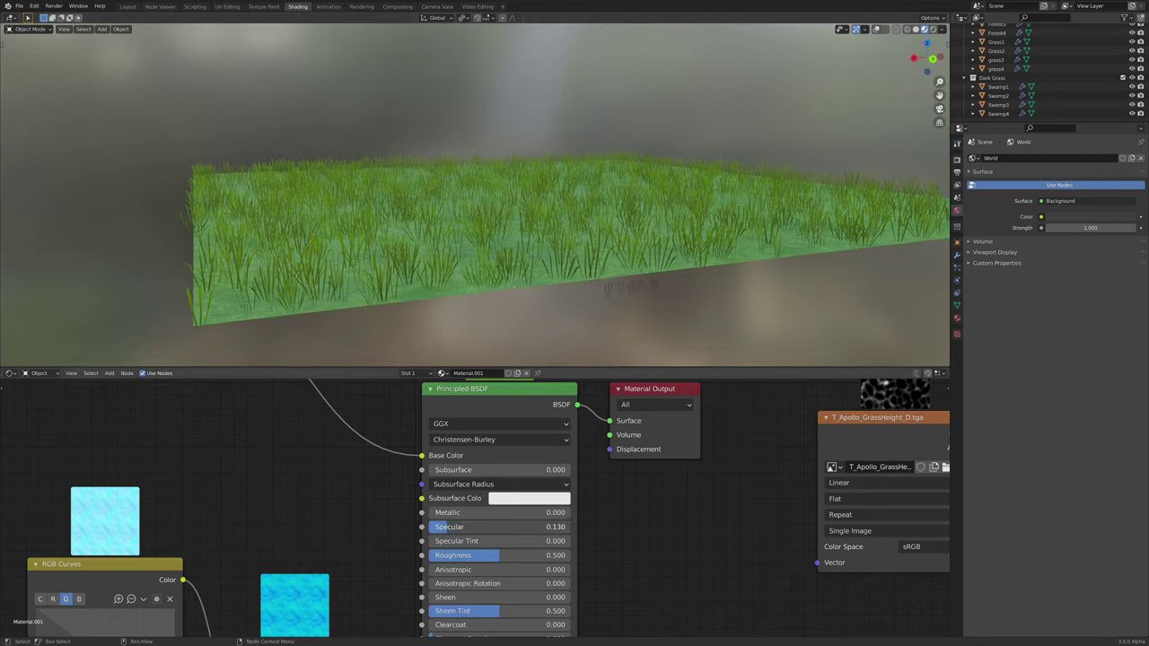
left_click_drag(447, 527, 434, 527)
Insert a Hue Saturation Value node before the Principled BSDF's Base Color and set its Saturation to 0.920
scroll(473, 510, "down", 4)
middle_click_drag(395, 394, 436, 471)
key("shift+a")
key("s")
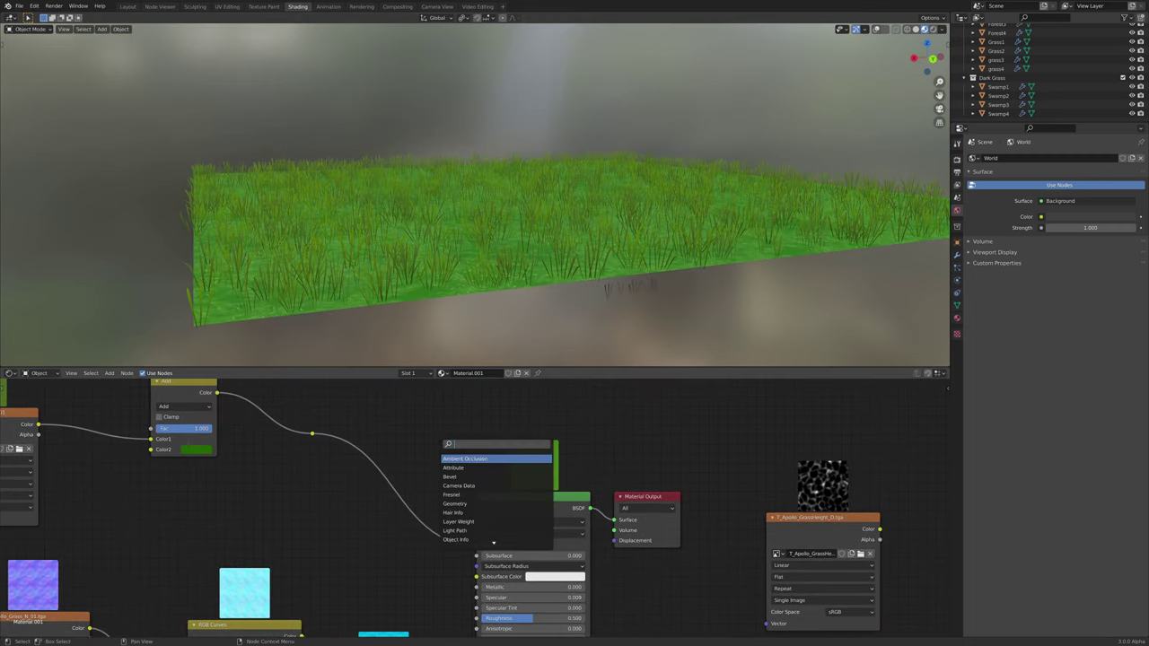
key("Return")
left_click(316, 429)
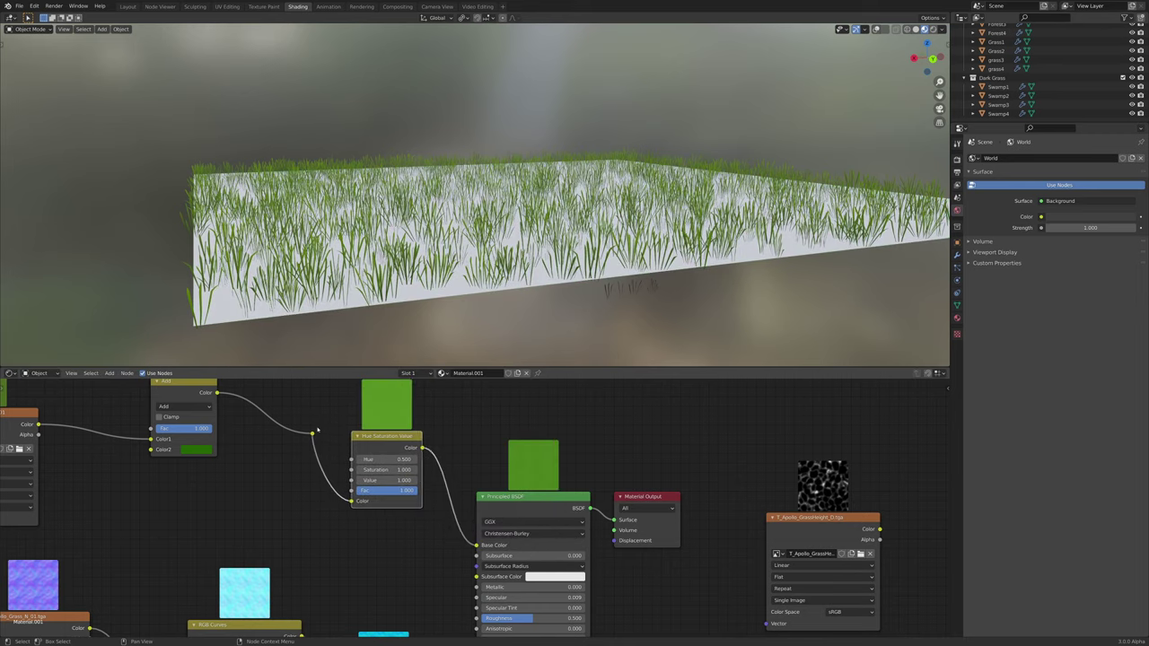
scroll(391, 438, "up", 2)
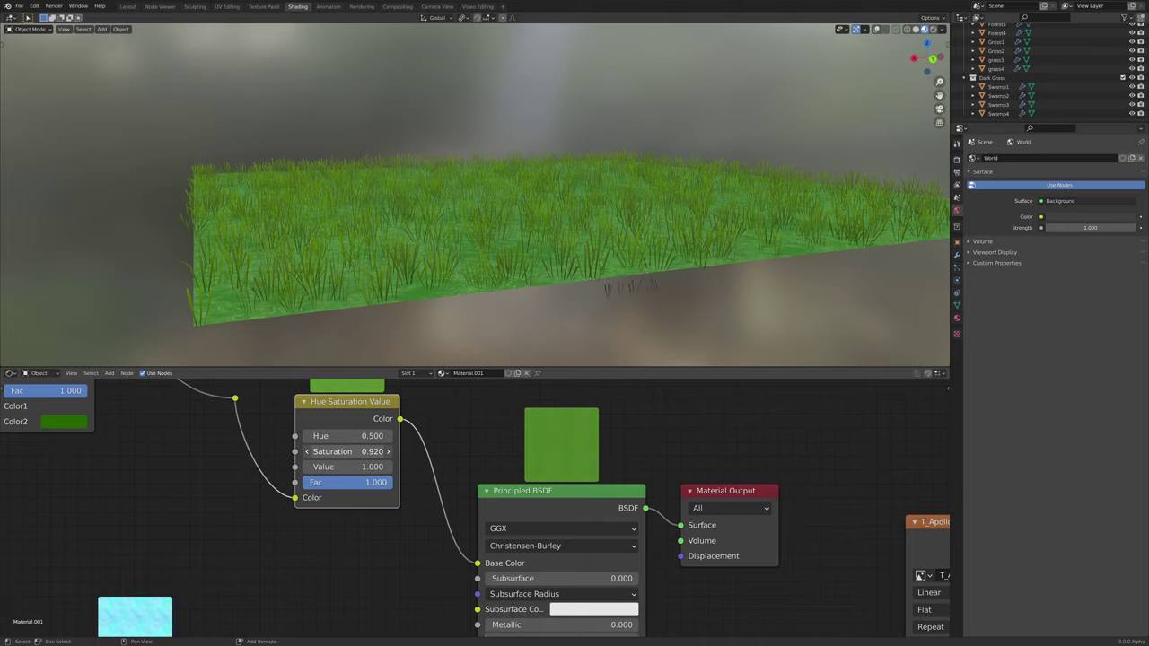
middle_click_drag(438, 235, 485, 244)
Return to the Layout workspace and spread the geometry nodes to free space between Point Distribute and the scale Attribute Randomize node
left_click(127, 7)
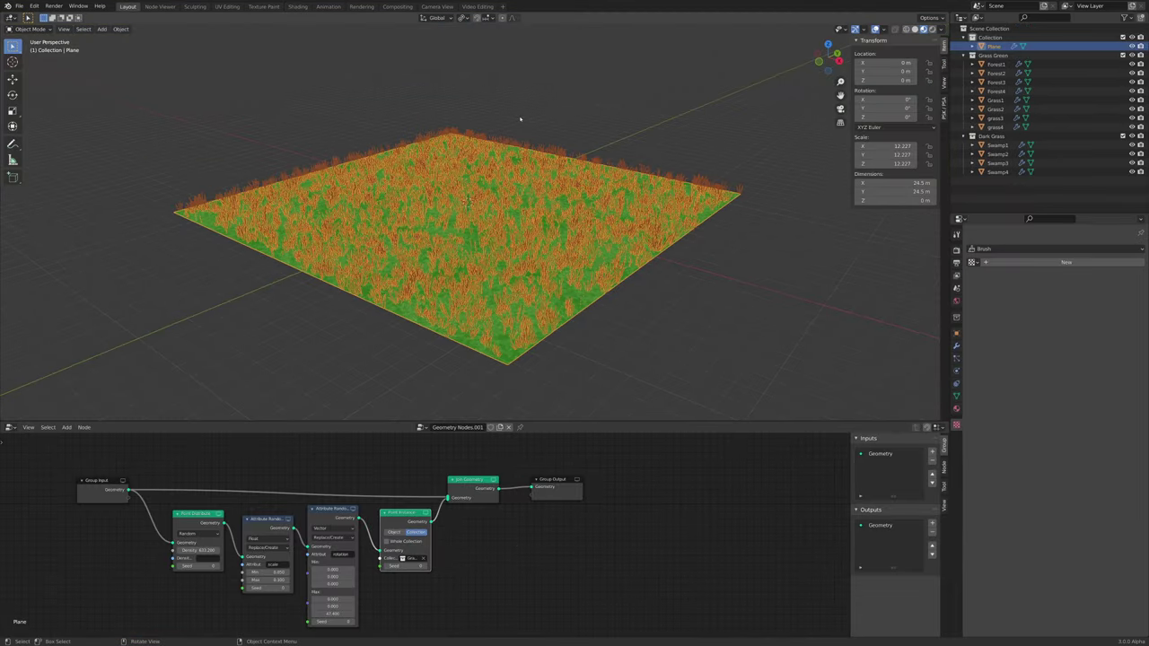
middle_click_drag(335, 489, 517, 520)
scroll(361, 500, "up", 5)
scroll(517, 520, "down", 4)
left_click_drag(415, 500, 323, 518)
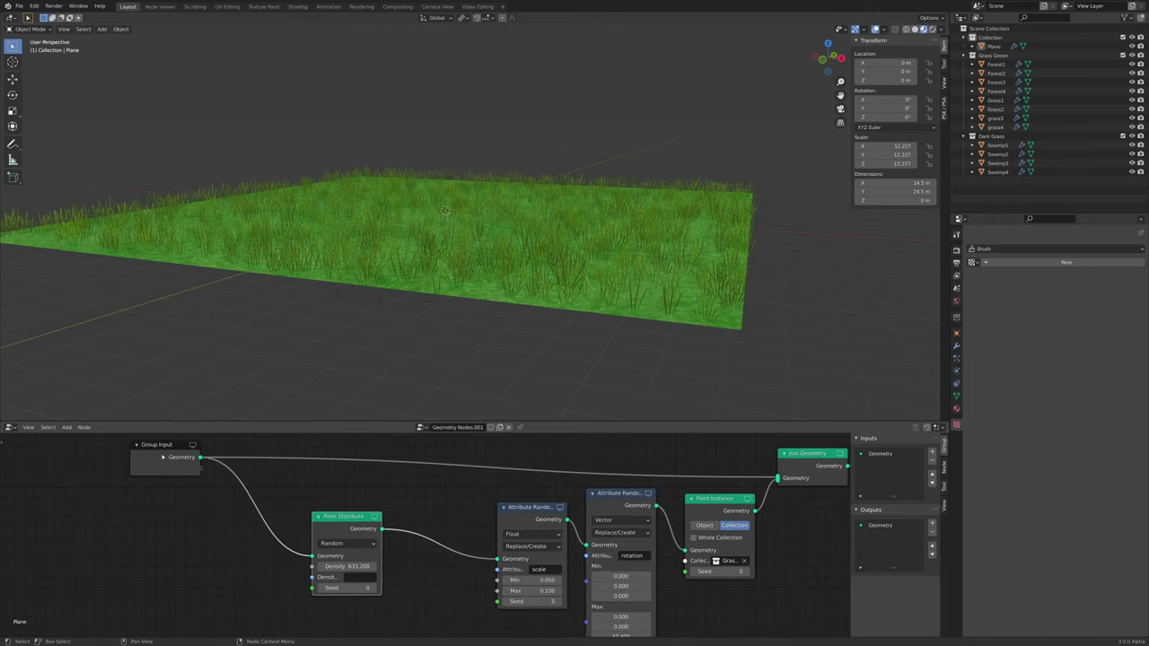
left_click_drag(165, 455, 39, 460)
left_click_drag(346, 519, 236, 513)
Insert an Attribute Sample Texture node between Point Distribute and the scale Attribute Randomize node
key("shift+a")
left_click(324, 491)
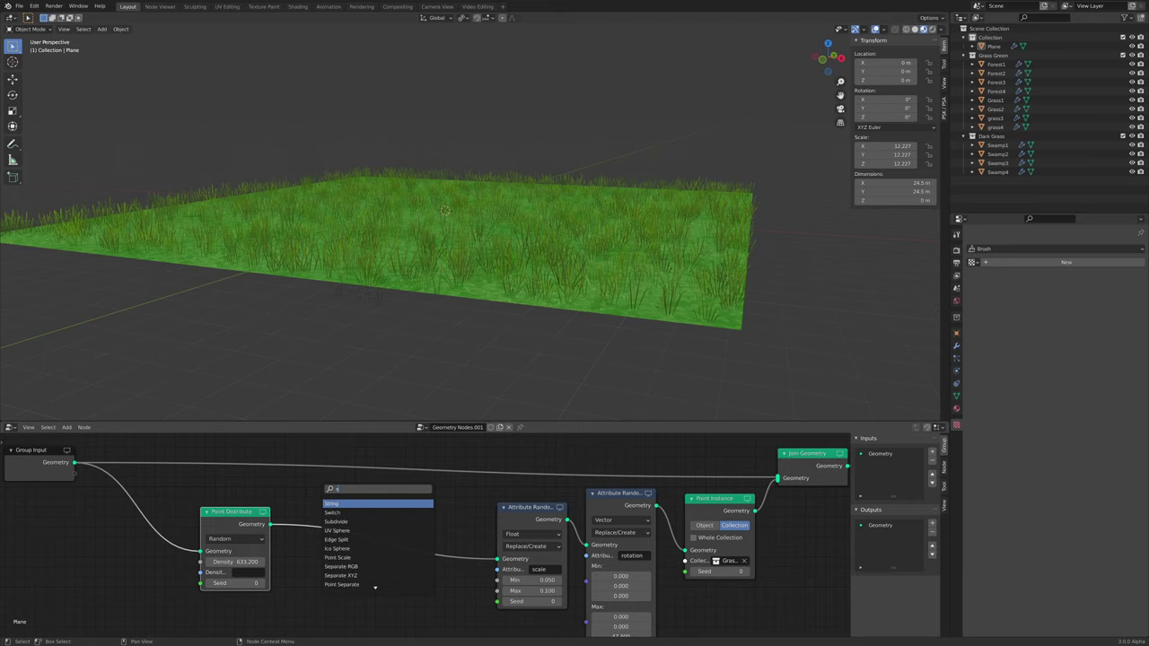
key("Return")
left_click(307, 510)
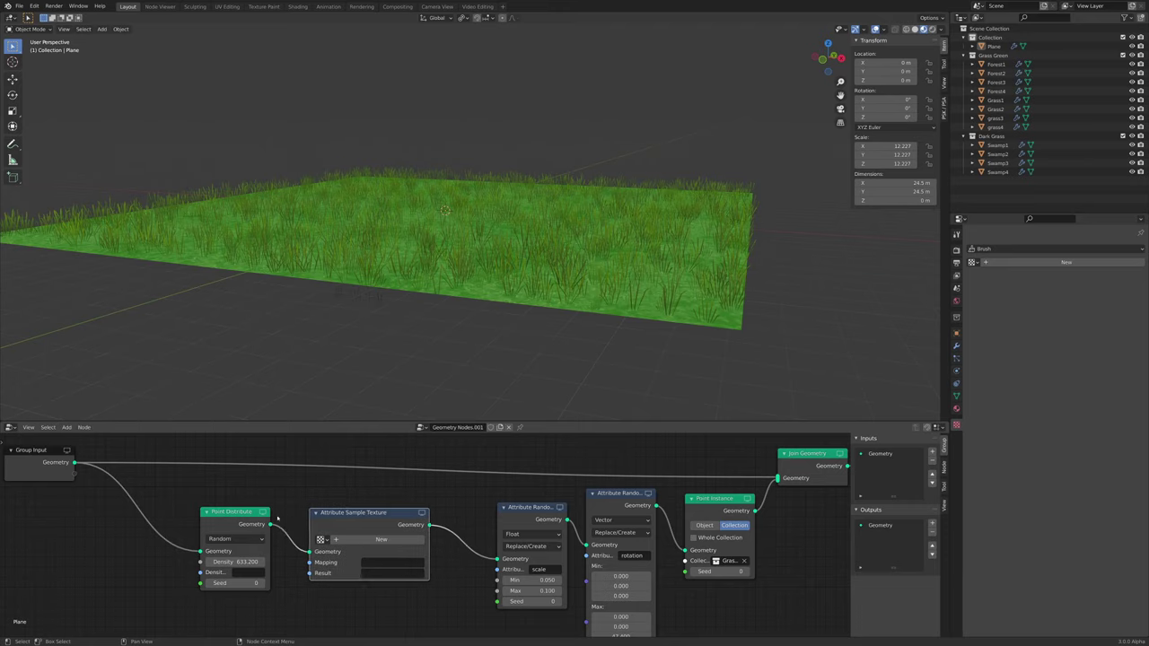
Create a new texture in the Attribute Sample Texture node and set its type to Clouds
scroll(425, 534, "up", 4)
left_click(382, 584)
key("Escape")
scroll(382, 585, "down", 2)
scroll(386, 587, "up", 2)
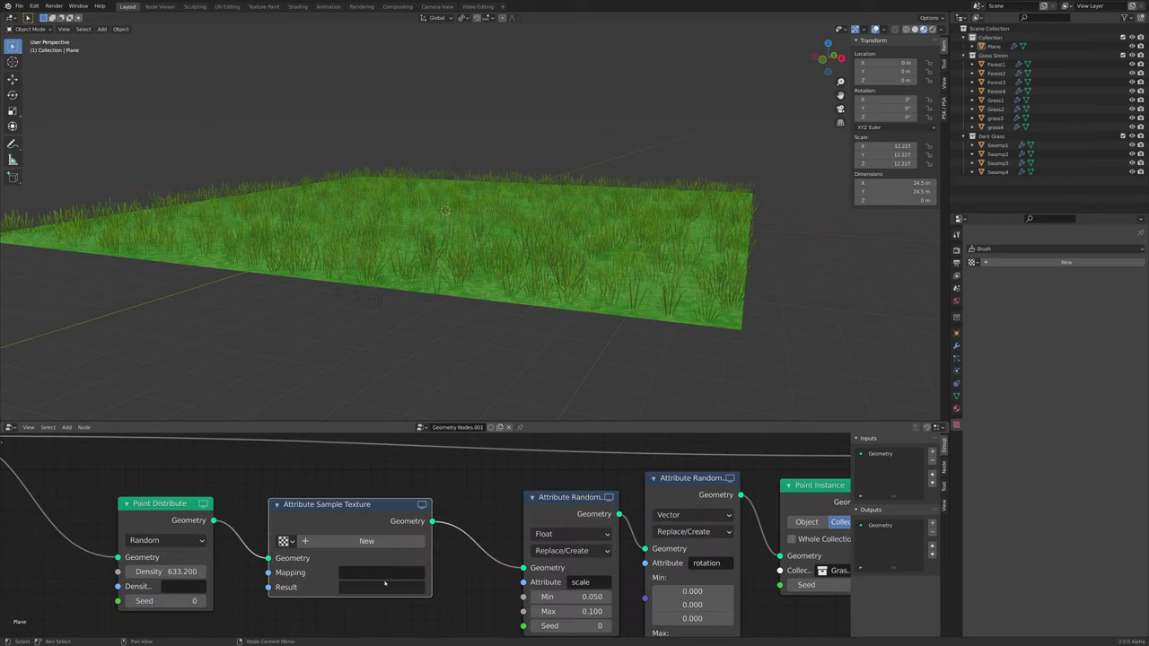
left_click(330, 541)
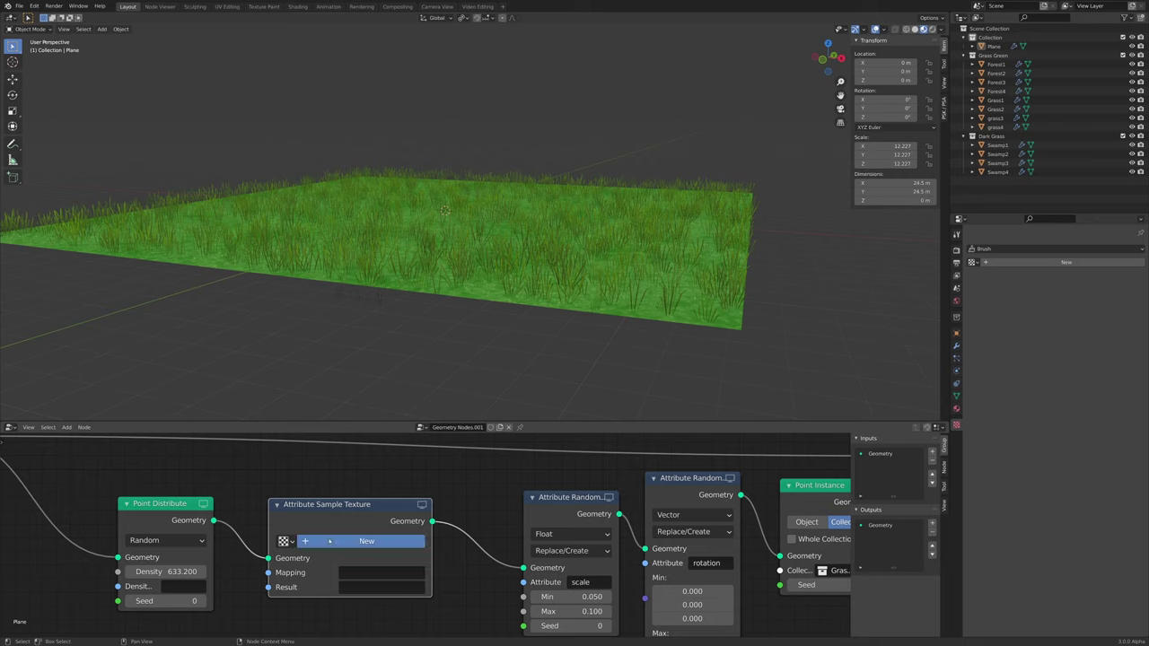
left_click(1048, 276)
left_click(1035, 306)
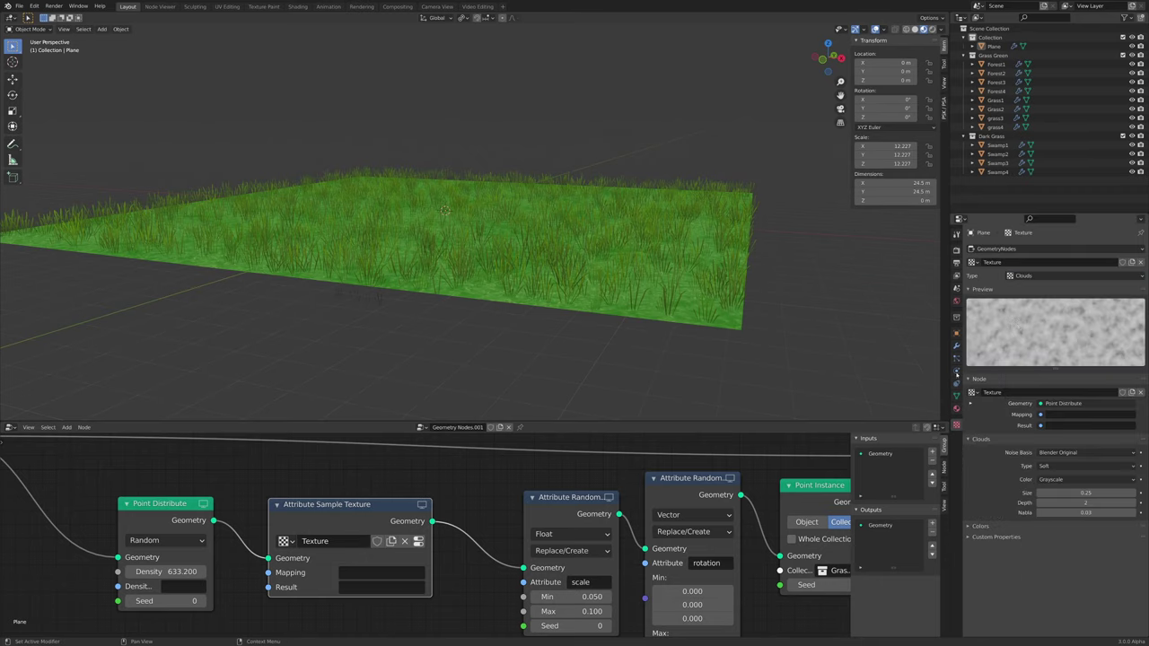
Name the Attribute Sample Texture node's Result attribute he
scroll(792, 364, "down", 4)
middle_click_drag(792, 365, 790, 374)
scroll(394, 589, "up", 3)
middle_click_drag(394, 590, 495, 591)
left_click(494, 584)
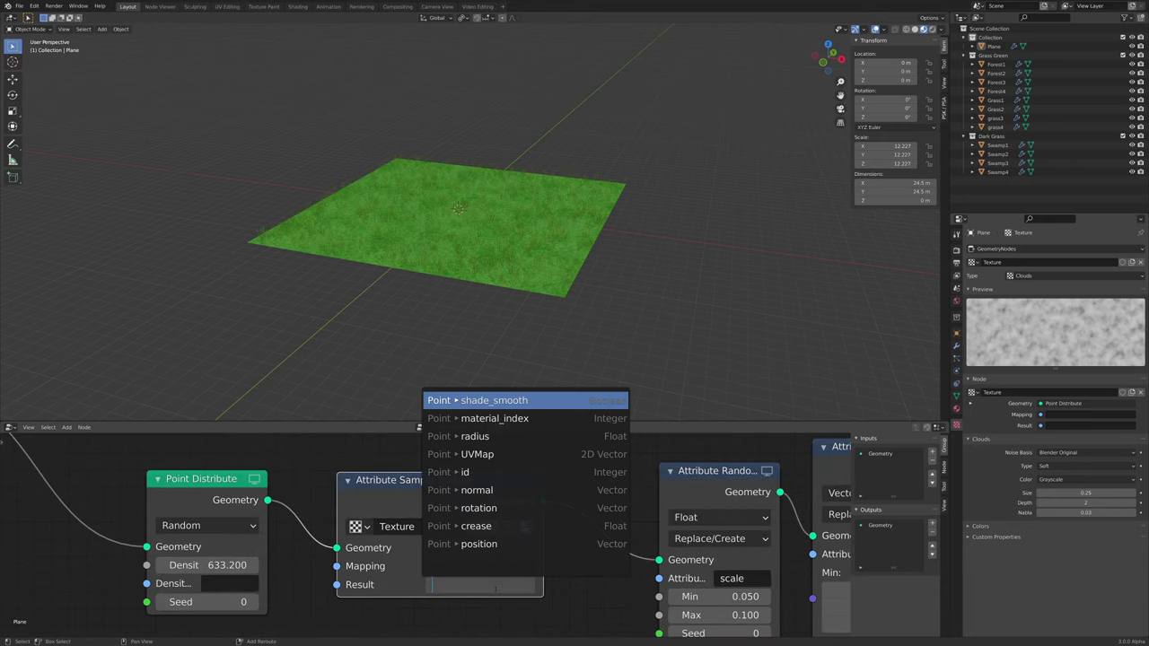
type("Hei")
key("BackSpace")
key("BackSpace")
key("BackSpace")
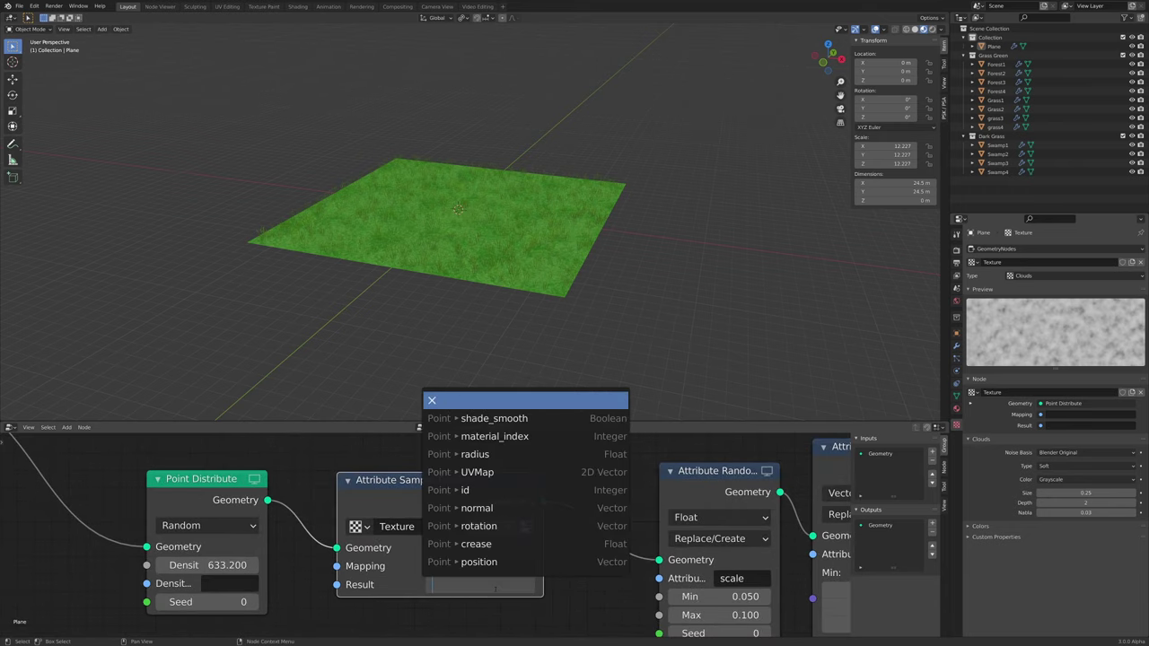
type("he")
key("Return")
left_click(495, 589)
left_click(397, 579)
middle_click_drag(397, 579, 301, 598)
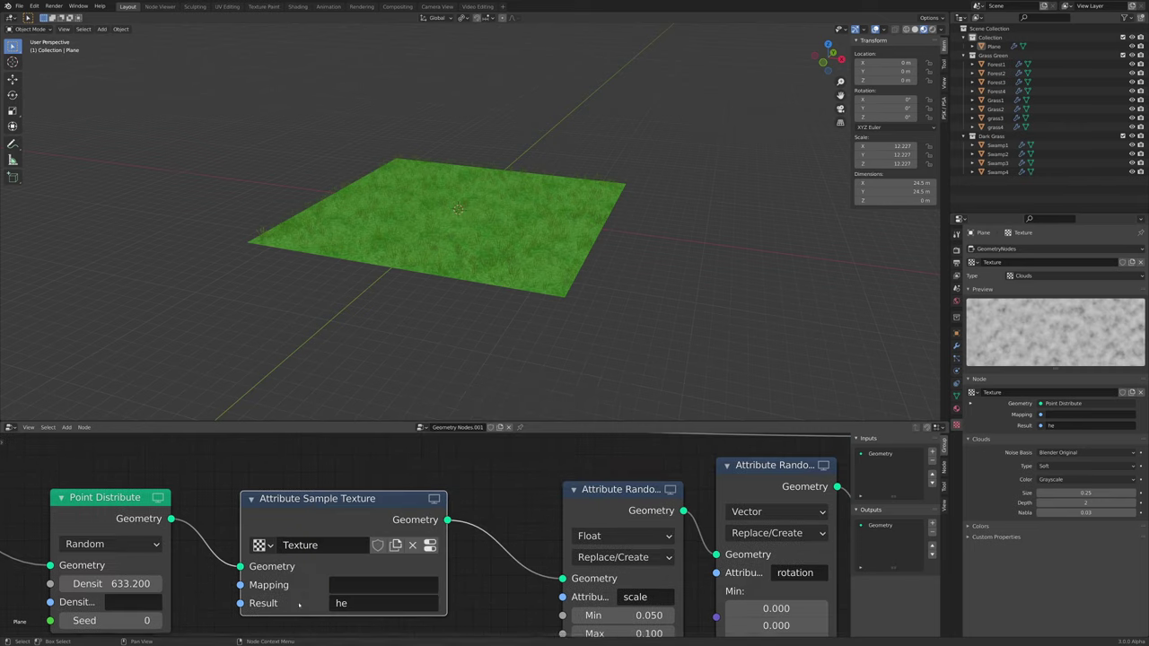
Move the scale Attribute Randomize node beside Attribute Sample Texture and insert an Attribute Math node after it
scroll(490, 565, "down", 2)
middle_click_drag(486, 564, 421, 567)
left_click_drag(593, 486, 479, 493)
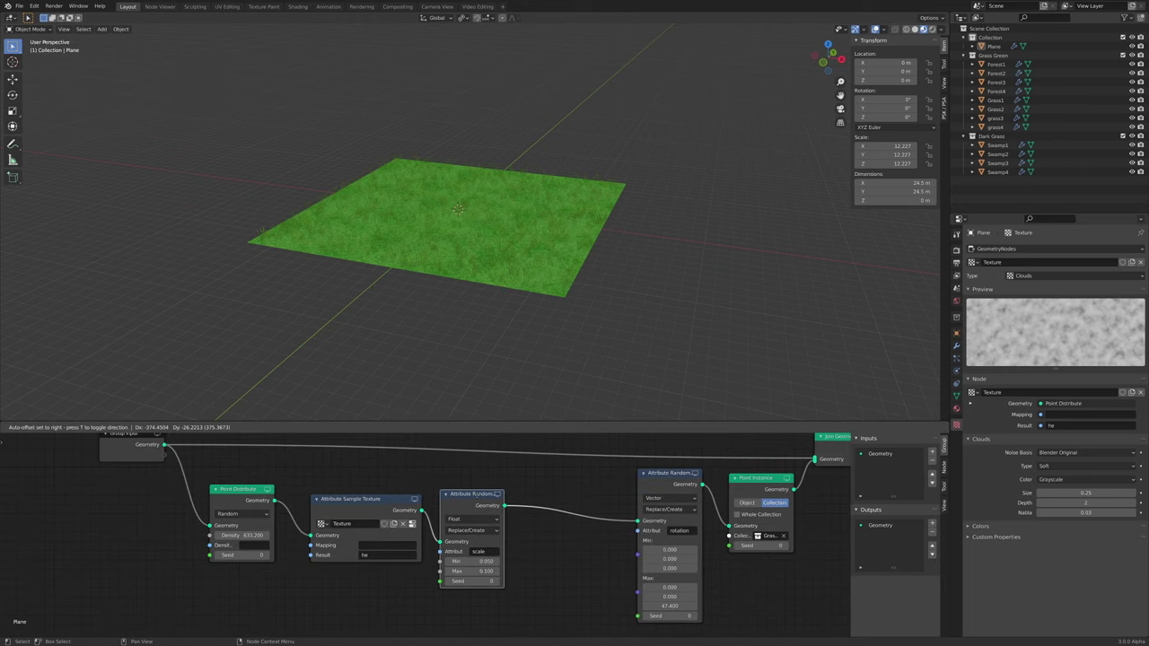
key("shift+a")
left_click(489, 461)
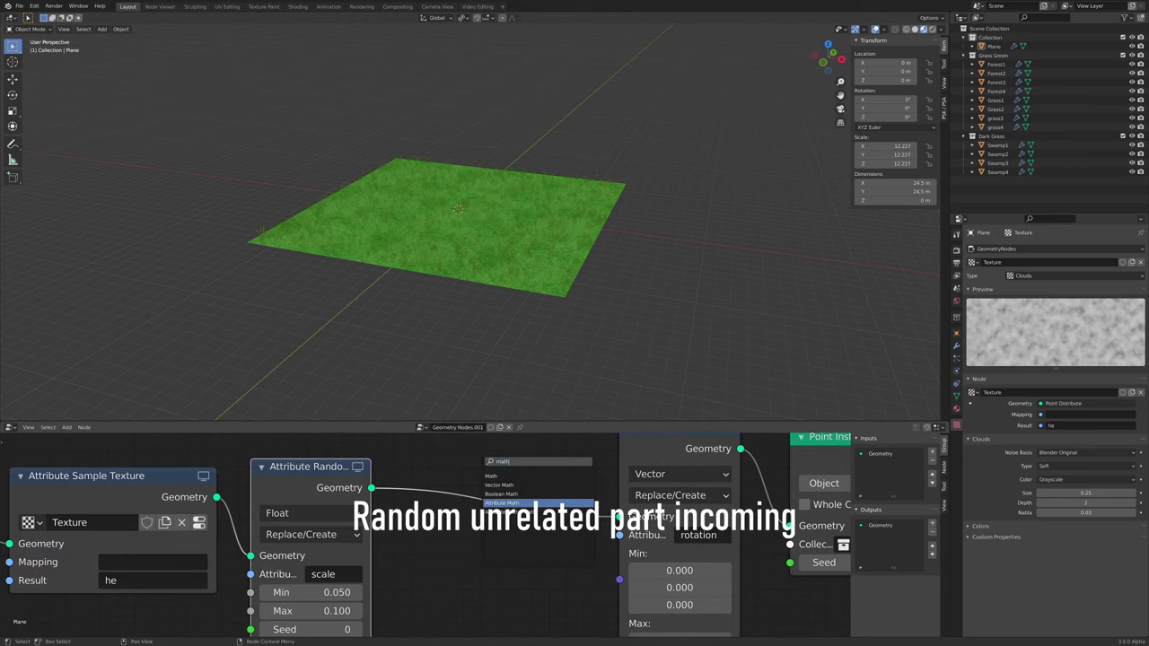
left_click(506, 503)
left_click(475, 492)
In the Attribute Math node, set A and Result to scale and make B a Float of 0.170
scroll(538, 581, "down", 2)
middle_click_drag(538, 582, 479, 541)
left_click(479, 541)
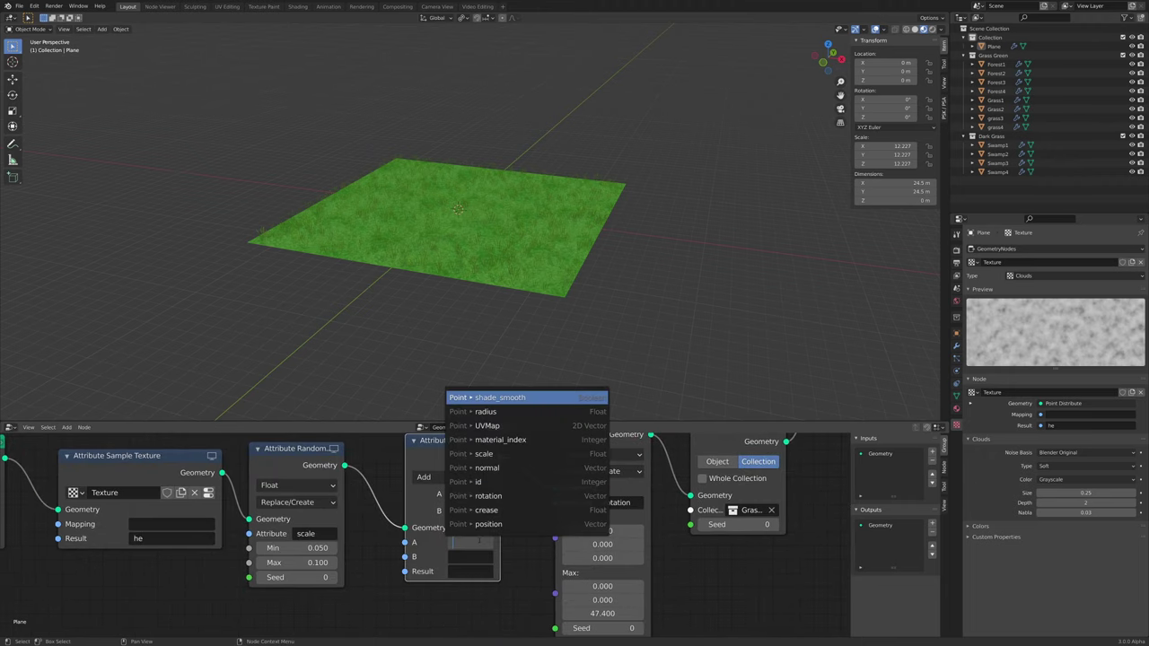
type("scale")
key("Return")
scroll(484, 491, "up", 4)
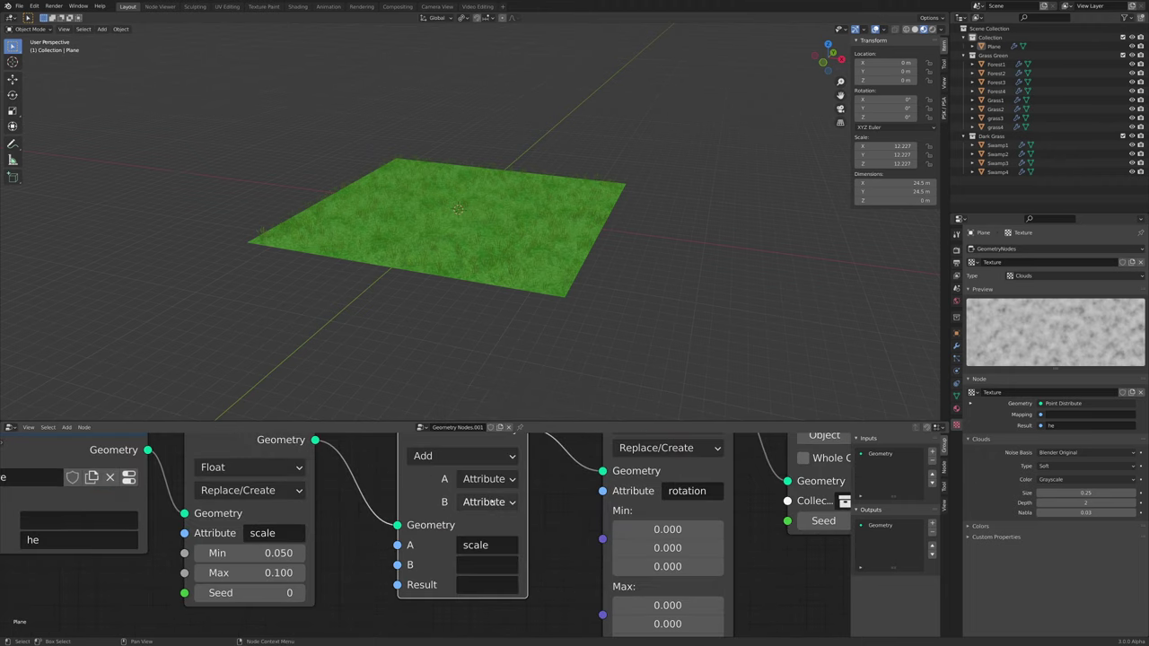
left_click(492, 503)
left_click(488, 544)
scroll(486, 552, "down", 3)
left_click(480, 572)
type("sca")
key("Return")
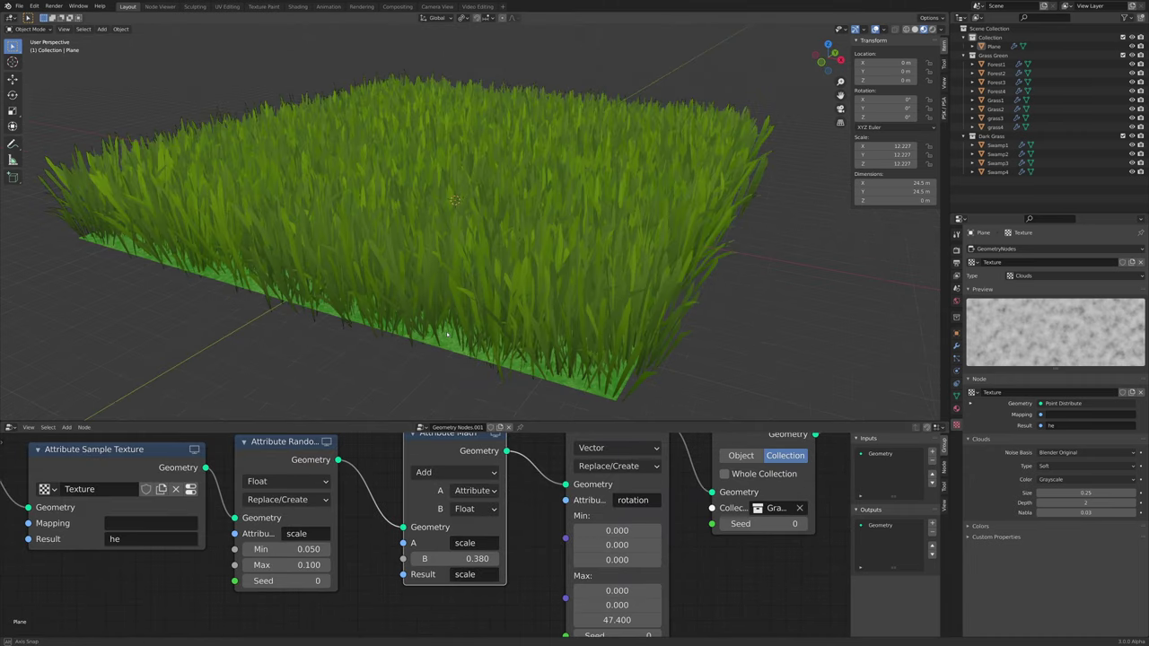
mouse_move(461, 558)
left_mouse_down("shift")
mouse_move(471, 558)
mouse_move(448, 558)
left_mouse_up("shift")
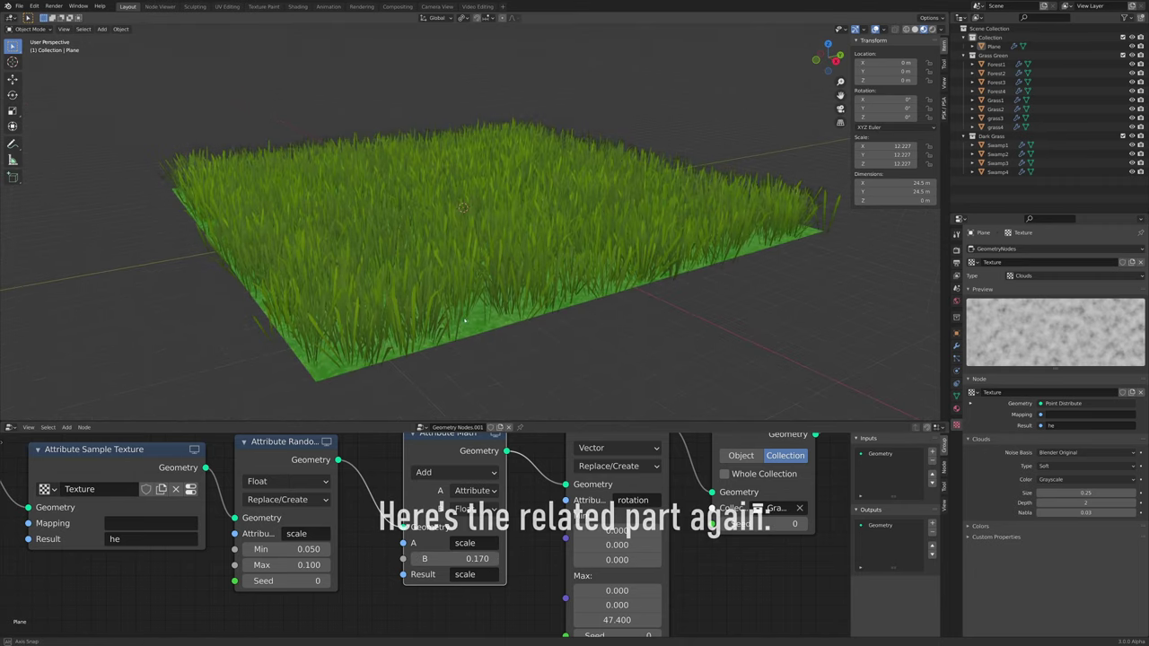
Spread the rotation Attribute Randomize and Point Instance nodes apart and place a duplicate of the Attribute Math node after the original
scroll(382, 472, "down", 4)
middle_click_drag(382, 472, 342, 476)
left_click_drag(526, 474, 593, 474)
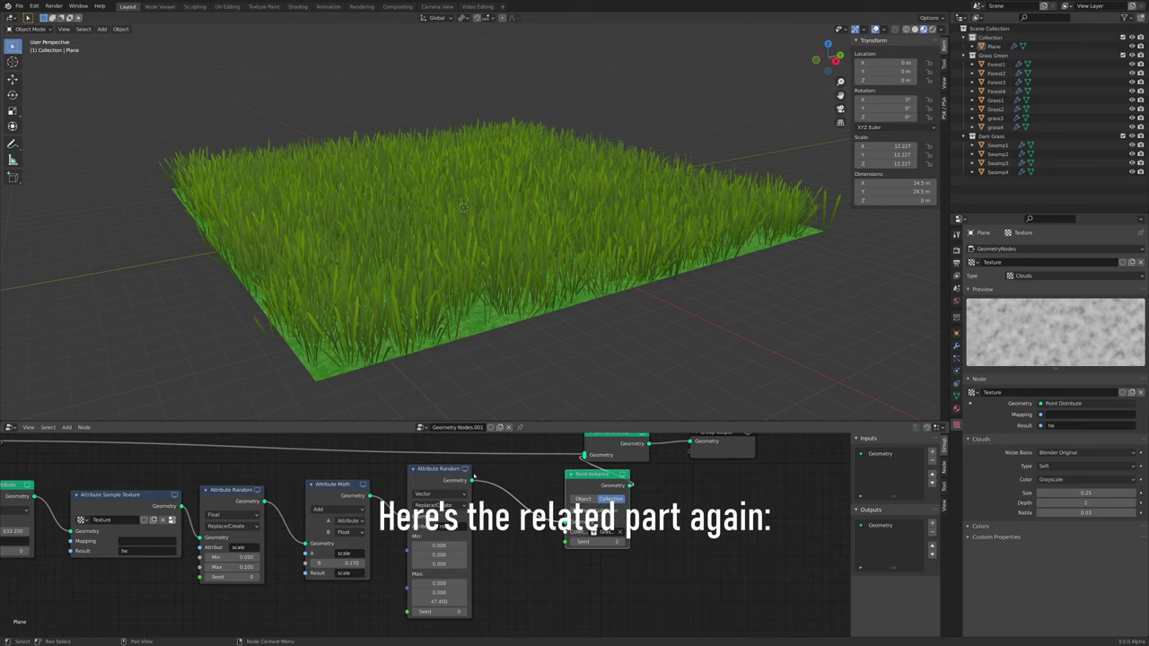
left_click_drag(437, 469, 506, 472)
left_click_drag(342, 483, 323, 486)
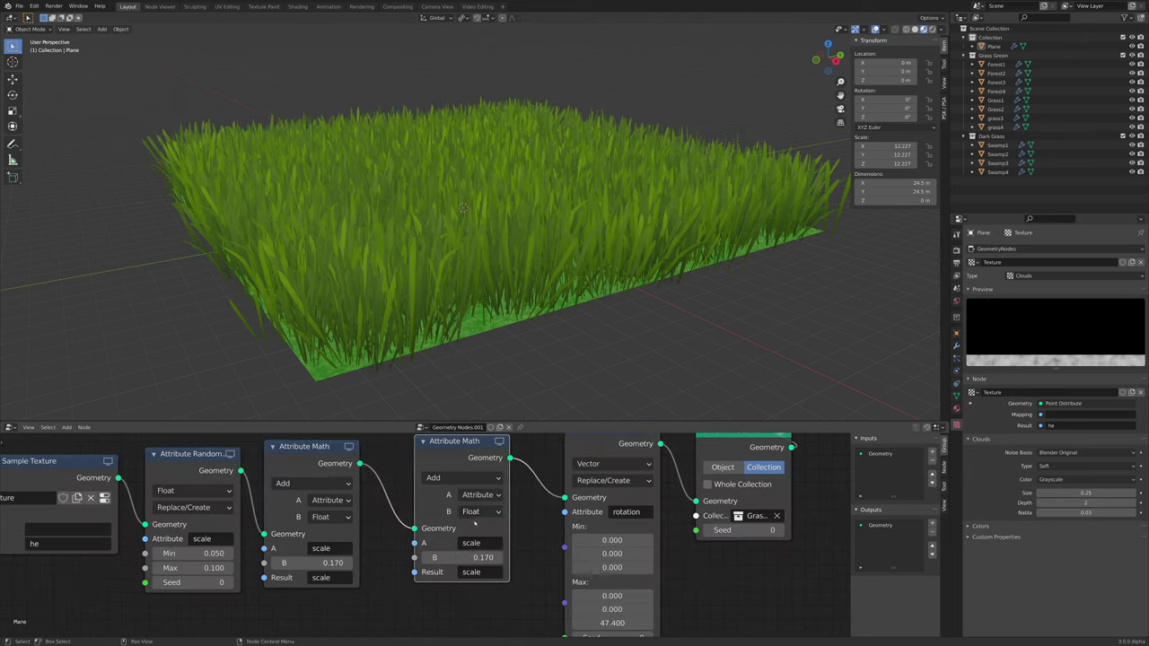
In the duplicated Attribute Math node, switch B to the attribute he and set the operation to Multiply
left_click(477, 528)
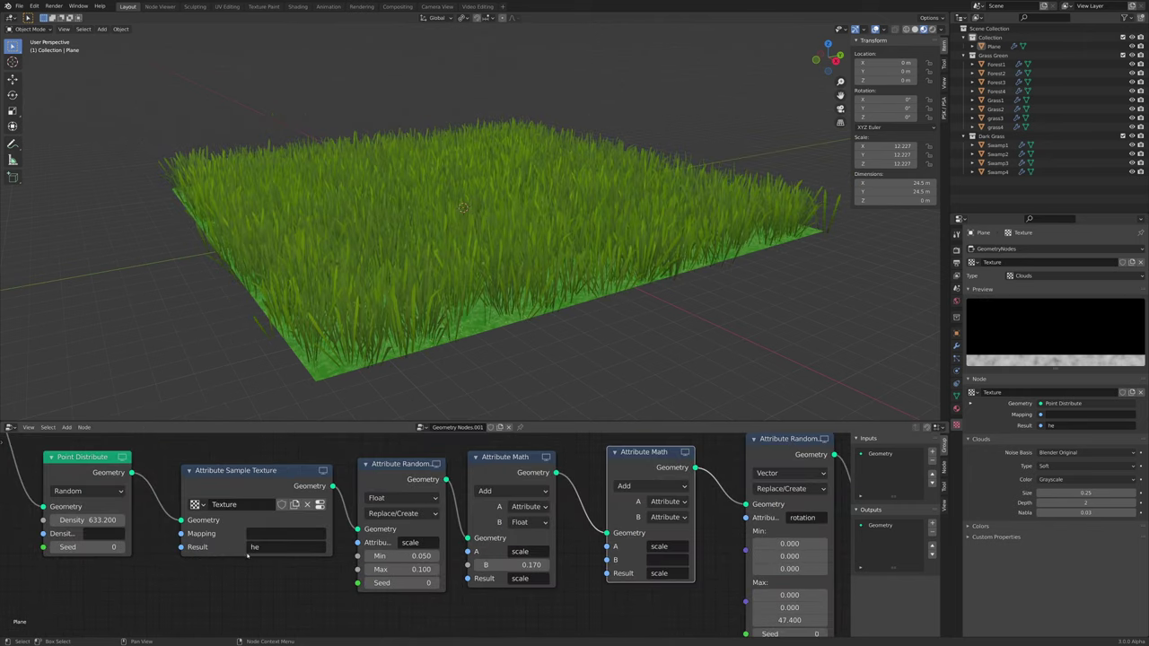
scroll(528, 539, "up", 4)
middle_click_drag(709, 574, 558, 583)
left_click(568, 581)
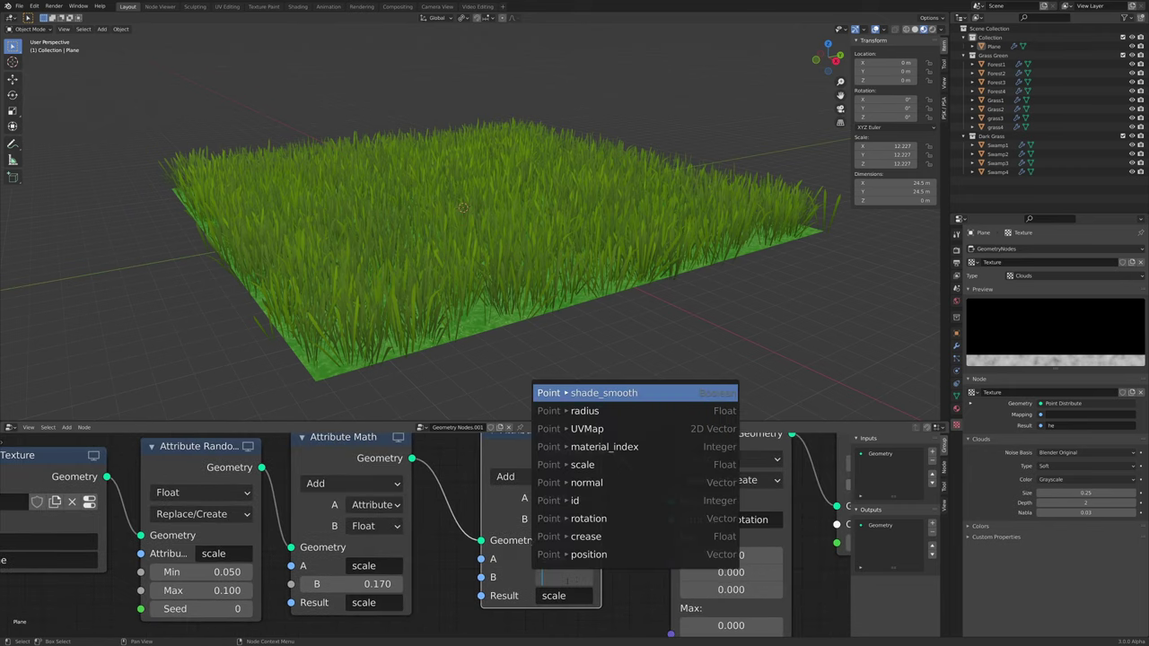
type("he")
key("Return")
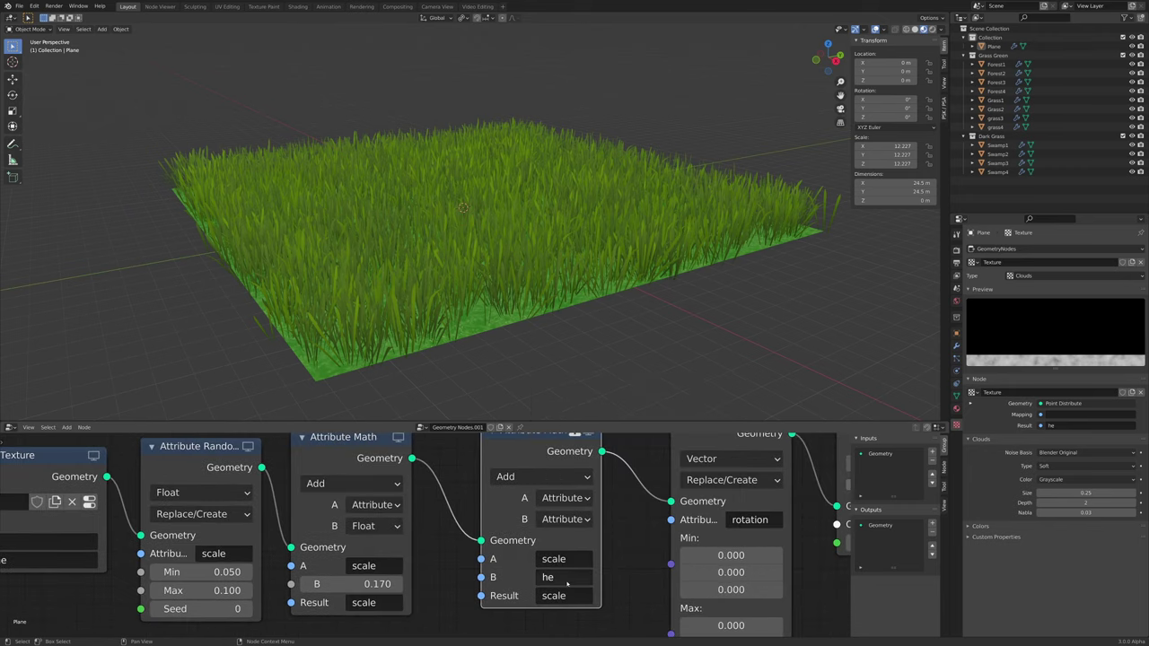
left_click(538, 477)
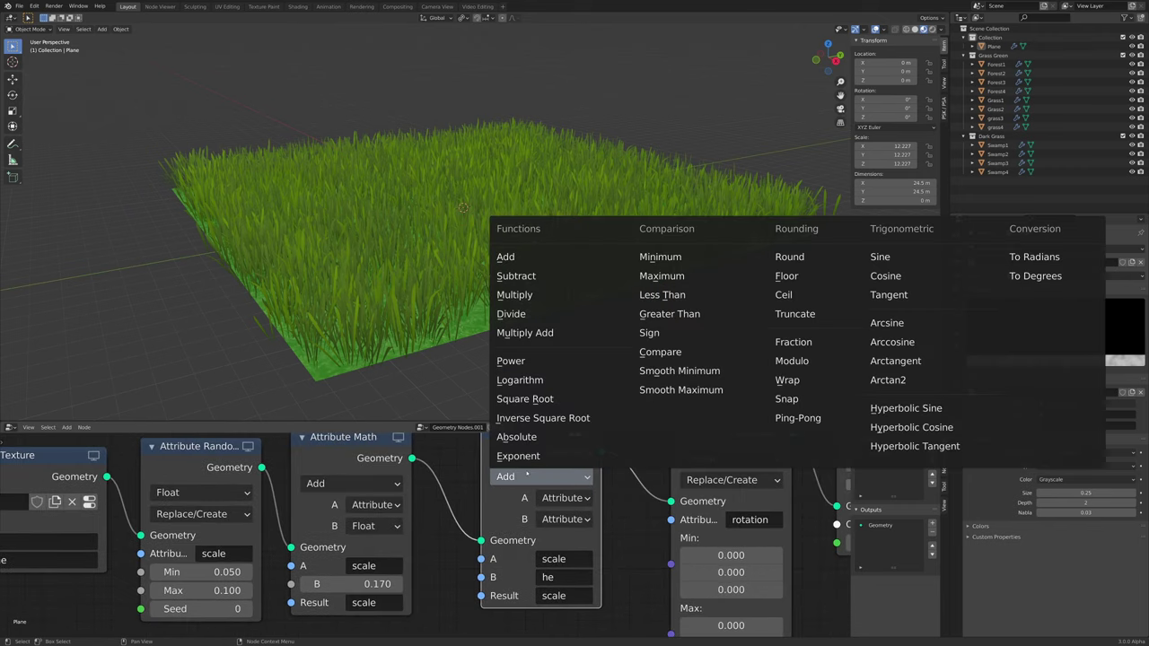
left_click(532, 296)
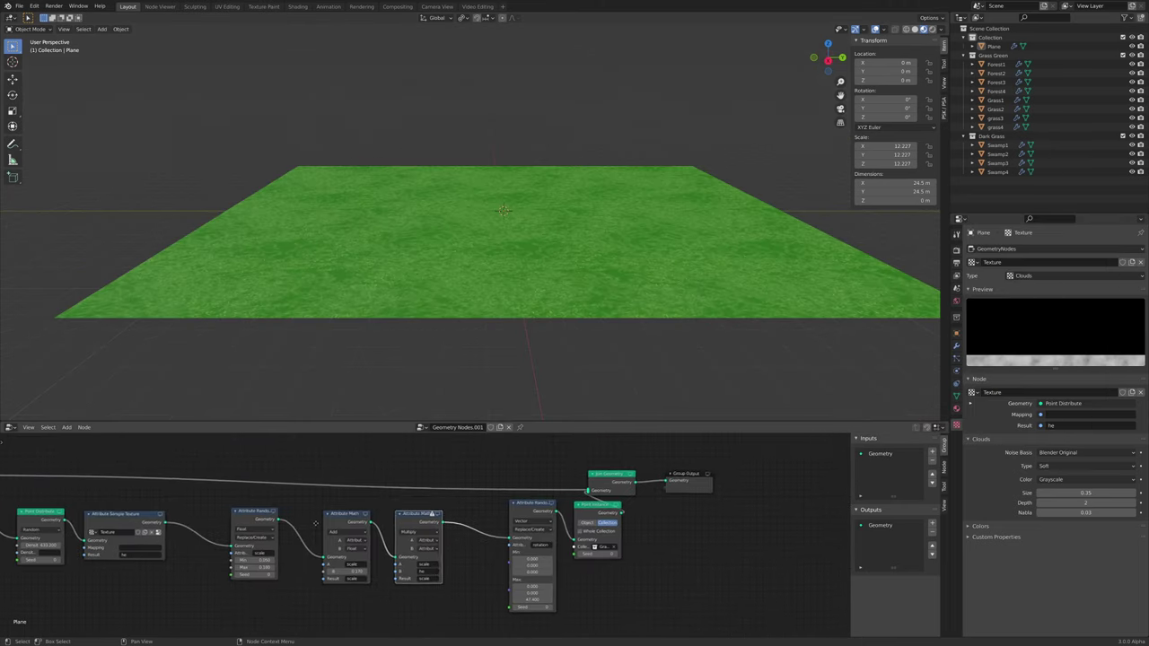
Set the Attribute Sample Texture node's Mapping to UVMap
scroll(251, 528, "up", 4)
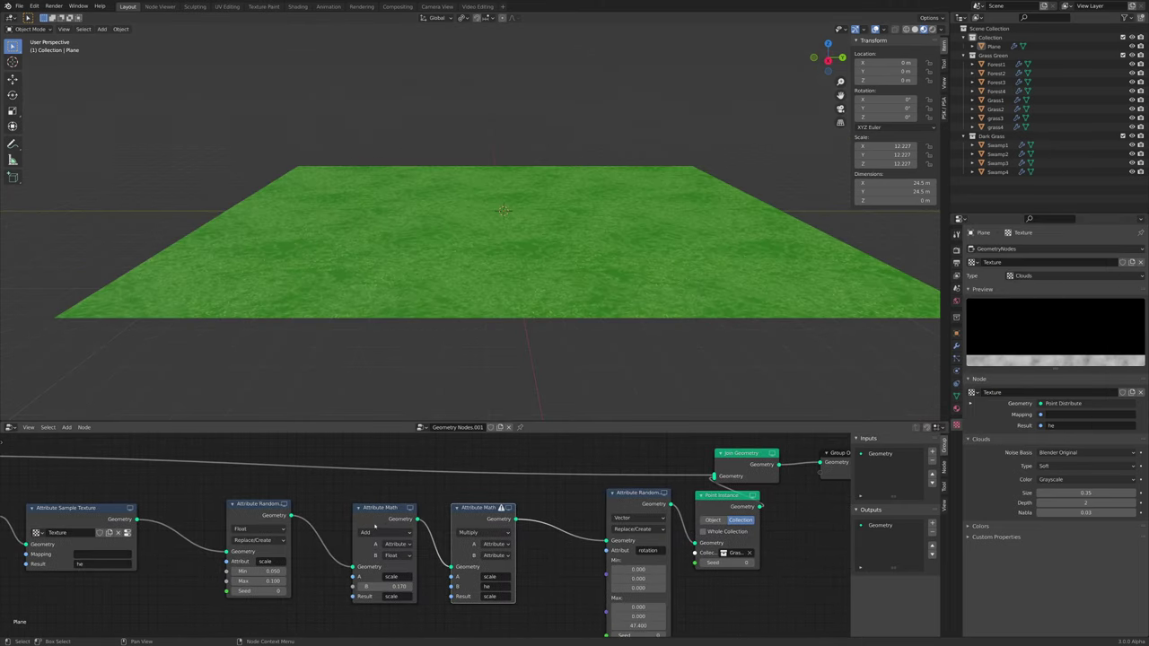
middle_click_drag(375, 527, 411, 527)
scroll(411, 527, "down", 1)
scroll(319, 530, "up", 6)
middle_click_drag(155, 530, 433, 512)
scroll(431, 551, "up", 4)
scroll(433, 554, "down", 6)
left_click(441, 551)
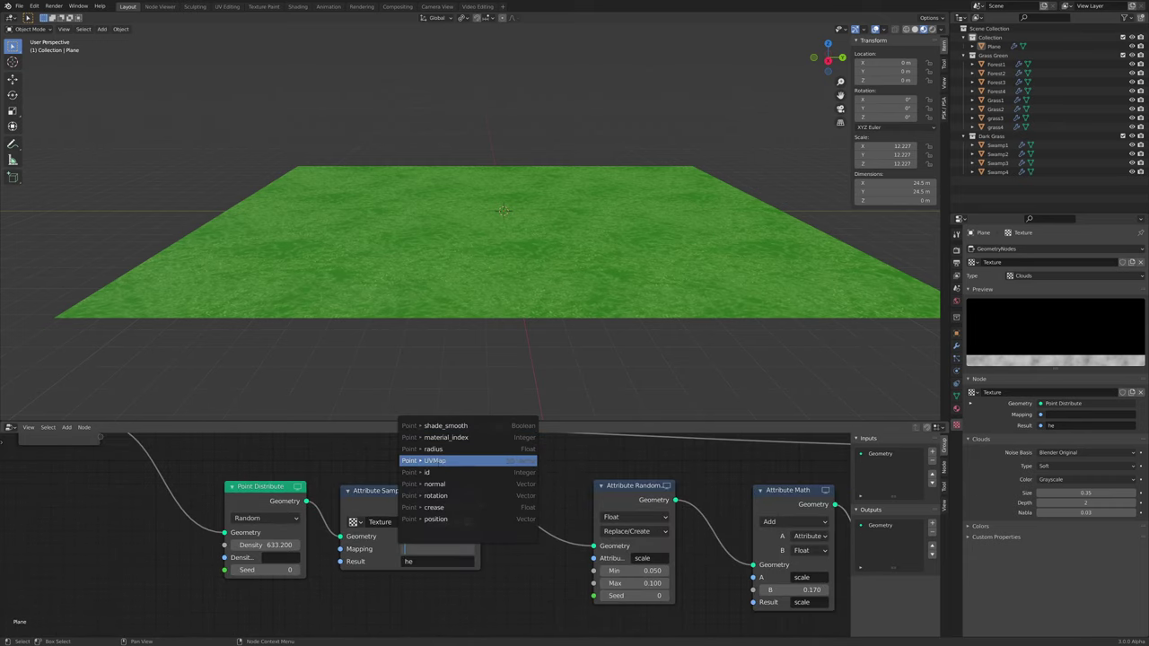
left_click(434, 461)
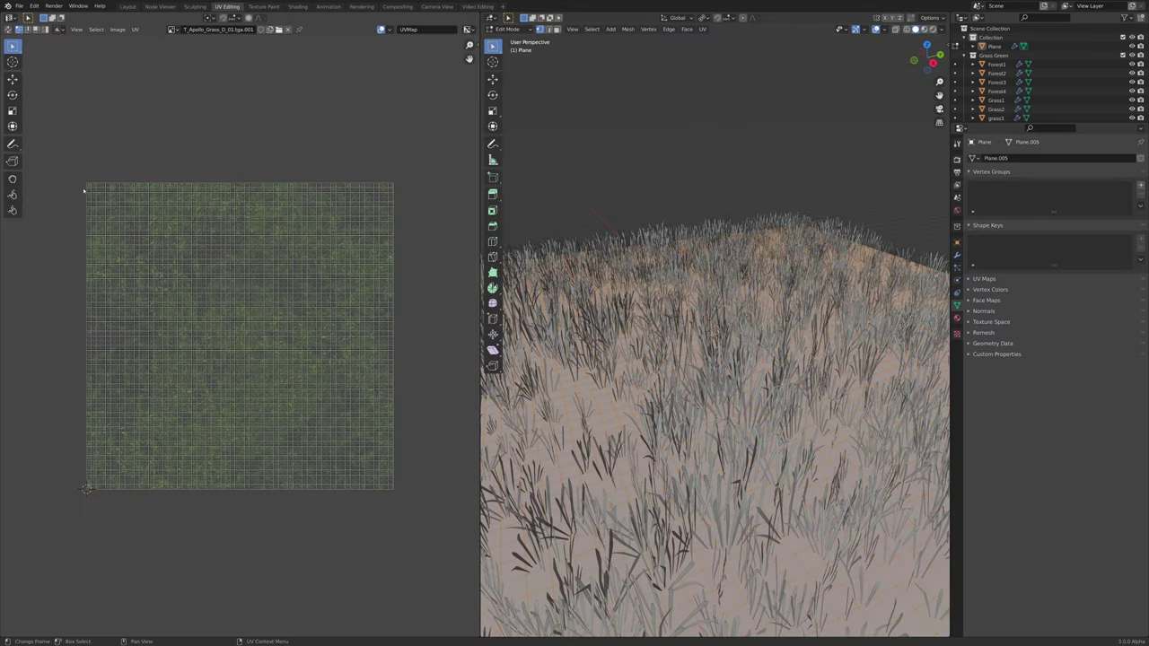
Inspect the plane's UV layout in the UV Editing workspace
scroll(84, 190, "up", 3)
scroll(118, 151, "down", 4)
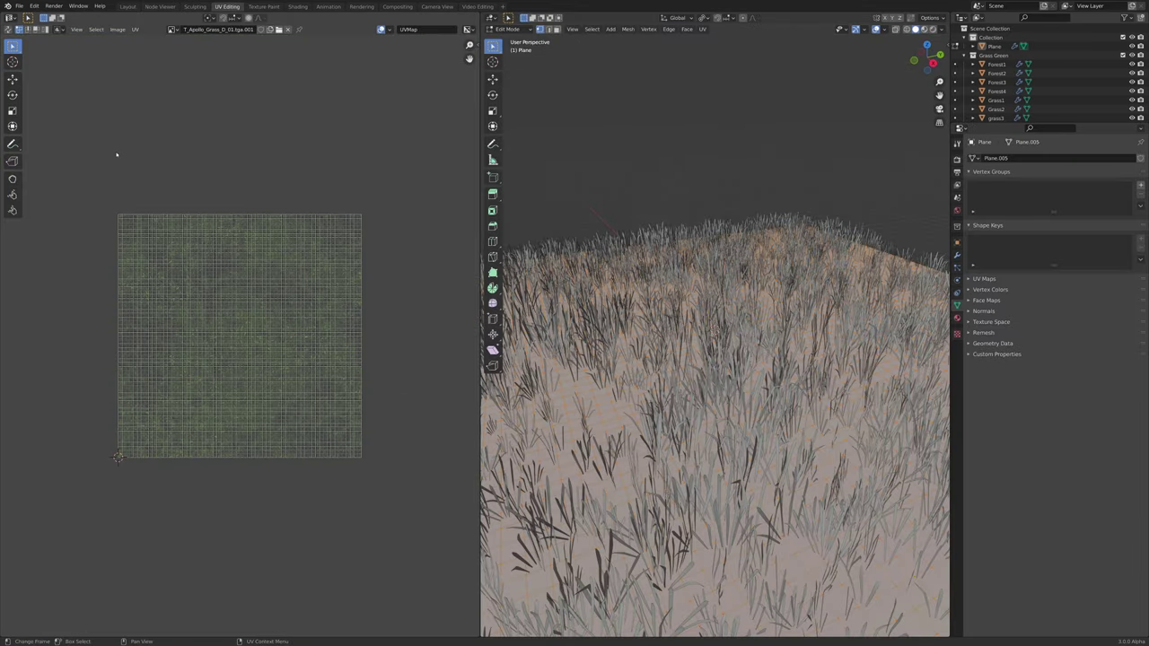
scroll(180, 149, "up", 1)
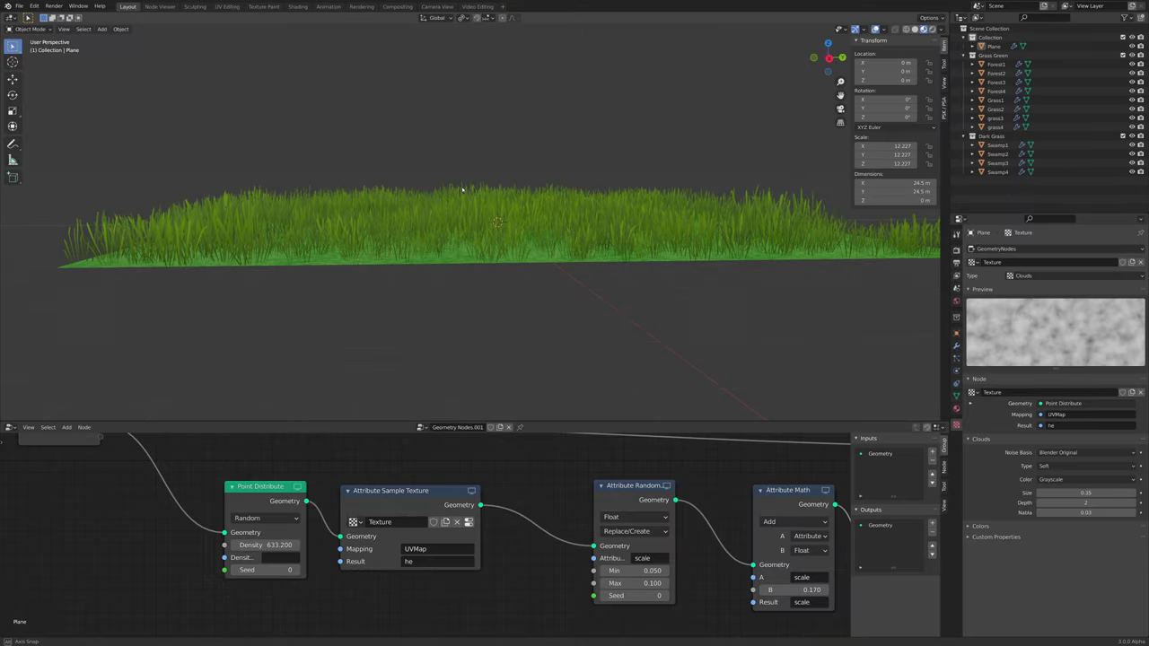
Examine the grass height variation across the plane from several angles and distances
middle_click_drag(462, 175, 607, 231)
scroll(566, 230, "up", 7)
scroll(537, 251, "up", 2)
scroll(534, 249, "down", 8)
scroll(448, 208, "up", 5)
scroll(521, 212, "down", 7)
scroll(622, 233, "up", 6)
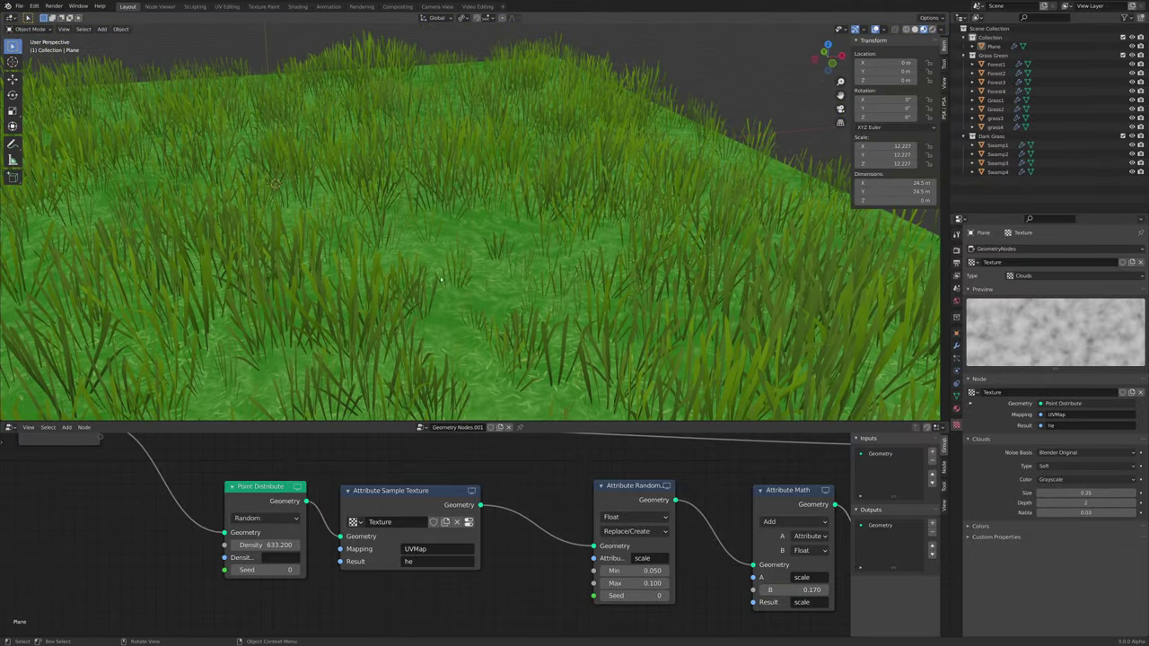
Rearrange the nodes to free space between Attribute Sample Texture and the scale Attribute Randomize node
scroll(476, 249, "down", 3)
scroll(211, 464, "down", 4)
middle_click_drag(207, 462, 493, 520)
left_click_drag(395, 488, 335, 480)
left_click_drag(534, 541, 464, 537)
scroll(457, 539, "up", 1)
scroll(550, 529, "up", 1)
middle_click_drag(550, 529, 409, 497)
left_click_drag(522, 515, 474, 521)
Shift Point Distribute and Attribute Sample Texture farther back and insert an Attribute Color Ramp node before the scale Attribute Randomize node
scroll(542, 261, "up", 8)
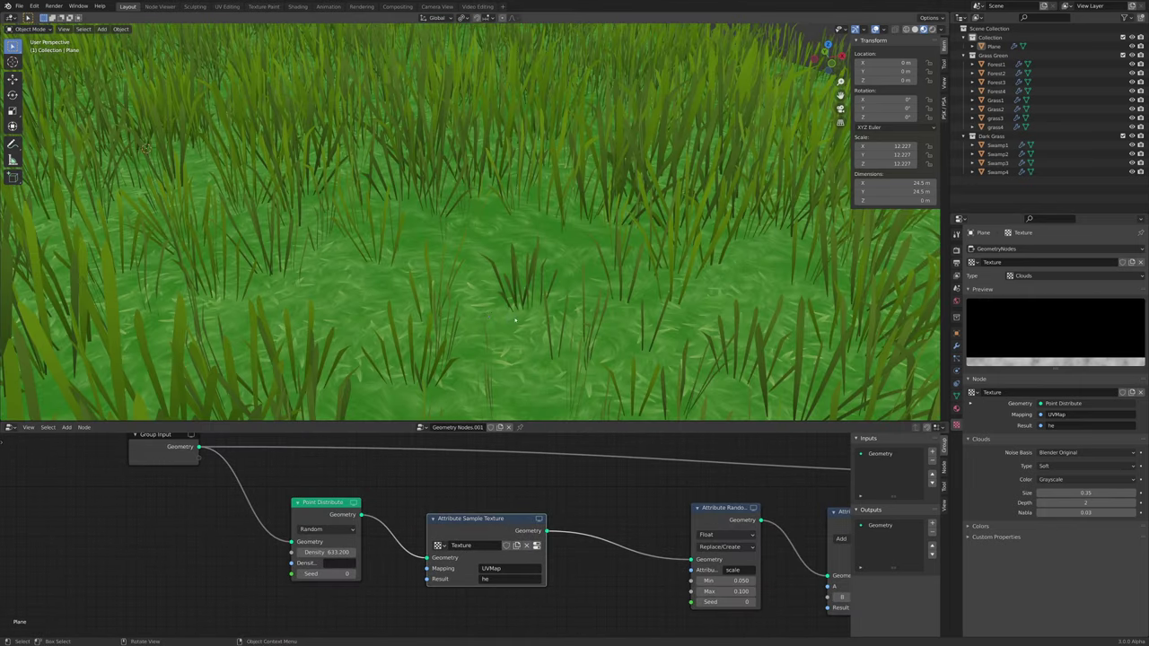
scroll(542, 261, "down", 7)
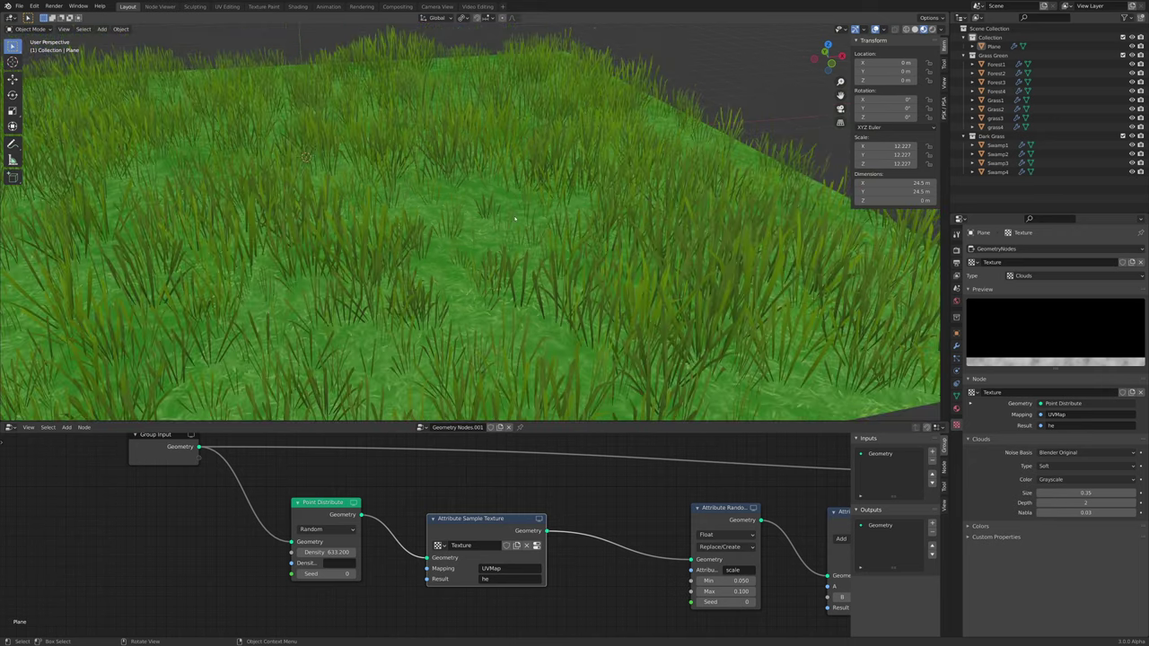
scroll(542, 262, "up", 4)
middle_click_drag(542, 261, 496, 231)
left_click_drag(328, 516, 288, 509)
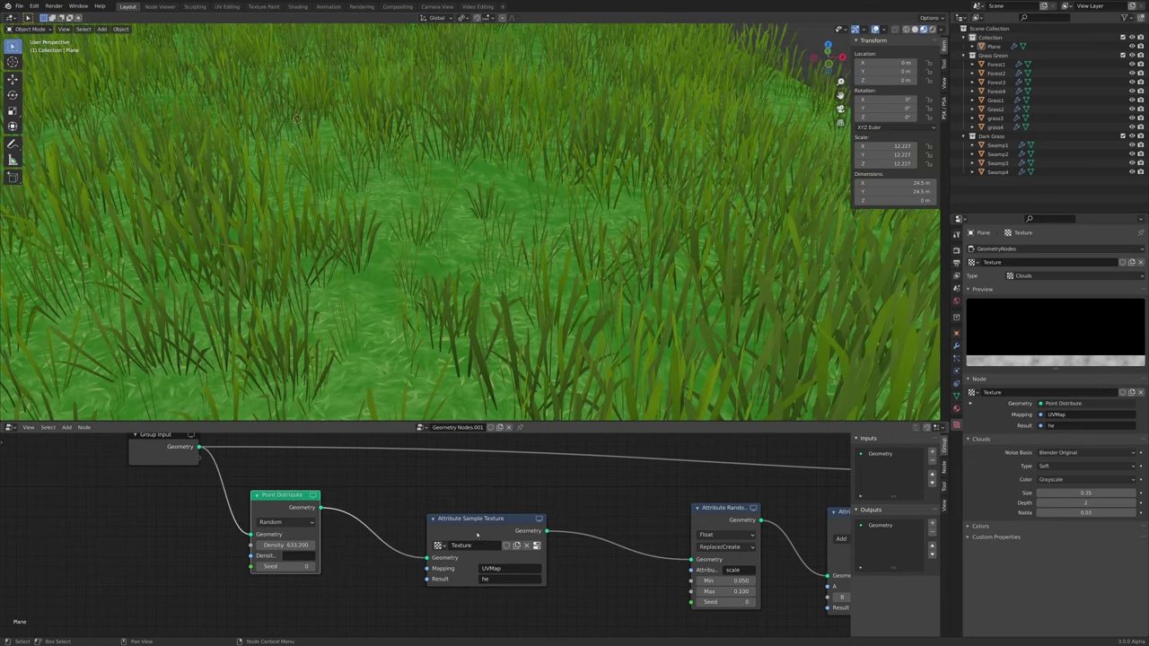
left_click_drag(477, 532, 428, 535)
key("shift+a")
left_click(565, 505)
type("col")
type("o")
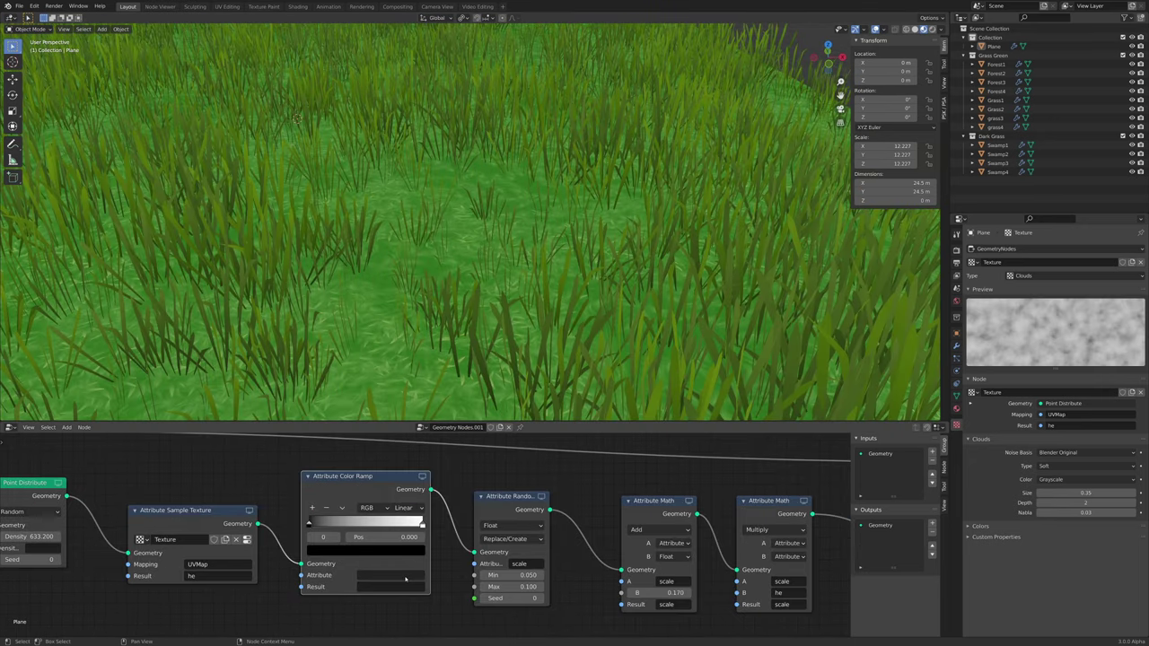
Set both the Attribute and Result of the Attribute Color Ramp node to he
left_click(402, 576)
key("Escape")
left_click(403, 578)
type("he")
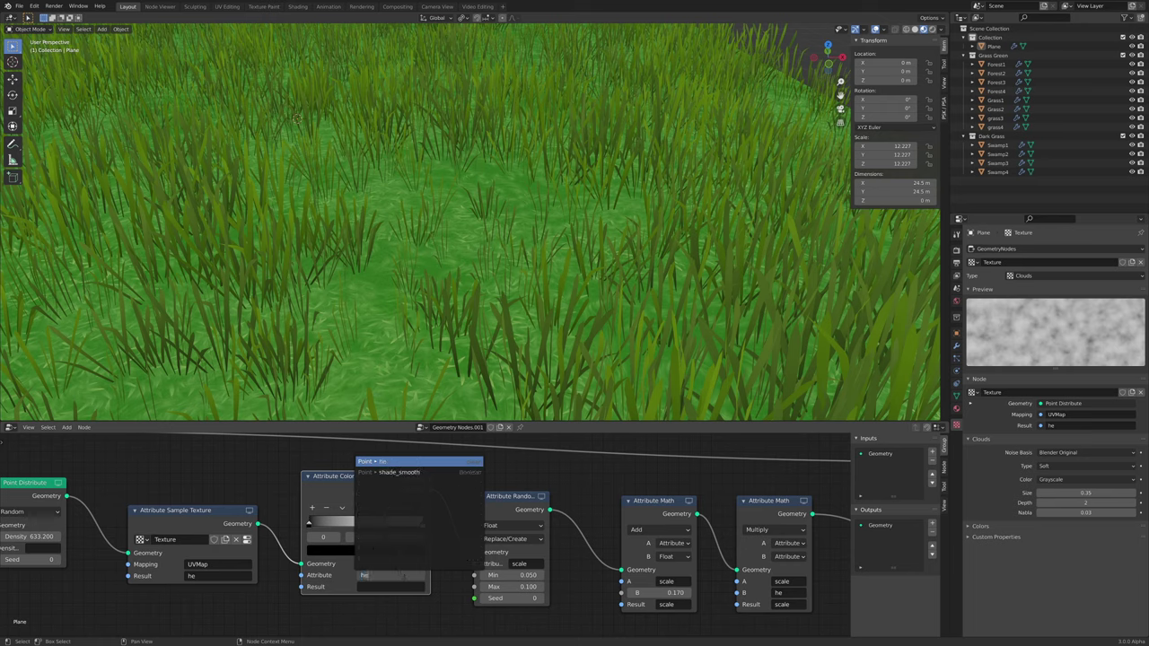
key("Return")
left_click(402, 586)
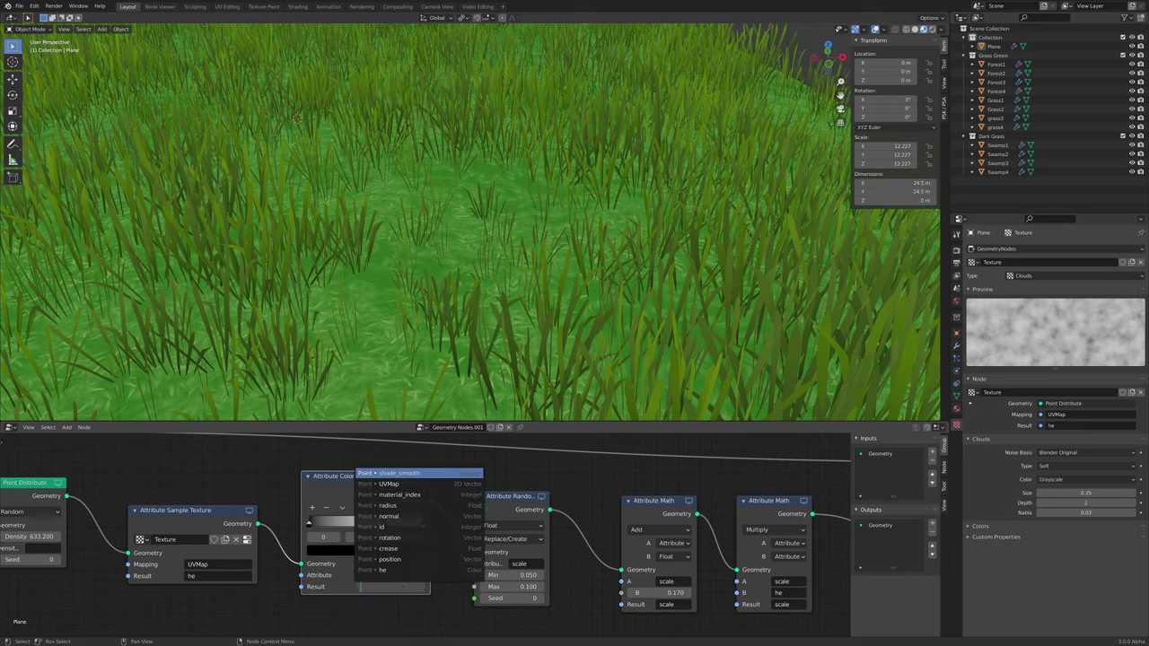
type("he")
key("Return")
Compare the attribute names entered in the Attribute Sample Texture and Attribute Color Ramp nodes
middle_click_drag(400, 586, 515, 553)
middle_click_drag(515, 554, 605, 502, "ctrl")
middle_click_drag(604, 502, 477, 553)
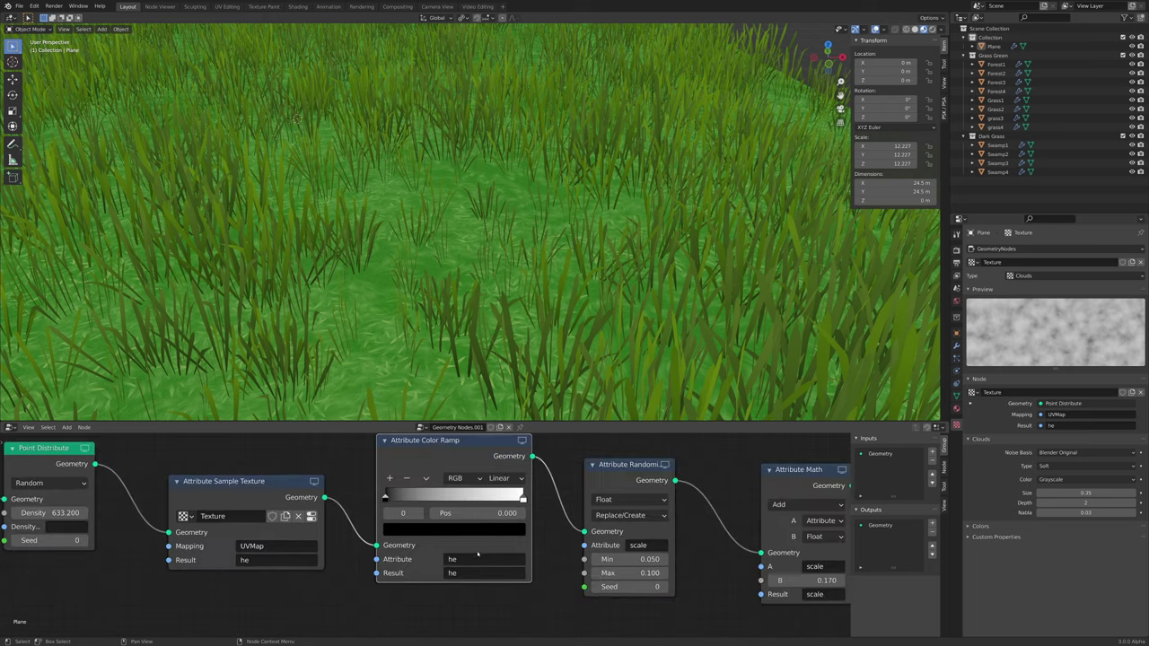
scroll(382, 537, "up", 3)
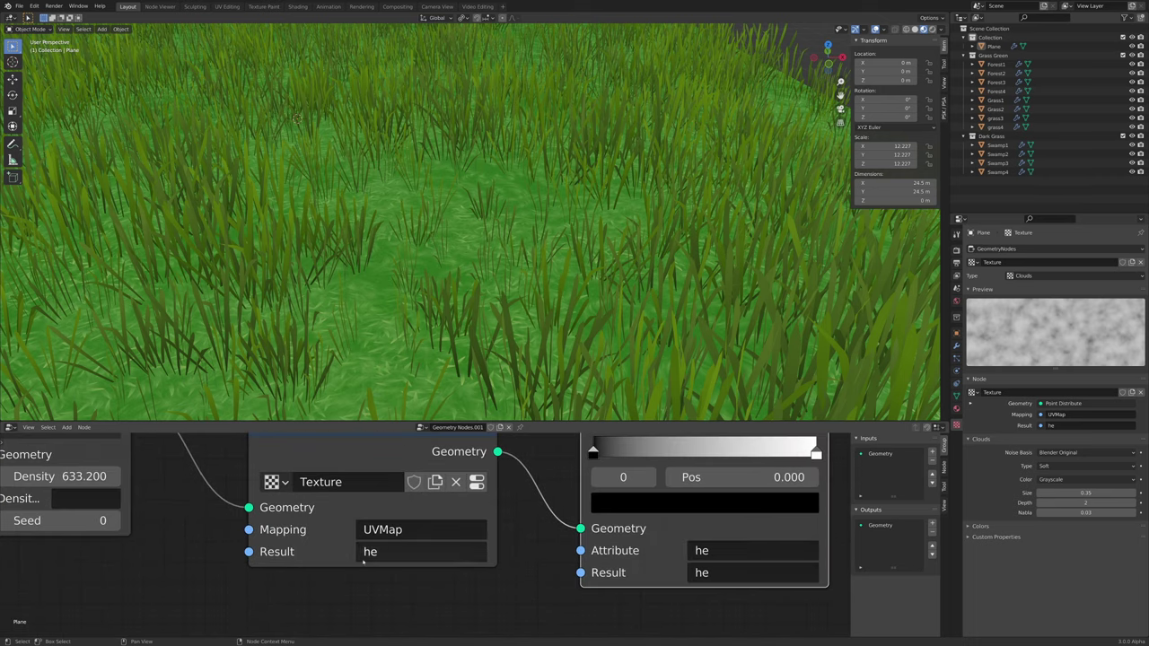
scroll(376, 560, "down", 3)
scroll(421, 559, "up", 3)
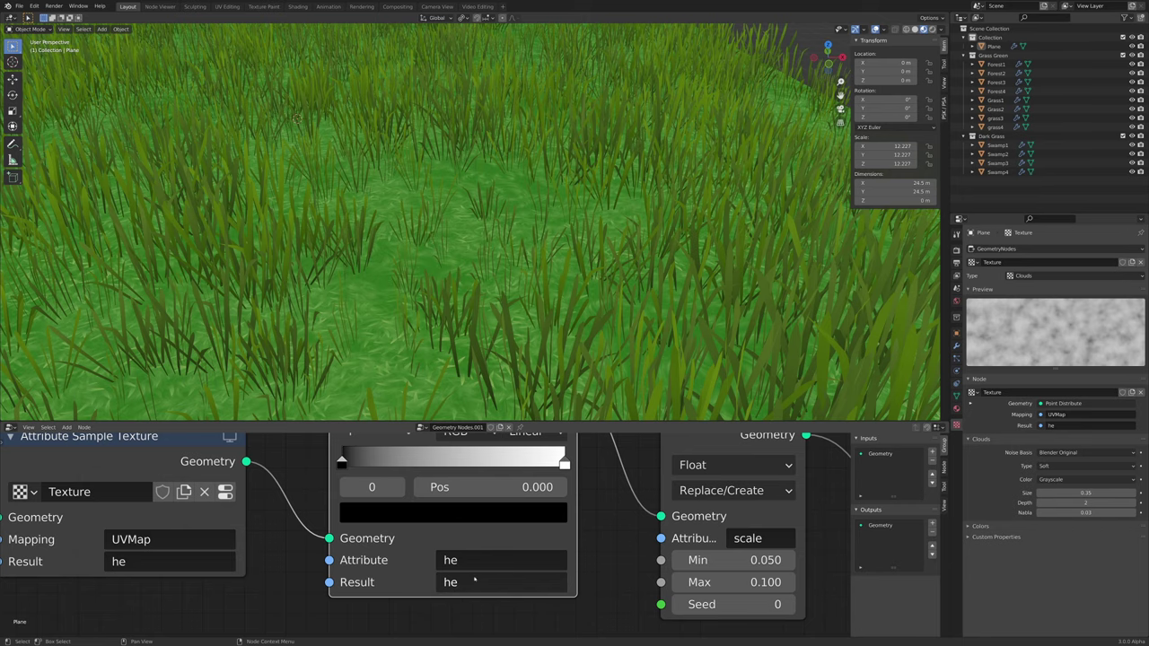
middle_click_drag(475, 579, 481, 602)
scroll(485, 359, "down", 2)
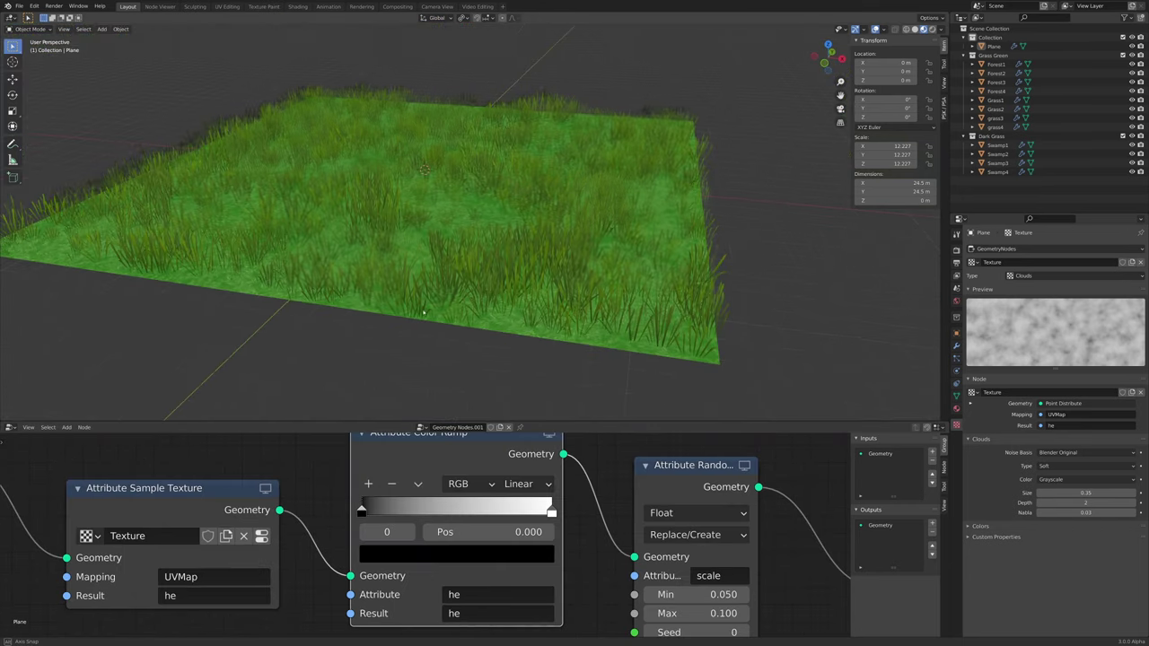
Try moving the black stop of the Attribute Color Ramp toward the middle of the gradient
scroll(484, 359, "up", 3)
middle_click_drag(493, 370, 478, 377)
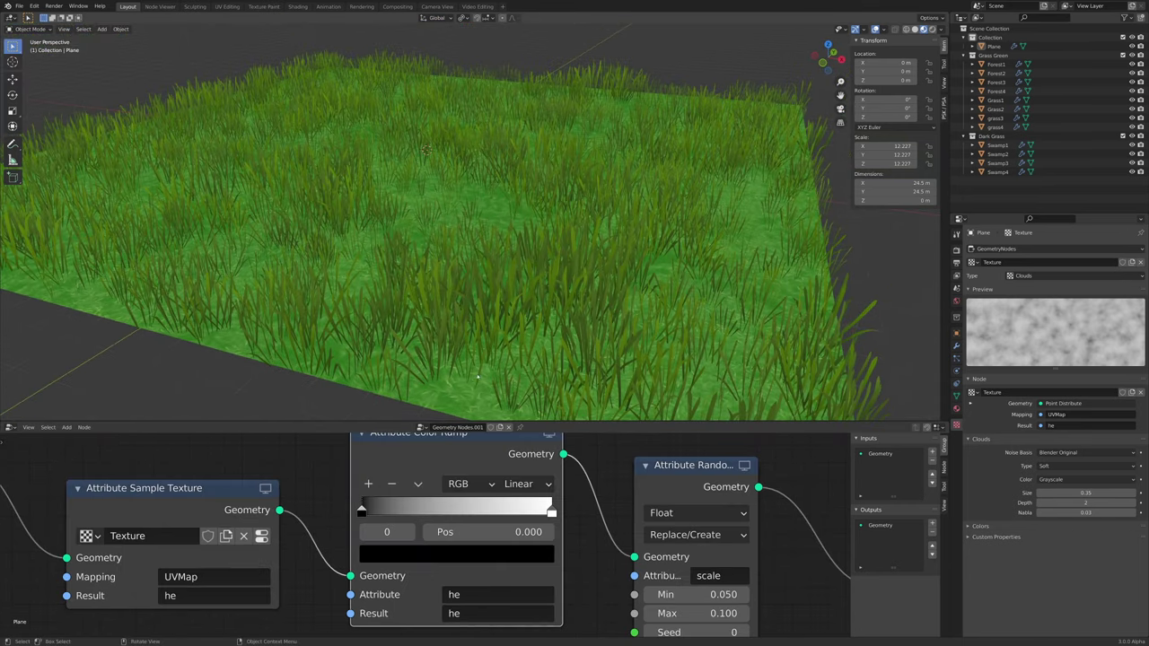
scroll(478, 377, "down", 3)
left_click_drag(361, 510, 428, 508)
Check where the Multiply node combines scale with he, and compare the tall and short grass patches across the plane
scroll(430, 510, "down", 6)
middle_click_drag(718, 530, 423, 497)
scroll(423, 489, "up", 6)
middle_click_drag(495, 609, 469, 591)
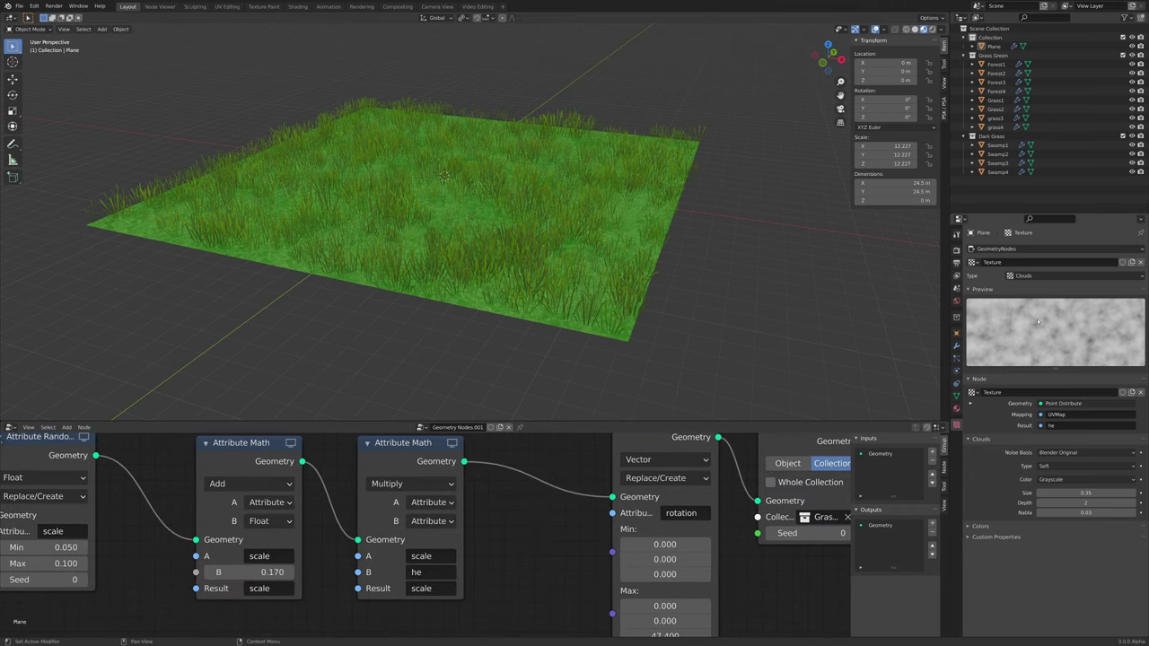
scroll(486, 235, "up", 10)
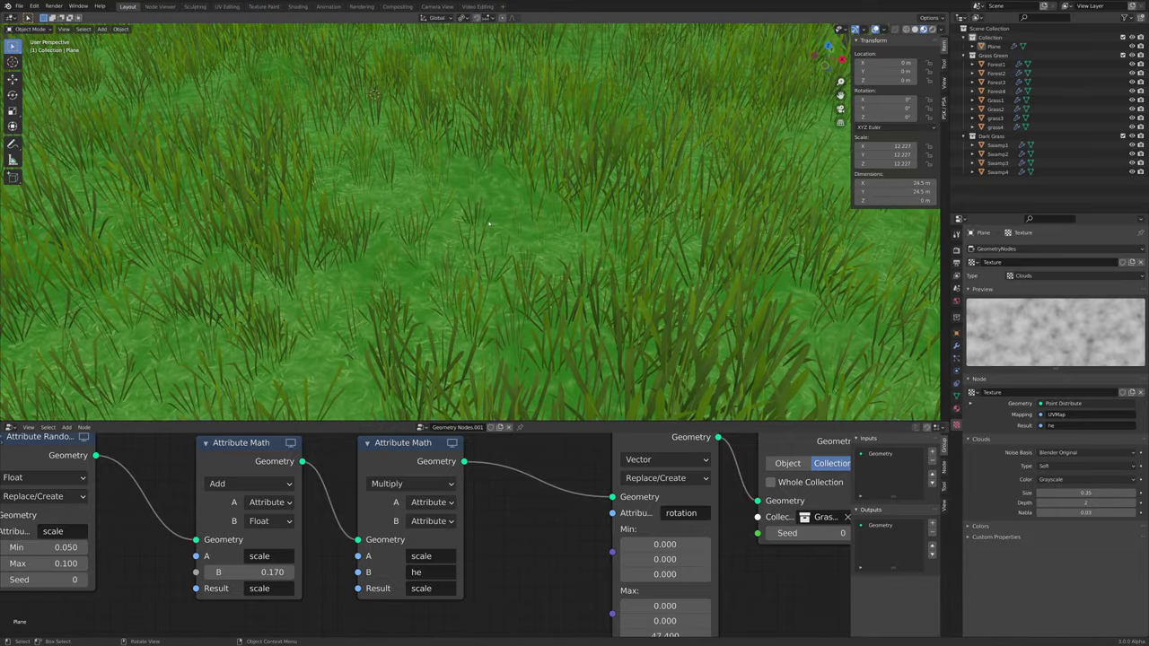
scroll(688, 274, "down", 5)
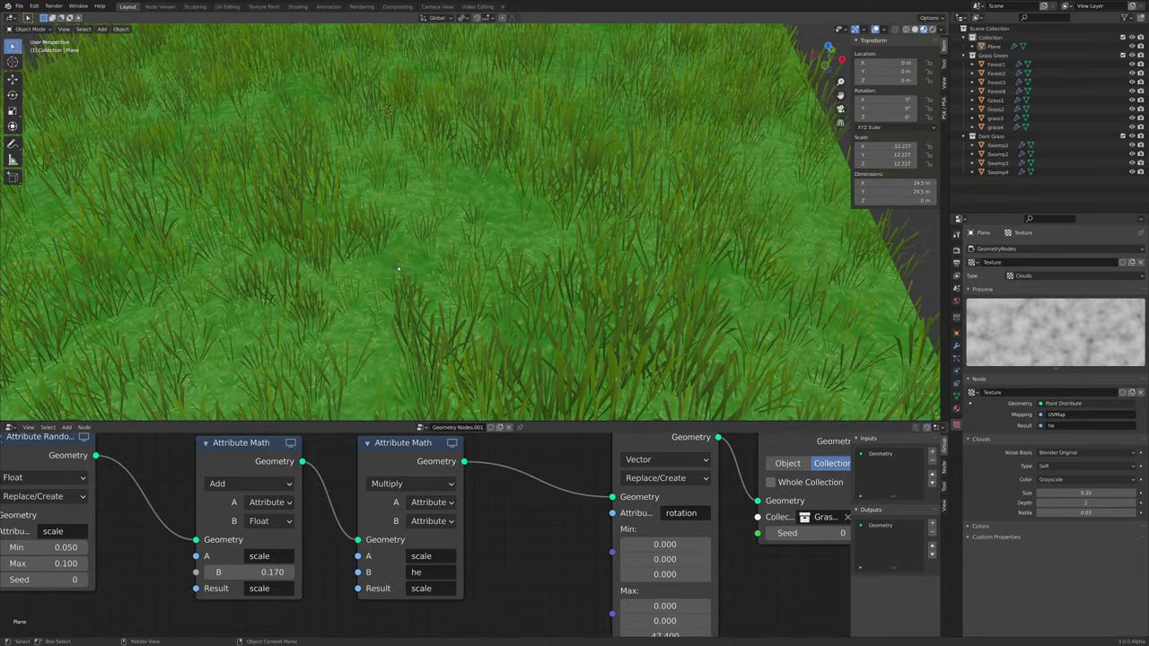
scroll(586, 255, "down", 6)
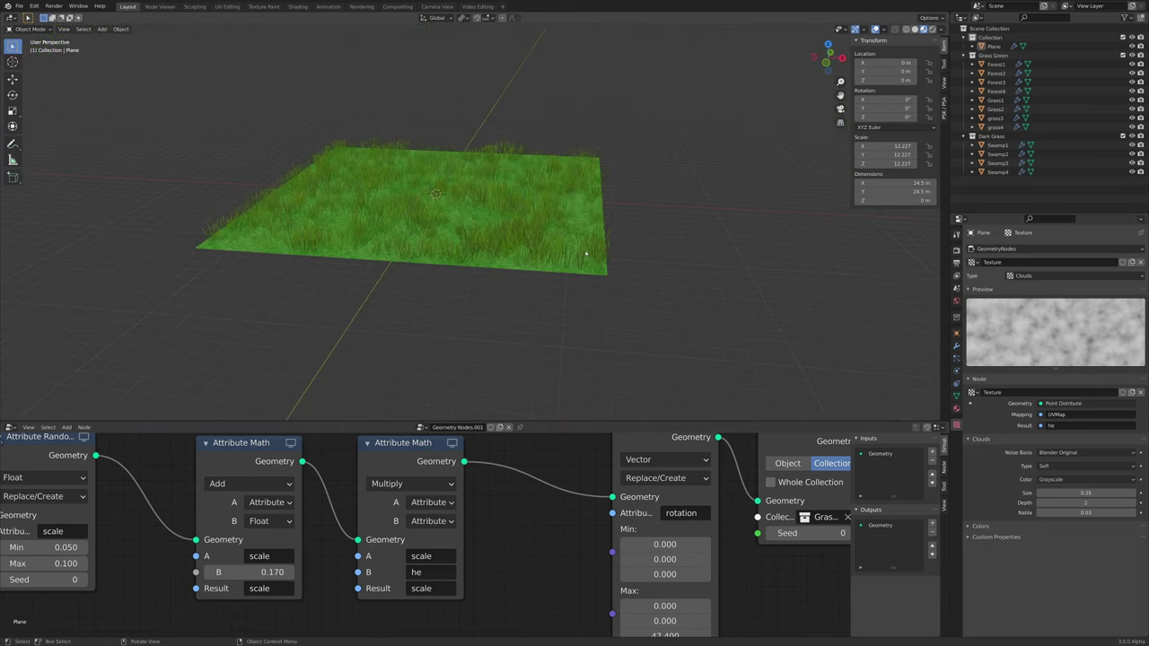
scroll(585, 254, "up", 8)
middle_click_drag(585, 255, 538, 288)
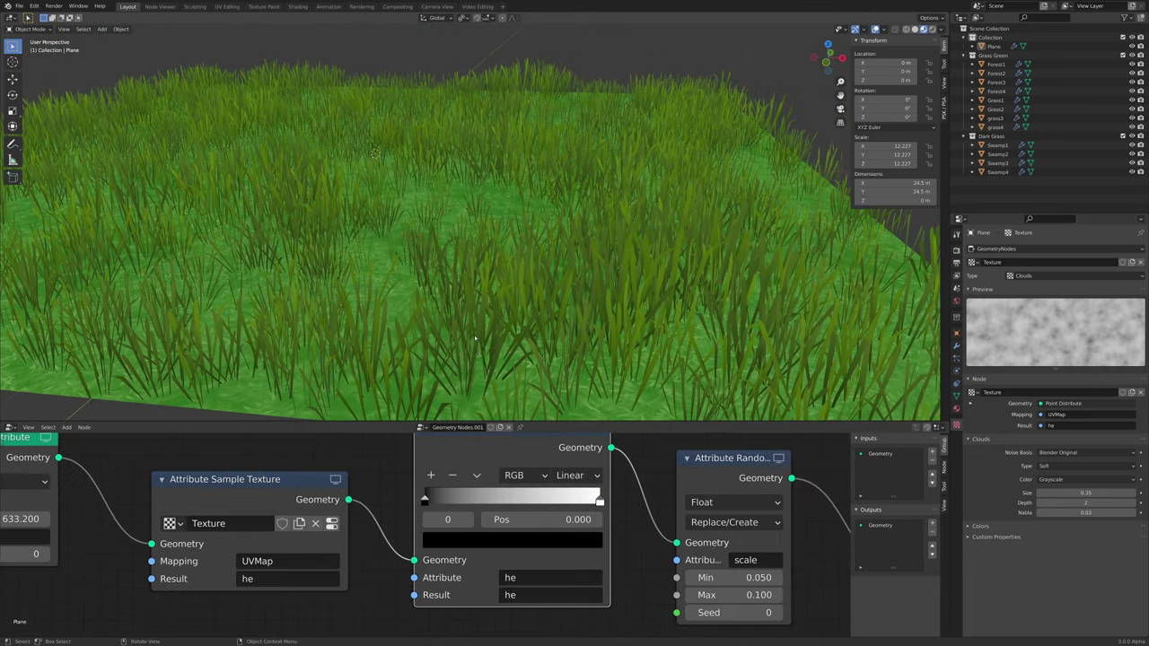
middle_click_drag(502, 296, 466, 362)
scroll(467, 251, "up", 8)
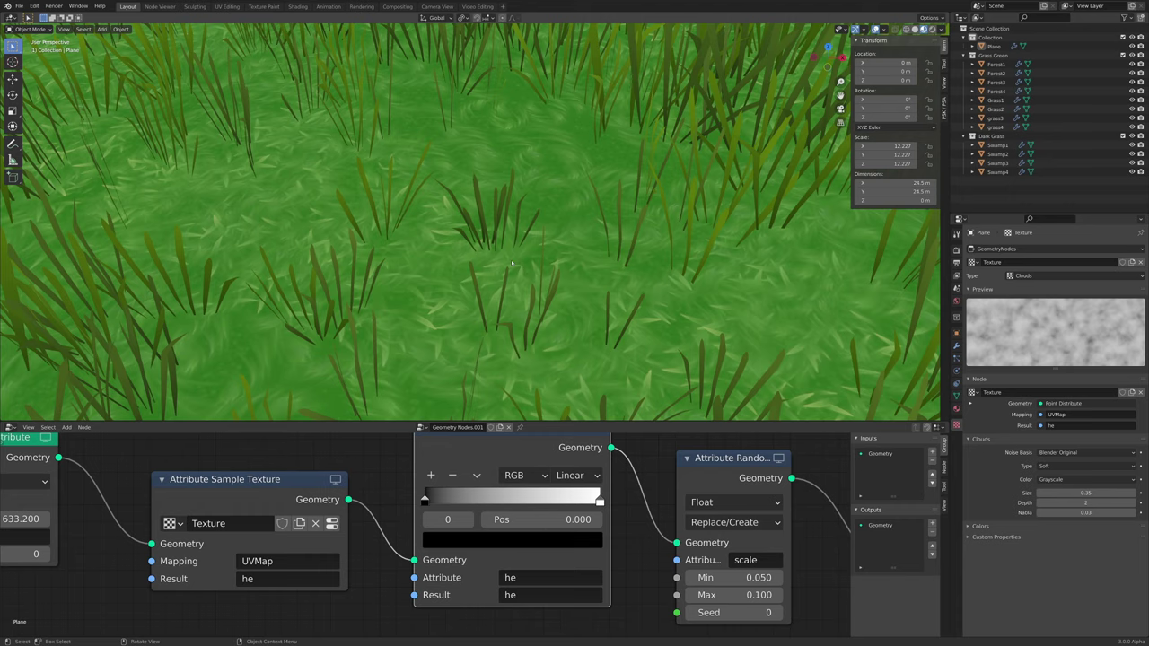
scroll(511, 263, "down", 5)
middle_click_drag(475, 308, 459, 288)
scroll(460, 288, "down", 5)
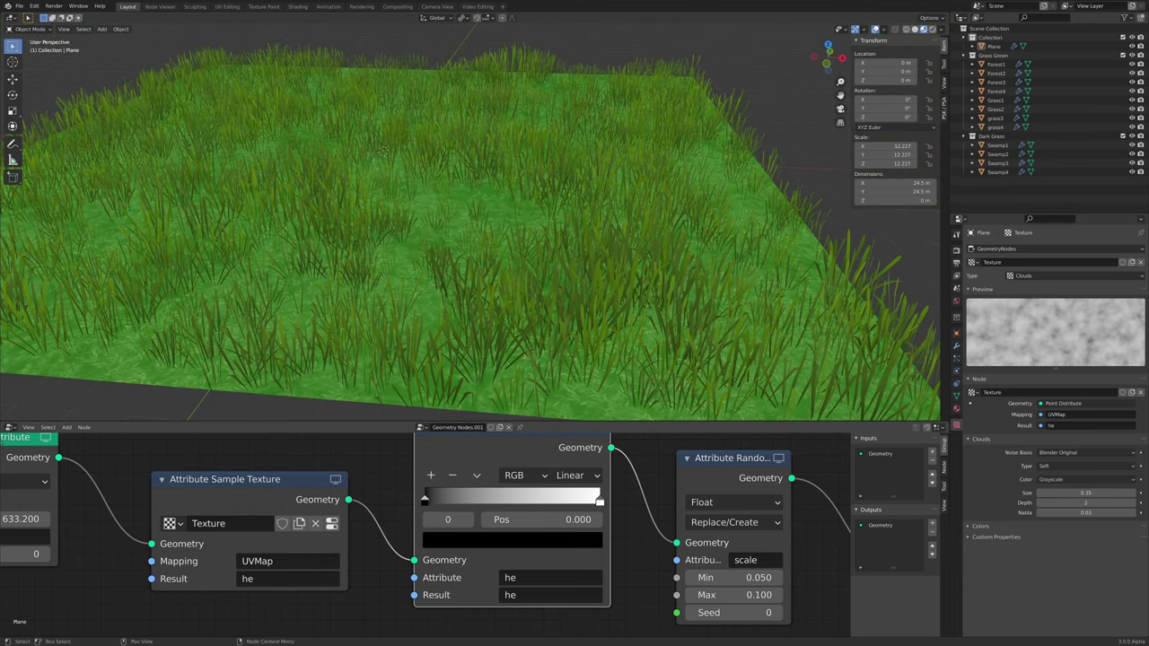
Lighten the color ramp's first stop to grey with a value of 0.251 and move it to position 0.488
left_click(477, 538)
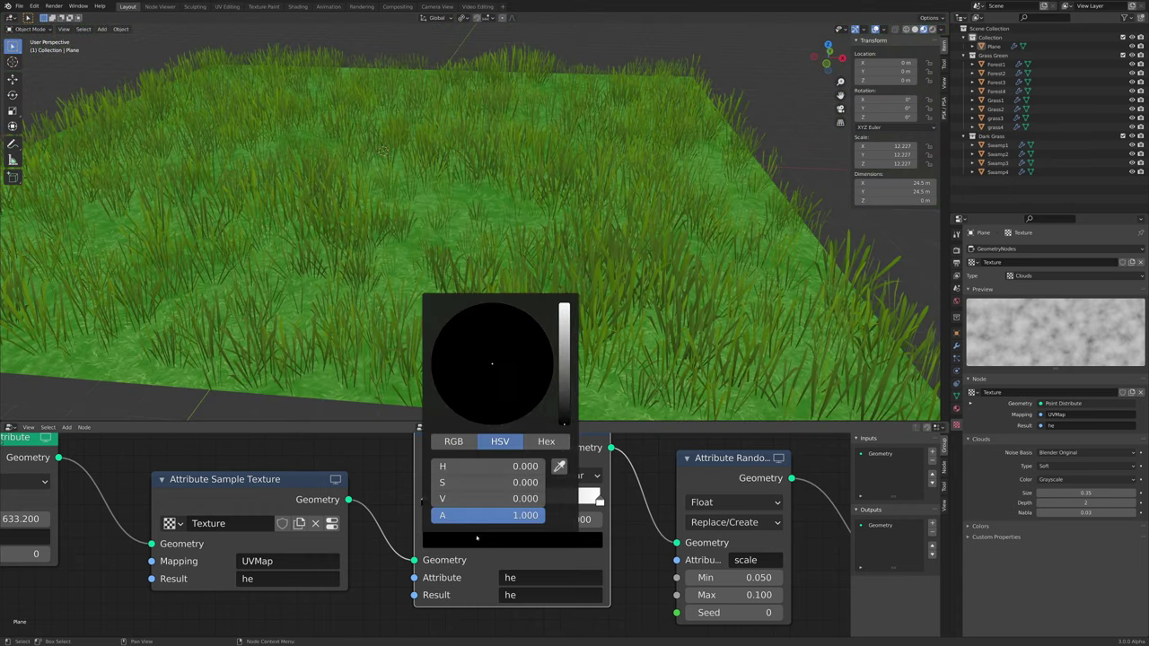
left_click_drag(563, 418, 564, 380)
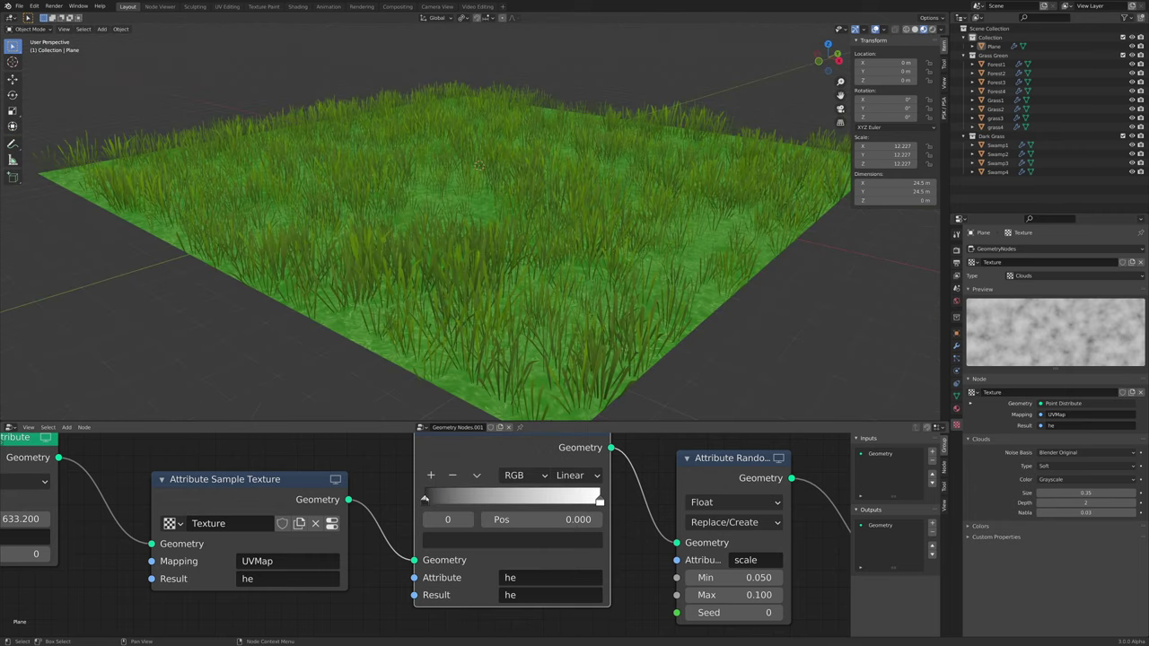
left_click(466, 539)
left_click_drag(563, 402, 564, 358)
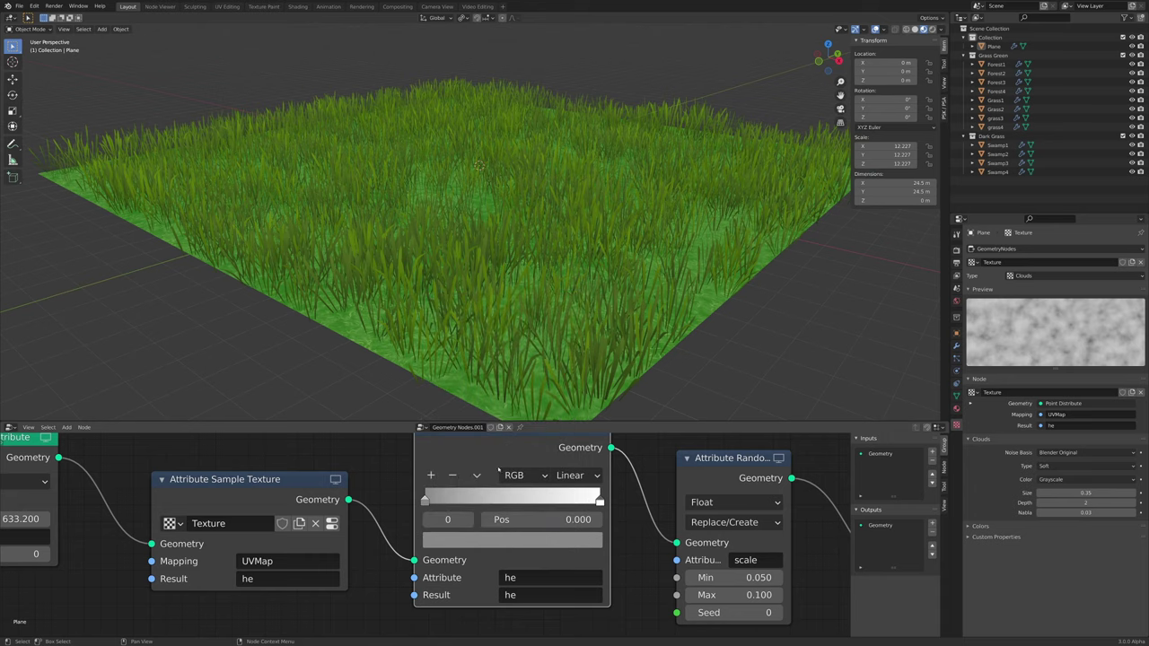
left_click_drag(414, 503, 508, 498)
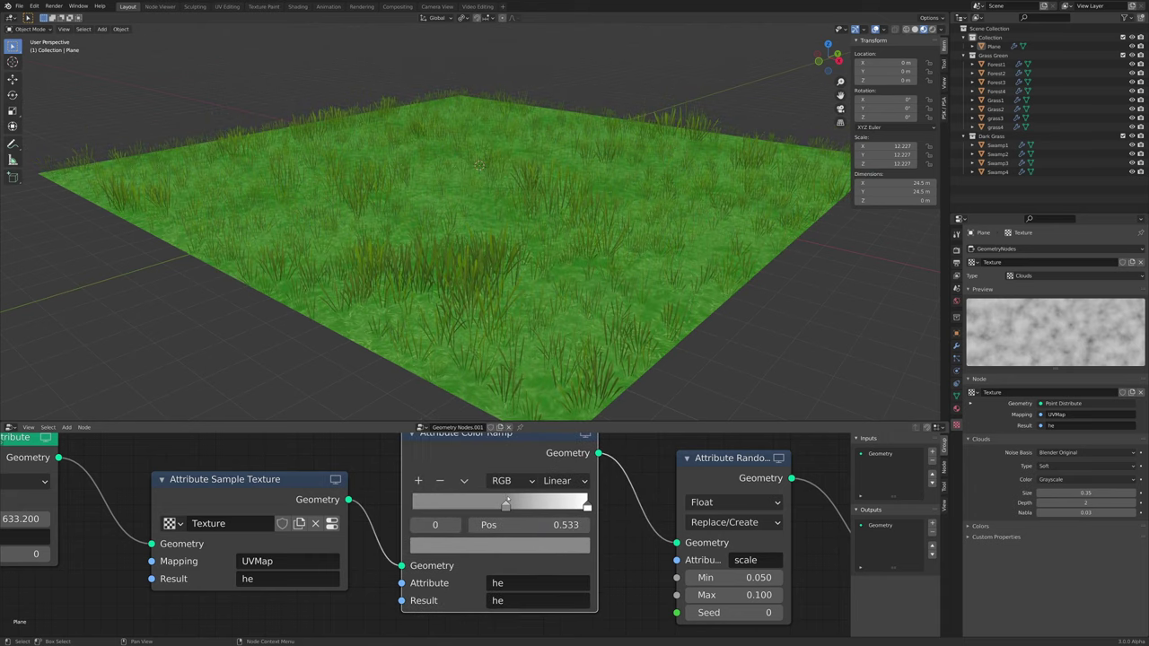
scroll(523, 402, "up", 3)
middle_click_drag(522, 402, 545, 377)
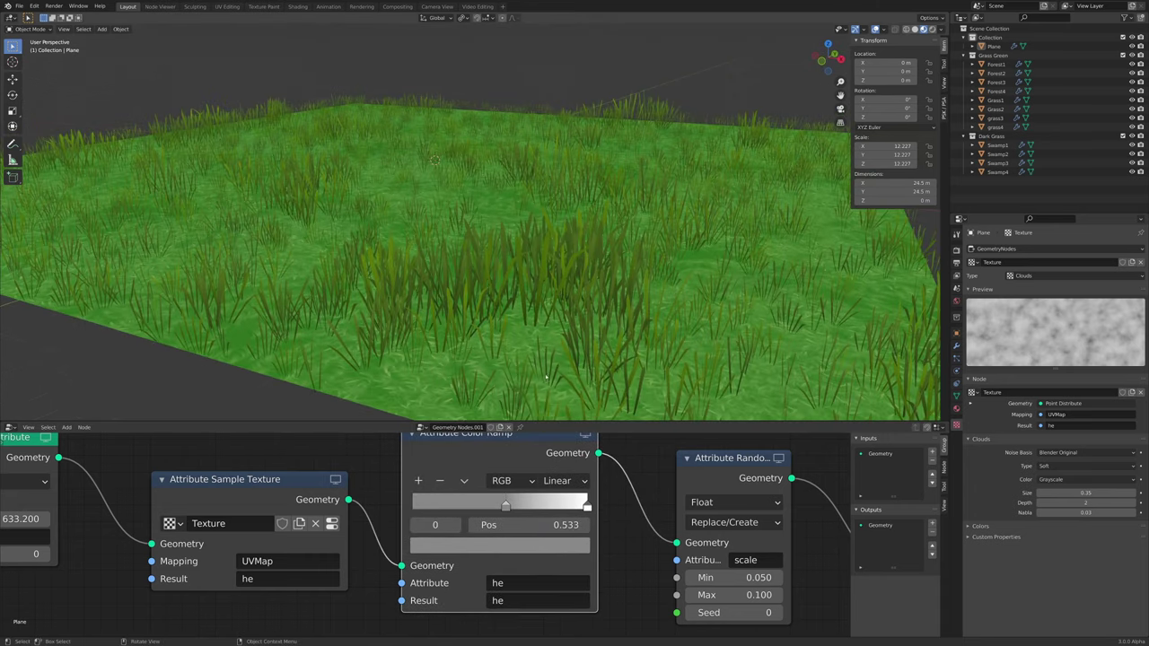
mouse_move(506, 505)
left_mouse_down()
mouse_move(521, 502)
mouse_move(499, 502)
left_mouse_up()
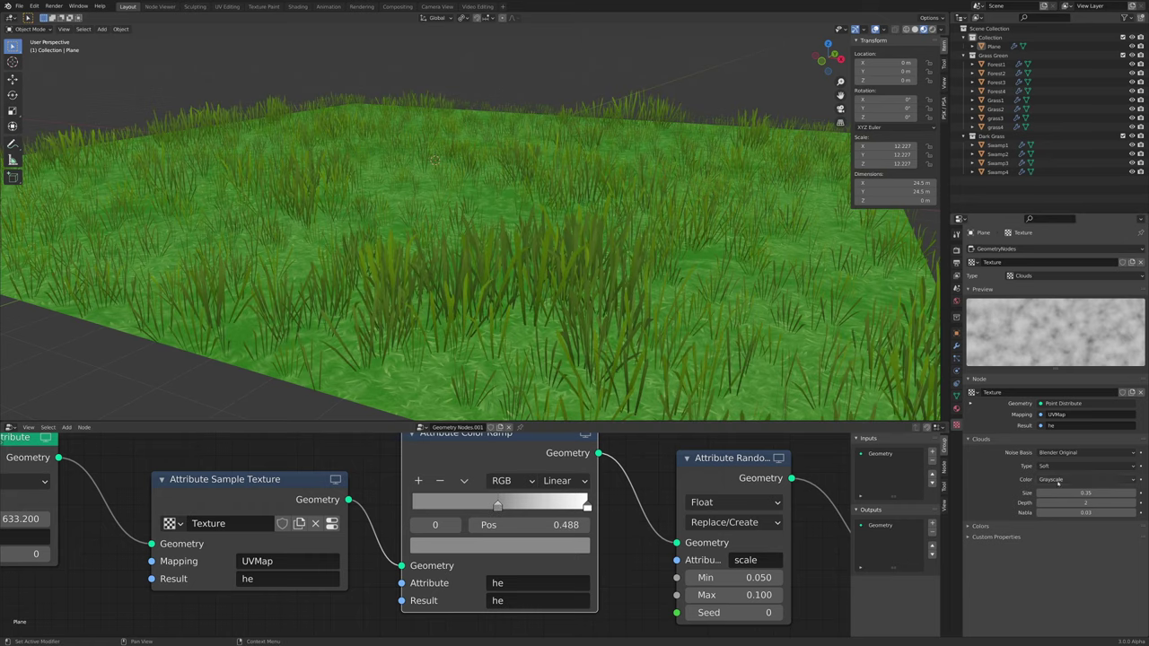
Increase the clouds texture's size to 0.57
left_click_drag(1085, 493, 1118, 492)
scroll(852, 282, "down", 4)
middle_click_drag(851, 282, 718, 270)
scroll(564, 238, "up", 1)
mouse_move(565, 238)
middle_mouse_down()
mouse_move(628, 262)
mouse_move(665, 252)
mouse_move(628, 292)
mouse_move(543, 235)
middle_mouse_up()
scroll(632, 262, "up", 3)
Narrow the ramp's transition by moving the grey stop to 0.612 and the white stop to 0.715
left_click_drag(497, 506, 519, 506)
left_click_drag(586, 506, 536, 505)
middle_click_drag(495, 275, 536, 280)
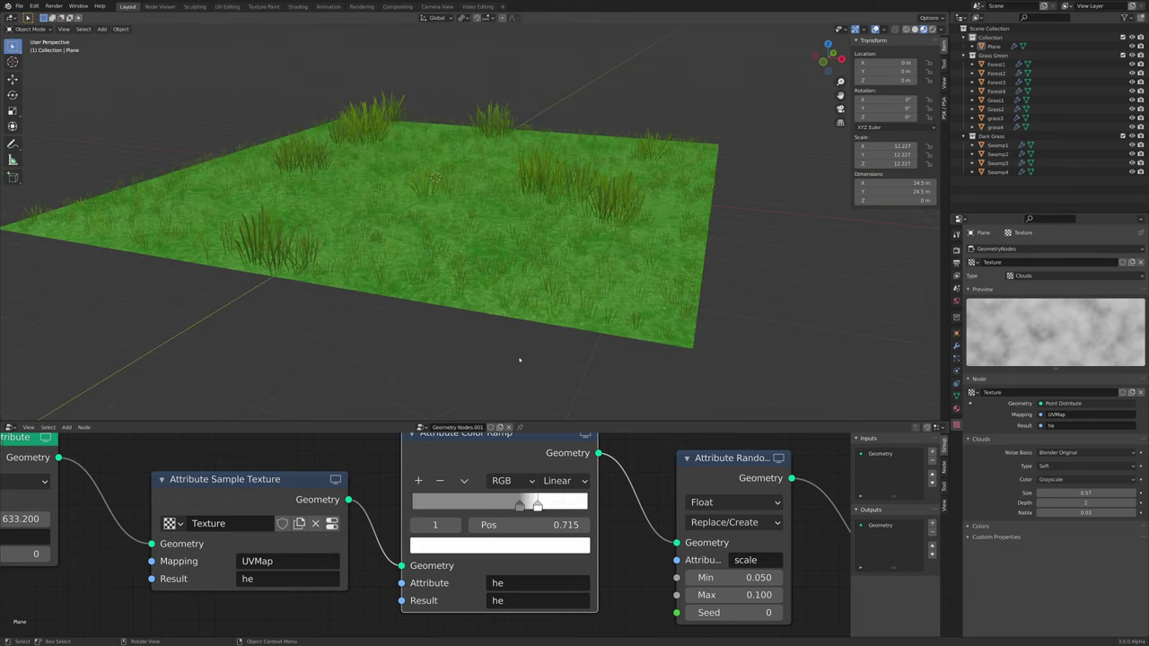
middle_click_drag(551, 341, 587, 333)
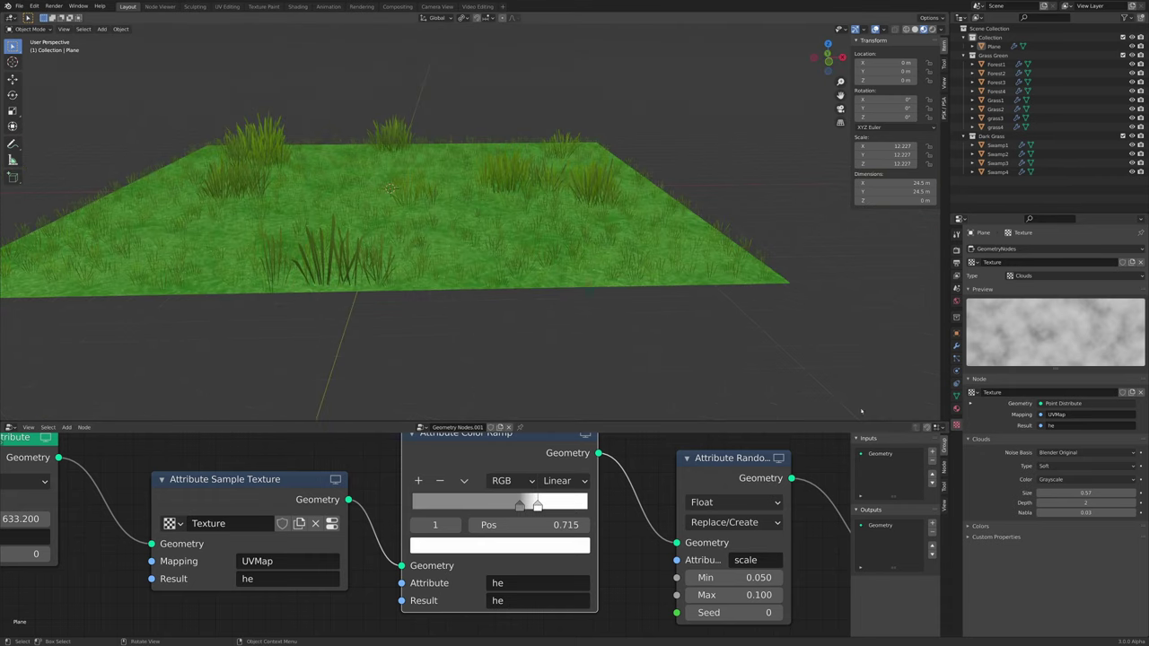
left_click(955, 360)
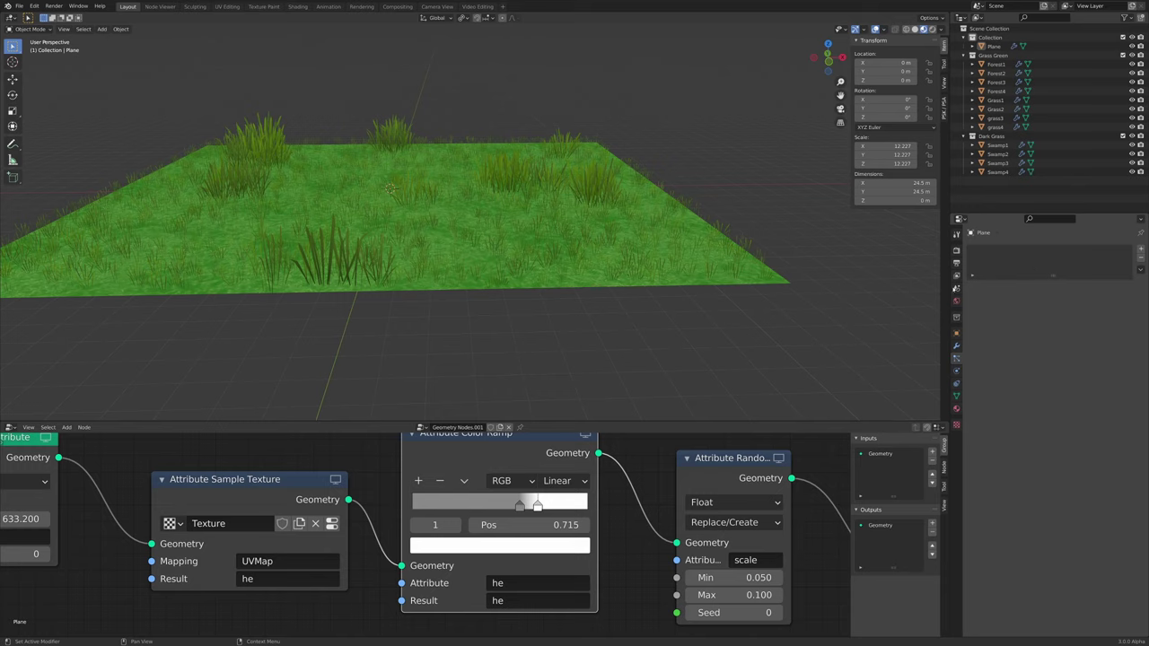
scroll(568, 320, "up", 4)
middle_click_drag(569, 320, 590, 302)
scroll(577, 303, "down", 2)
scroll(574, 310, "up", 1)
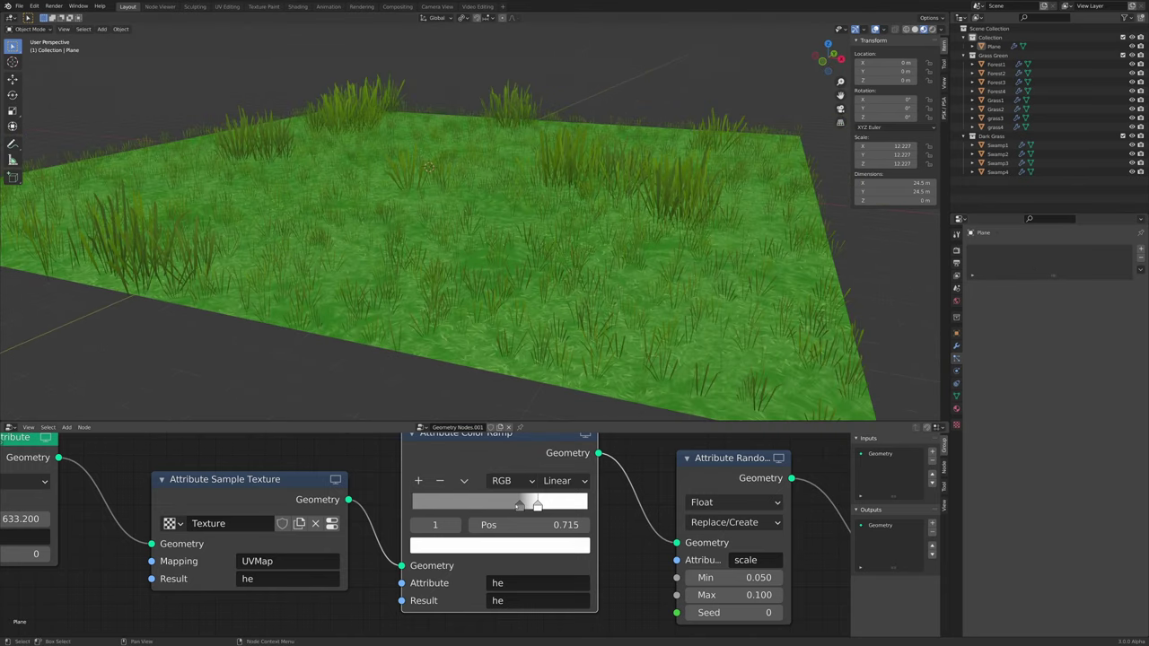
Brighten the ramp's grey stop to a value of 0.468
left_click(518, 505)
left_click(527, 543)
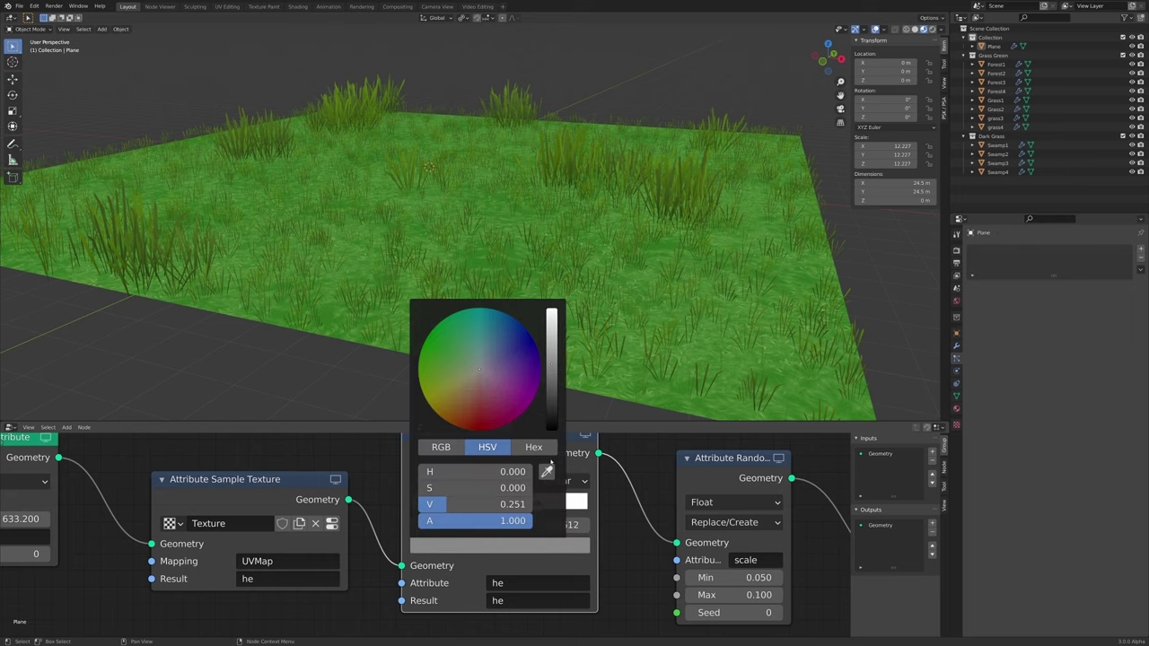
left_click_drag(551, 362, 551, 345)
scroll(616, 226, "down", 3)
middle_click_drag(616, 226, 638, 227)
scroll(602, 221, "up", 2)
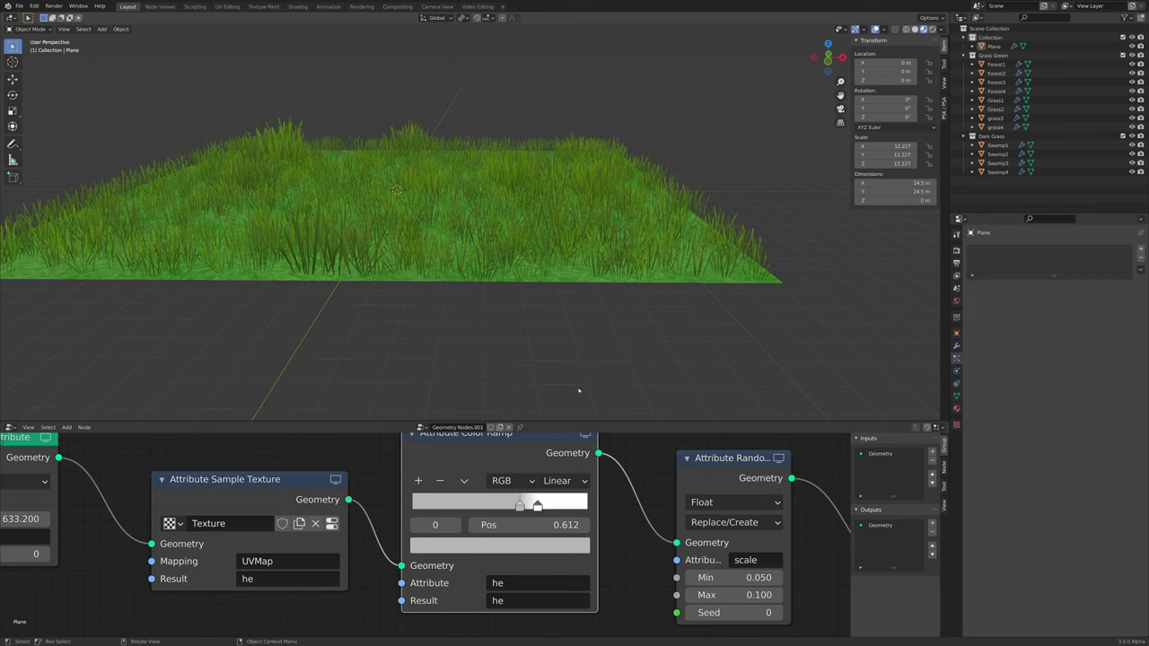
Place the ramp's first stop at about 0.1, darken it to a value of 0.011, and select the white stop
left_click_drag(520, 505, 431, 506)
left_click(503, 545)
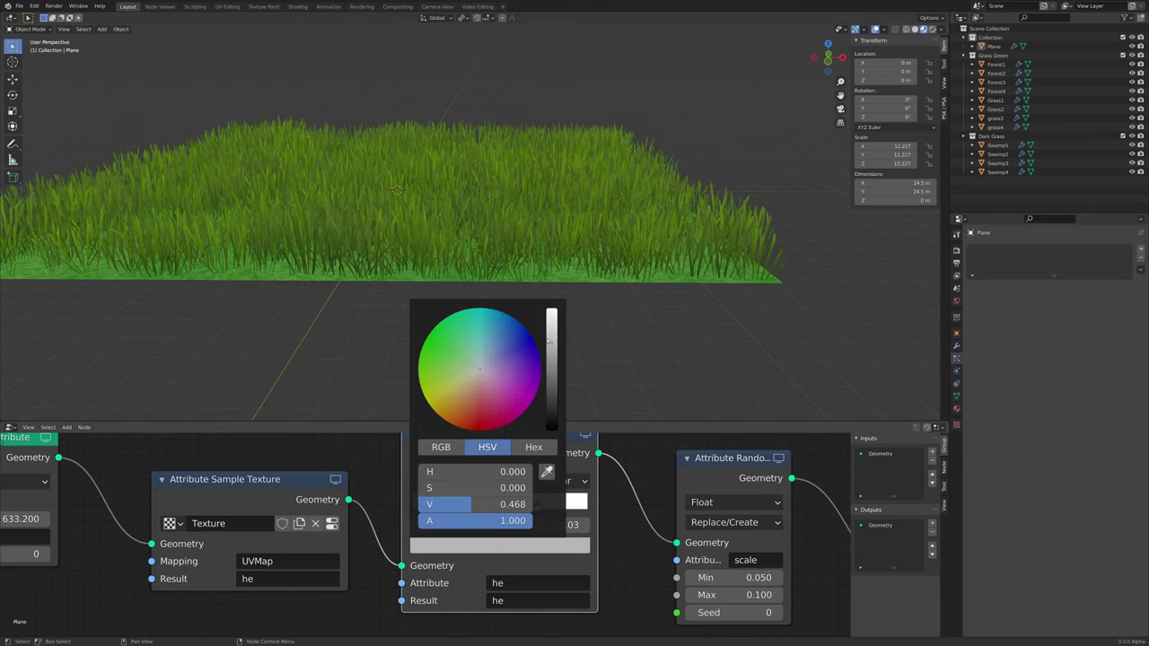
left_click_drag(551, 345, 551, 416)
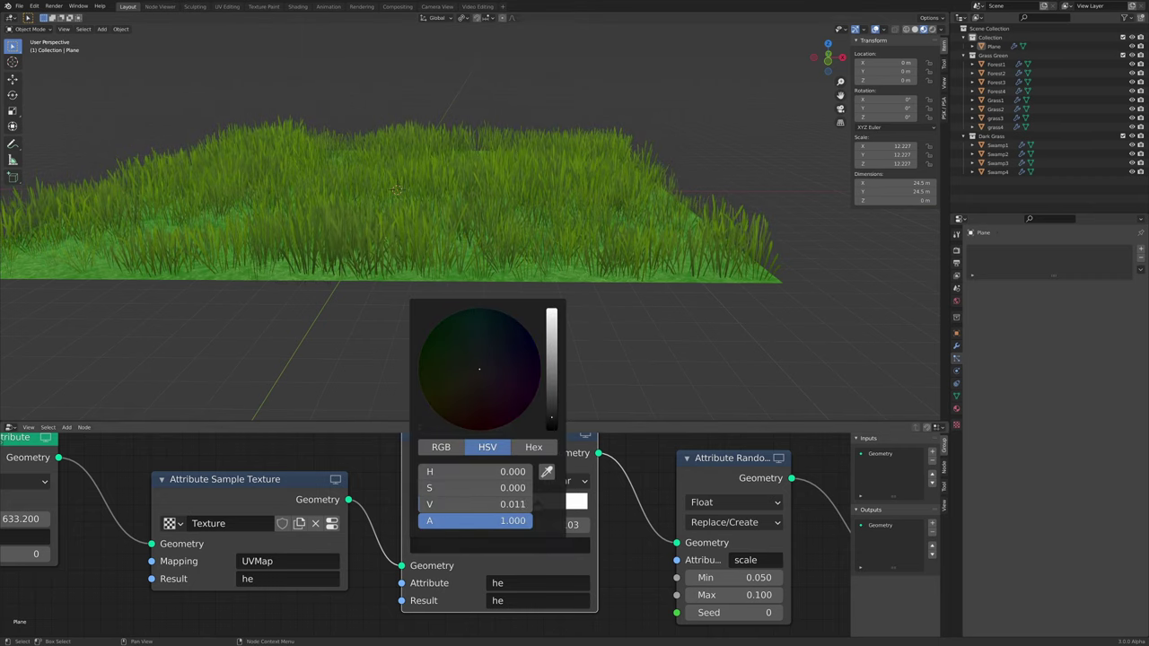
left_click(541, 506)
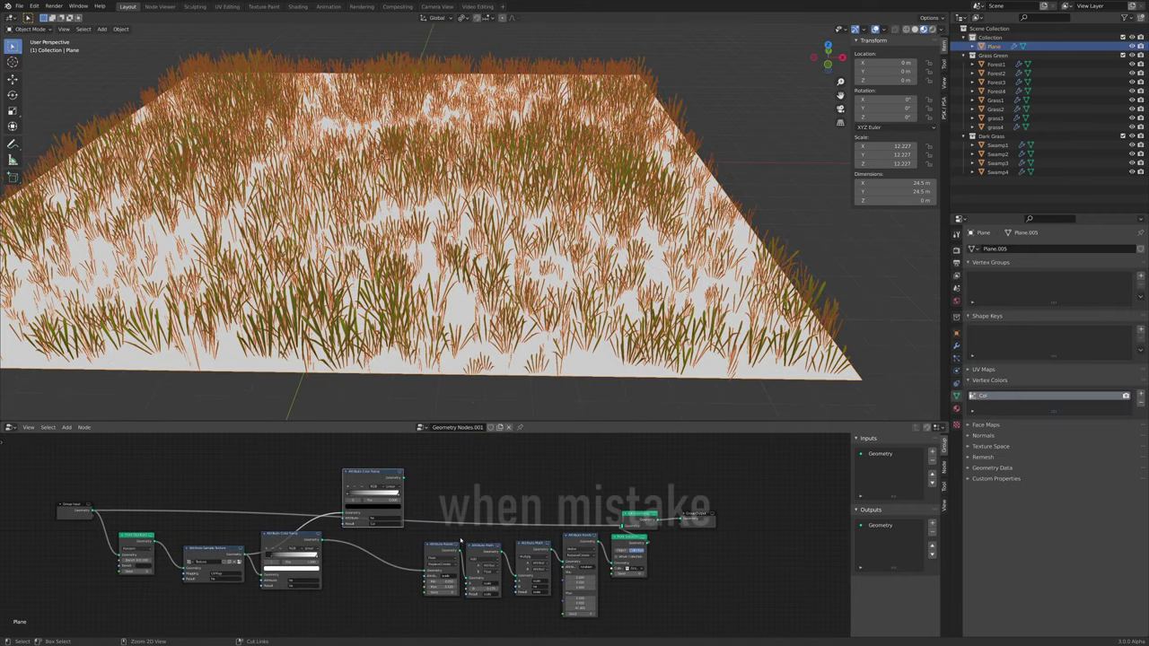
Undo the mistaken edits that added a second Attribute Color Ramp node and changed the links
key("ctrl+z")
key("ctrl+z")
key("ctrl+z")
key("ctrl+z")
key("ctrl+z")
key("ctrl+z")
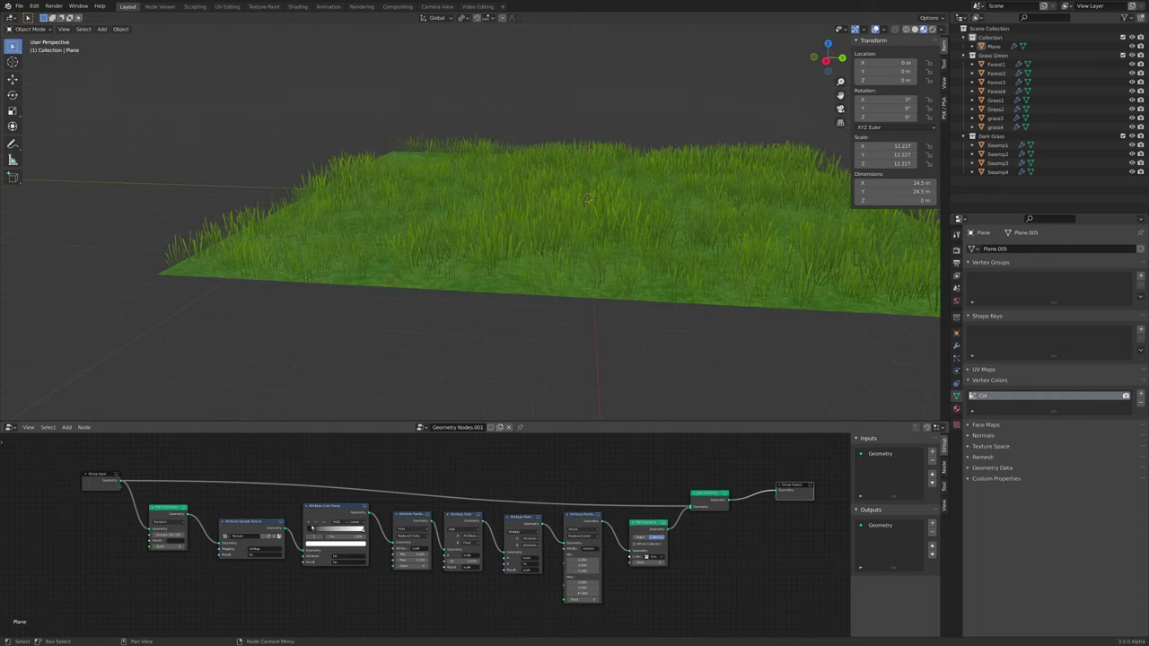
Increase the Point Distribute node's density to 1083.100
scroll(182, 539, "up", 4)
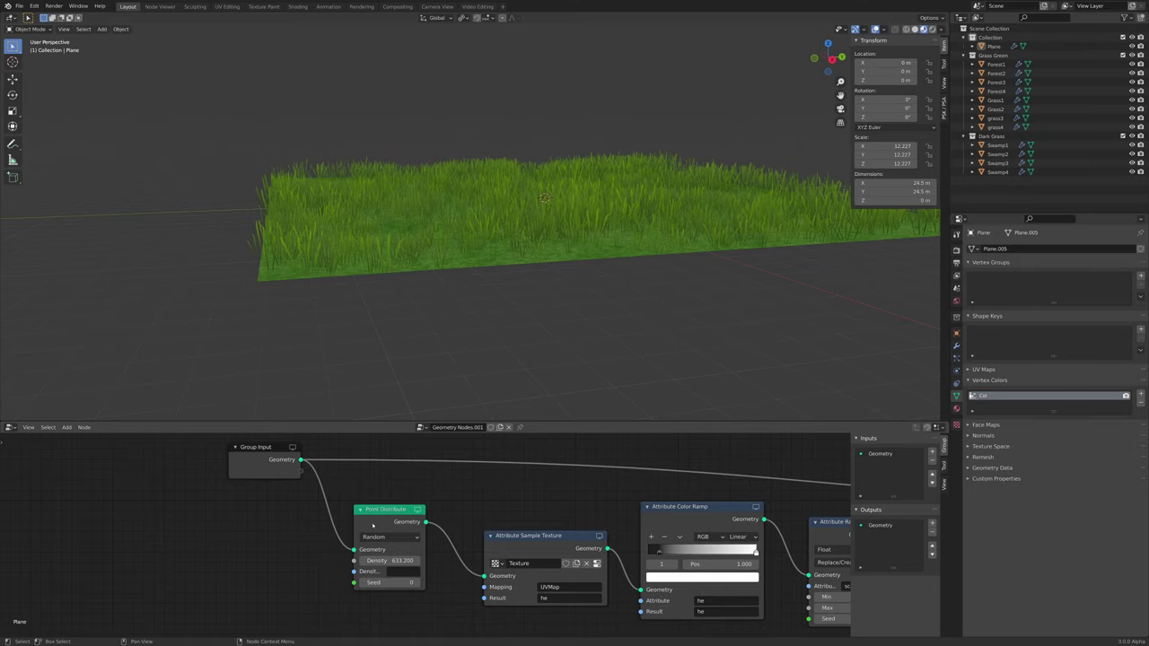
middle_click_drag(480, 202, 662, 277)
scroll(662, 277, "down", 3)
scroll(661, 278, "up", 2)
middle_click_drag(691, 321, 531, 207)
scroll(530, 208, "up", 4)
scroll(484, 225, "up", 1)
left_click_drag(393, 561, 311, 561)
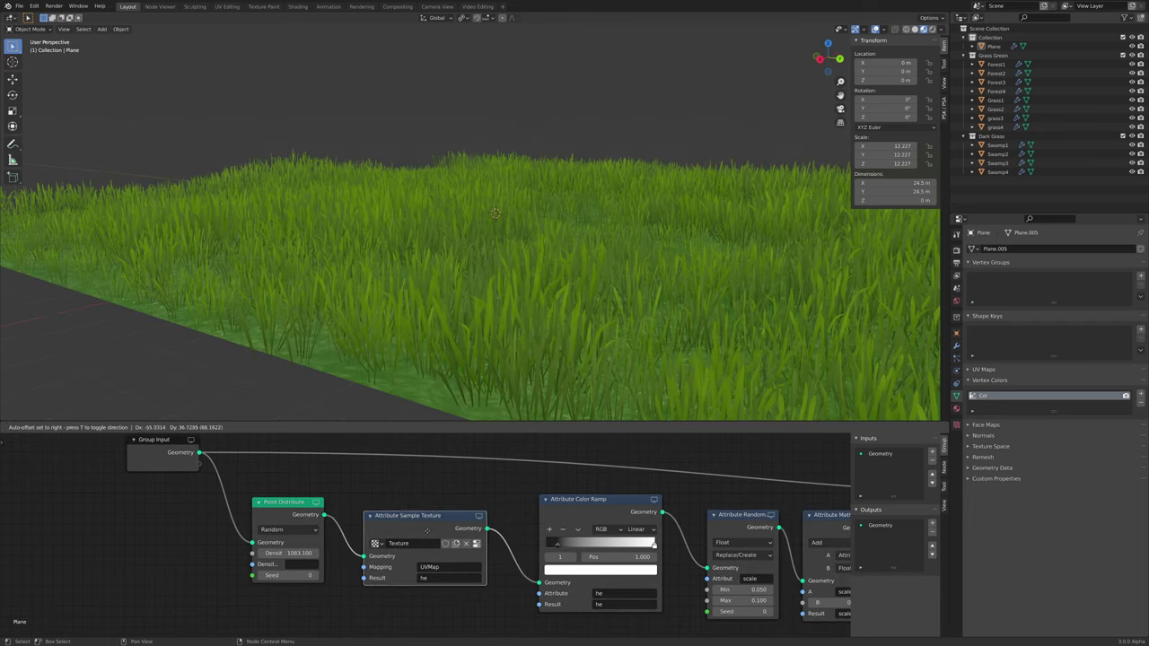
Nudge the Attribute Sample Texture node slightly and open the settings of its clouds texture
left_click_drag(423, 527, 427, 528)
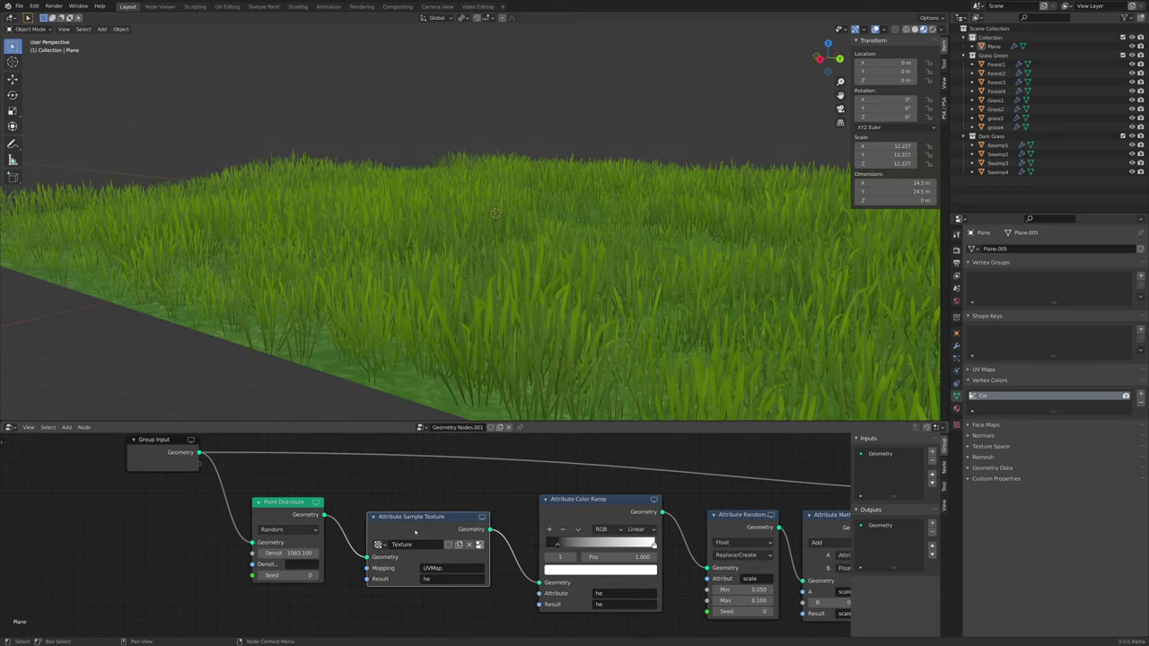
left_click(956, 426)
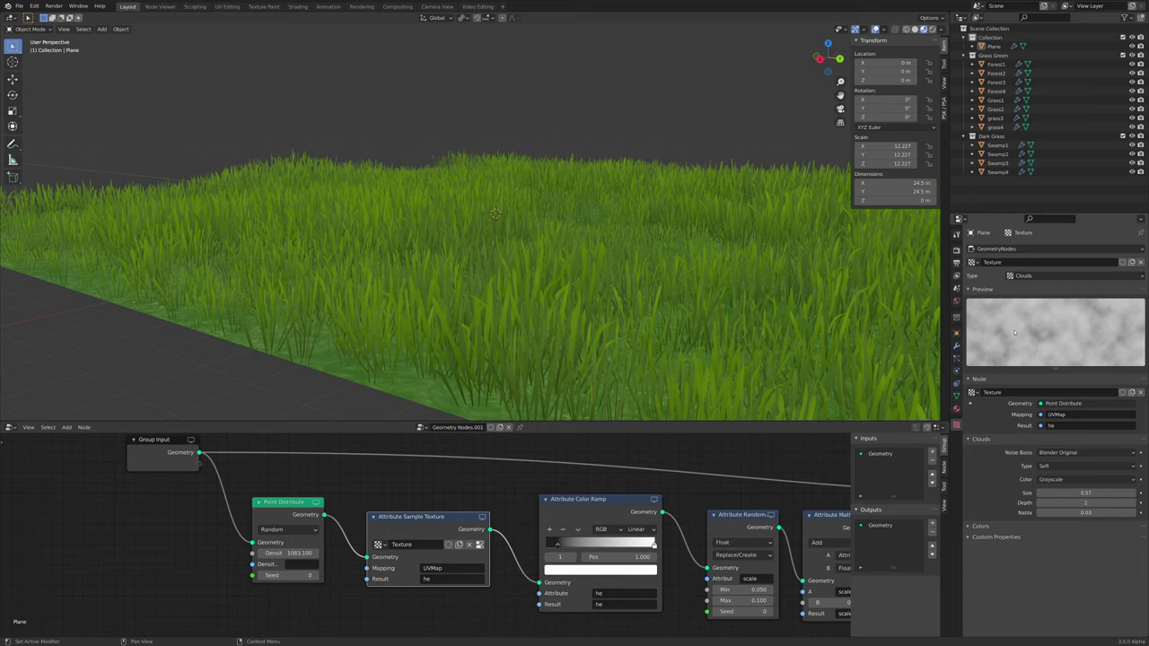
scroll(569, 292, "down", 6)
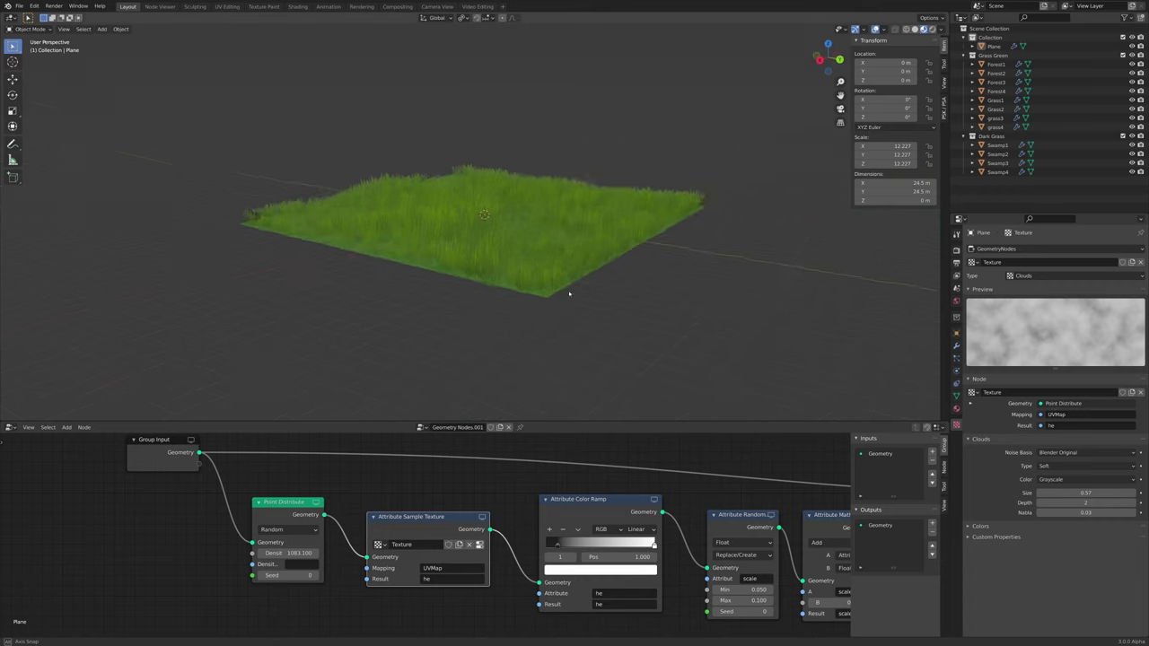
middle_click_drag(569, 292, 543, 307)
scroll(482, 279, "up", 5)
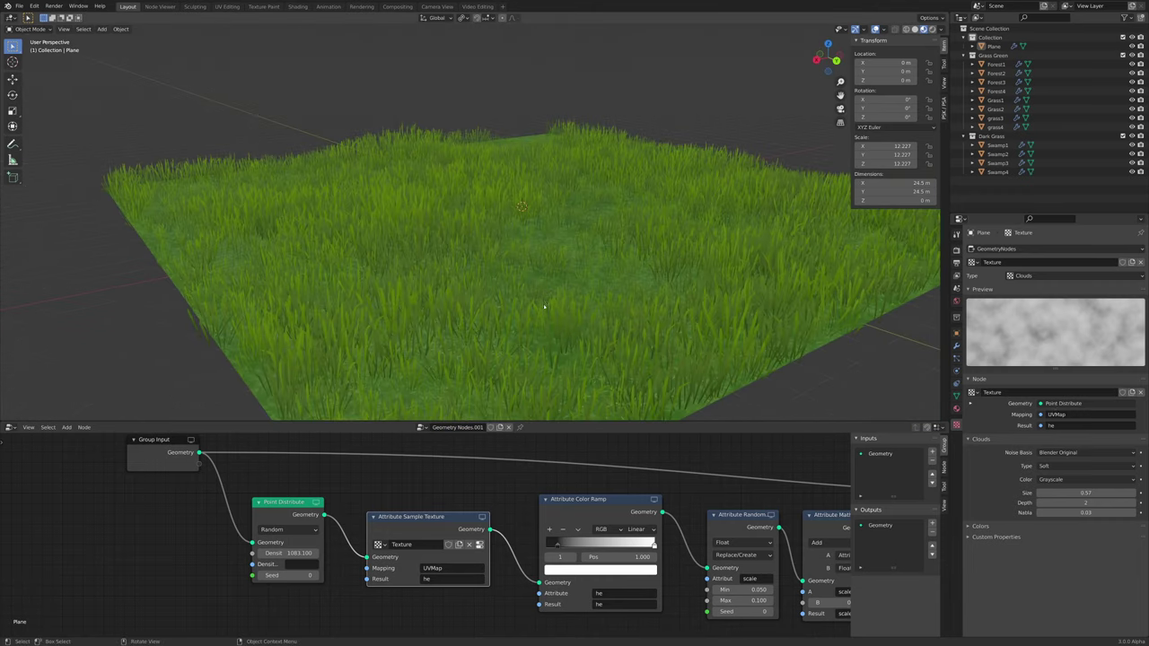
Examine the denser grass field and the mapping and result entries of the Attribute Sample Texture node
scroll(664, 466, "down", 3)
middle_click_drag(664, 466, 513, 475)
scroll(663, 261, "up", 3)
middle_click_drag(662, 260, 565, 267)
scroll(565, 267, "down", 4)
scroll(315, 561, "up", 7)
middle_click_drag(315, 561, 451, 525)
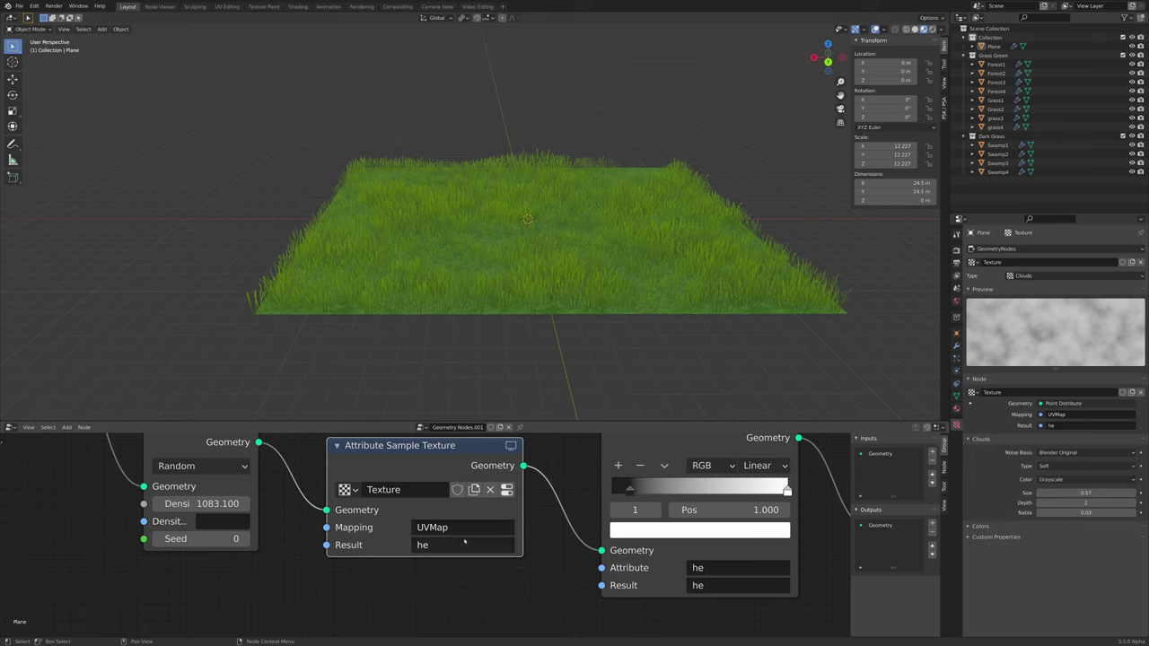
scroll(470, 241, "up", 2)
middle_click_drag(469, 241, 477, 243)
middle_click_drag(412, 468, 411, 513)
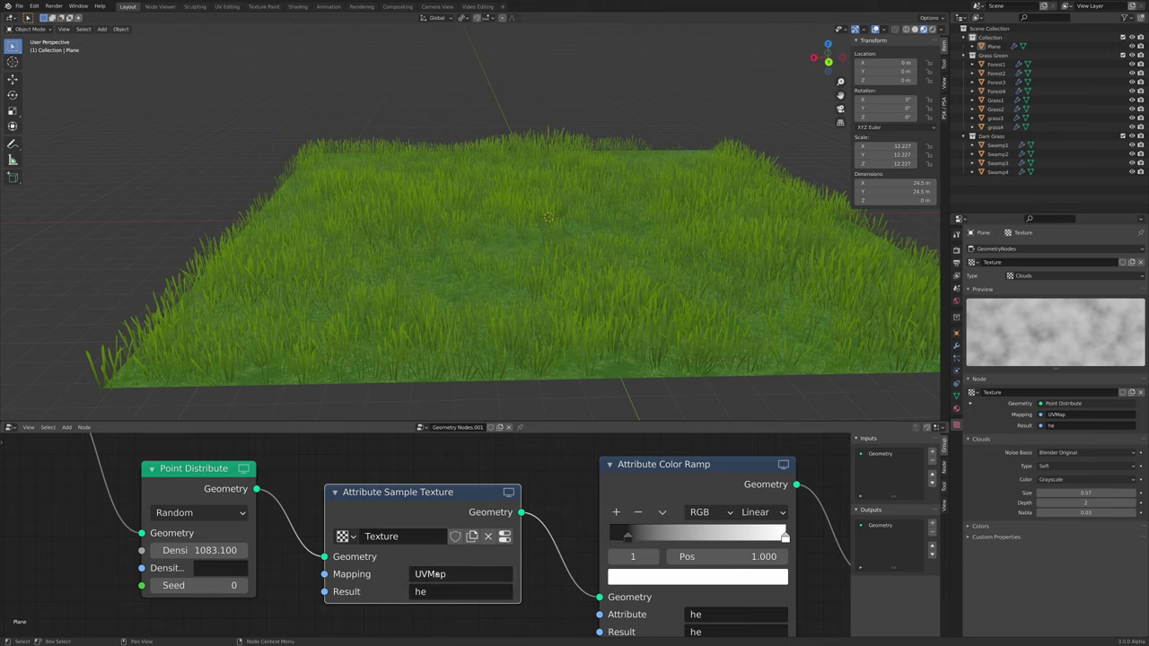
Trace the he attribute from Attribute Sample Texture through the color ramp to the Multiply node
scroll(465, 588, "down", 3)
middle_click_drag(464, 597, 413, 583)
scroll(374, 584, "up", 4)
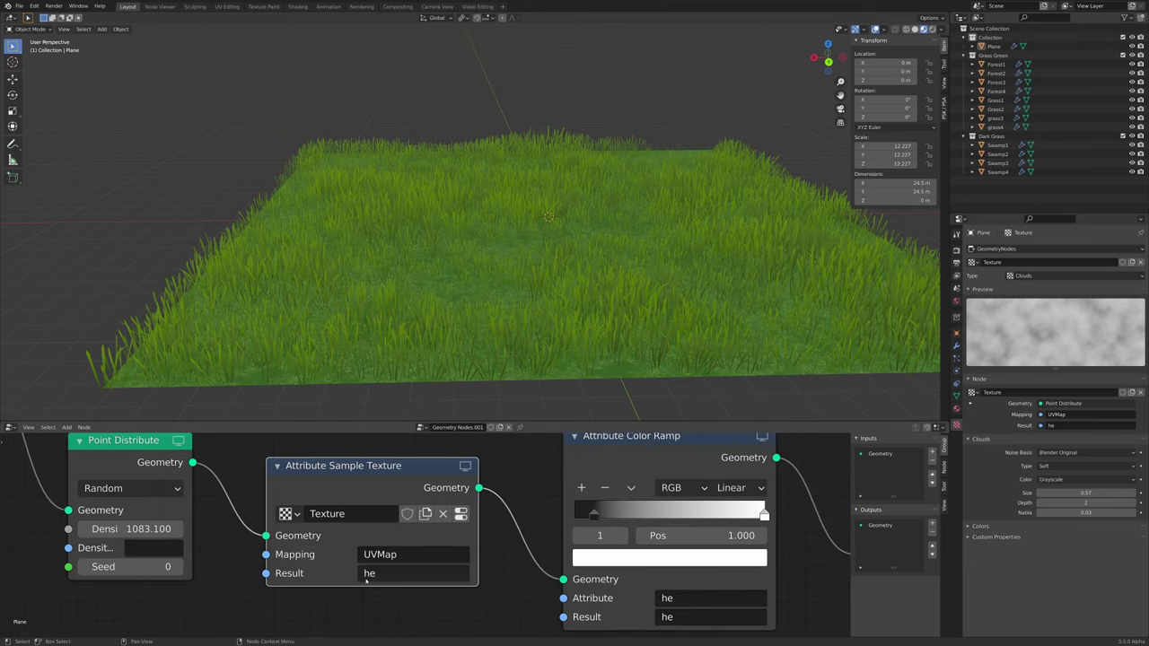
scroll(395, 581, "down", 7)
middle_click_drag(567, 580, 164, 551)
scroll(619, 544, "up", 6)
middle_click_drag(627, 544, 442, 546)
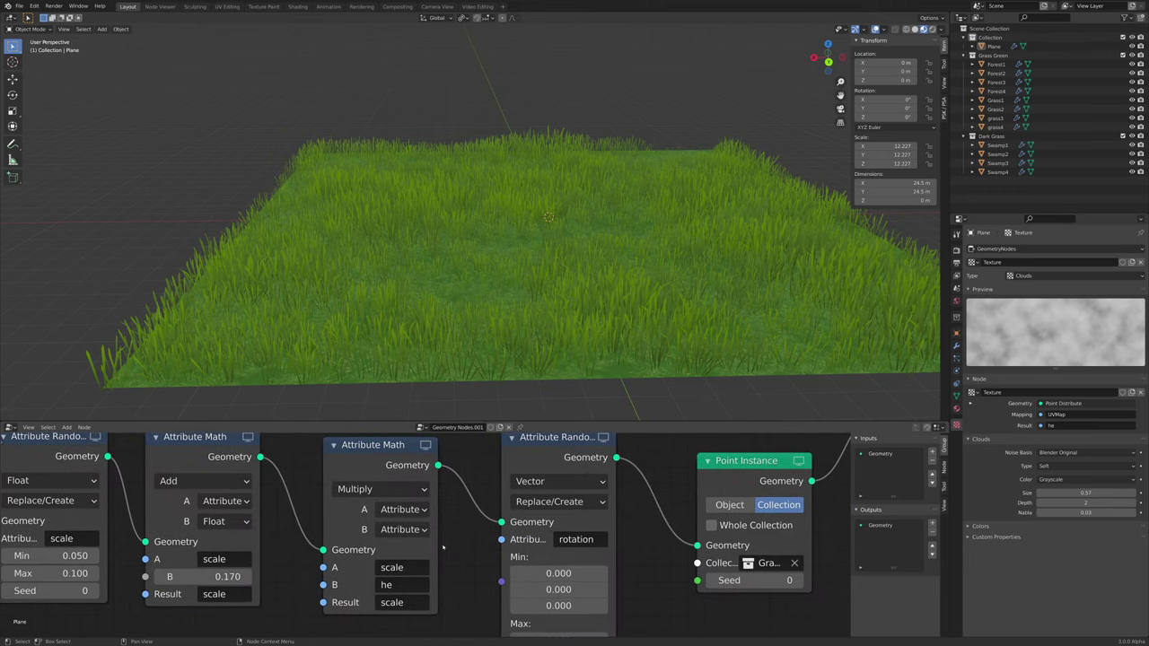
scroll(401, 585, "up", 2)
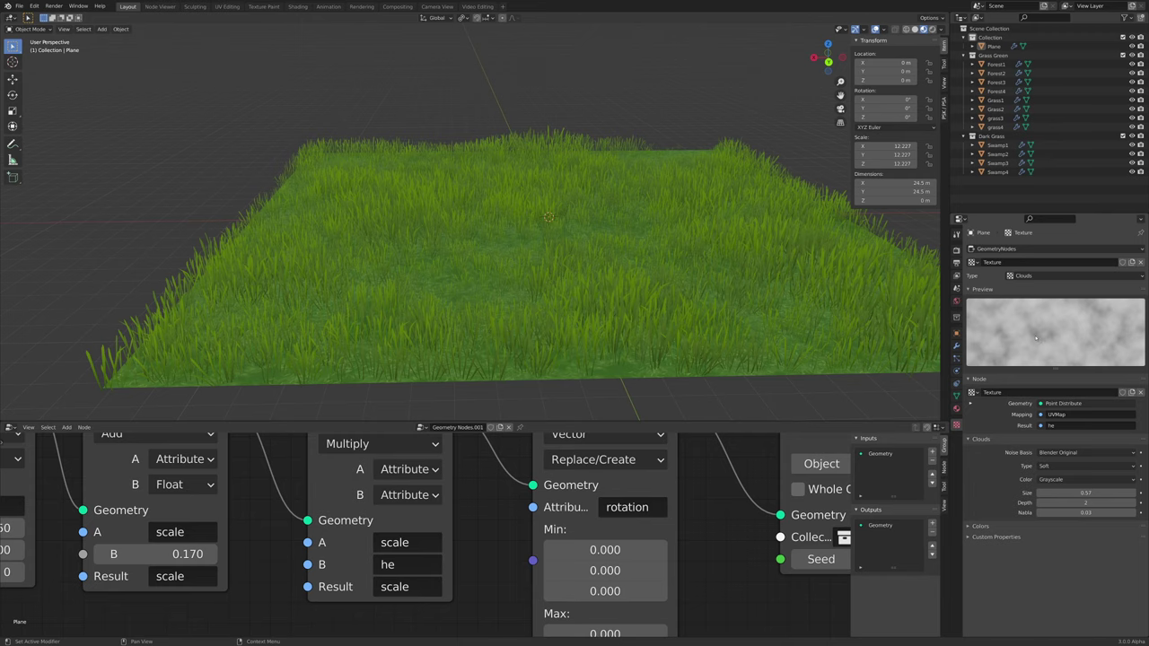
Examine the grass field up close and from several angles to compare its height variation with the clouds texture
scroll(697, 300, "up", 5)
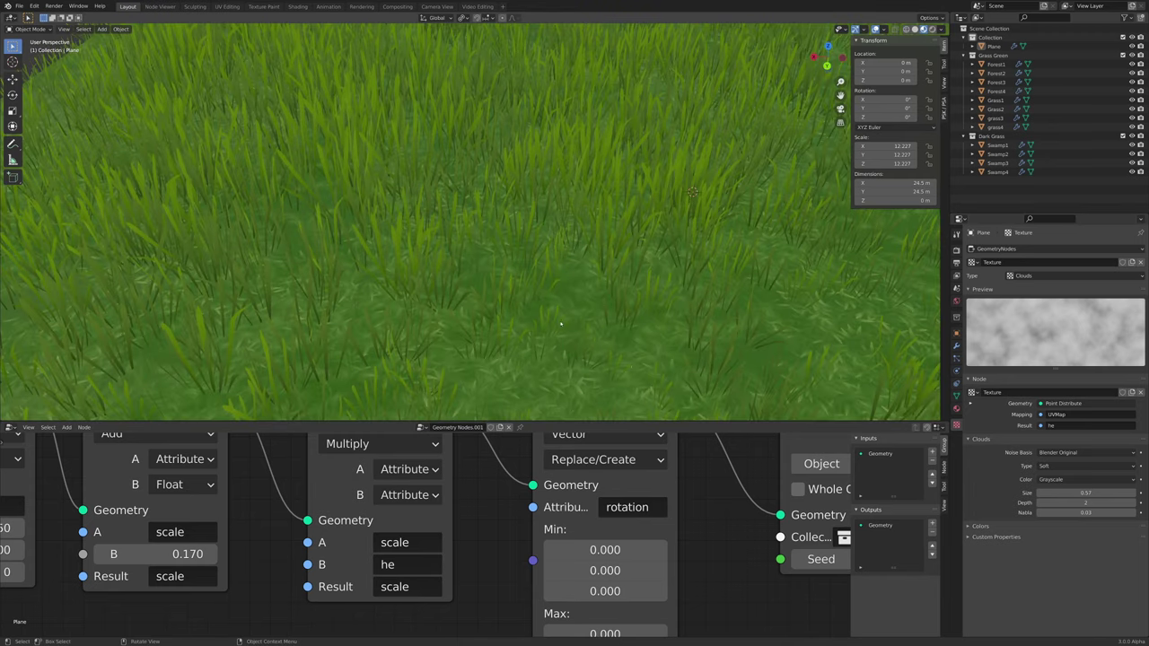
scroll(619, 328, "down", 3)
middle_click_drag(619, 327, 611, 367)
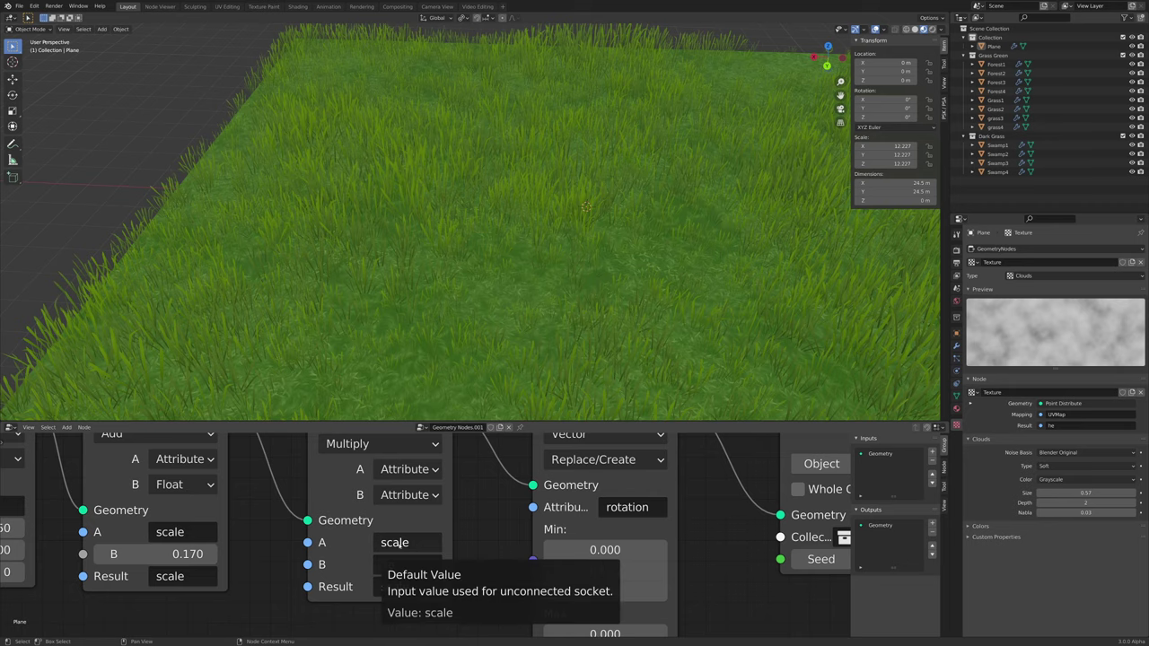
scroll(541, 295, "up", 2)
middle_click_drag(581, 321, 562, 296)
scroll(559, 311, "up", 3)
scroll(541, 315, "down", 1)
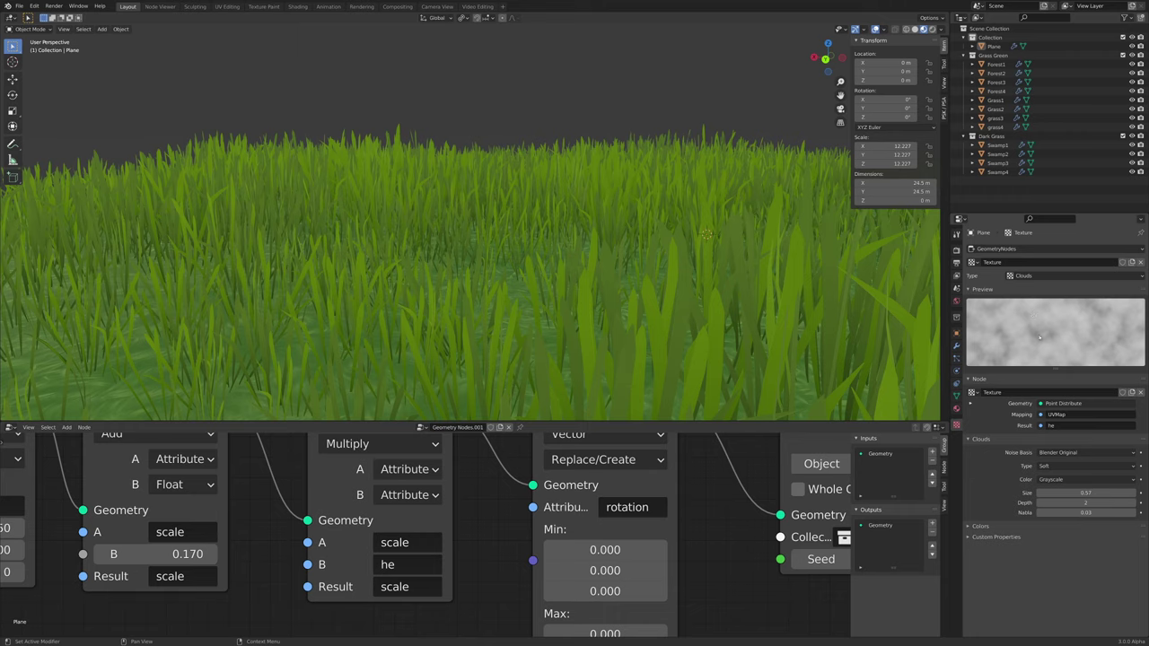
Move the black stop of the Attribute Color Ramp to position 0.103
middle_click_drag(414, 551, 425, 550)
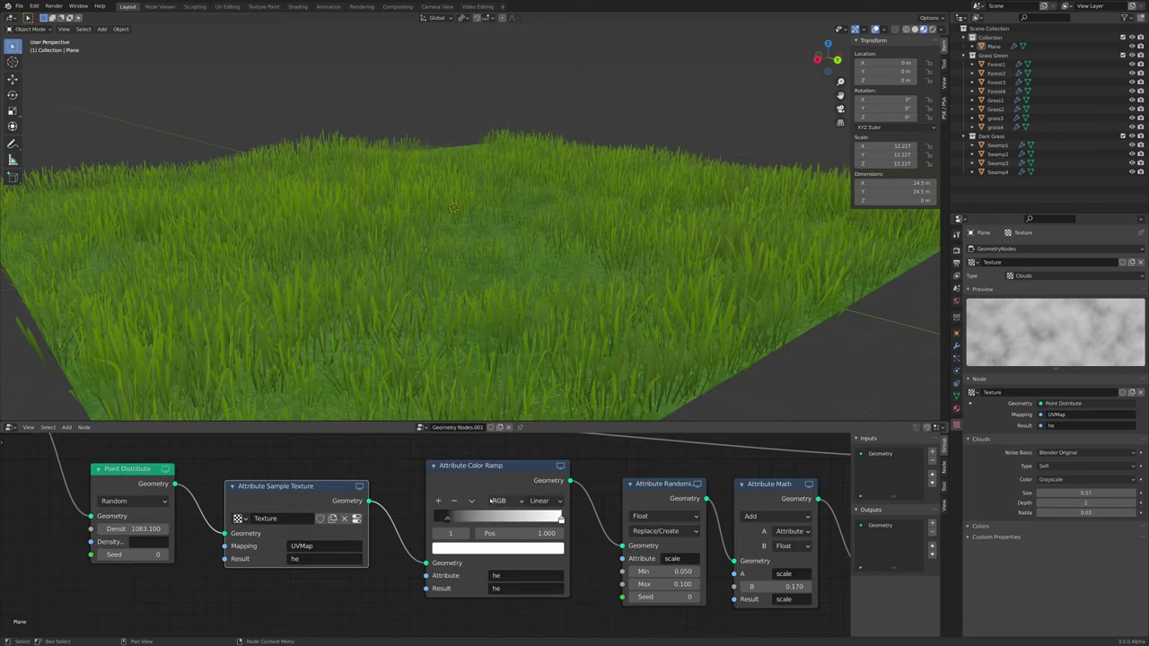
middle_click_drag(473, 517, 438, 526)
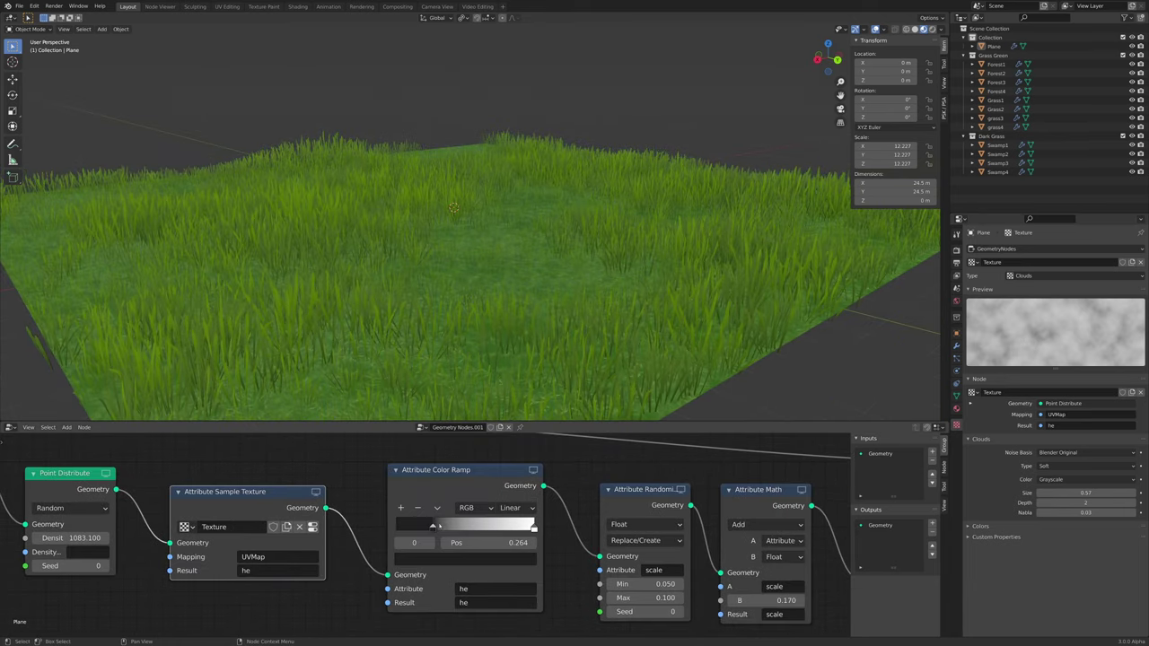
left_click_drag(437, 526, 415, 525)
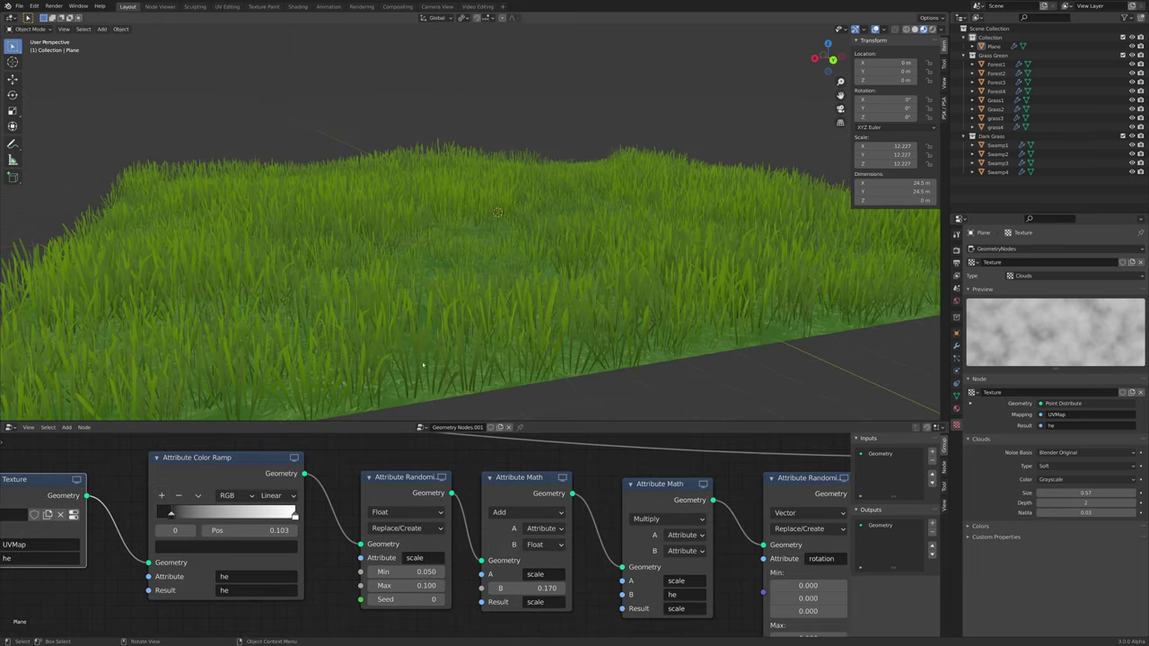
Try a Min of 0.000 on the scale Attribute Randomize node and inspect the grass up close
scroll(413, 538, "up", 4)
middle_click_drag(404, 507, 409, 479)
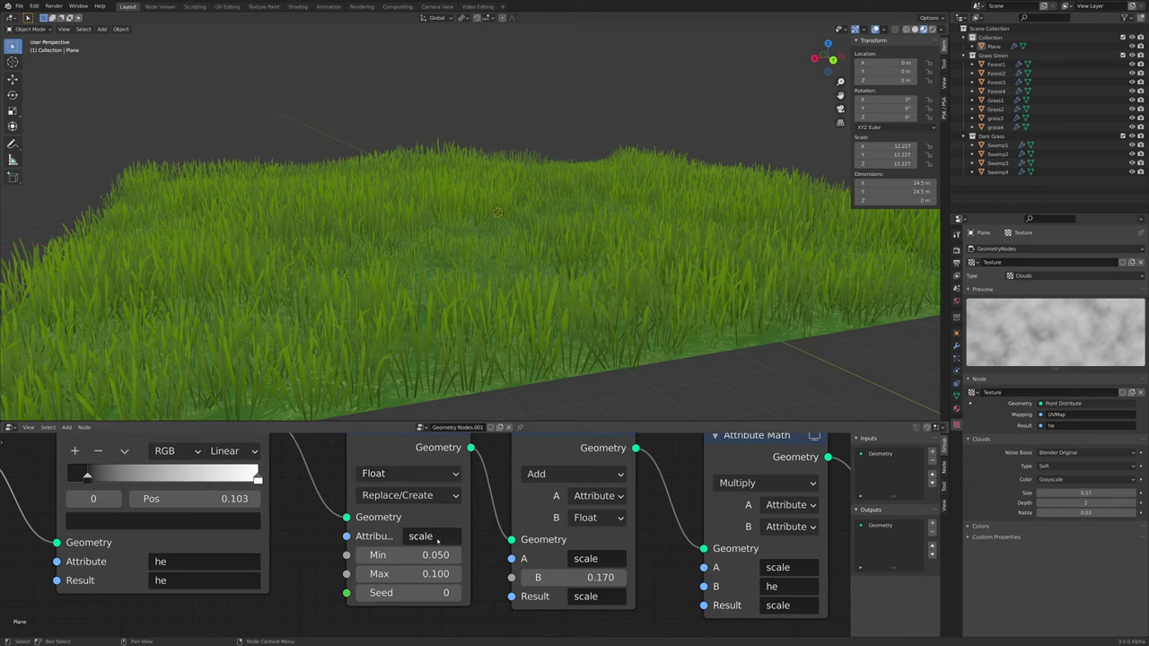
left_click(437, 536)
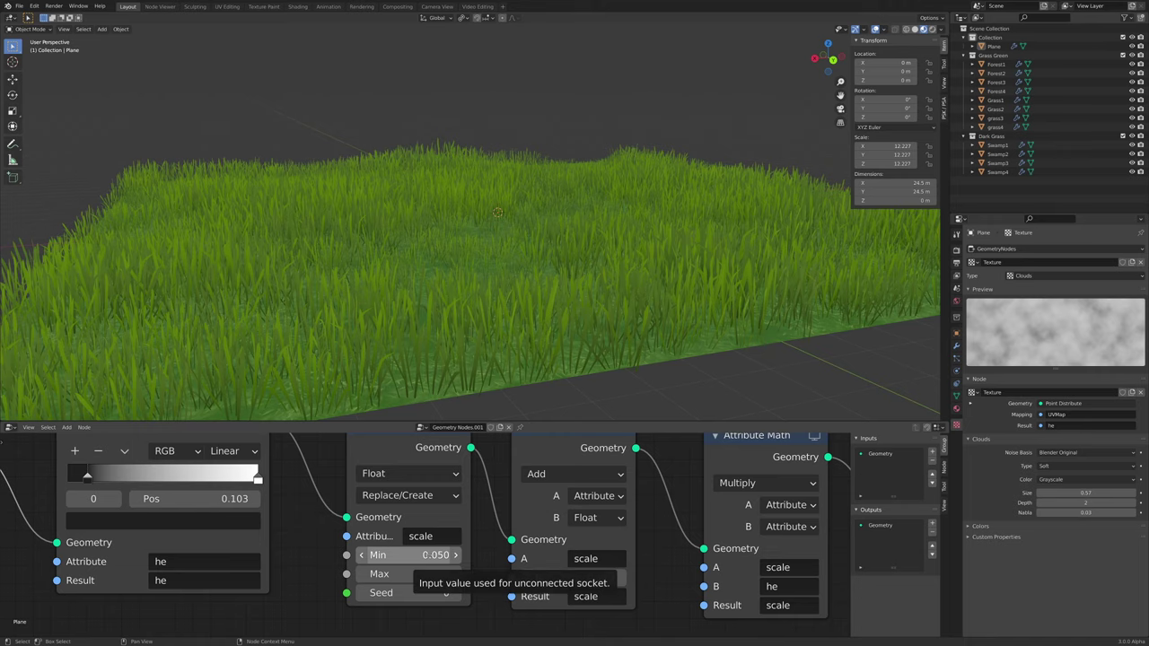
key("Return")
scroll(498, 252, "up", 8)
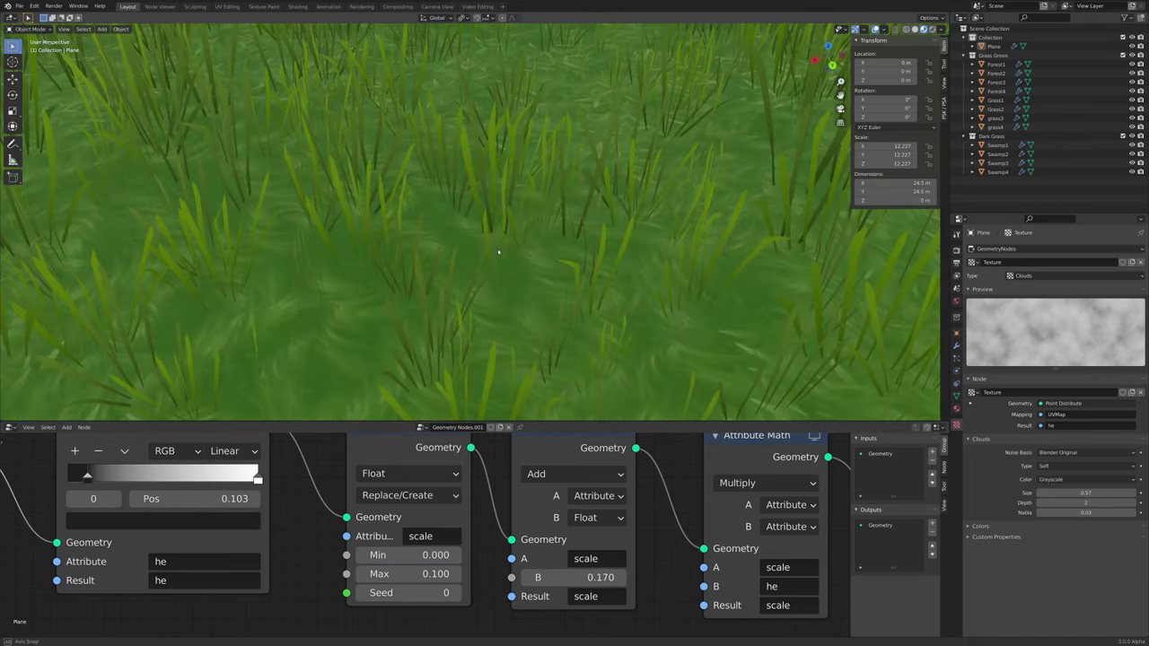
scroll(498, 252, "down", 10)
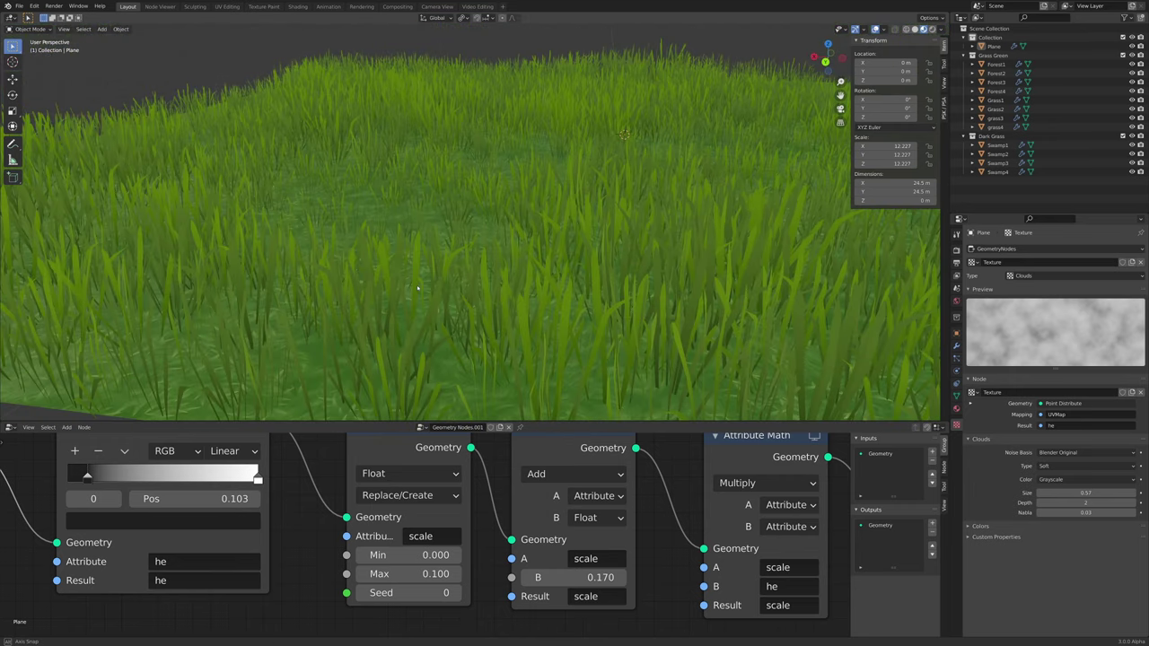
middle_click_drag(417, 288, 528, 319)
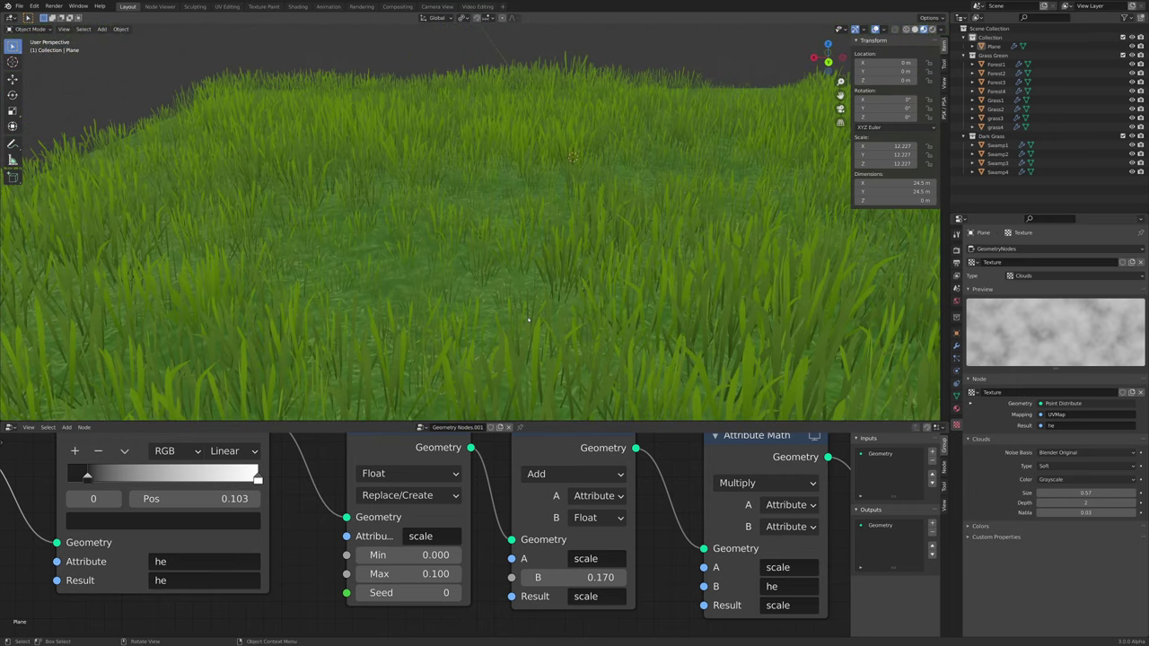
scroll(440, 550, "down", 4)
scroll(439, 551, "up", 6)
Set the scale Attribute Randomize node's Min to 0.050 and its Max to 0.180
double_click(438, 559)
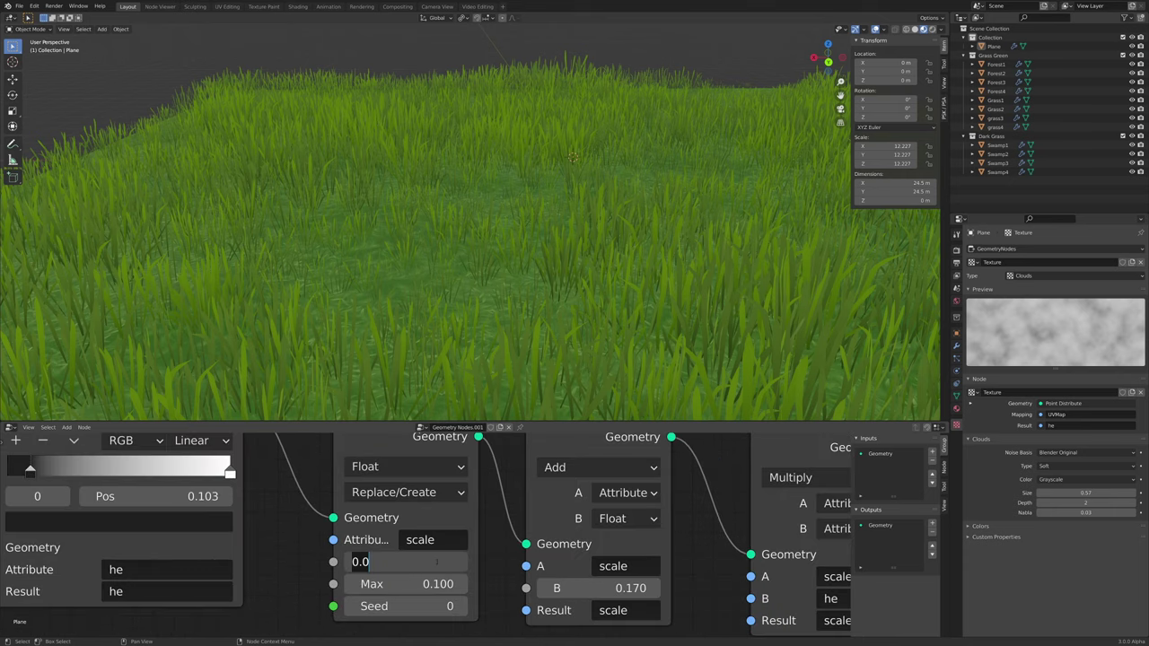
key("Return")
double_click(438, 558)
type(".")
key("Return")
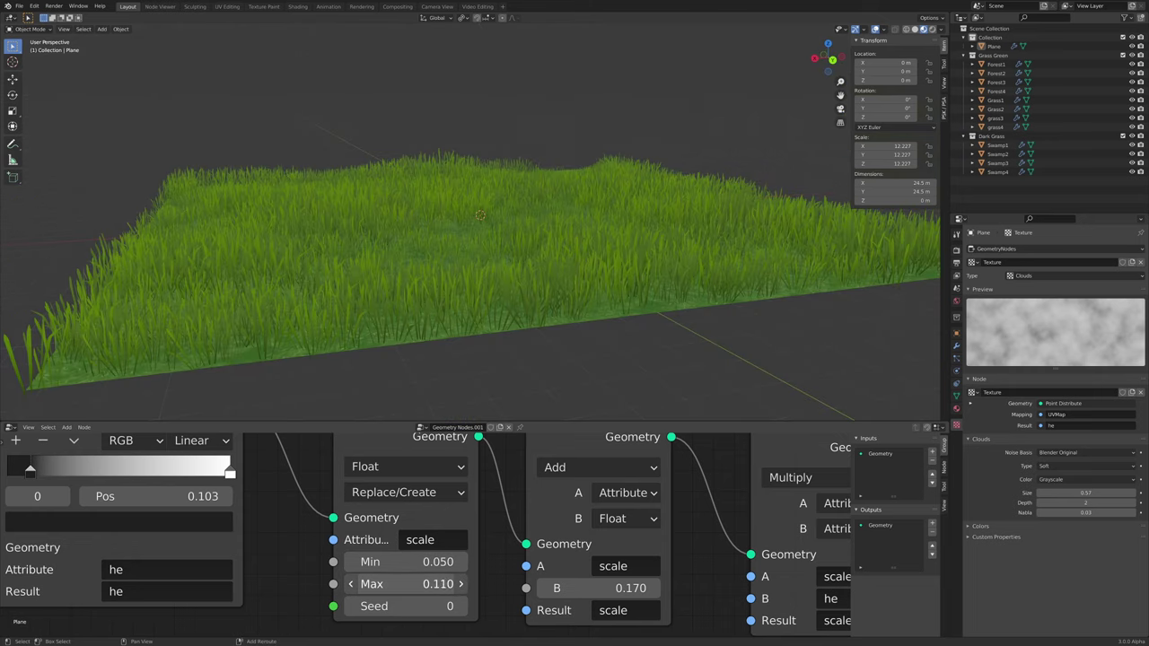
mouse_move(409, 584)
left_mouse_down()
mouse_move(496, 585)
mouse_move(414, 584)
left_mouse_up()
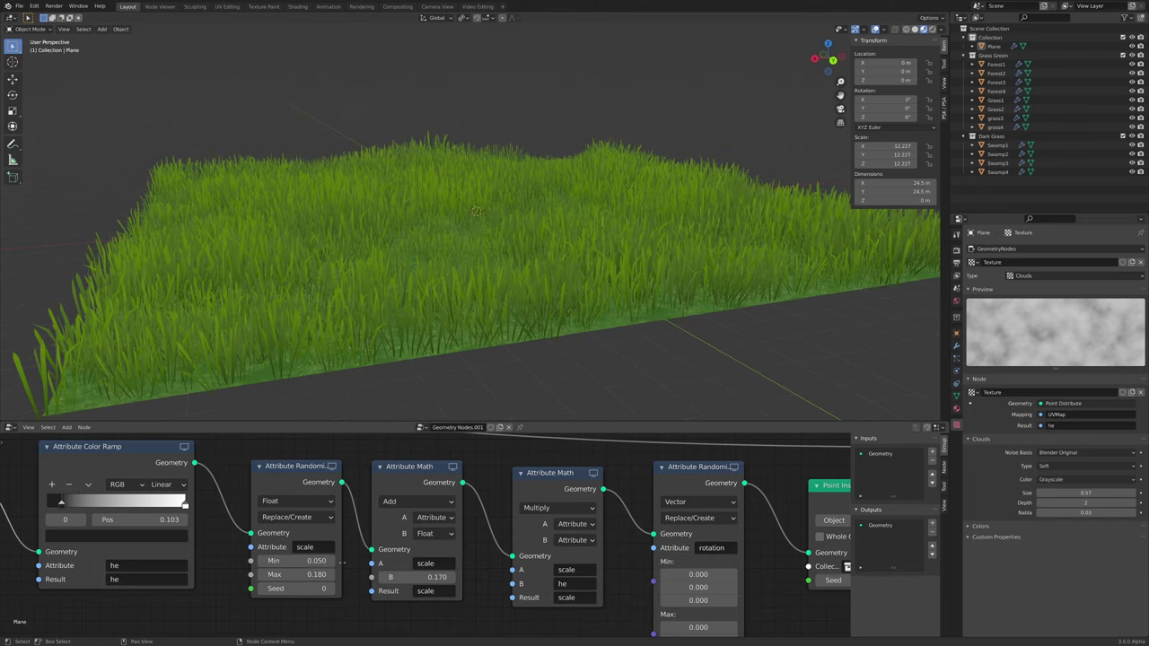
Try a B value of 0.510 on the Add node for scale and undo the change
scroll(413, 537, "down", 1)
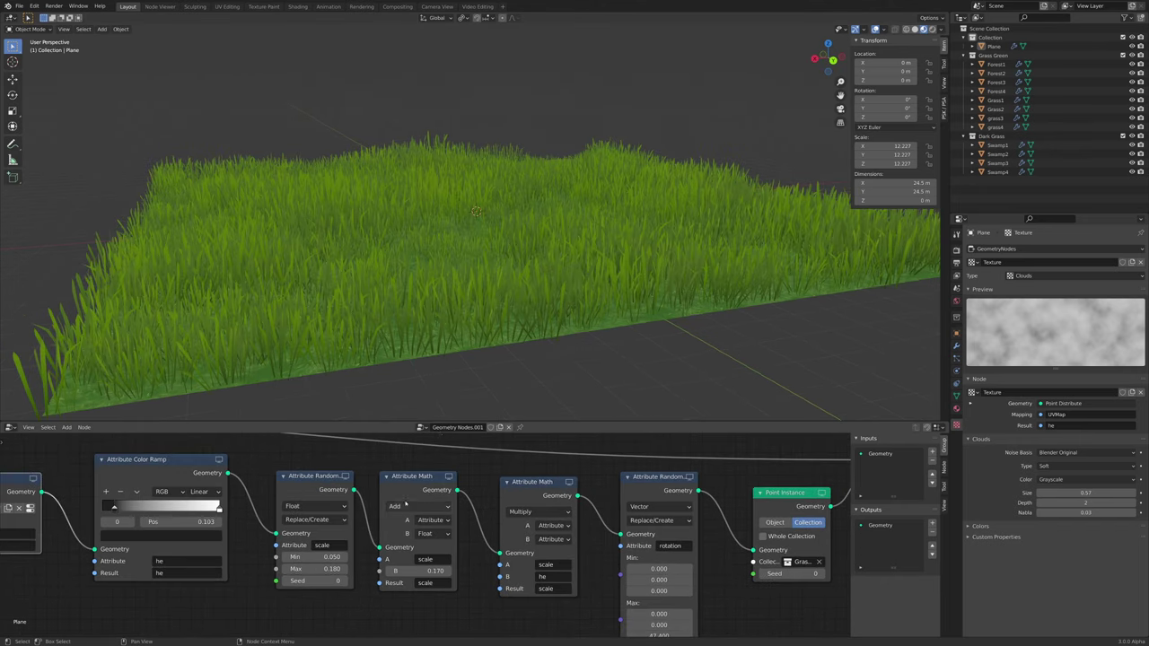
scroll(489, 314, "down", 3)
mouse_move(489, 314)
middle_mouse_down()
mouse_move(505, 350)
mouse_move(491, 315)
middle_mouse_up()
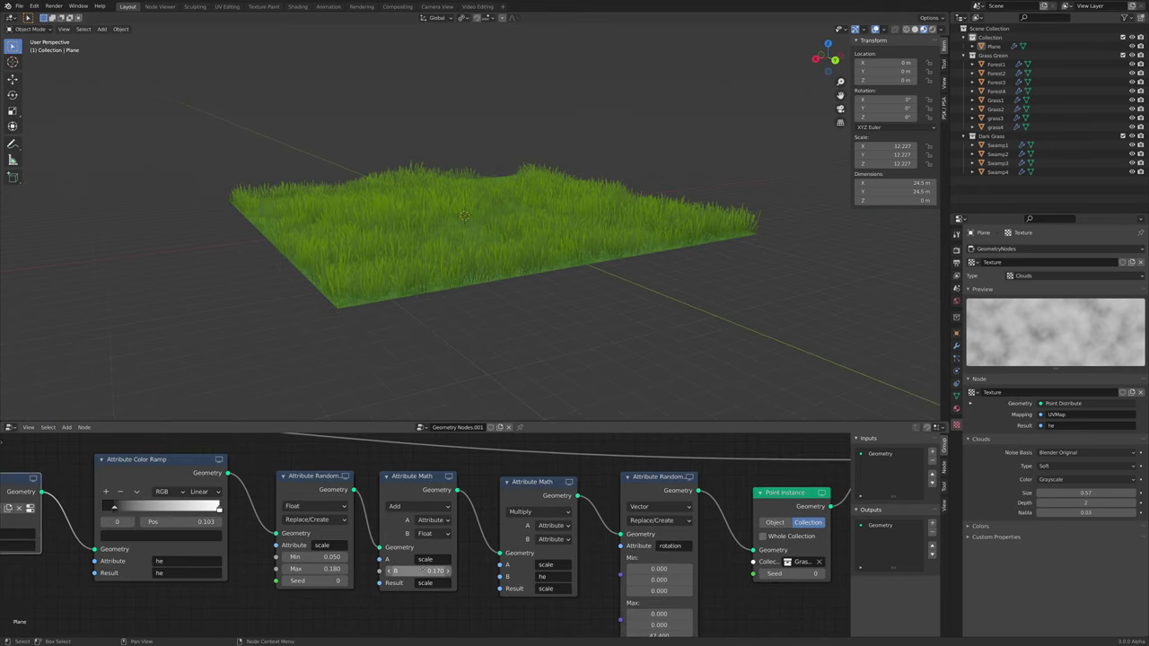
left_click_drag(422, 571, 460, 571)
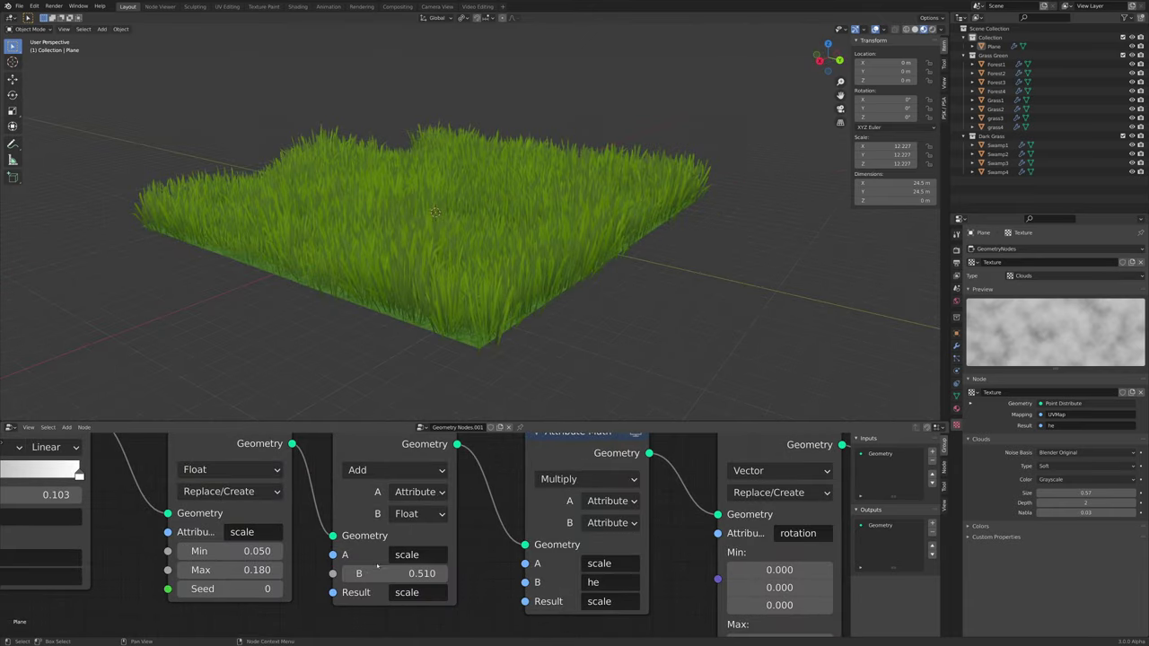
scroll(421, 569, "up", 1)
middle_click_drag(416, 566, 411, 543)
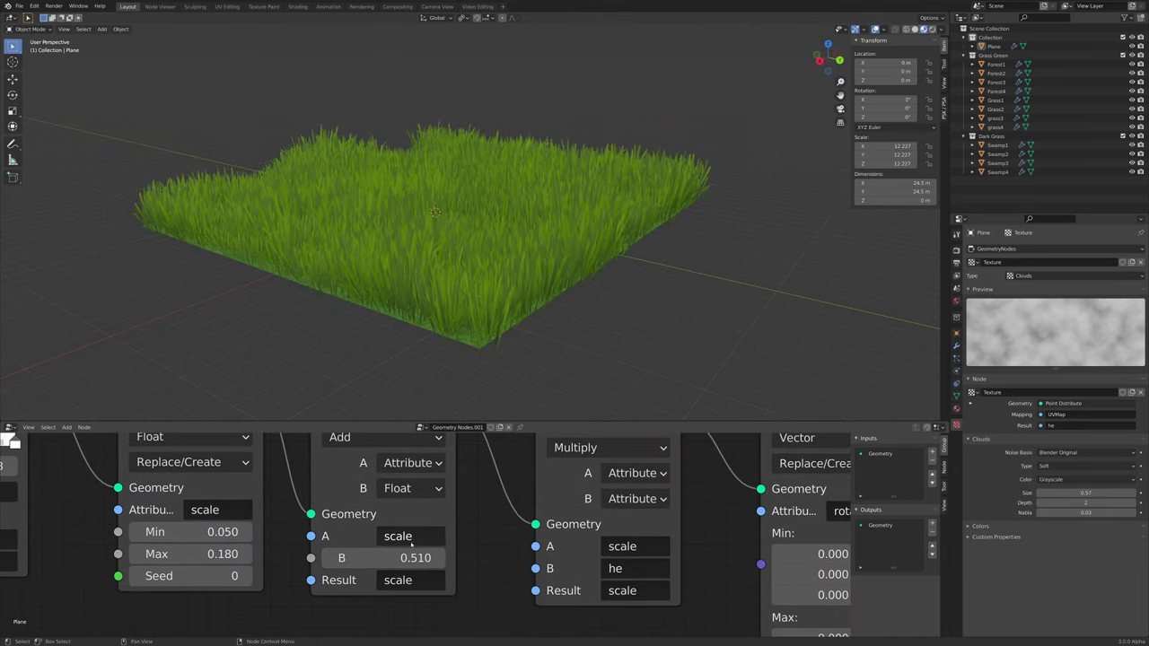
scroll(400, 530, "down", 4)
key("ctrl+z")
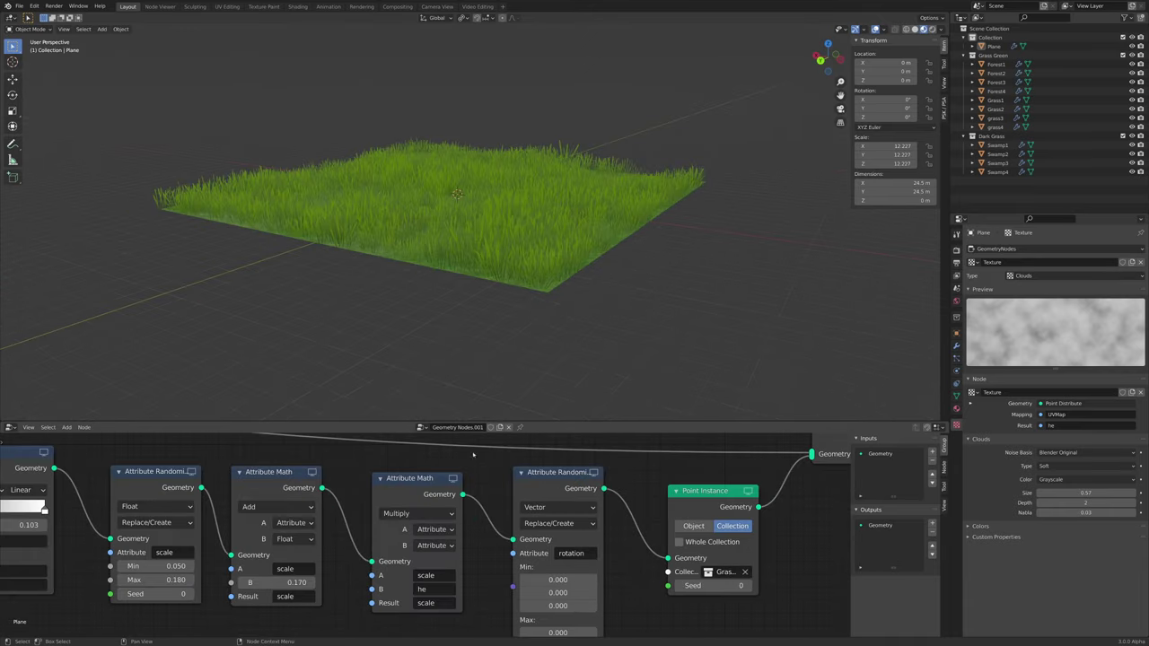
Review the node chain from Point Distribute through the color ramp and math nodes to Point Instance
scroll(438, 565, "down", 5)
middle_click_drag(438, 565, 755, 569)
scroll(306, 557, "up", 5)
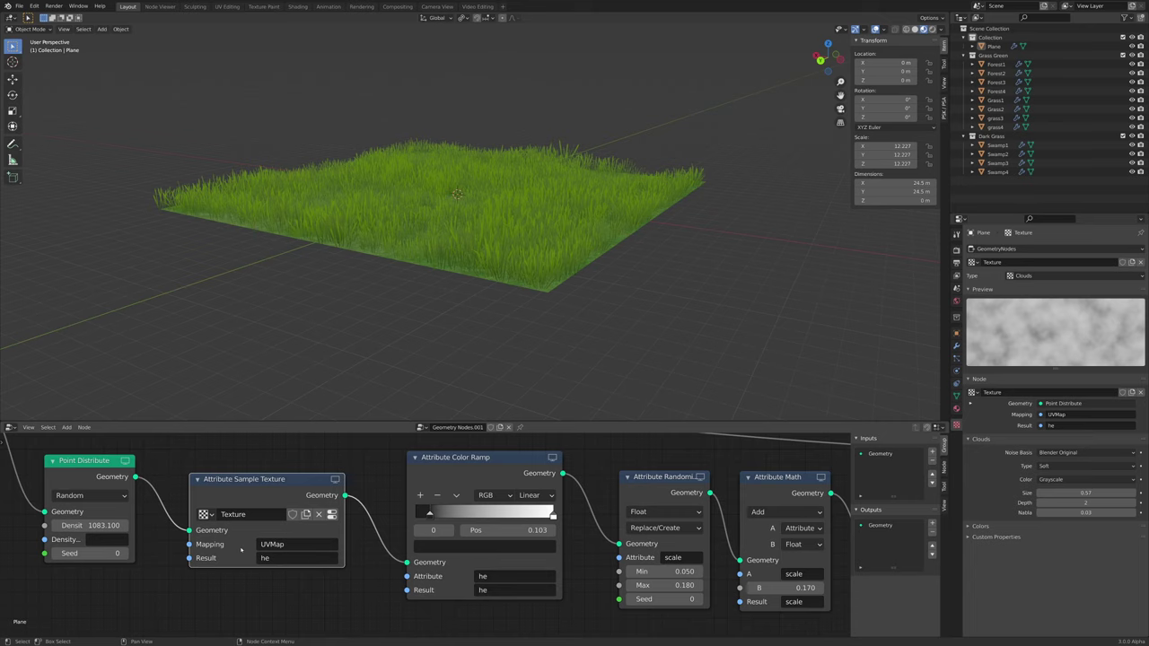
scroll(303, 553, "right", 15, "ctrl")
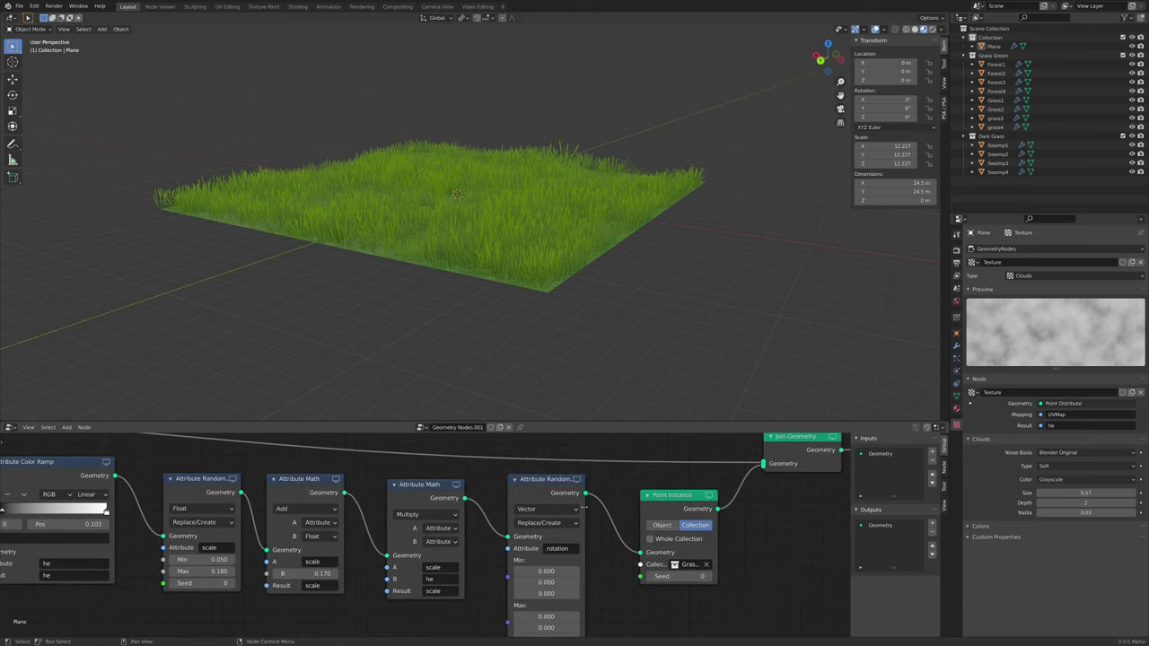
middle_click_drag(327, 538, 835, 559)
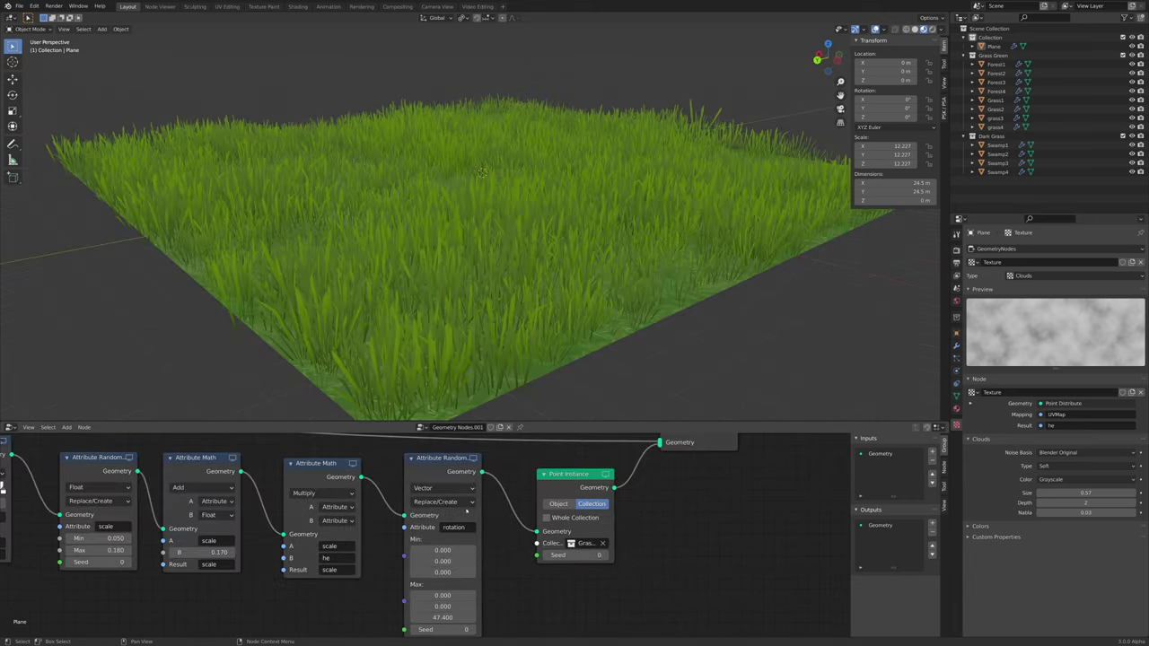
scroll(440, 539, "down", 6)
scroll(434, 552, "up", 7)
Set the rotation Attribute Randomize node's Z Max to 41.900 and its seed to 11
middle_click_drag(433, 554, 406, 523)
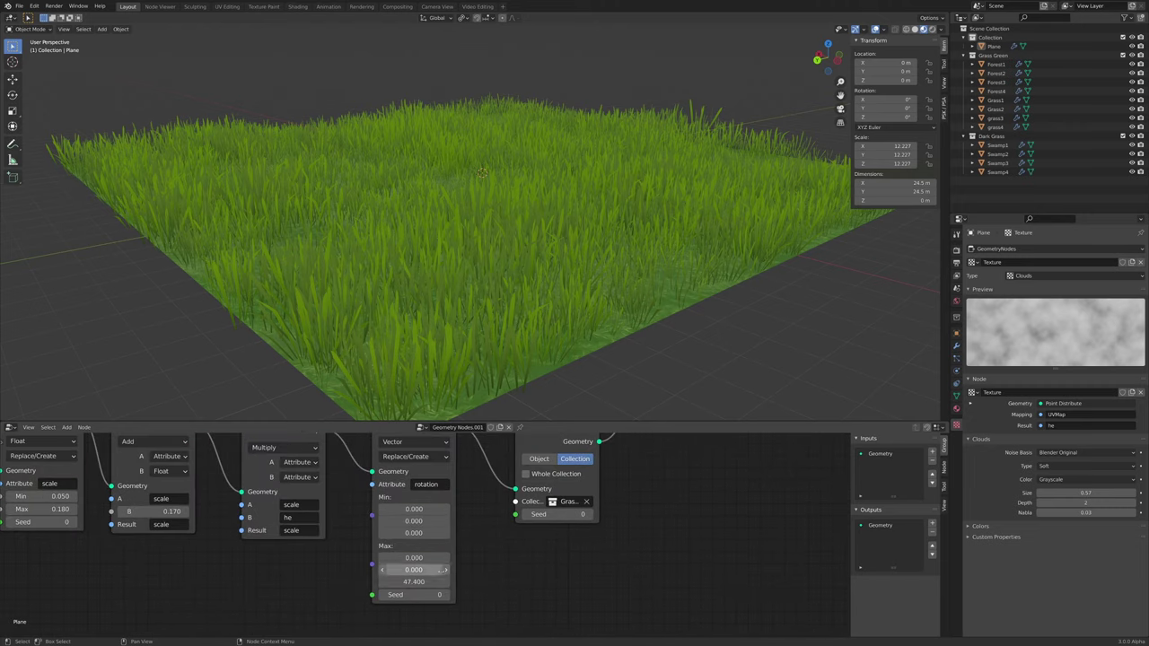
left_click_drag(413, 581, 462, 581)
left_click(444, 595)
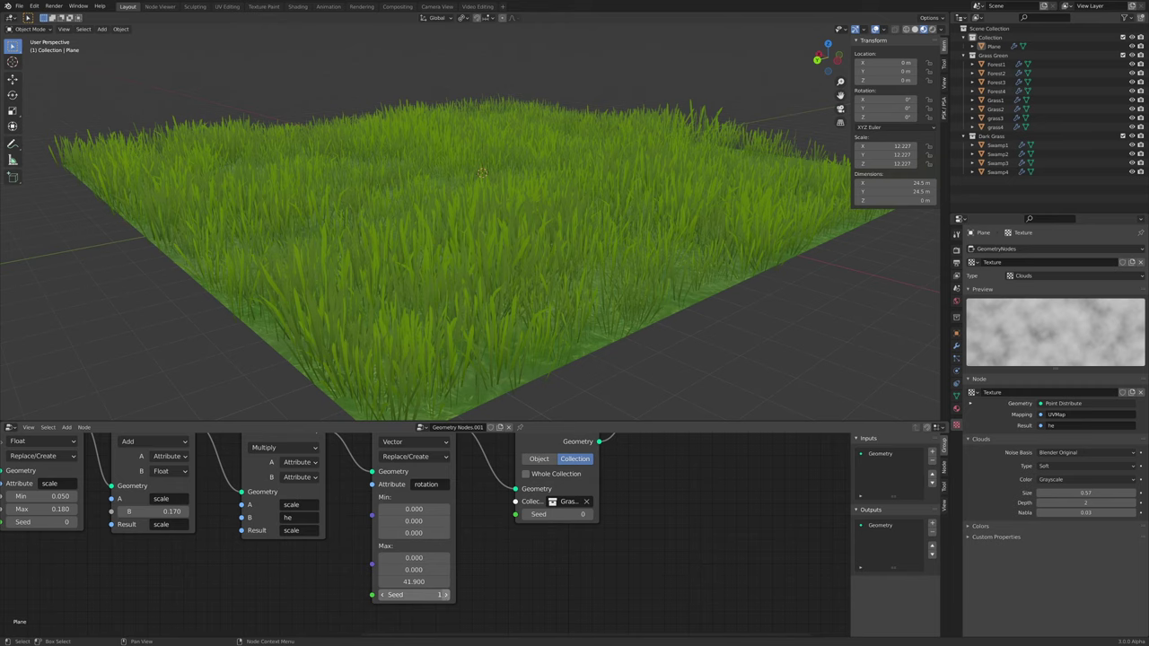
left_click(443, 595)
left_click(444, 595)
left_click(443, 595)
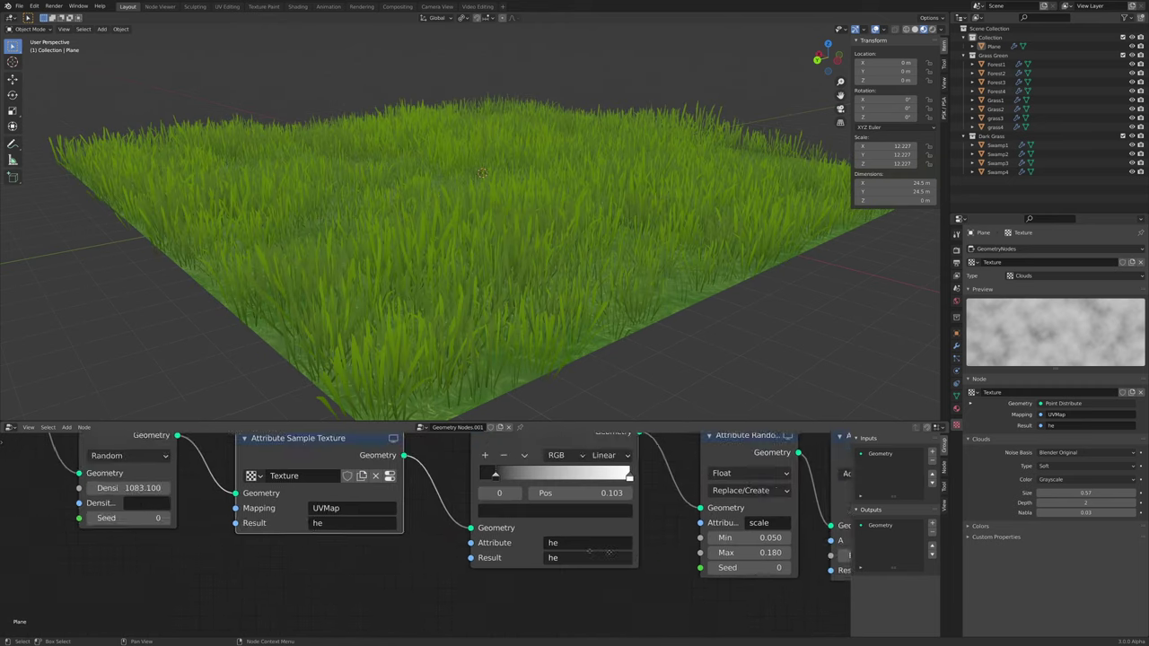
Set the seed of the scale Attribute Randomize node to 4
middle_click_drag(608, 552, 286, 545)
scroll(451, 570, "down", 1)
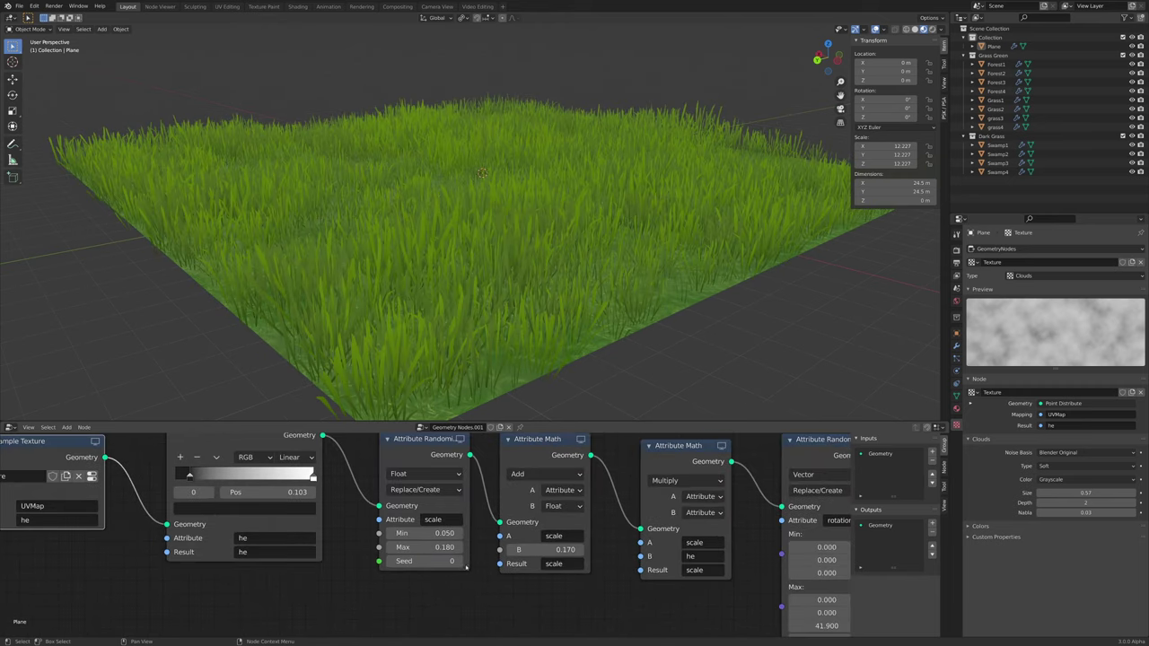
left_click(459, 561)
left_click(459, 561)
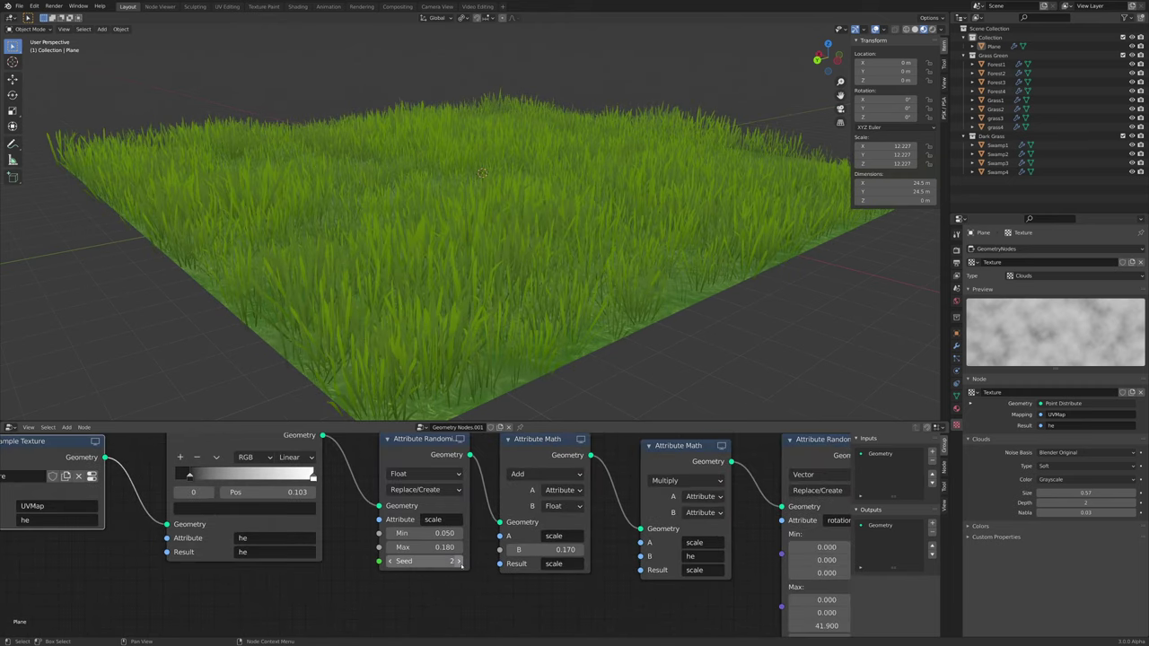
left_click(458, 561)
left_click(458, 561)
left_click(459, 560)
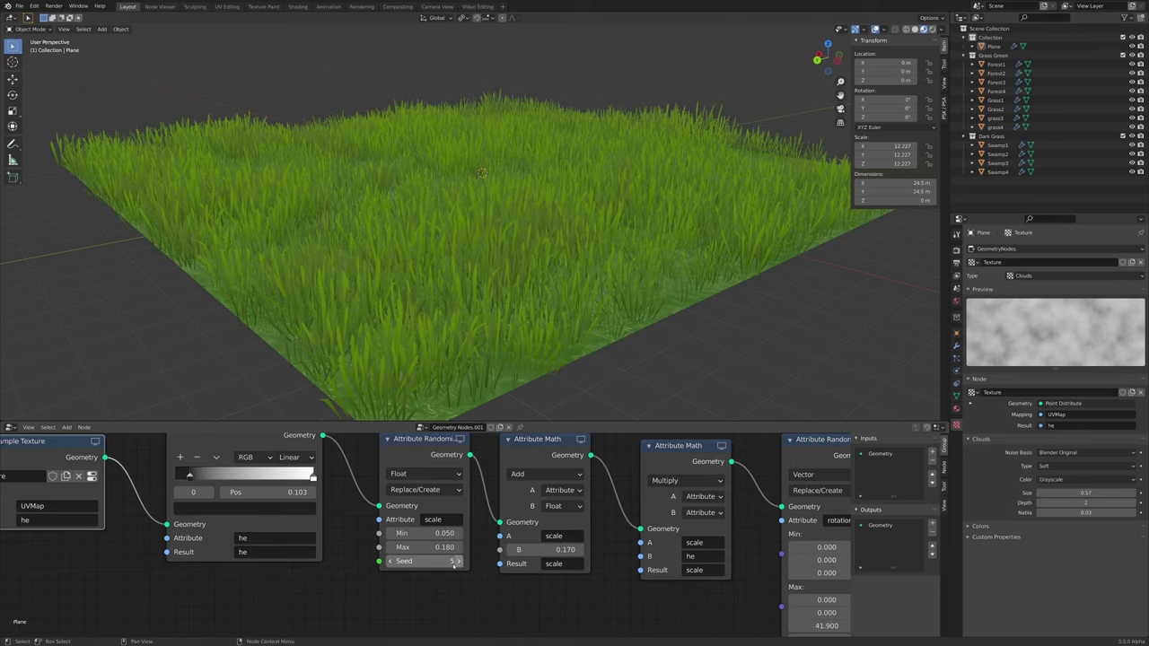
left_click(392, 561)
Review the rotation Max values and the complete node tree from Point Distribute to Group Output
middle_click_drag(821, 596, 370, 580)
scroll(384, 590, "down", 1)
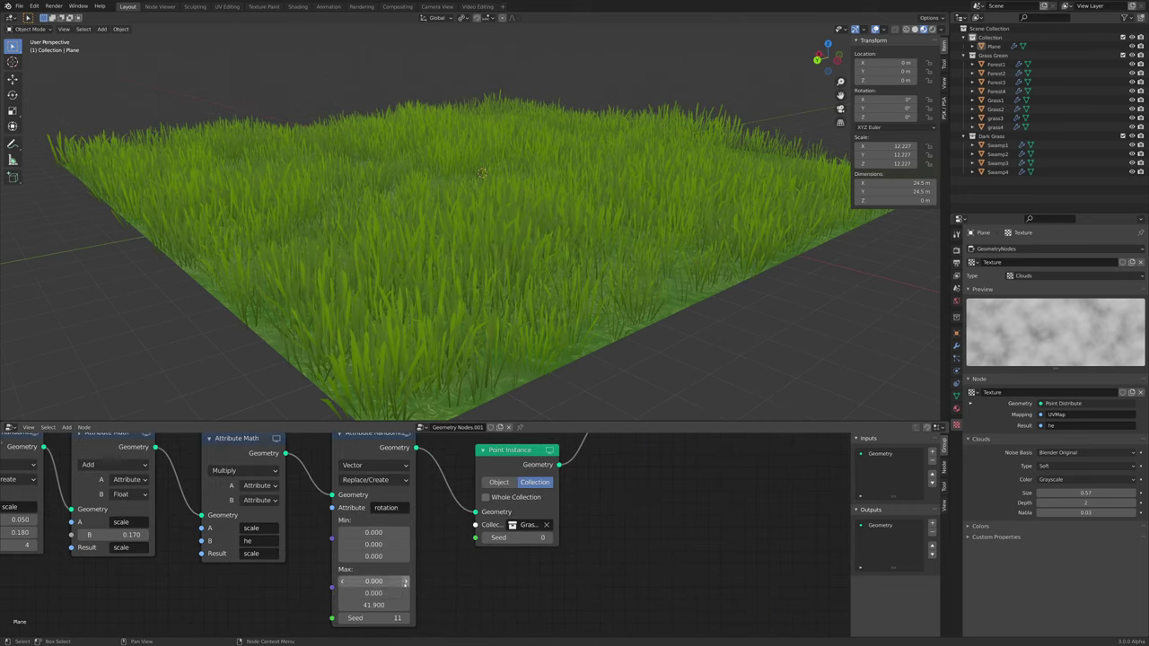
mouse_move(374, 593)
left_mouse_down()
mouse_move(410, 593)
mouse_move(373, 592)
left_mouse_up()
scroll(459, 539, "up", 5)
middle_click_drag(534, 496, 746, 558)
scroll(423, 552, "down", 4)
scroll(444, 544, "down", 8)
middle_click_drag(164, 539, 420, 579)
scroll(421, 579, "up", 10)
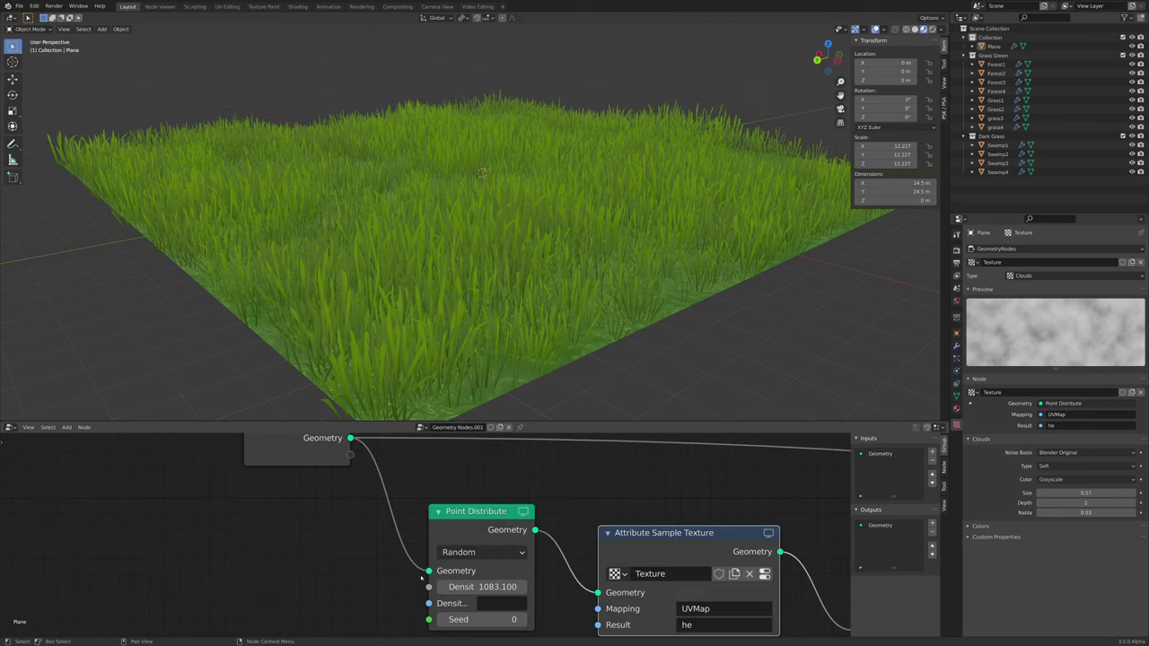
scroll(428, 533, "down", 7)
middle_click_drag(668, 536, 441, 537)
scroll(442, 537, "down", 1)
middle_click_drag(790, 557, 371, 544)
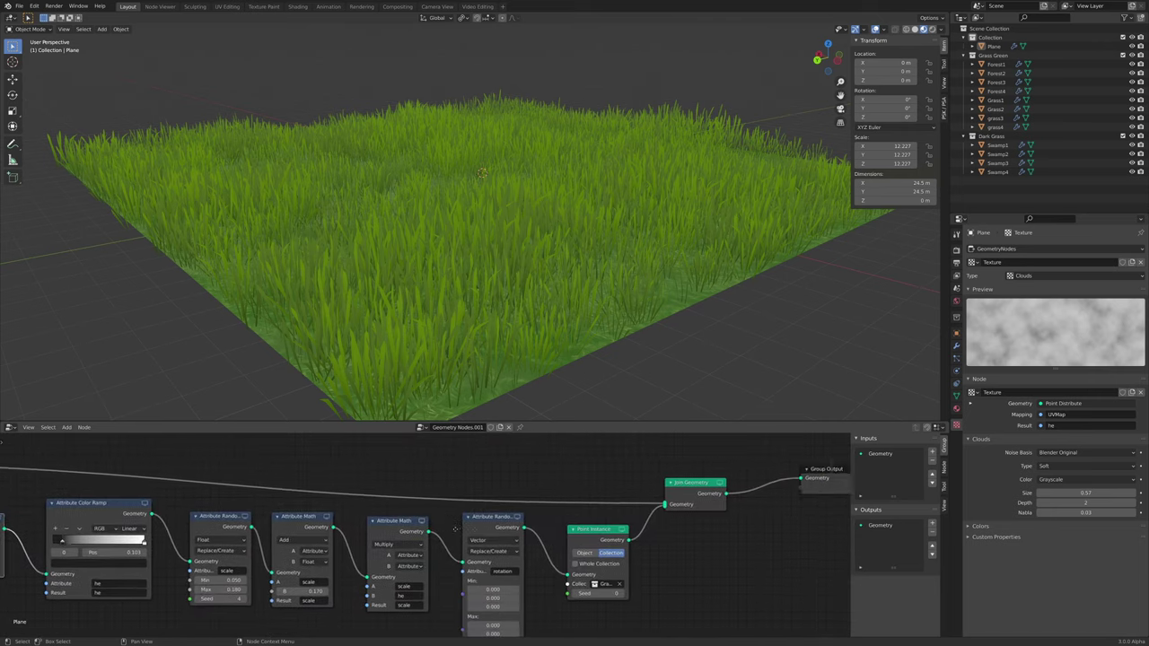
Switch the Point Instance node to Object mode, instance the Field1 object, and inspect the resulting field
scroll(620, 544, "up", 4)
middle_click_drag(621, 545, 434, 530)
scroll(437, 592, "up", 6)
left_click_drag(450, 529, 550, 525)
left_click(404, 507)
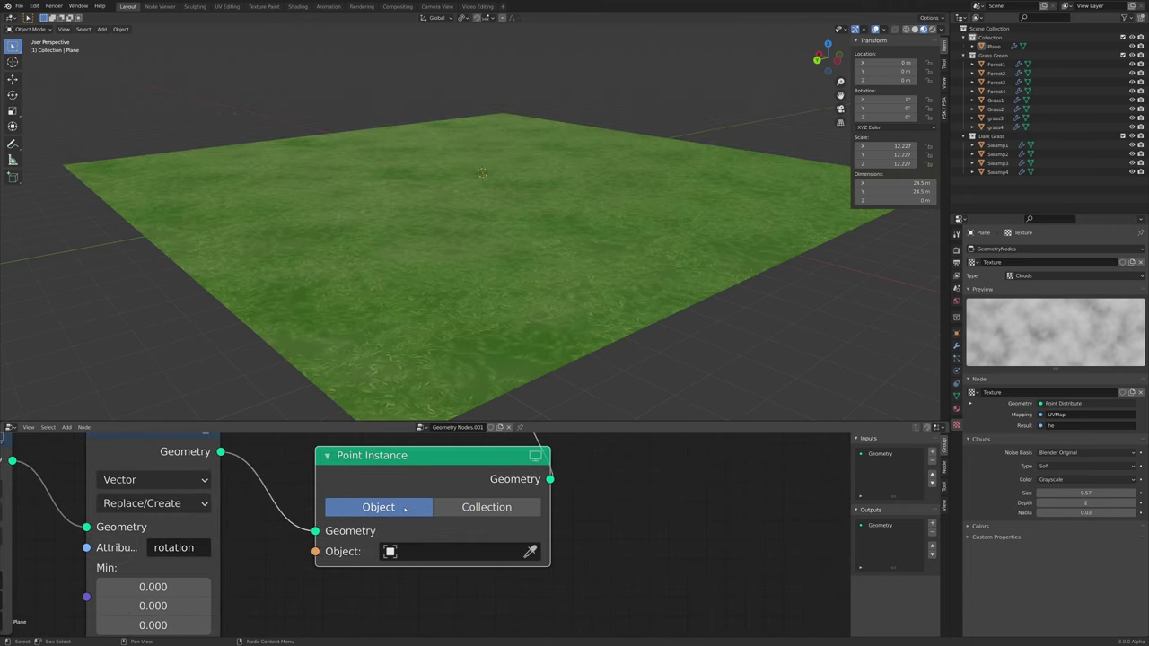
left_click(451, 552)
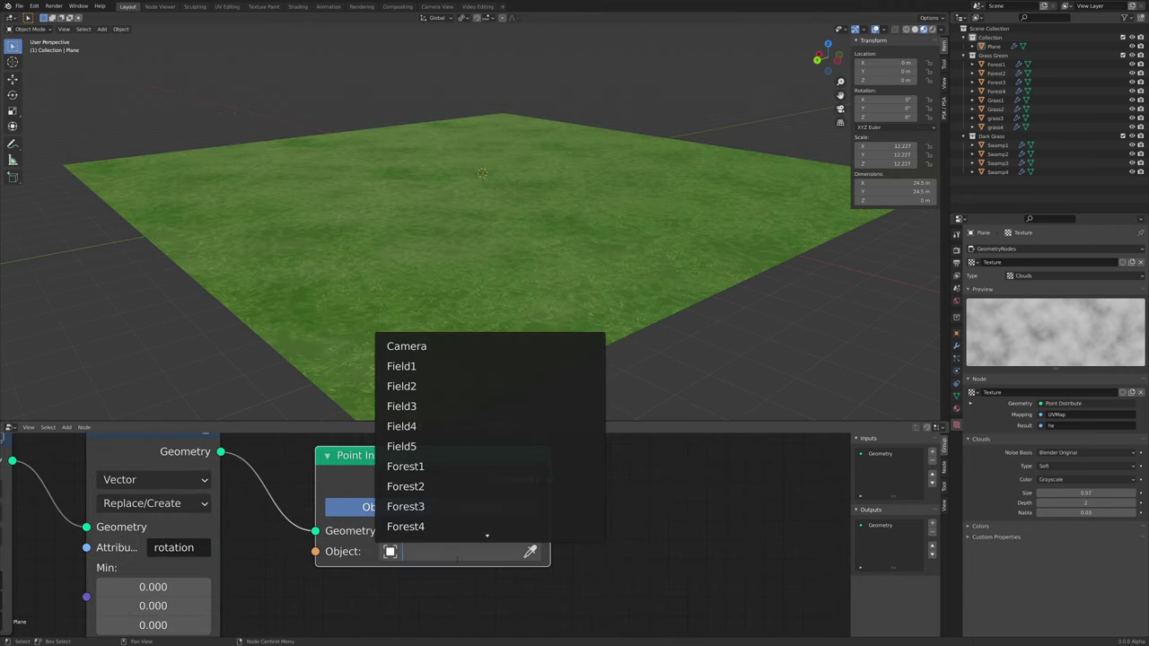
left_click(428, 367)
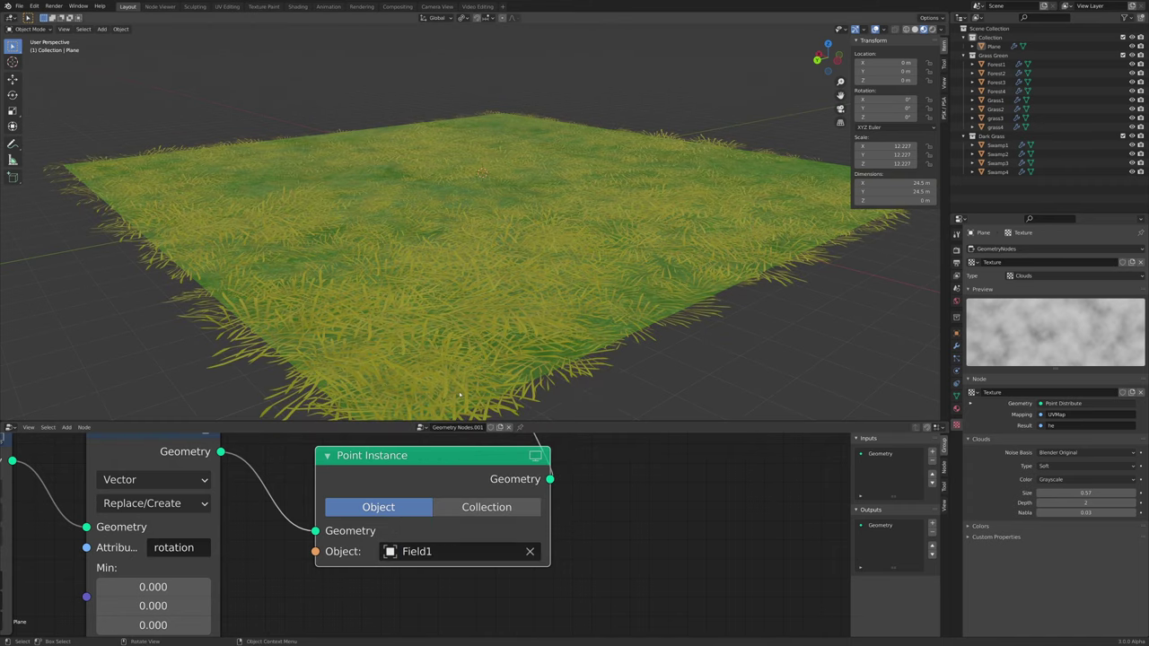
scroll(451, 402, "down", 4)
mouse_move(451, 402)
middle_mouse_down()
mouse_move(460, 362)
mouse_move(446, 397)
middle_mouse_up()
scroll(446, 397, "up", 4)
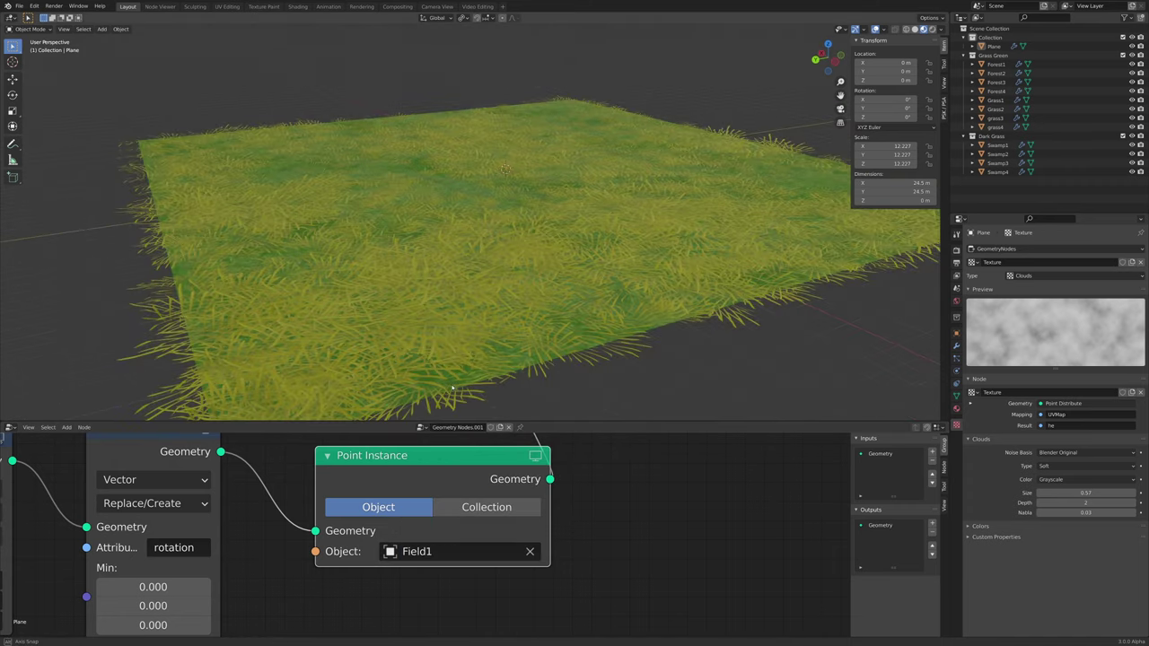
Switch the Point Instance node to Collection mode with the Grass Green collection and inspect the resulting field
left_click(457, 552)
key("Escape")
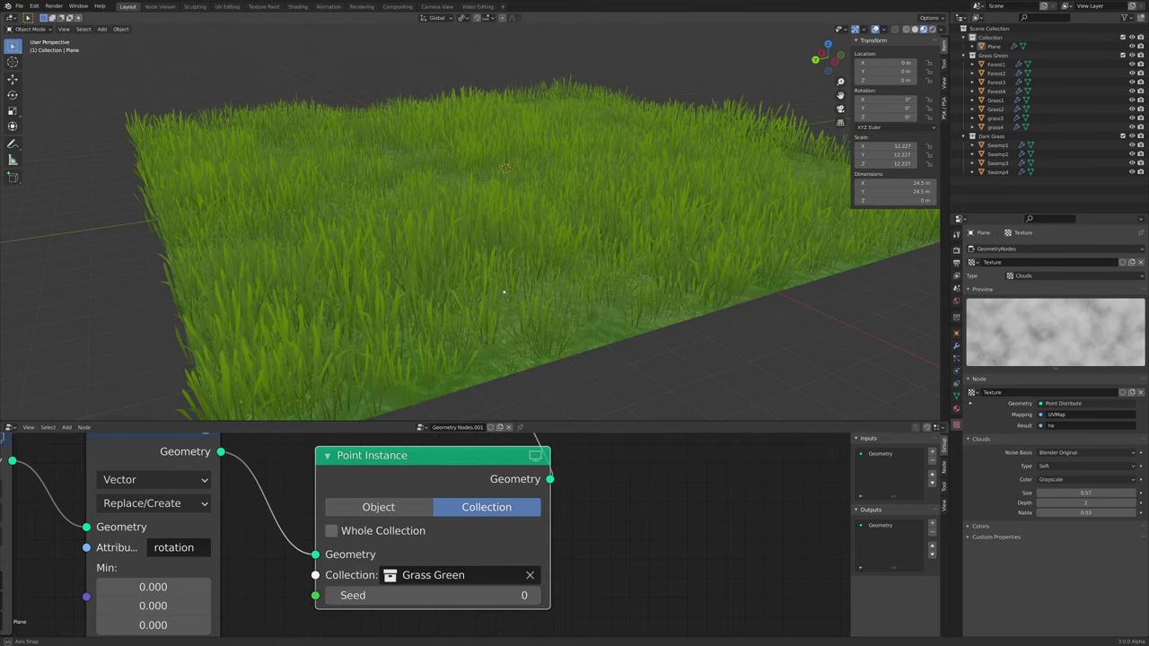
middle_click_drag(490, 359, 583, 296)
scroll(483, 309, "up", 3)
scroll(516, 298, "down", 6)
scroll(580, 310, "up", 6)
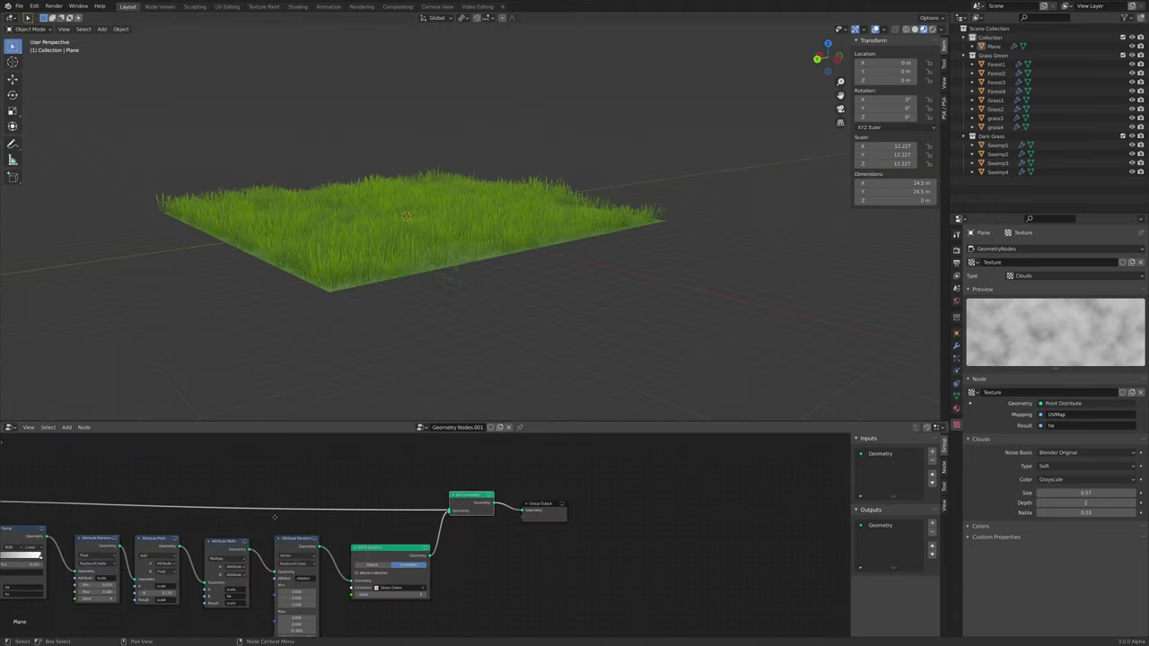
Connect the Point Instance geometry directly to the Group Output, bypassing Join Geometry, and inspect the grass without the ground plane
scroll(359, 538, "up", 3)
middle_click_drag(296, 516, 369, 527)
scroll(439, 523, "down", 2)
scroll(359, 256, "up", 1)
middle_click_drag(359, 251, 434, 285)
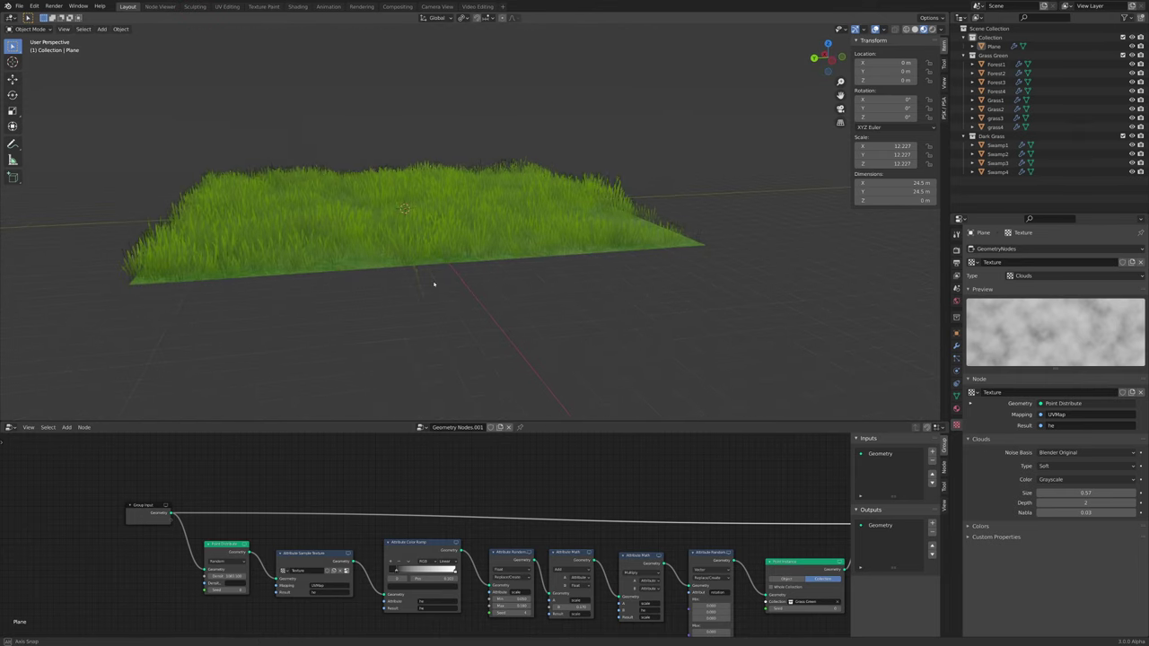
middle_click_drag(552, 509, 416, 505)
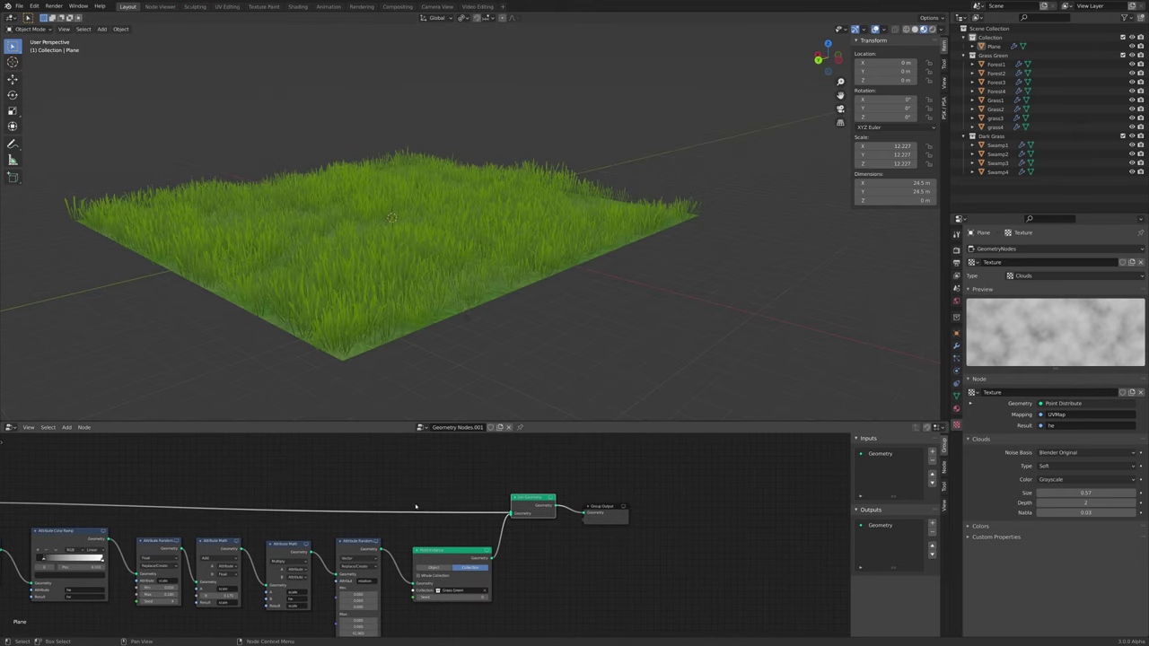
scroll(485, 533, "up", 4)
middle_click_drag(486, 533, 456, 532)
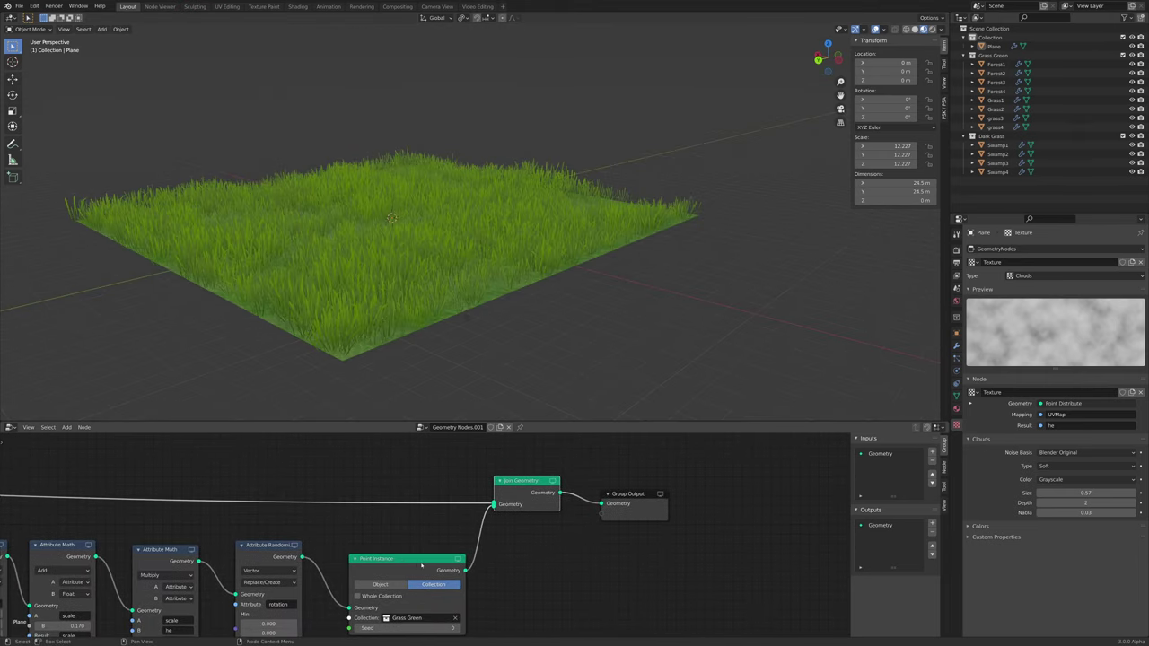
left_click_drag(465, 570, 536, 532)
left_click_drag(597, 504, 600, 503)
middle_click_drag(462, 292, 402, 310)
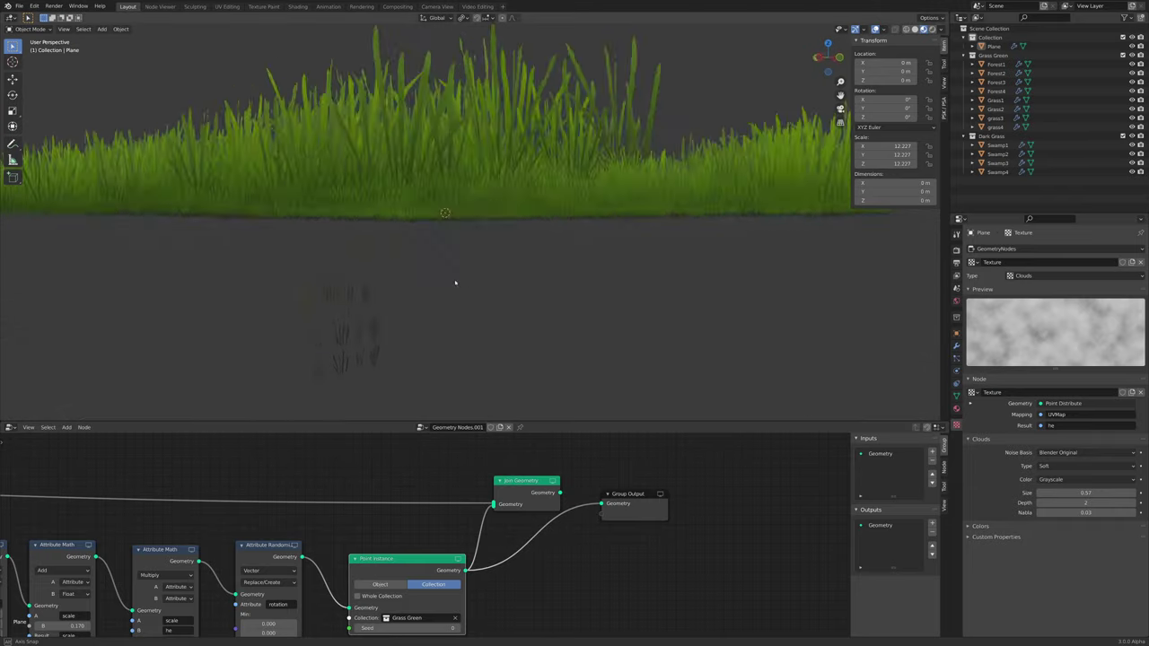
scroll(418, 299, "down", 3)
scroll(395, 320, "up", 4)
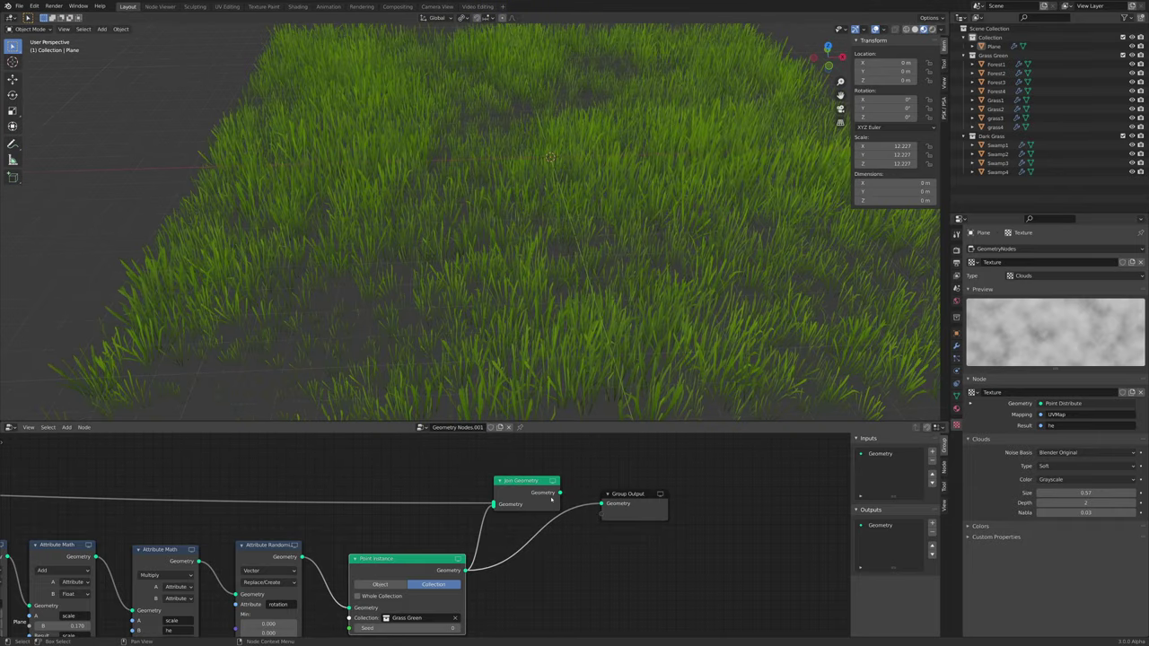
Reconnect the Join Geometry output to the Group Output and move the Join Geometry node closer to it
left_click_drag(579, 502, 601, 502)
middle_click_drag(453, 310, 376, 258)
scroll(423, 263, "down", 4)
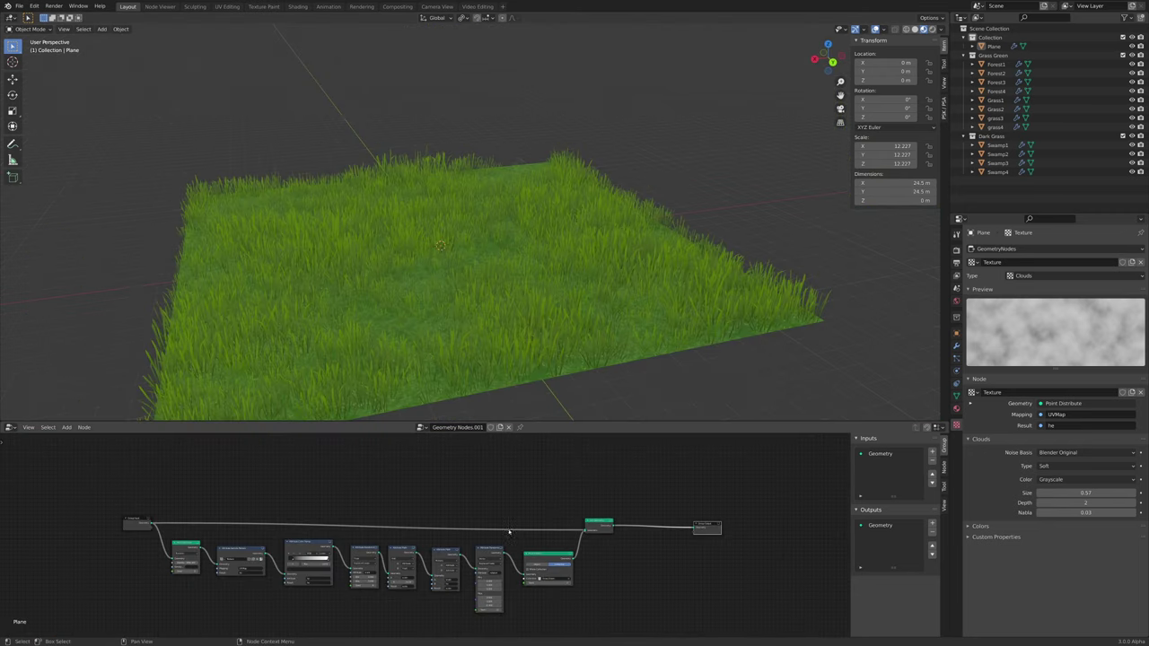
scroll(616, 529, "up", 3)
scroll(351, 352, "up", 1)
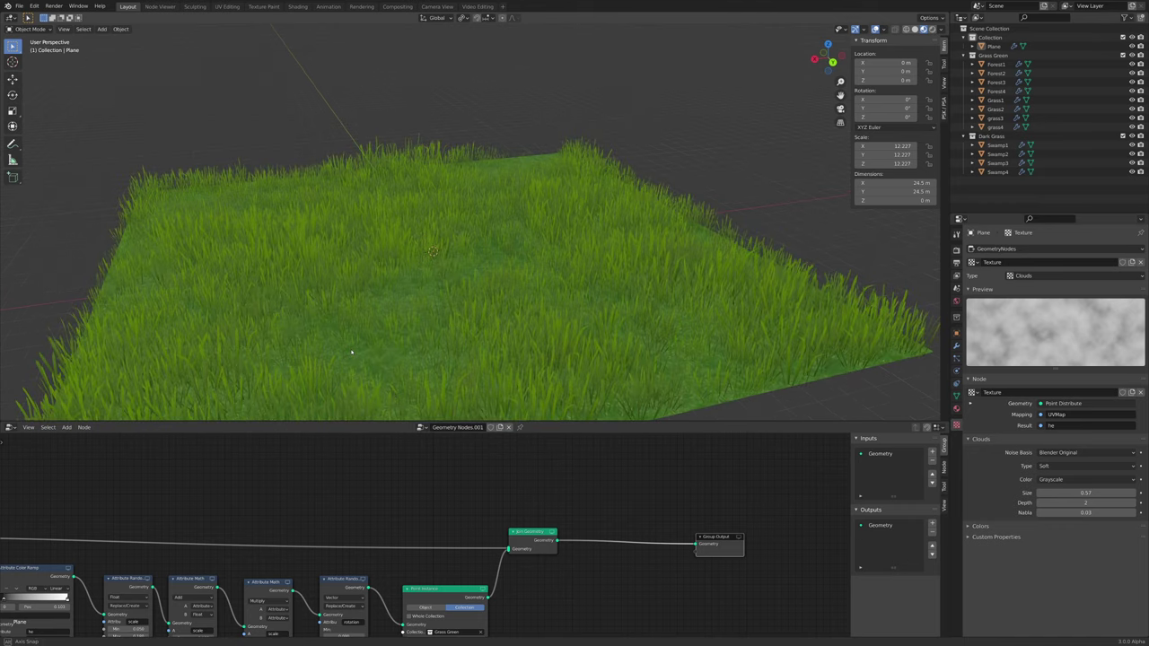
left_click_drag(534, 536, 588, 539)
Make room in the node chain and insert an Attribute Math node between Attribute Color Ramp and the scale Attribute Randomize node
scroll(425, 530, "down", 5)
middle_click_drag(347, 505, 557, 448)
scroll(430, 503, "up", 7)
middle_click_drag(300, 513, 509, 546)
left_click_drag(320, 497, 180, 508)
left_click_drag(422, 511, 290, 526)
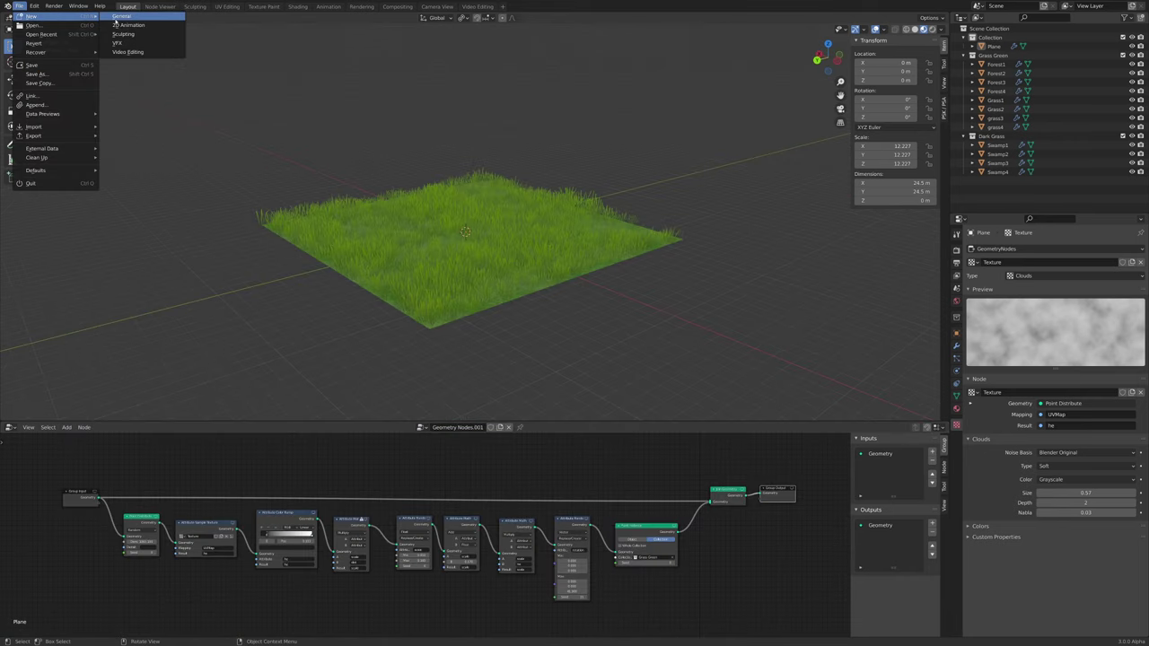
Create a new General file and delete the default camera, cube and light
left_click(117, 17)
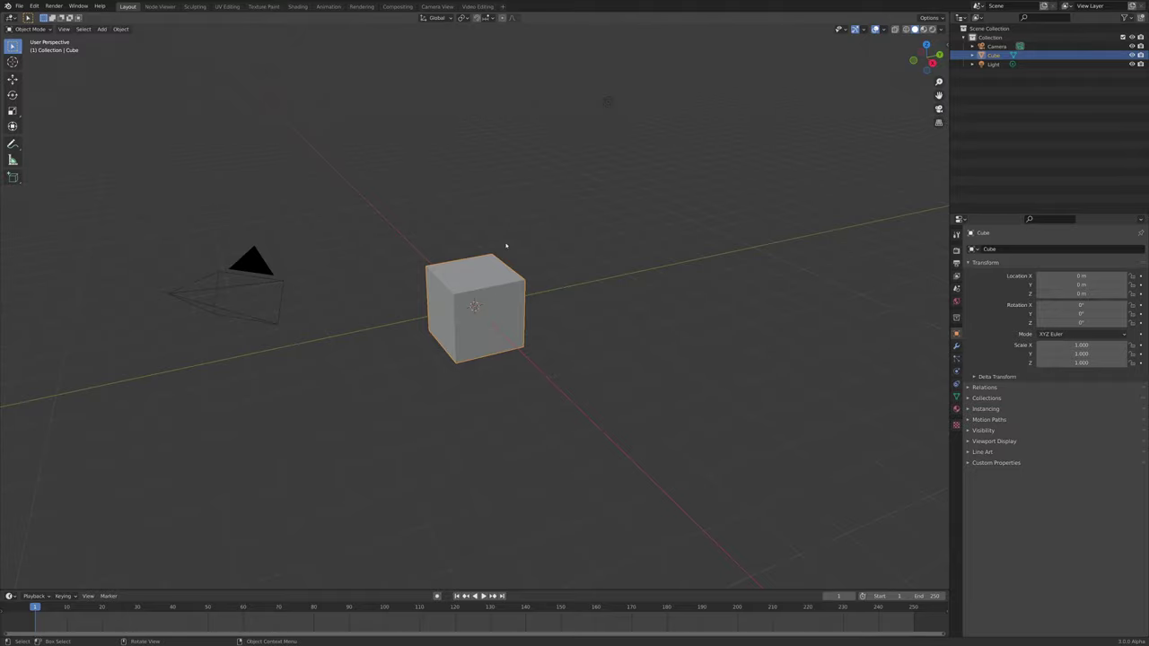
scroll(537, 251, "down", 3)
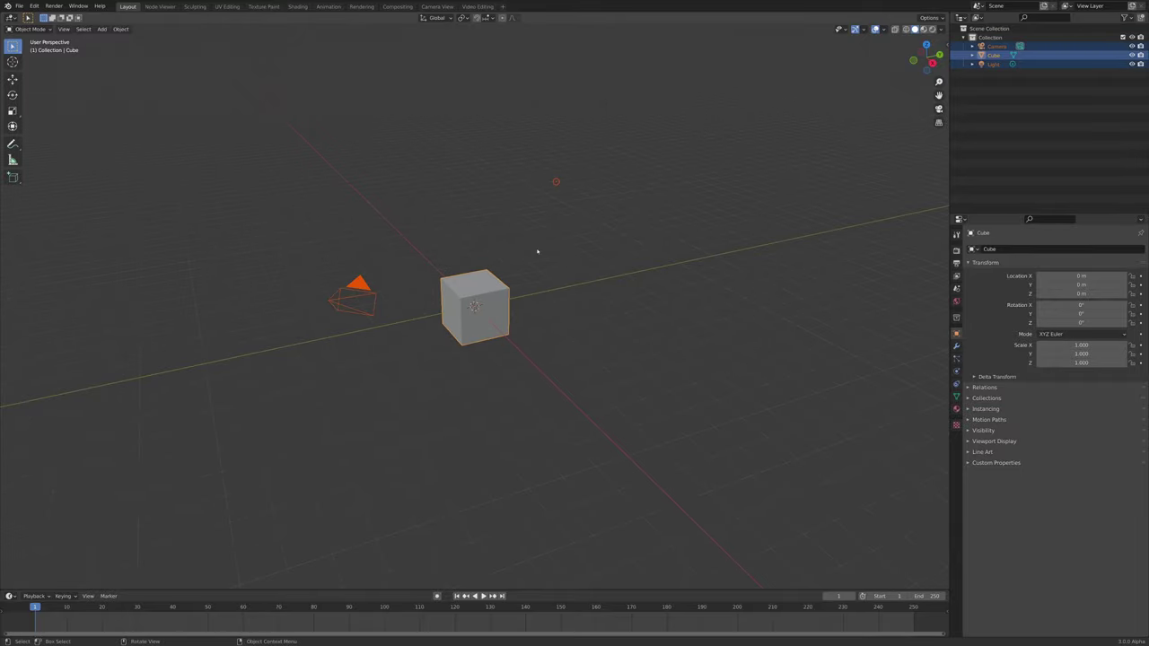
key("Delete")
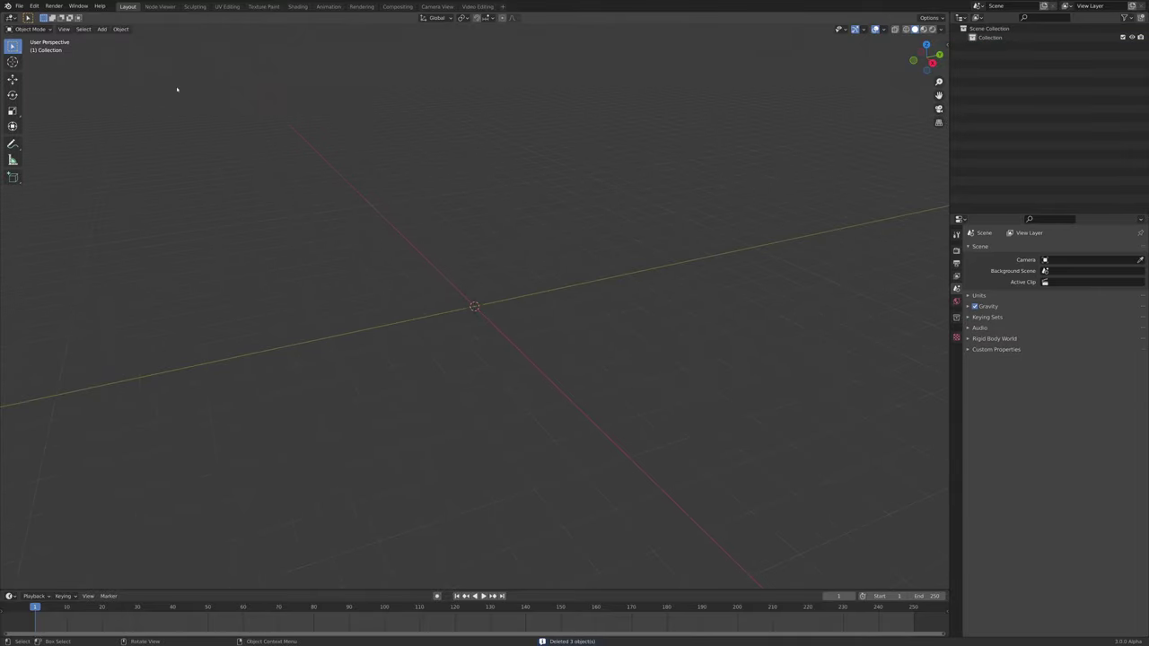
Append the banana character scene from creative.blend in the Projects folder
left_click(18, 6)
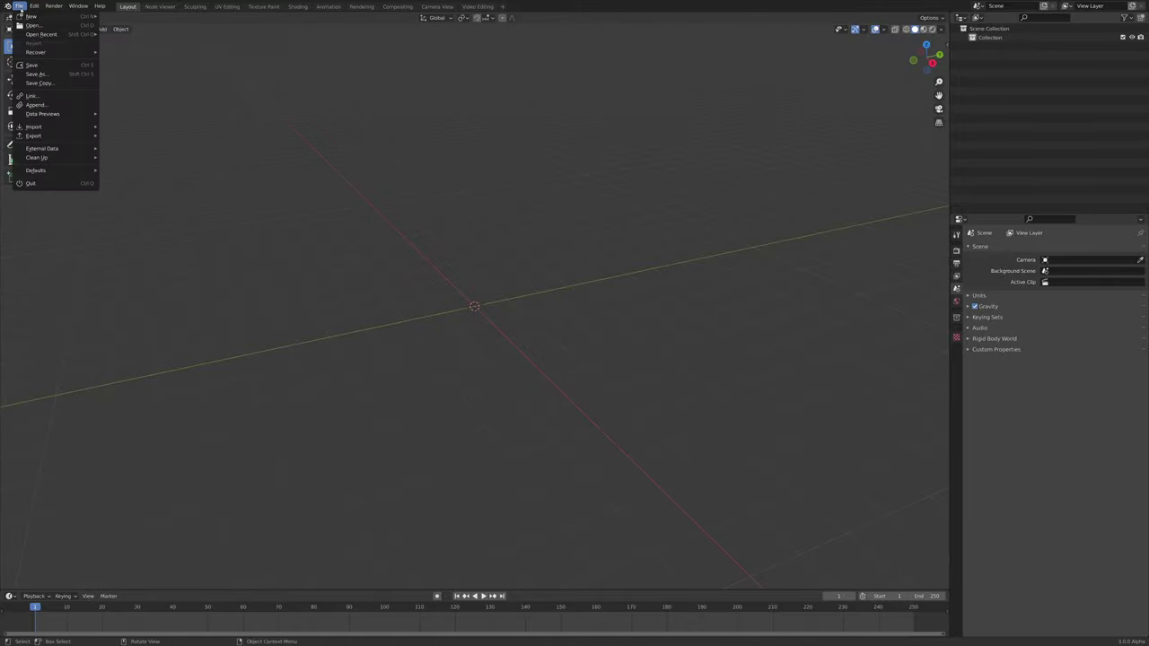
left_click(55, 108)
left_click_drag(492, 279, 479, 173)
left_click(180, 380)
scroll(564, 357, "down", 3)
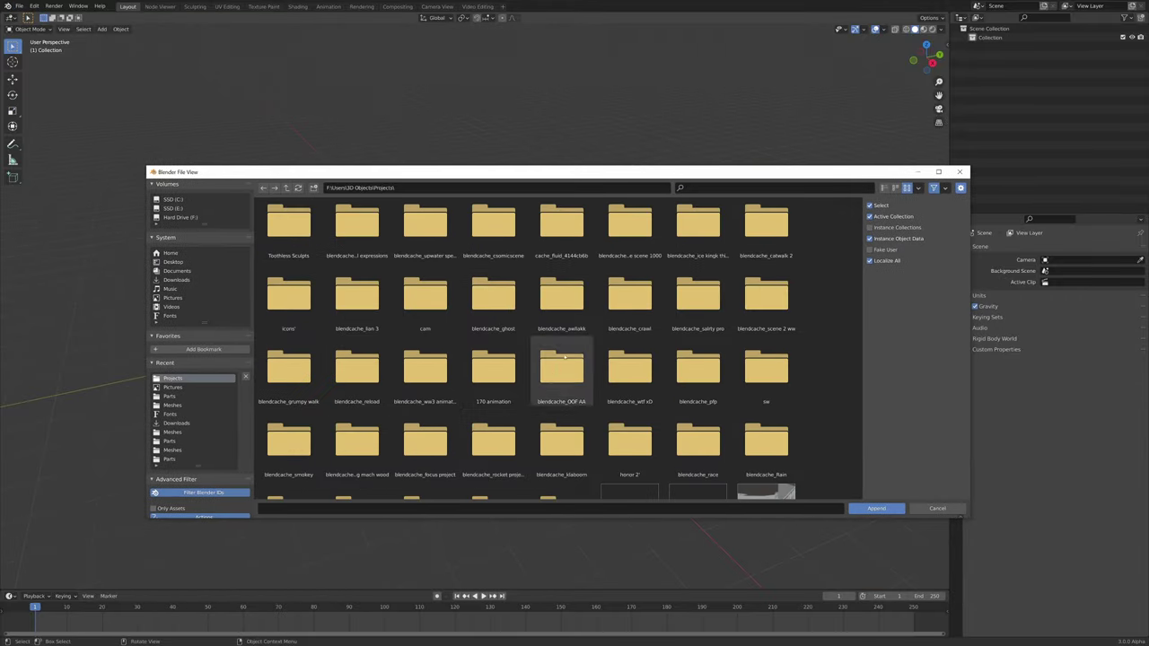
scroll(673, 332, "down", 5)
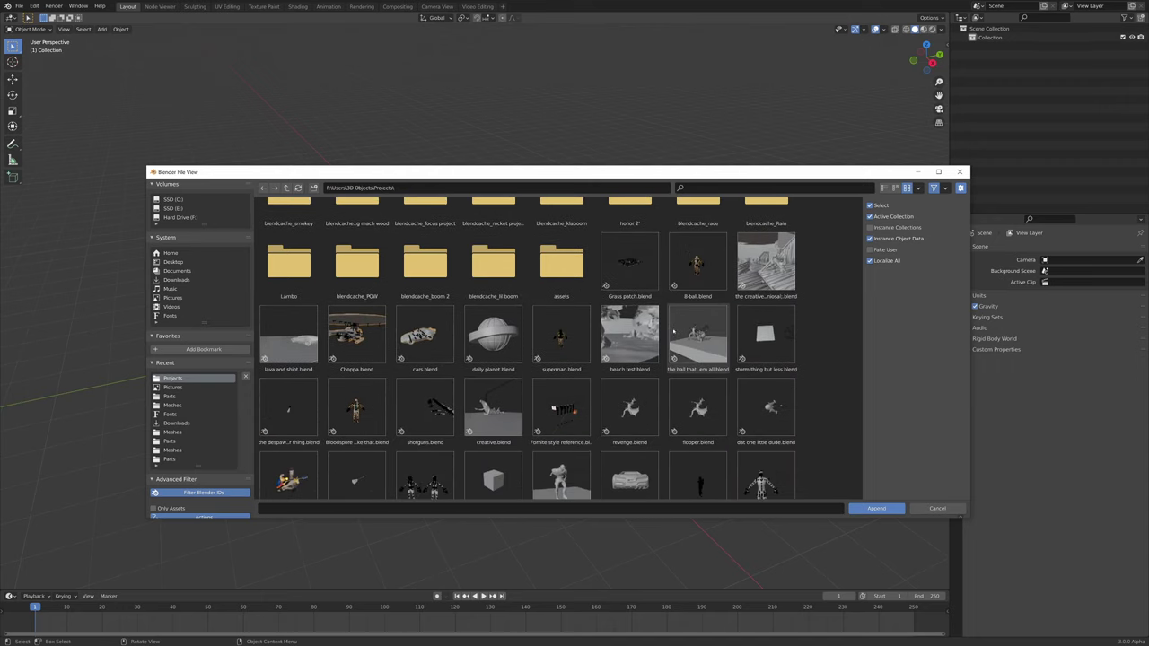
scroll(671, 334, "down", 1)
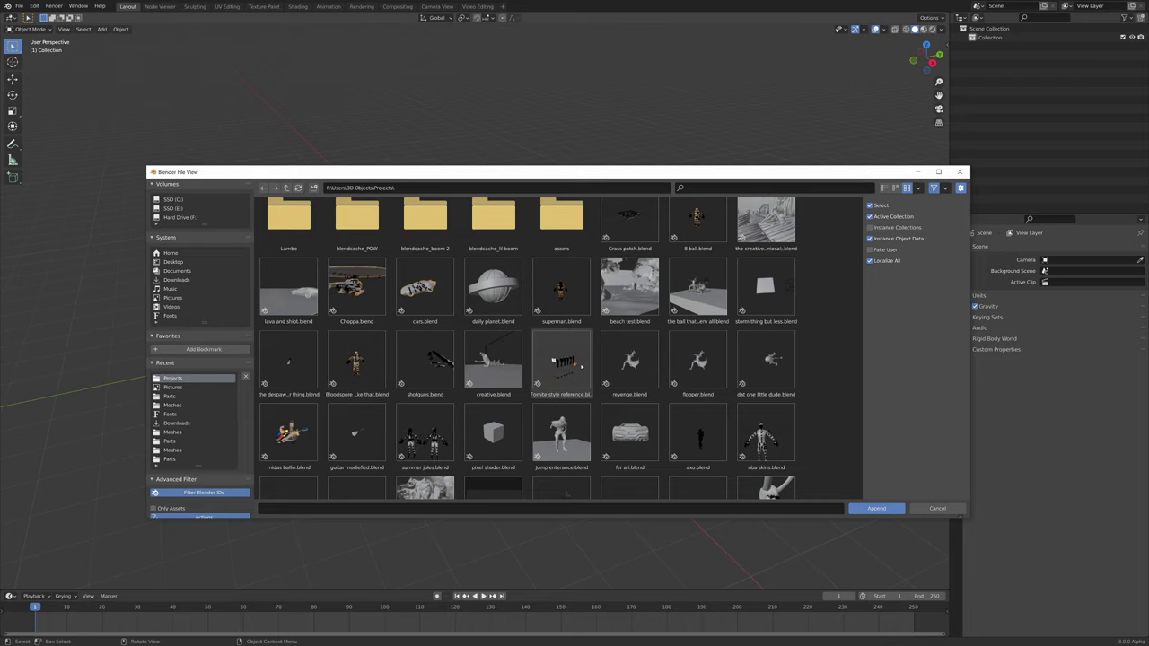
double_click(492, 359)
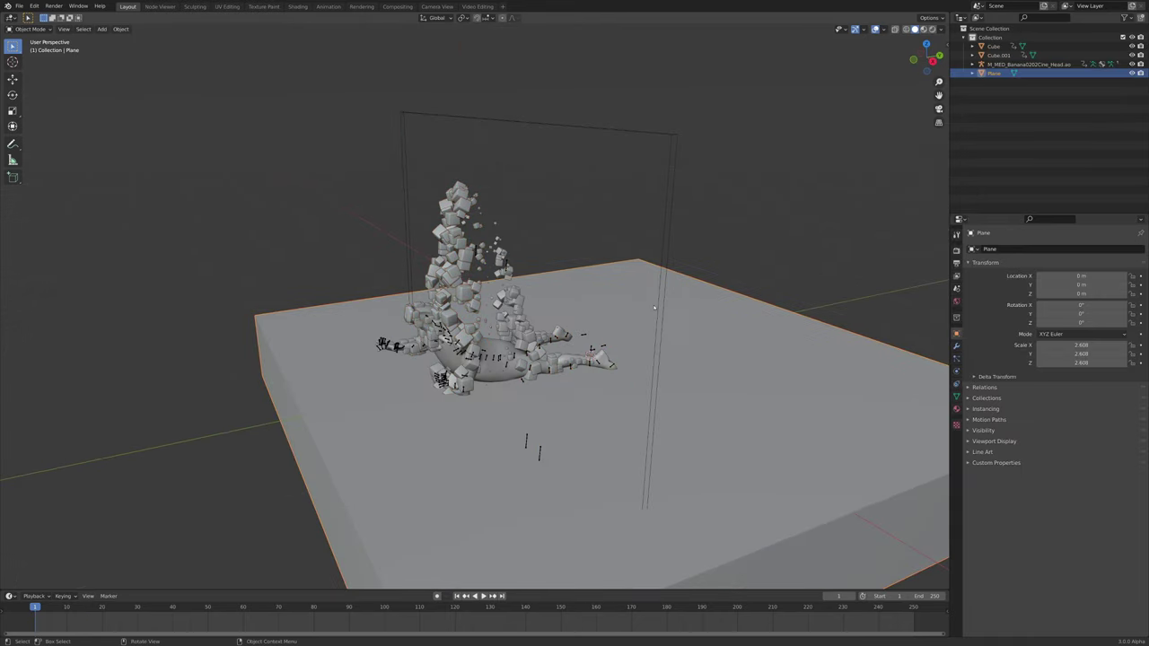
Move the upright Cube frame along Y to about 0.49 m and display the viewport in Material Preview
left_click(659, 306)
key("g")
key("y")
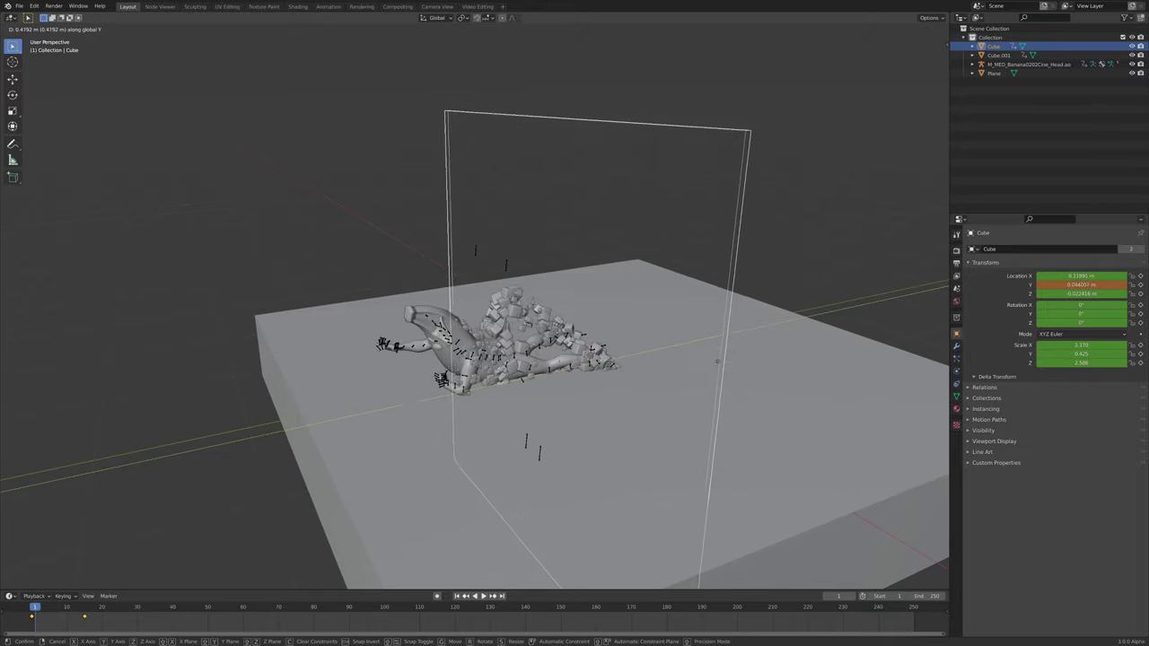
left_click(776, 348)
left_click(924, 30)
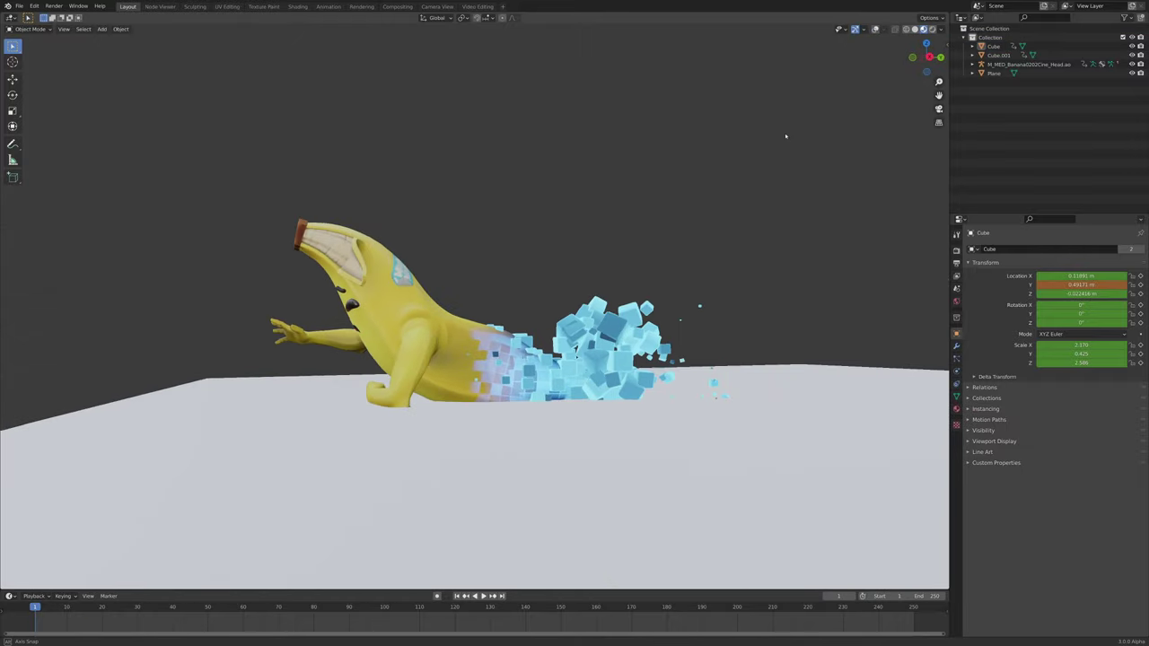
scroll(785, 136, "down", 4)
middle_click_drag(784, 135, 784, 173)
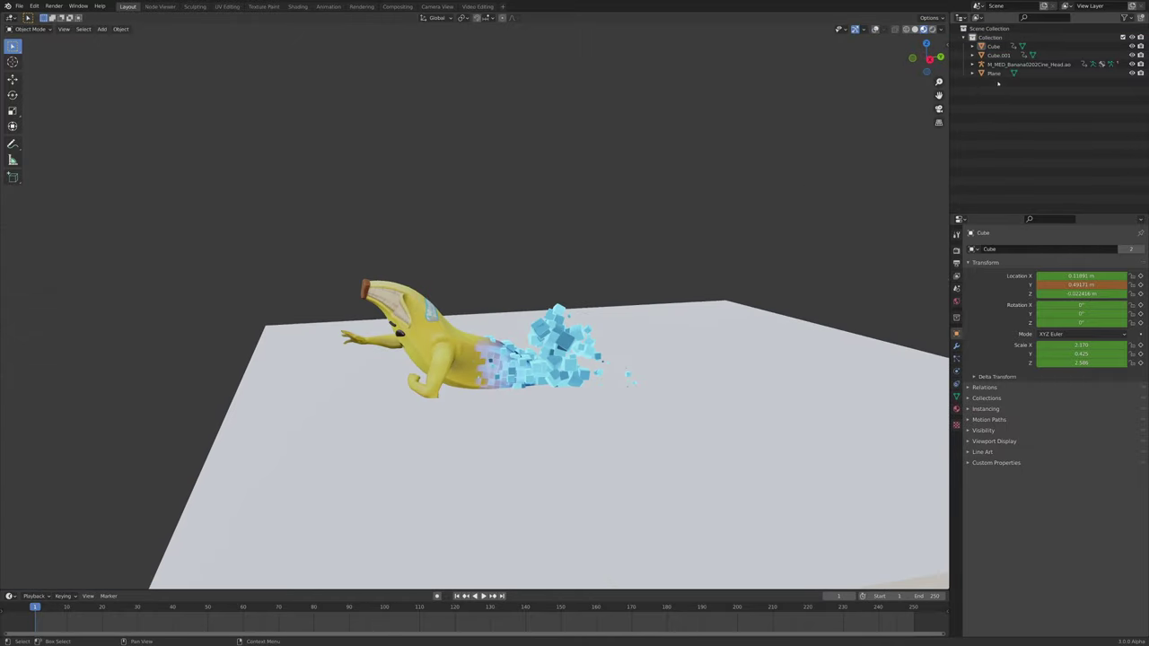
Select the Cube frame and move it along Y to about -0.47 m
left_click(994, 46)
key("g")
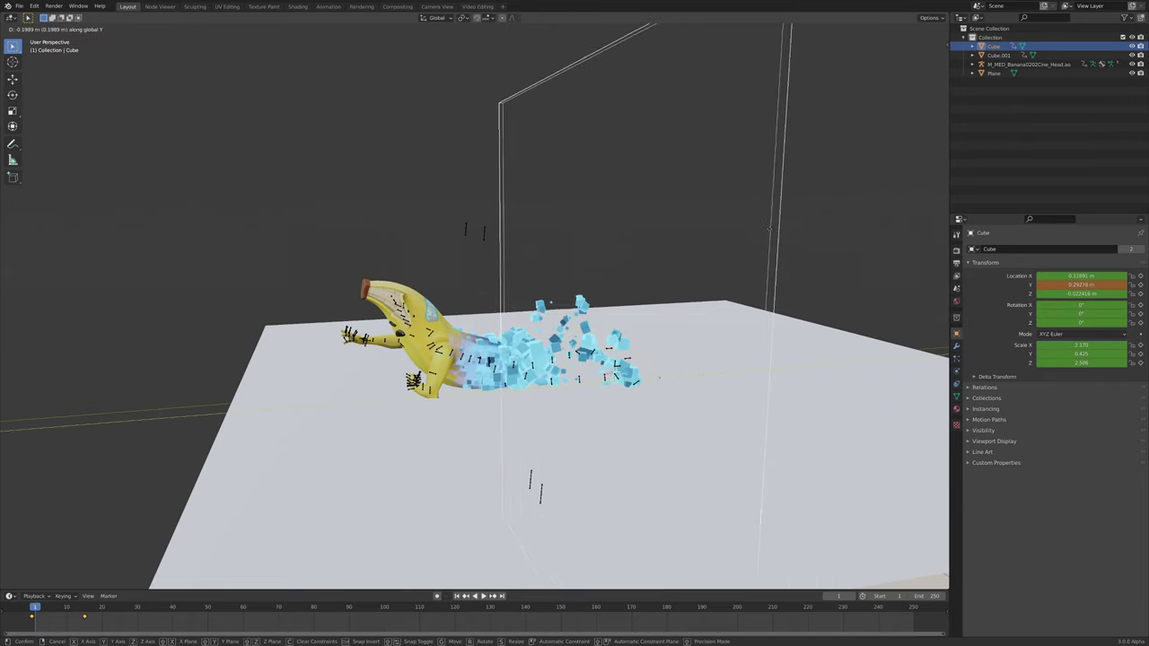
key("g")
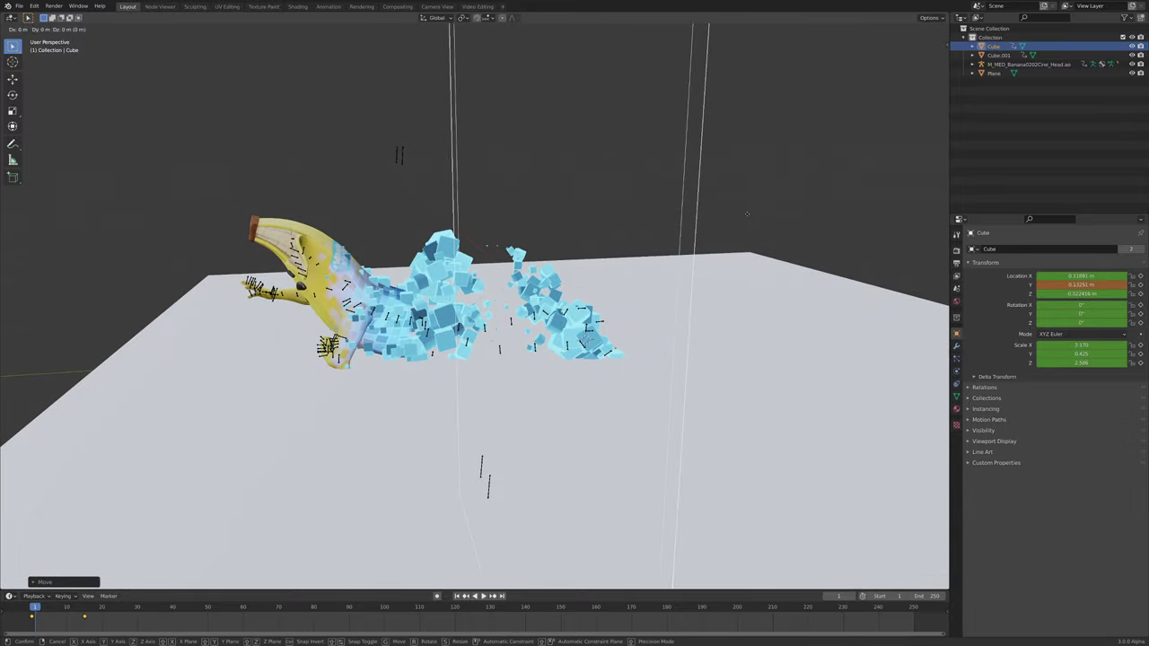
key("y")
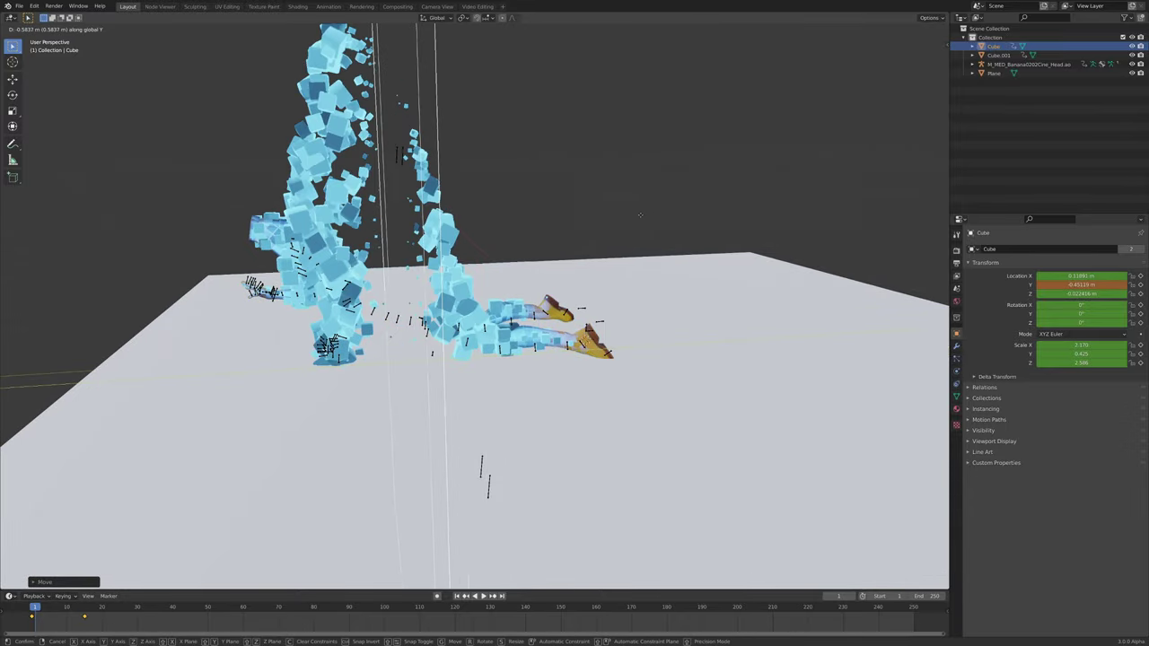
left_click(616, 225)
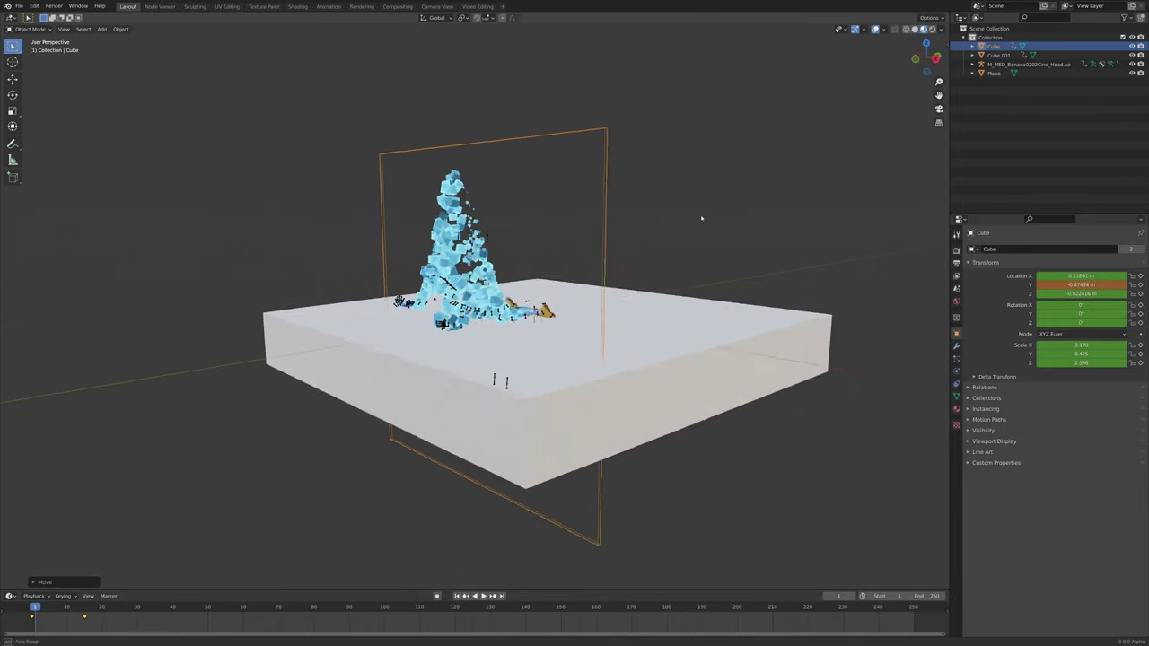
Put the Cube frame in Edit Mode and shift its mesh in the positive Y direction with the Move tool
middle_click_drag(703, 218, 626, 224)
scroll(626, 225, "up", 2)
key("Tab")
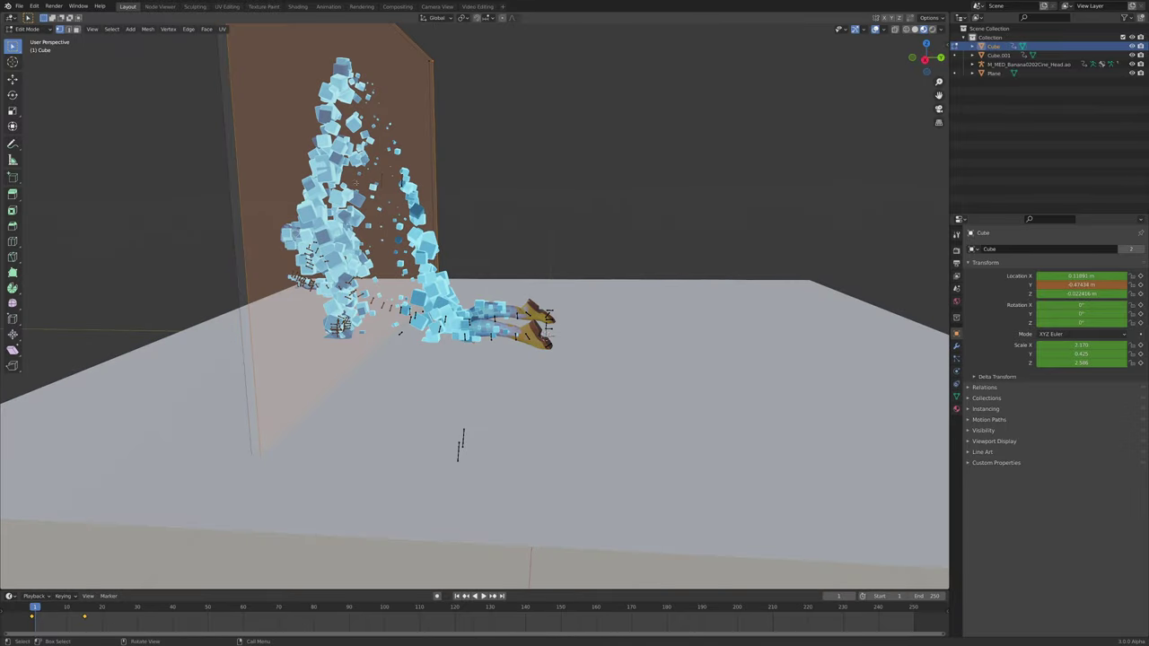
left_click(13, 79)
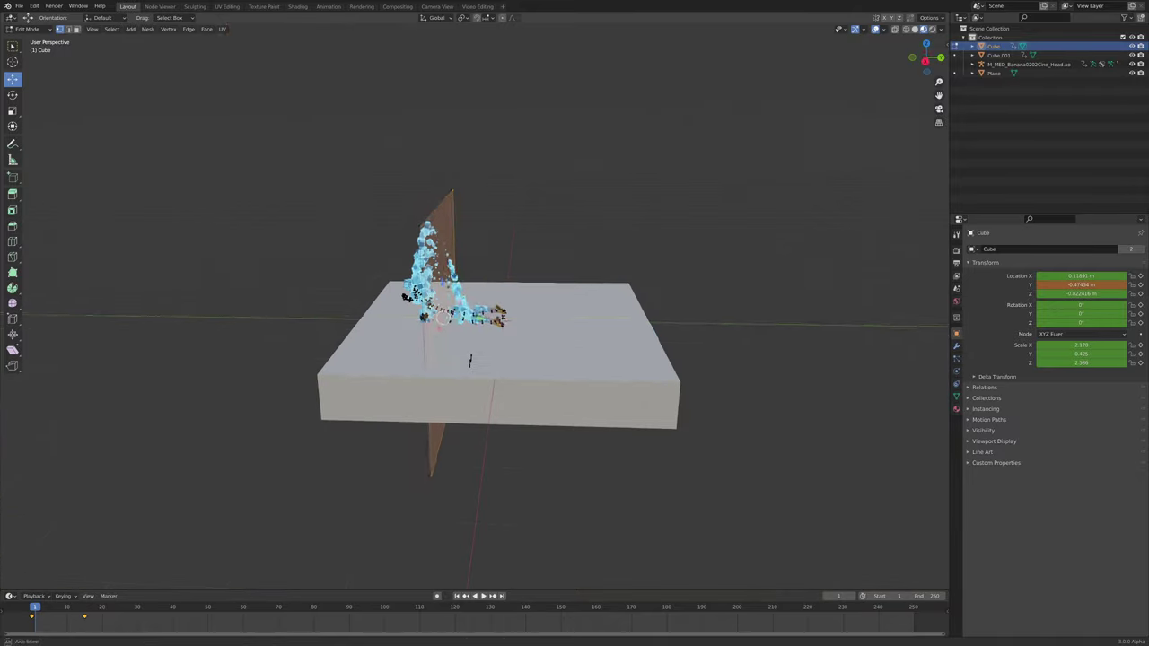
left_click_drag(487, 317, 526, 317)
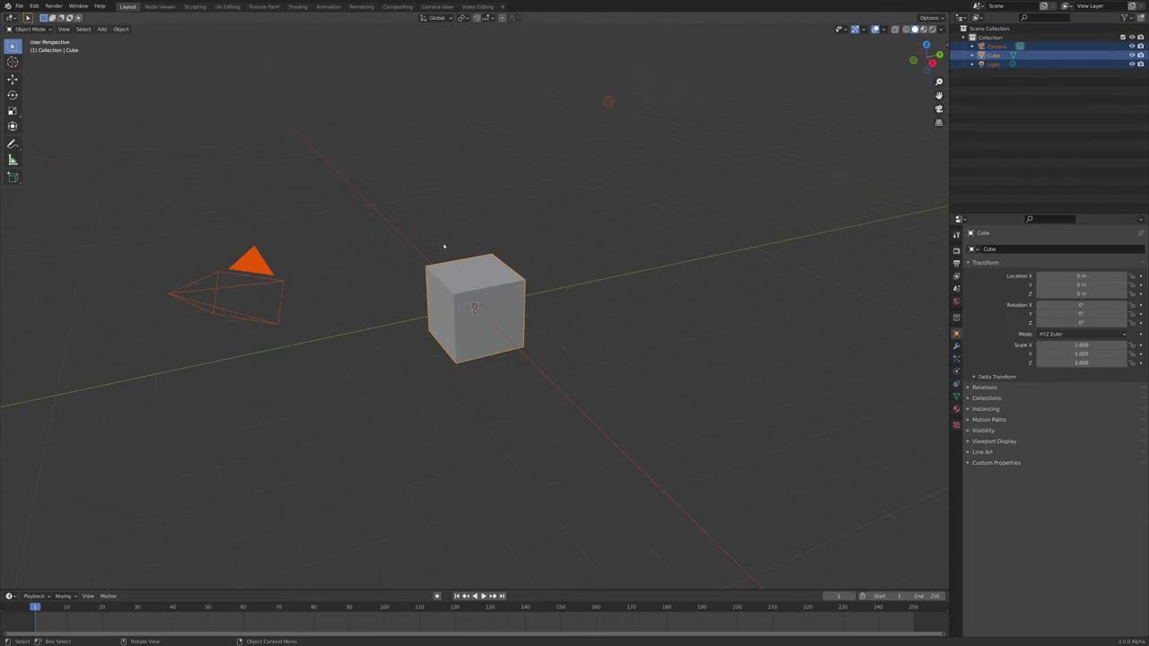
Clear the fresh scene by deleting its default camera, cube and light
key("Delete")
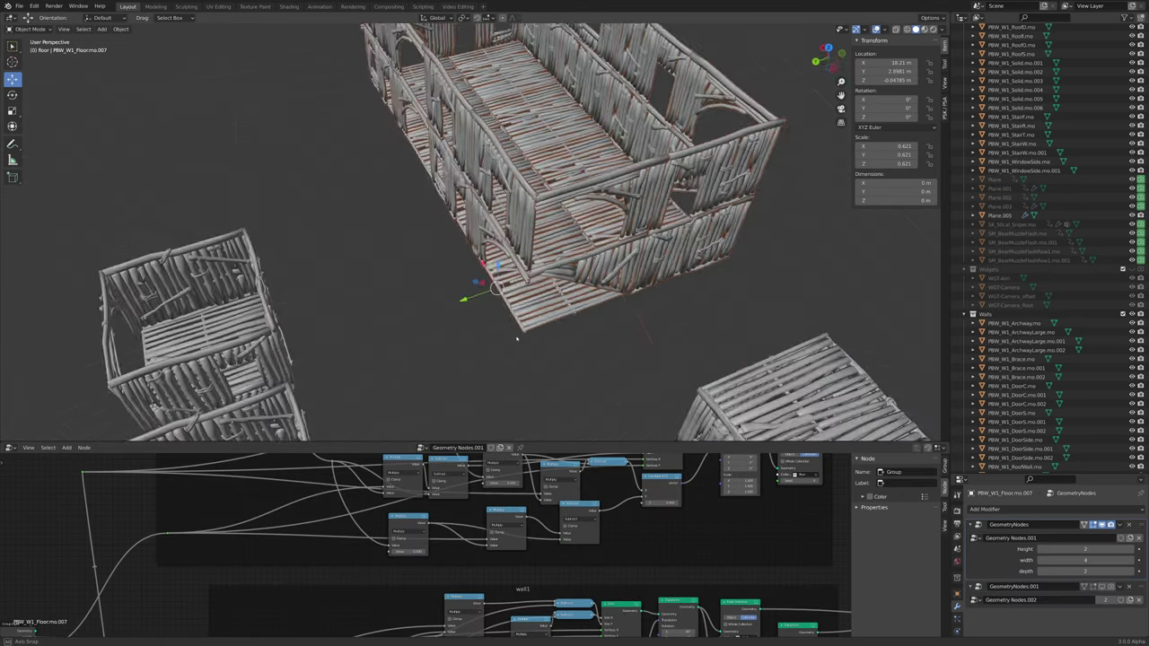
Set the large wooden building's GeometryNodes modifier to Height 6, width 8 and depth 2
middle_click_drag(516, 339, 574, 286)
scroll(476, 314, "down", 5)
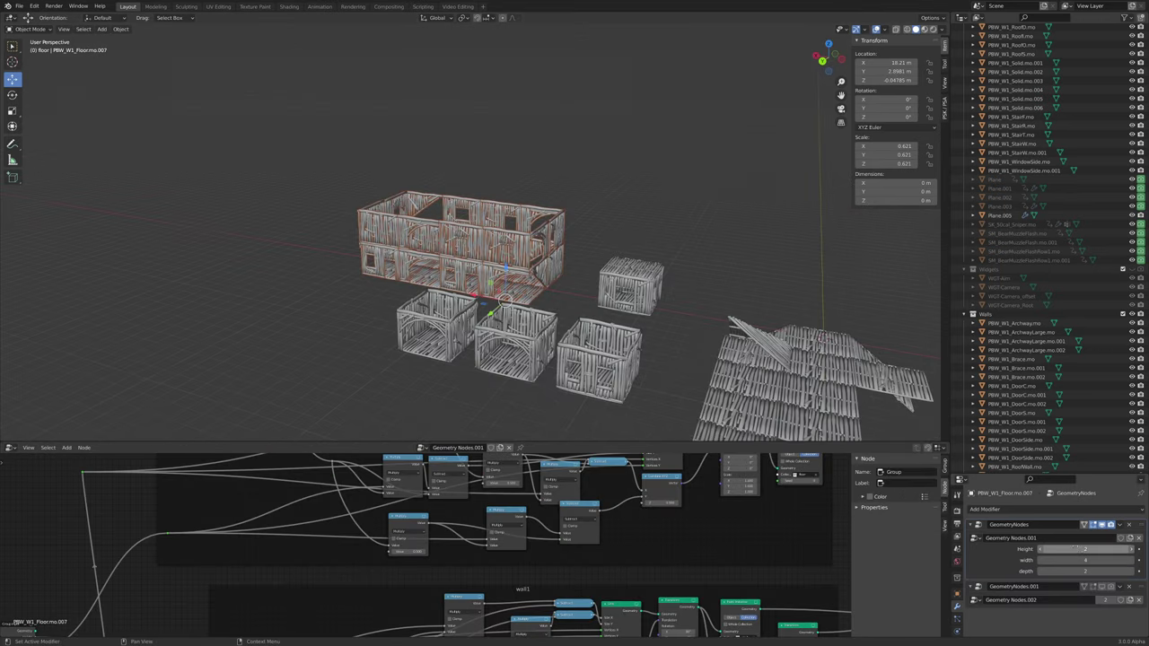
mouse_move(1075, 549)
left_mouse_down()
mouse_move(1127, 560)
mouse_move(1073, 560)
mouse_move(1099, 560)
mouse_move(1089, 560)
left_mouse_up()
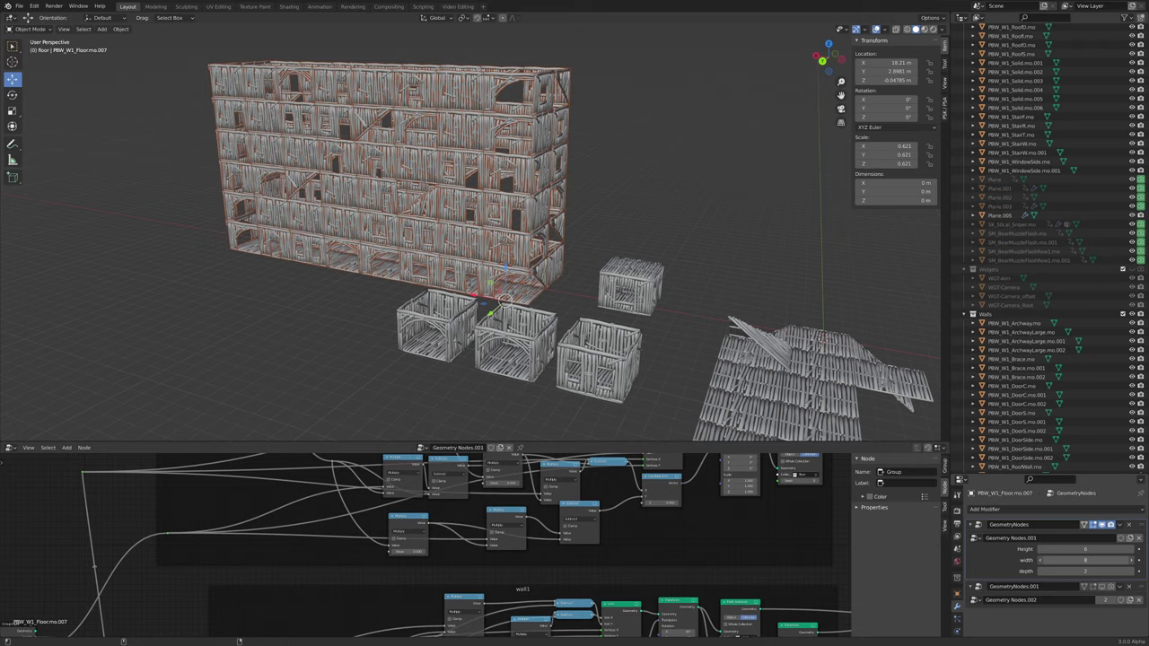
middle_click_drag(771, 341, 700, 354)
mouse_move(1085, 571)
left_mouse_down()
mouse_move(1101, 571)
mouse_move(1084, 570)
left_mouse_up()
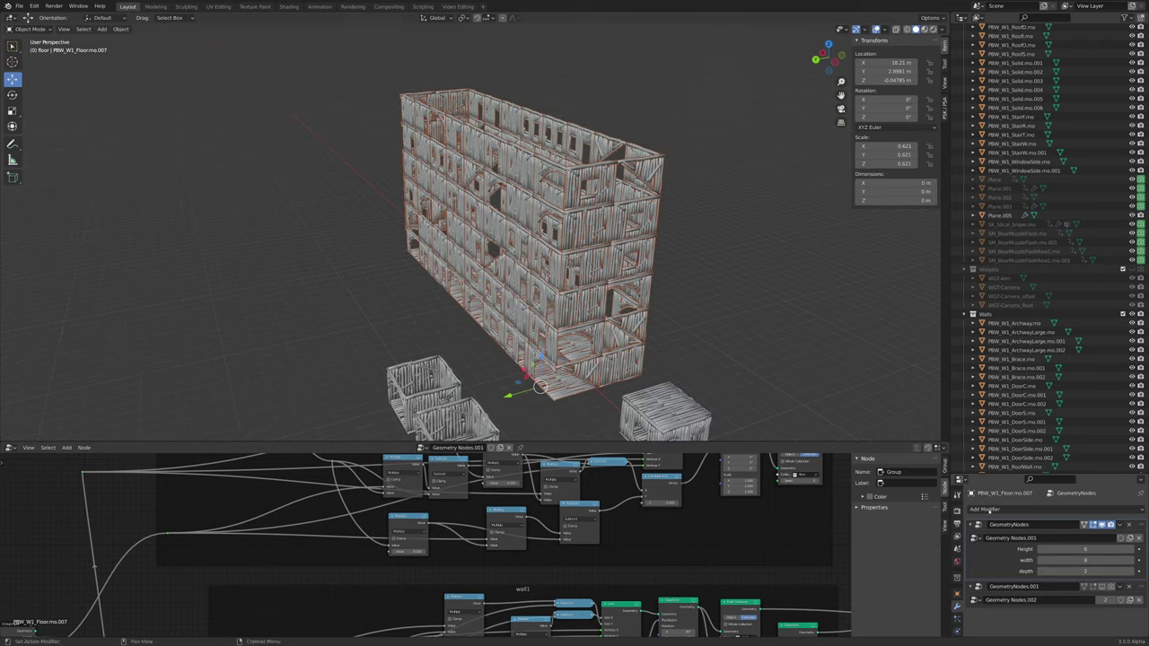
Inspect the enlarged wooden building from several angles and review the wall sections of its Geometry Nodes.001 tree
scroll(718, 341, "up", 4)
mouse_move(723, 328)
middle_mouse_down()
mouse_move(681, 368)
mouse_move(731, 356)
mouse_move(673, 287)
mouse_move(544, 279)
mouse_move(593, 247)
mouse_move(709, 342)
middle_mouse_up()
scroll(704, 364, "down", 4)
scroll(731, 356, "up", 3)
scroll(544, 279, "down", 6)
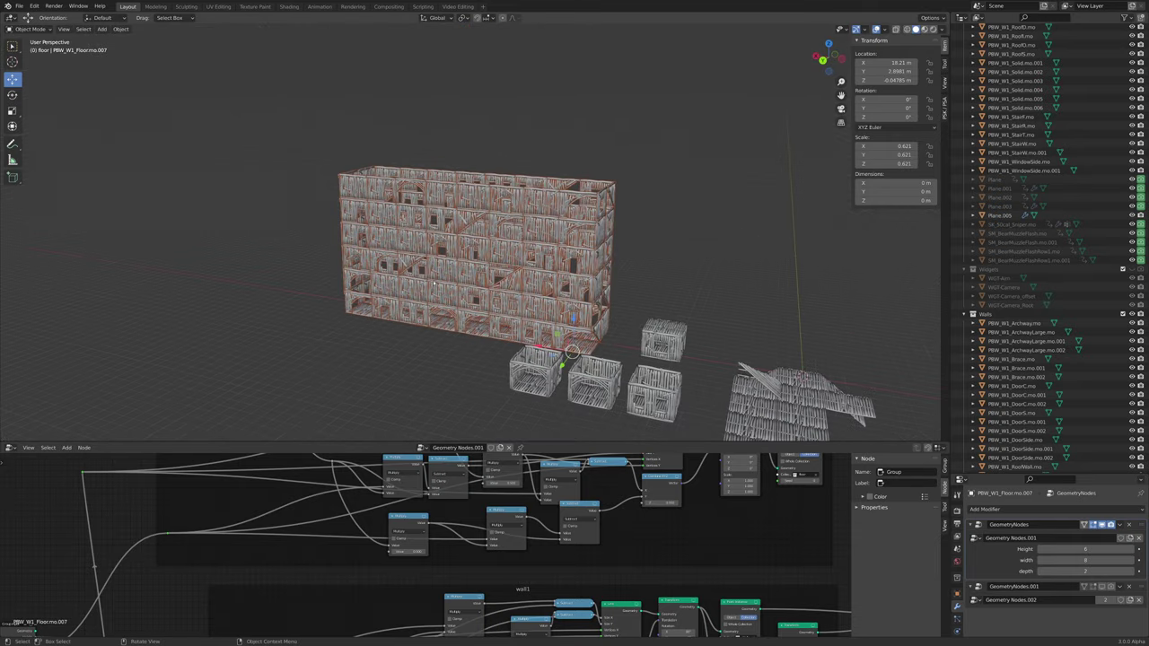
scroll(560, 526, "down", 6)
scroll(560, 526, "down", 3)
middle_click_drag(560, 526, 484, 486)
scroll(476, 494, "up", 3)
scroll(475, 498, "down", 3)
middle_click_drag(537, 588, 481, 541)
scroll(482, 541, "up", 2)
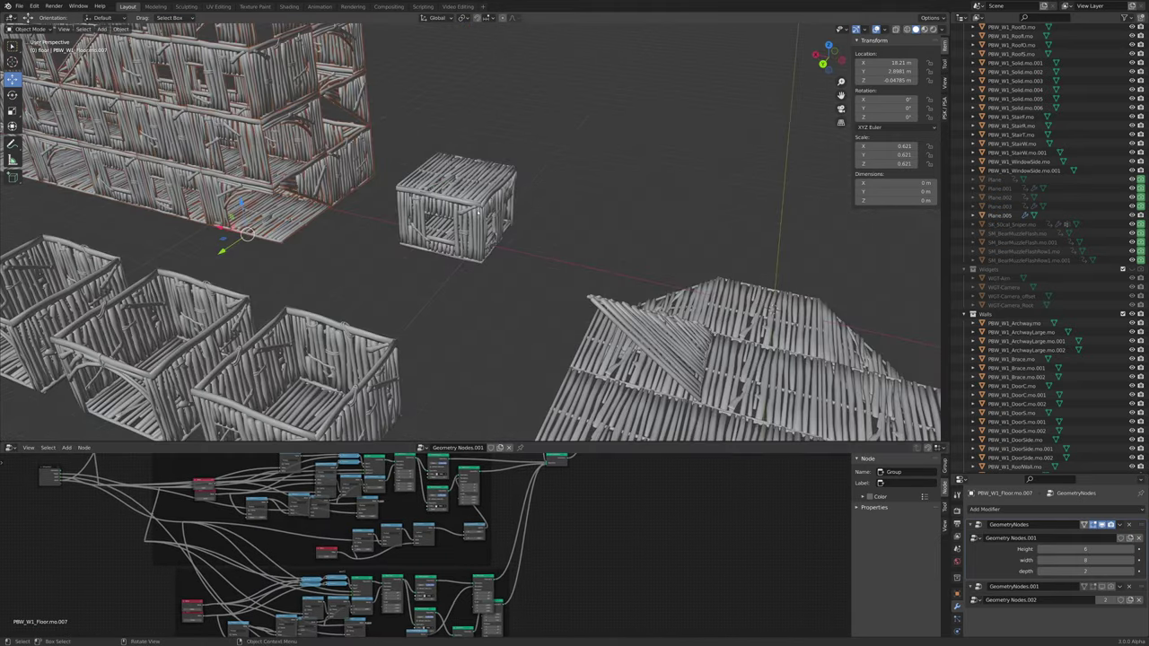
Select the small roofed wooden tower and set its Tower modifier's Count to 4
left_click(453, 199)
middle_click_drag(453, 199, 473, 257)
middle_click_drag(928, 464, 936, 503, "shift")
left_click_drag(1131, 560, 1146, 561)
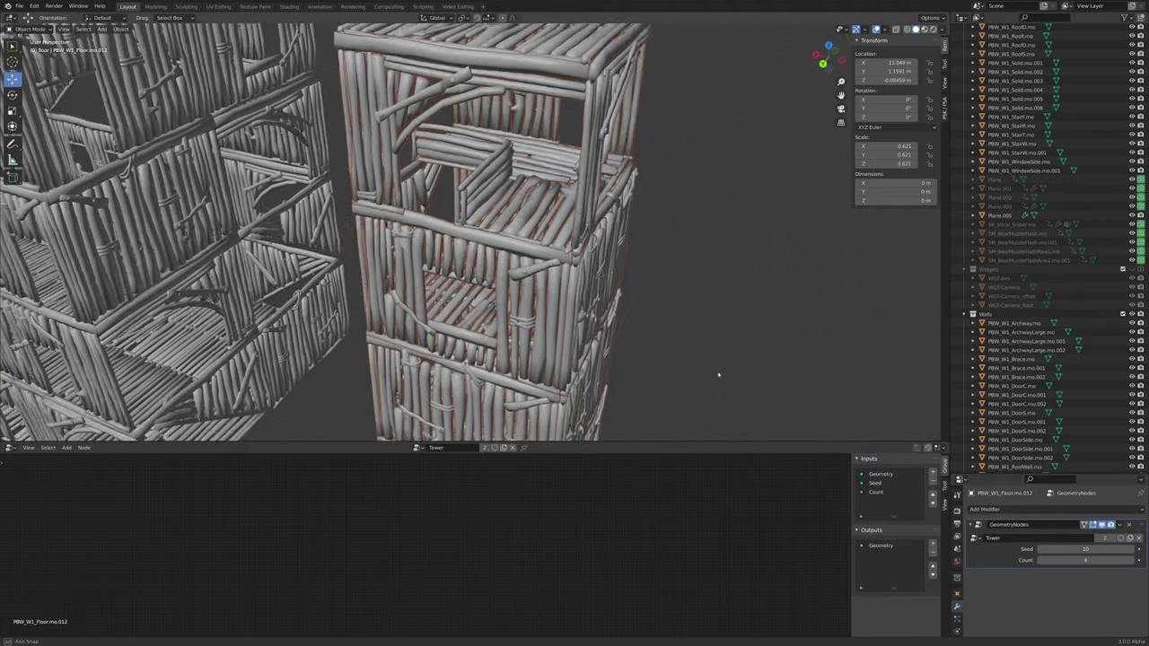
Inspect the four-storey wooden tower up close and from several angles, including its walls and open top floor
middle_click_drag(717, 377, 652, 376)
scroll(652, 377, "up", 3)
scroll(572, 337, "down", 2)
middle_click_drag(573, 336, 615, 325)
scroll(544, 348, "up", 4)
scroll(549, 347, "down", 5)
scroll(511, 244, "up", 4)
scroll(548, 285, "down", 4)
scroll(479, 313, "down", 4)
Set the Tower modifier's Seed to 22 on the four-storey tower
left_click(1130, 549)
left_click(1131, 549)
left_click(1130, 549)
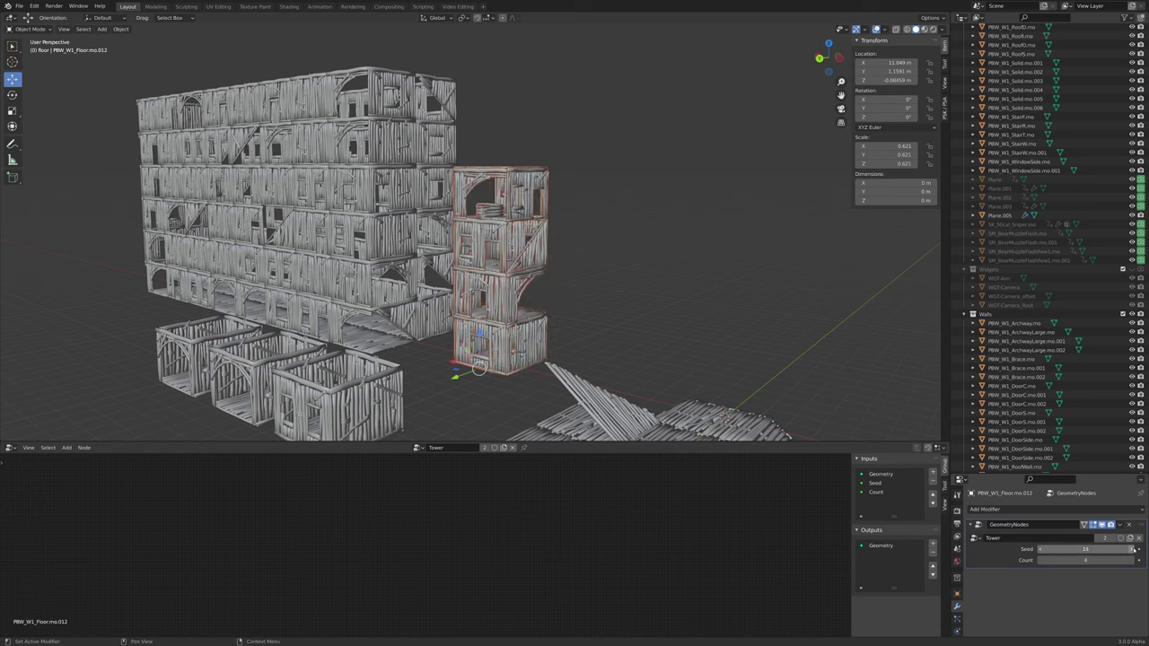
left_click(1130, 550)
left_click(1131, 549)
left_click(1131, 550)
left_click(1130, 549)
left_click(1131, 549)
left_click(1131, 549)
left_click(1130, 550)
double_click(1131, 549)
Duplicate the tower twice to form a row of three and set the farthest copy's Seed to 21
middle_click_drag(662, 393, 568, 347, "shift")
key("shift+d")
left_click(706, 362)
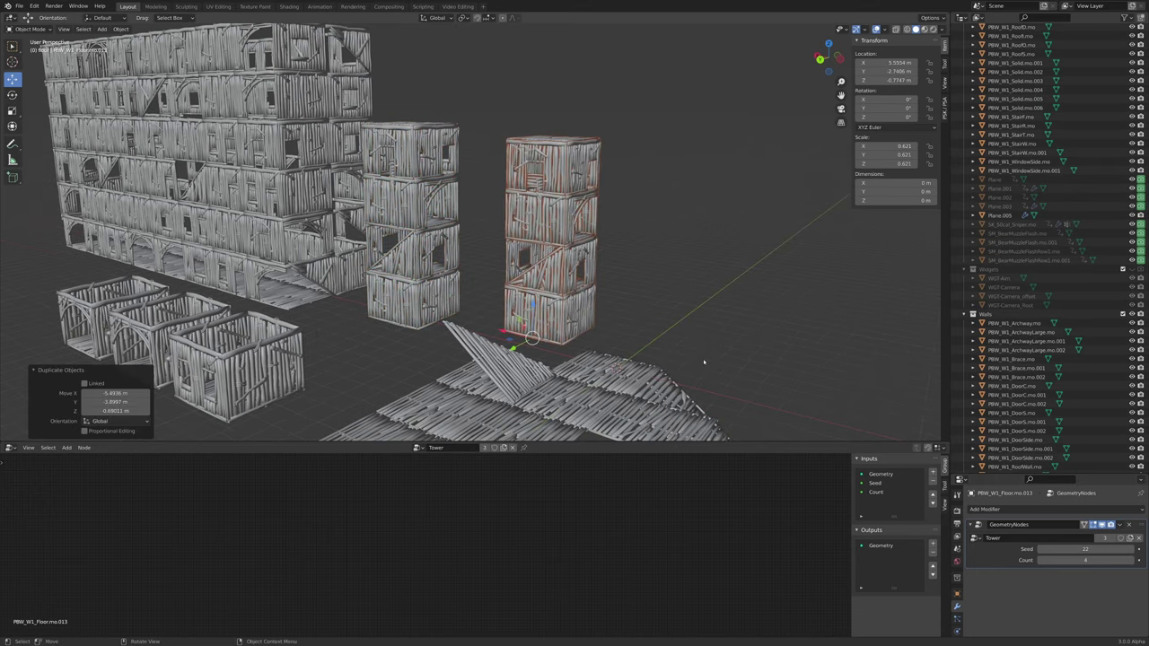
key("shift+d")
left_click(934, 346)
left_click(1041, 549)
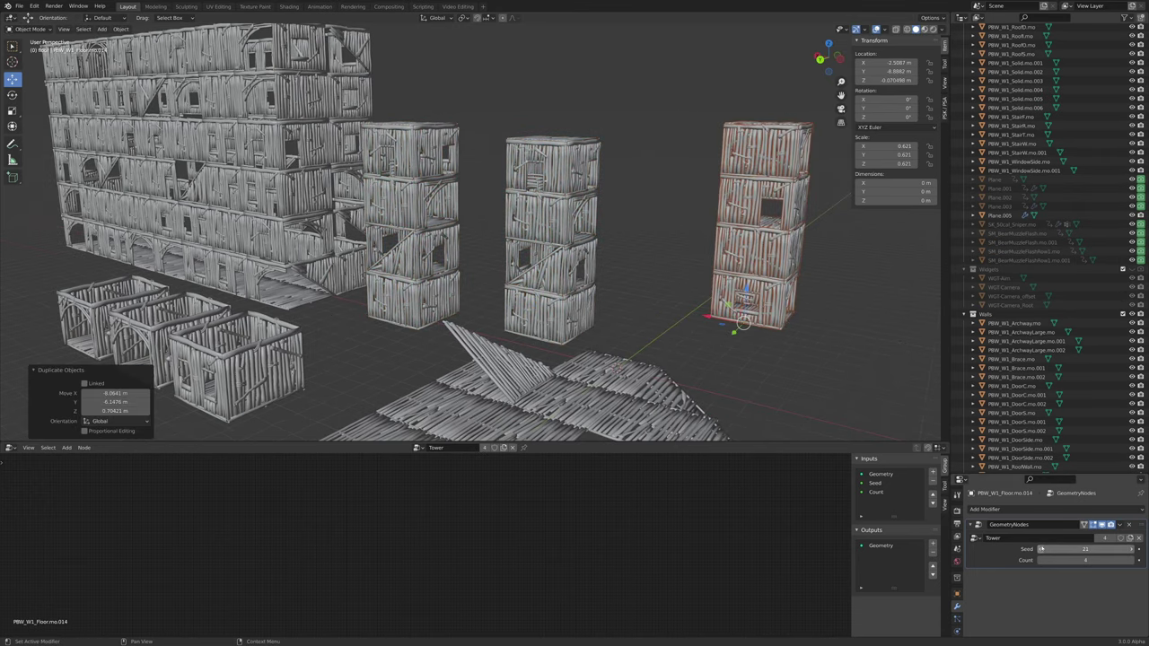
left_click(574, 254)
triple_click(1132, 550)
middle_click_drag(828, 371, 628, 277)
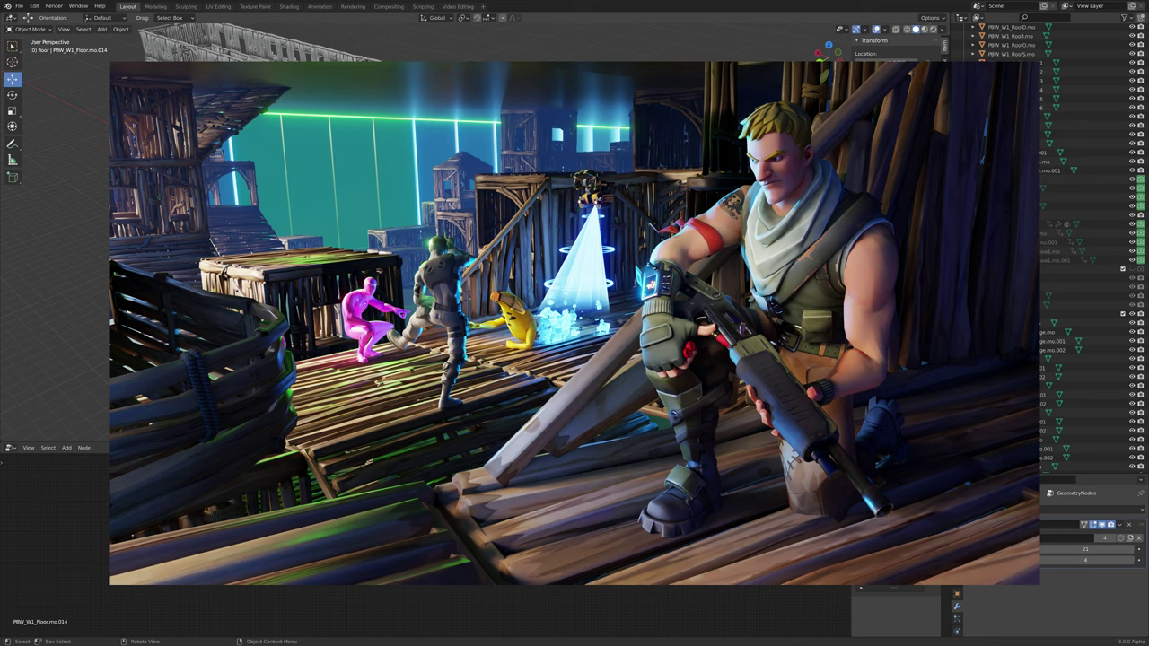
Duplicate the single floor panel beside the platform, moving the copy about -9.8 m along Y and -4 m along X
mouse_move(503, 269)
middle_mouse_down()
mouse_move(574, 242)
mouse_move(502, 247)
middle_mouse_up()
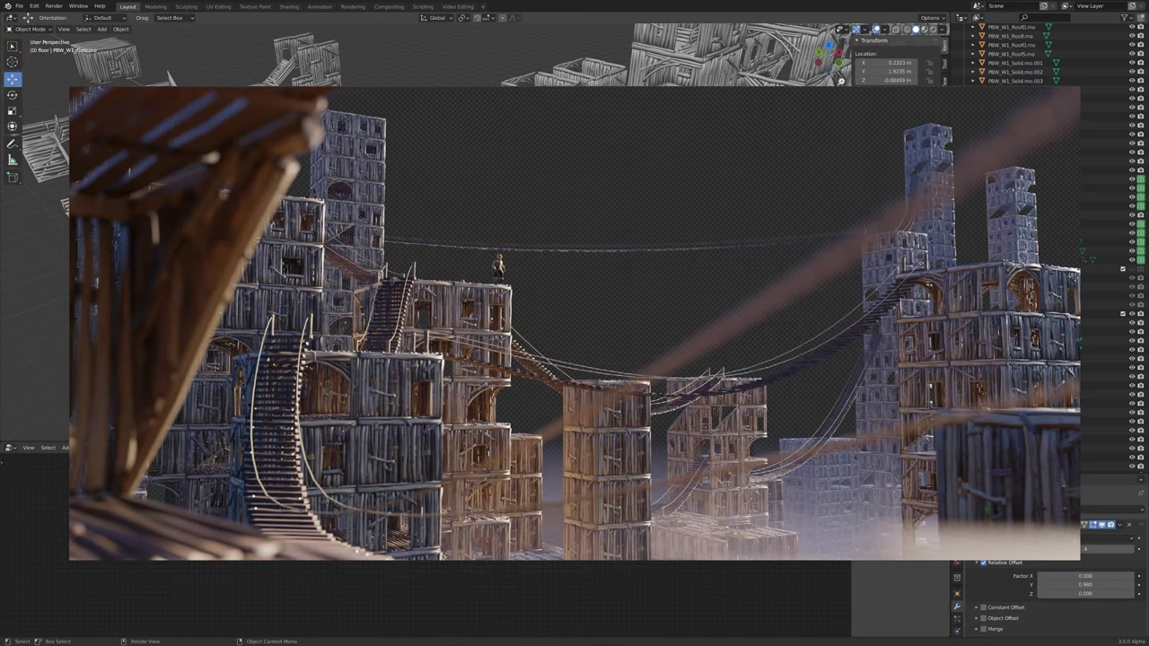
middle_click_drag(575, 270, 395, 269)
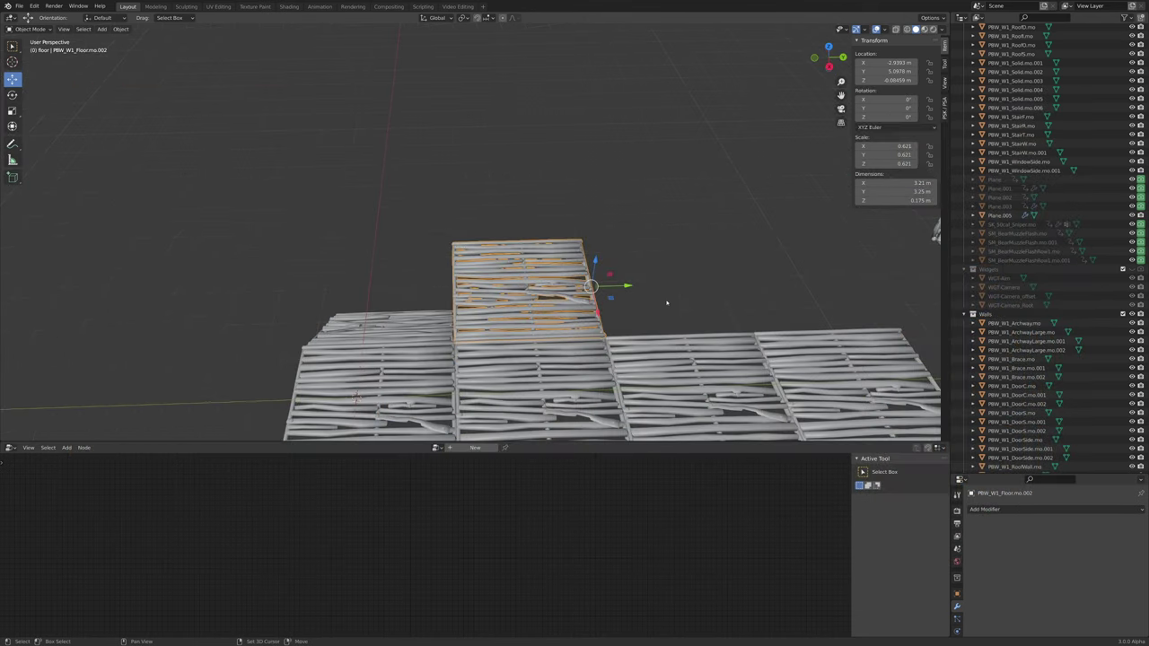
key("shift+d")
right_click(665, 301)
left_click_drag(625, 285, 195, 298)
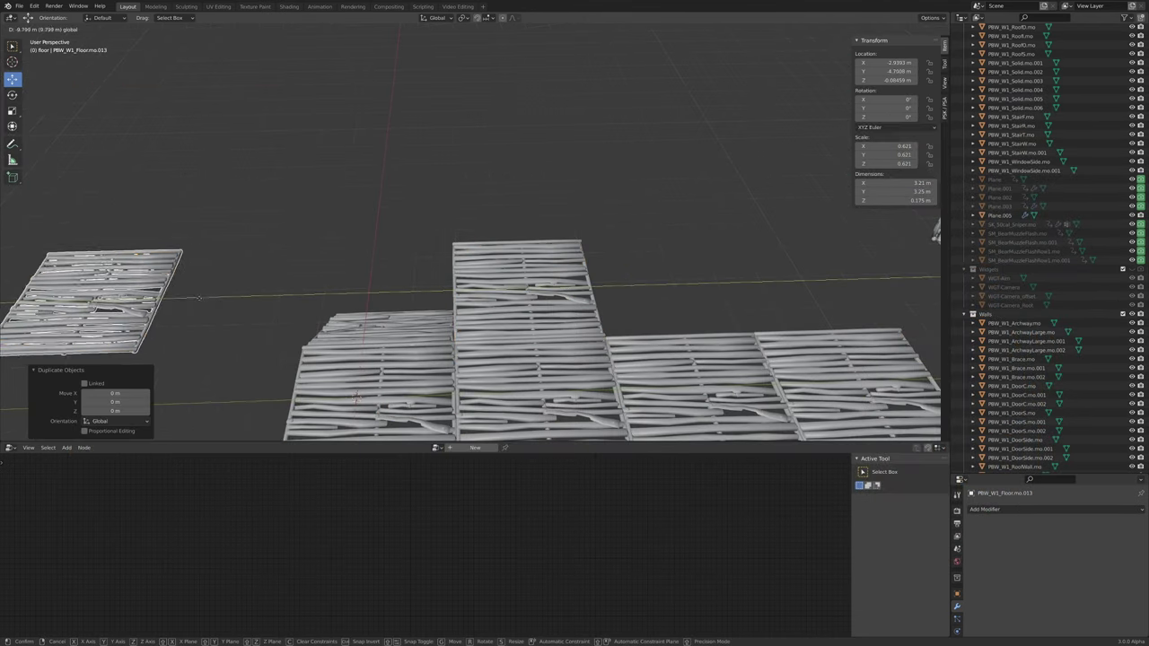
middle_click_drag(194, 298, 564, 258, "shift")
type("gx-4")
key("Return")
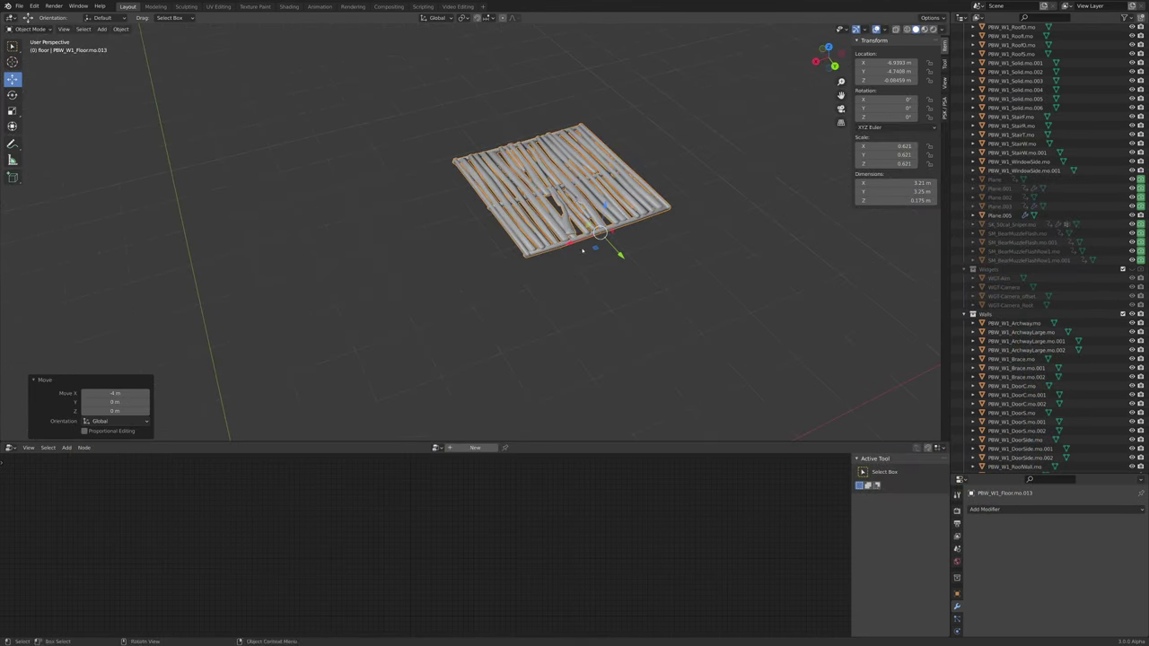
Create a new geometry node tree on the duplicated floor panel
middle_click_drag(509, 289, 624, 220)
scroll(539, 282, "up", 5)
scroll(615, 220, "down", 4)
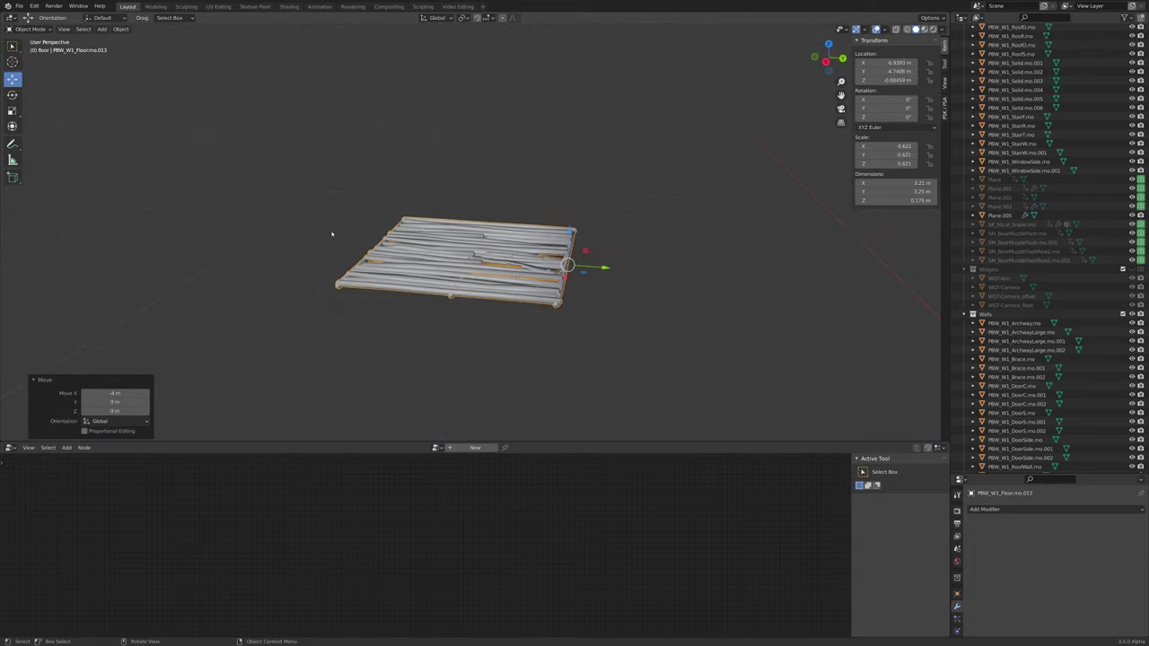
middle_click_drag(575, 256, 537, 289)
scroll(444, 292, "up", 2)
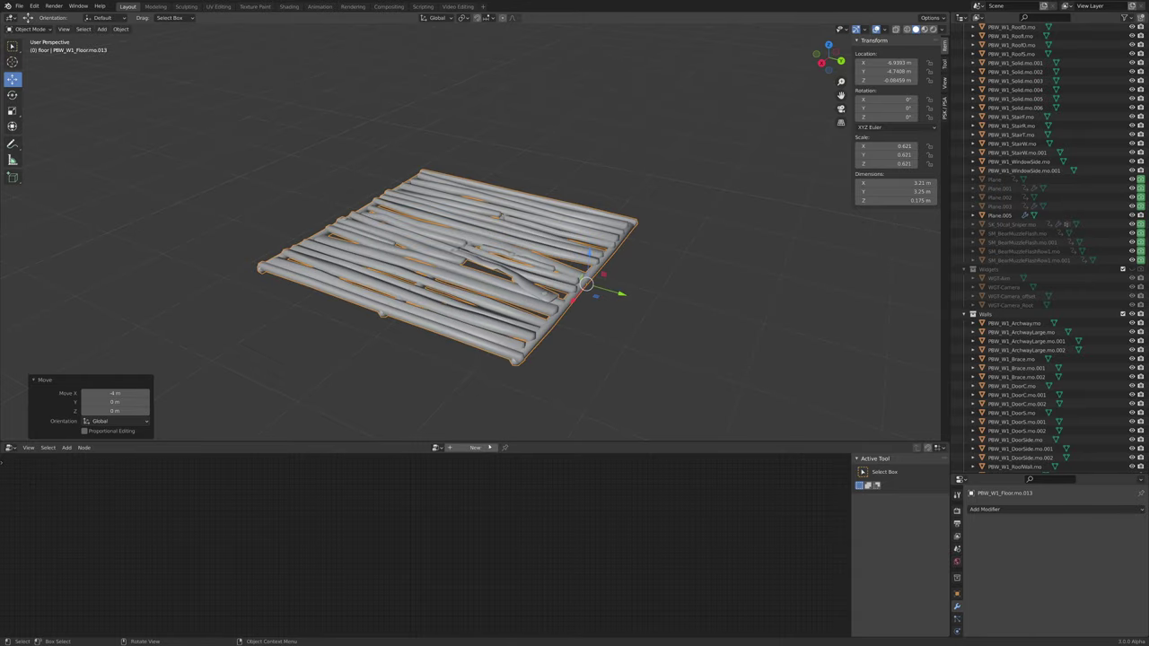
left_click(474, 447)
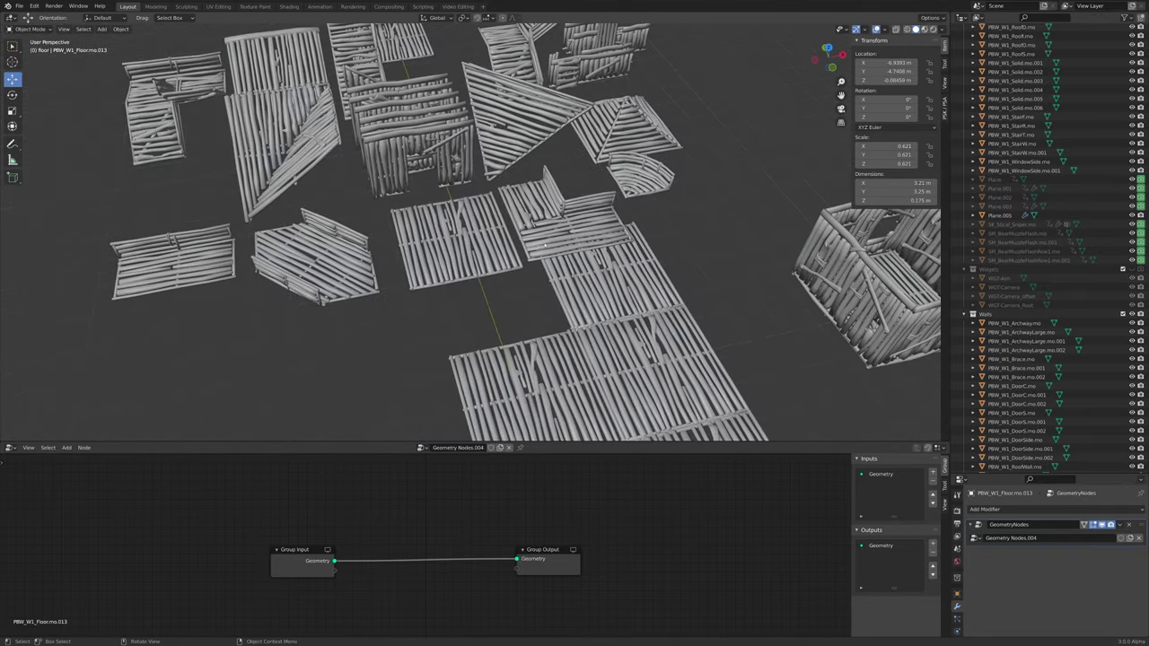
Review the pieces in the Walls collection by selecting every object from PBW_W1_Archway.mo to the last window piece
left_click(456, 242)
scroll(990, 319, "down", 2)
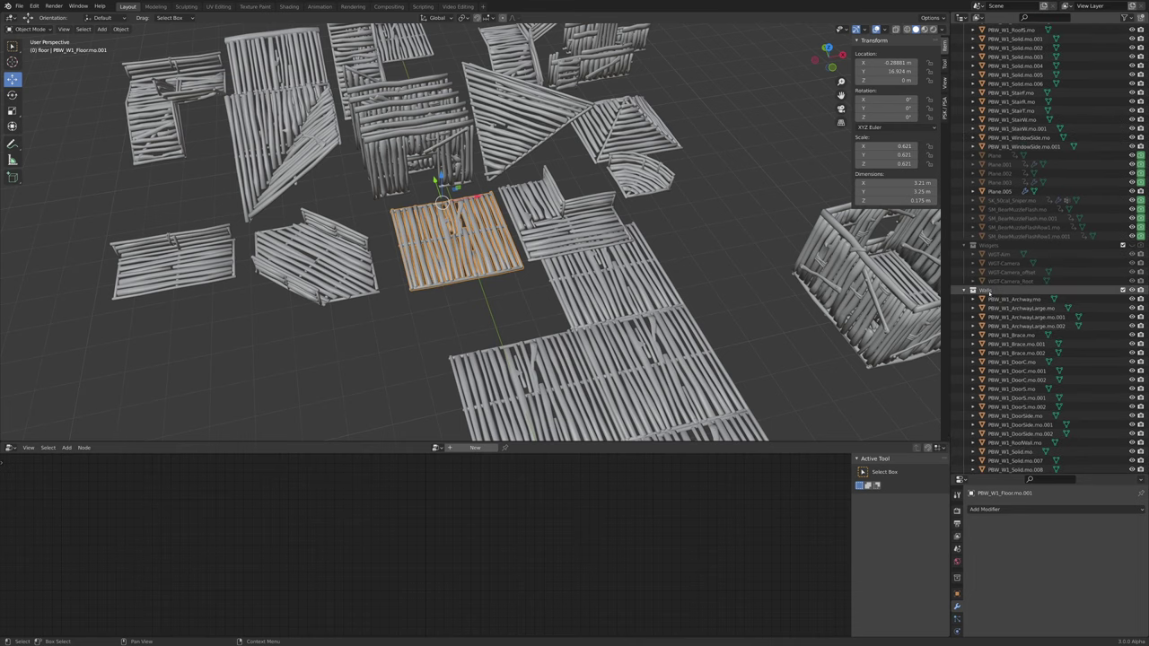
left_click(990, 292)
scroll(986, 293, "down", 1)
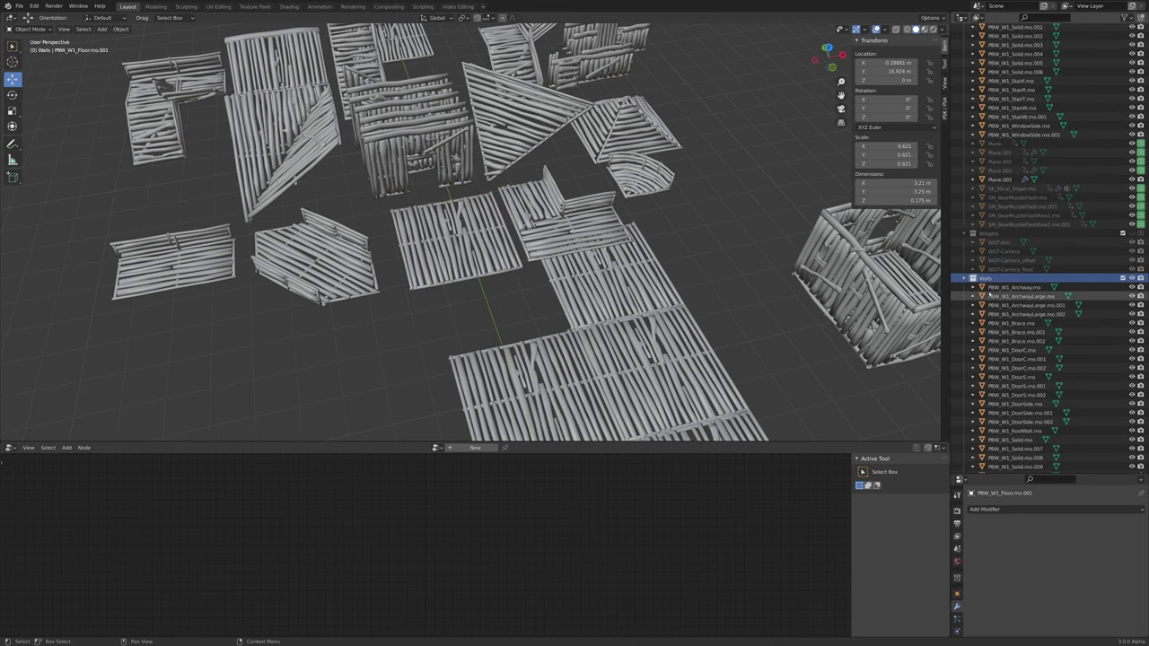
left_click(1001, 287)
scroll(1000, 296, "down", 8)
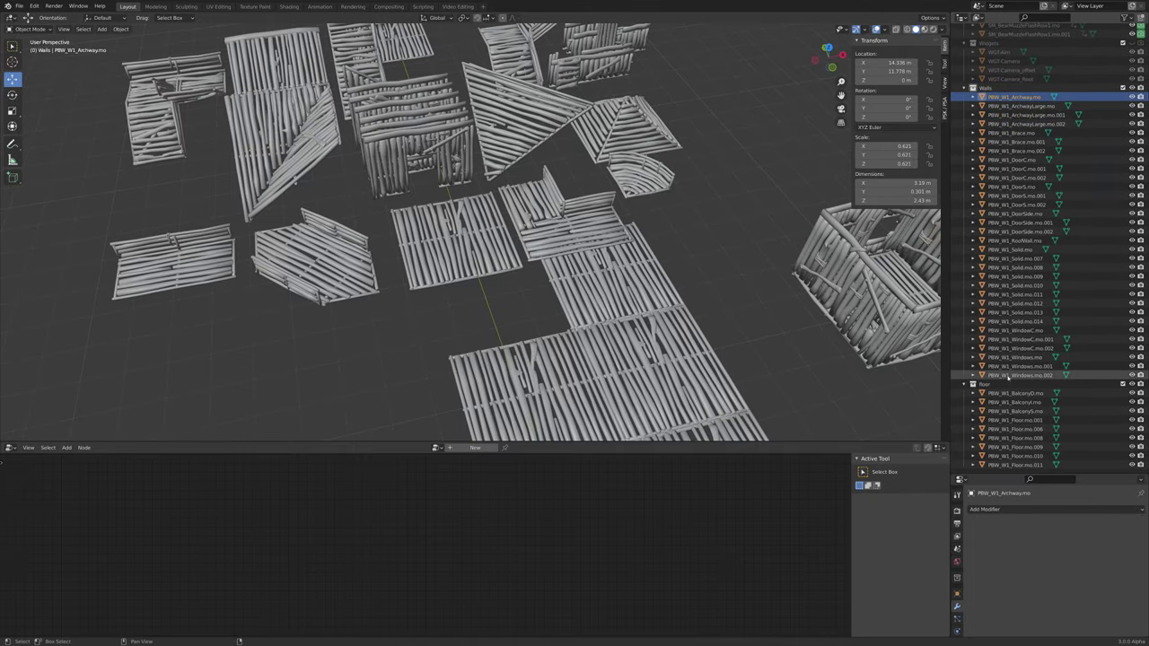
left_click(1008, 376, "shift")
scroll(659, 317, "down", 5)
middle_click_drag(659, 318, 601, 403)
scroll(832, 349, "down", 2)
scroll(832, 349, "up", 2)
scroll(725, 303, "up", 5)
scroll(923, 383, "down", 4)
scroll(674, 436, "up", 2)
scroll(602, 404, "down", 5)
scroll(1004, 233, "up", 4)
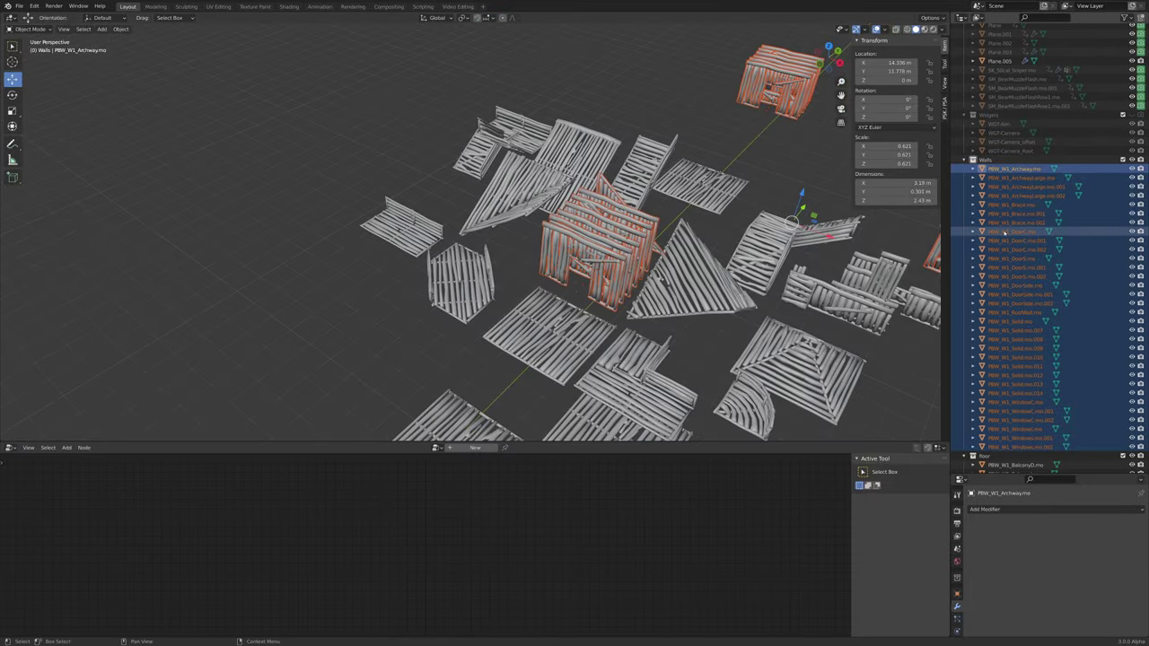
Collapse the Walls collection and select all balcony and floor pieces in the floor collection for review
left_click(967, 161)
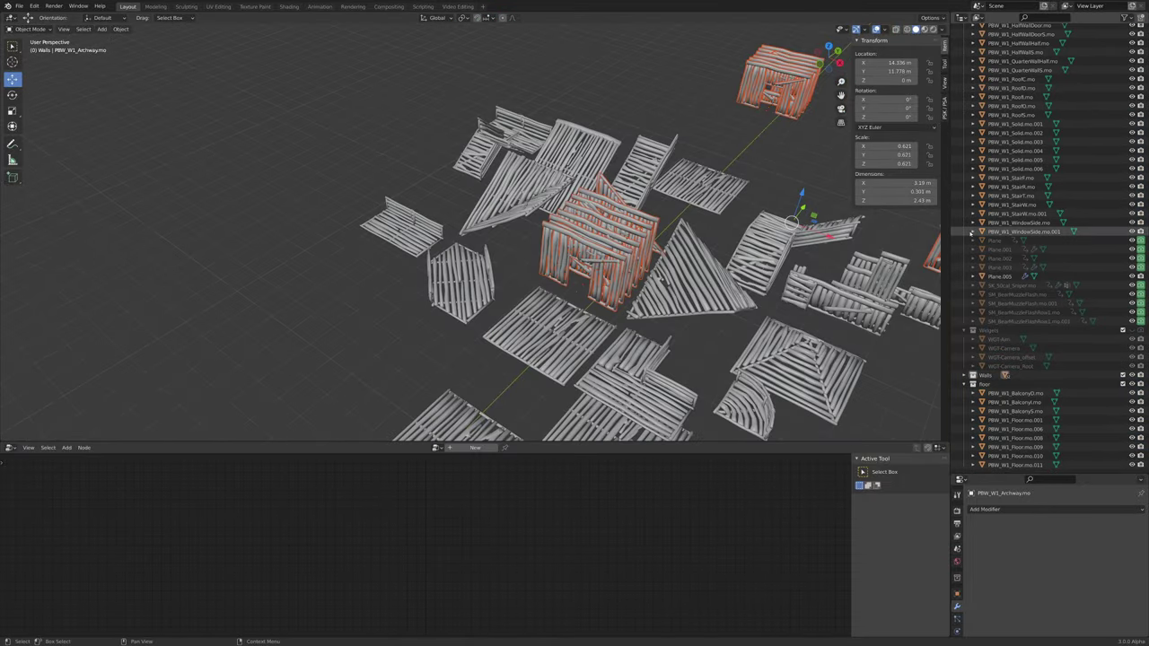
left_click(1017, 402)
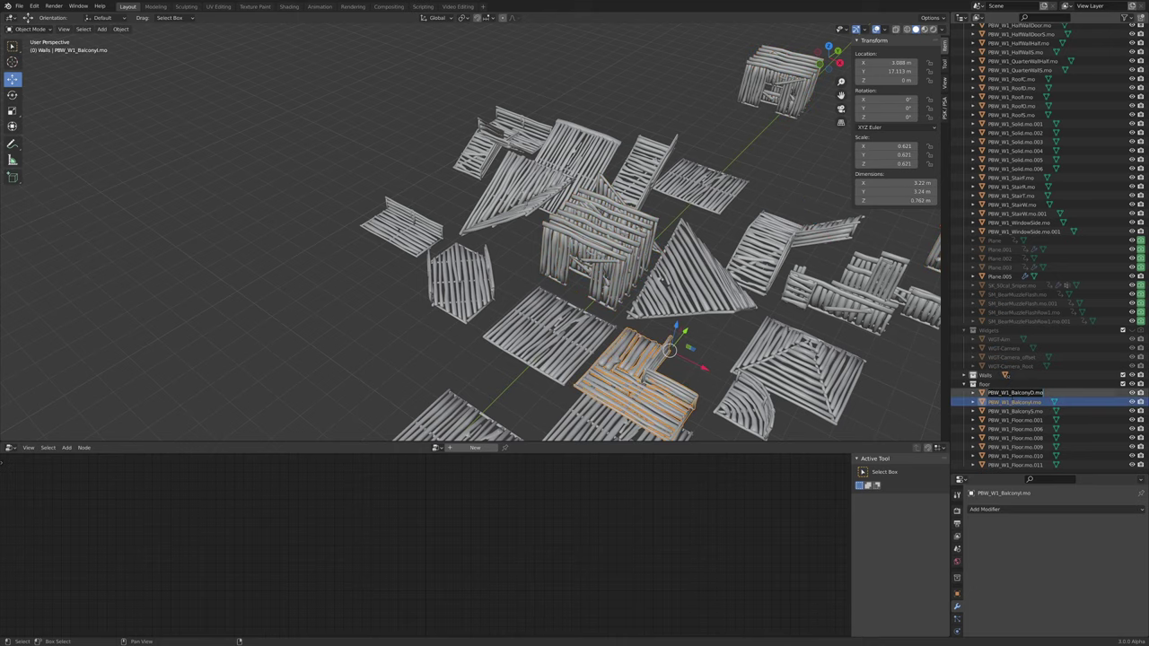
left_click(1015, 393)
left_click(1019, 465, "shift")
Select the isolated floor panel that carries the Geometry Nodes.004 tree
middle_click_drag(659, 197, 556, 130, "shift")
middle_click_drag(556, 130, 561, 255, "shift")
middle_click_drag(328, 289, 523, 205, "shift")
scroll(523, 205, "up", 8)
middle_click_drag(508, 76, 596, 332, "shift")
left_click(538, 262)
scroll(592, 323, "down", 6)
middle_click_drag(574, 291, 620, 280)
middle_click_drag(593, 273, 598, 378, "shift")
scroll(526, 279, "up", 3)
scroll(623, 295, "up", 2)
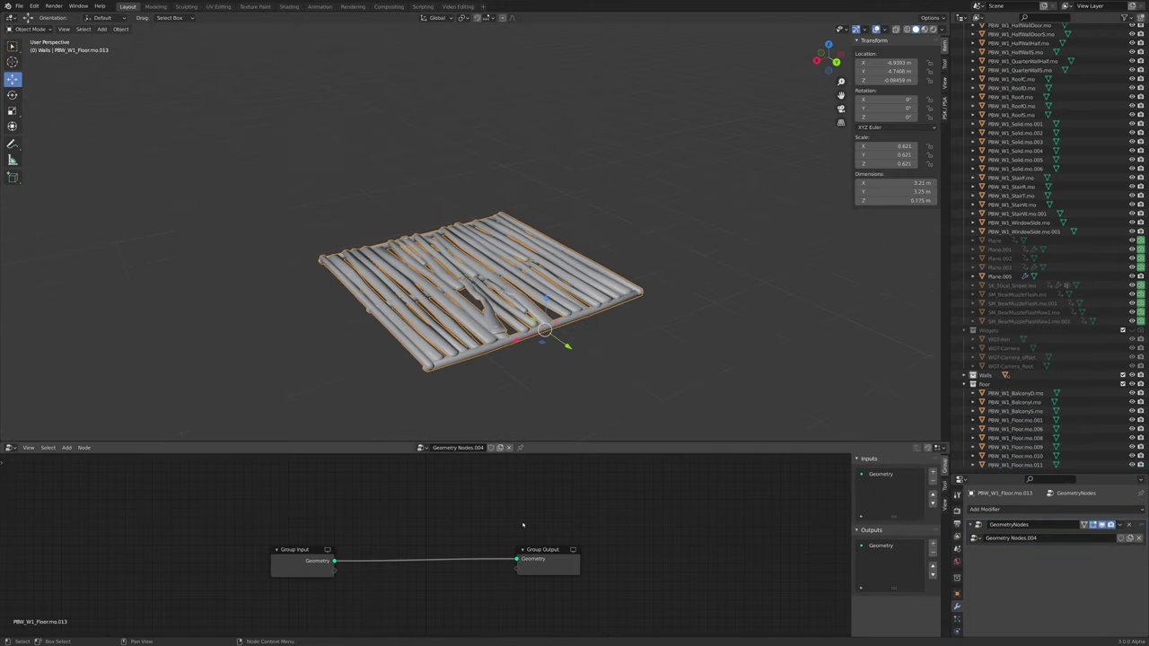
Collapse the main Collection in the scene hierarchy, leaving the floor collection expanded
scroll(371, 569, "up", 3)
middle_click_drag(371, 569, 395, 562)
scroll(396, 562, "down", 4)
scroll(563, 395, "up", 1)
scroll(567, 408, "down", 1)
middle_click_drag(569, 413, 563, 395, "shift")
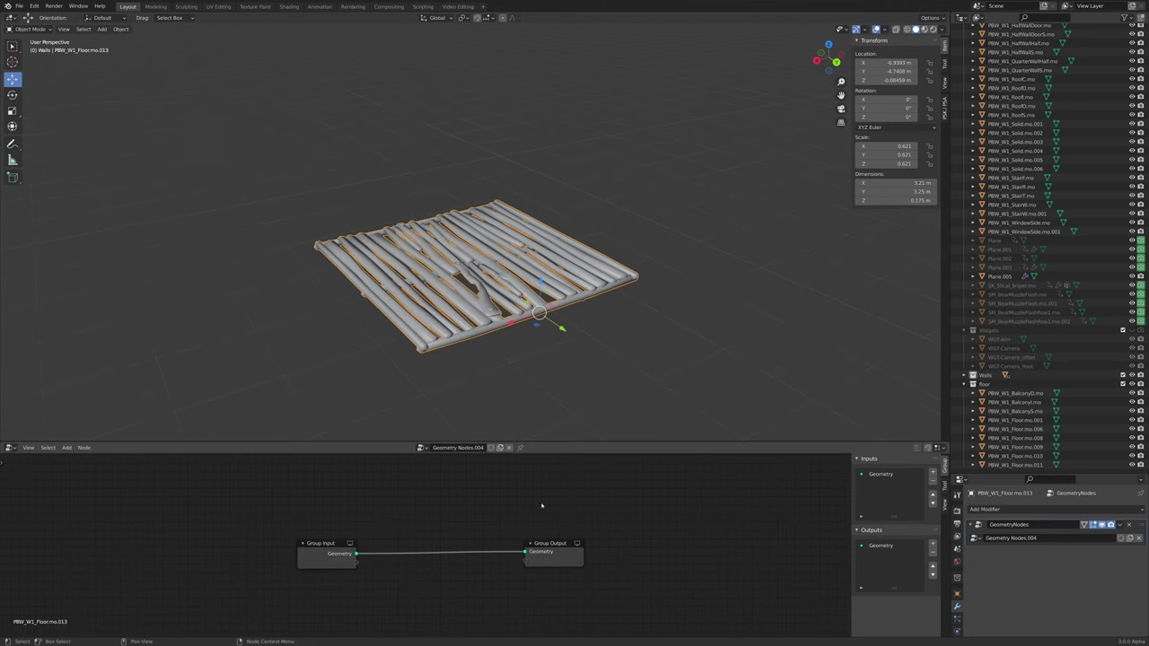
middle_click_drag(510, 562, 525, 559)
scroll(997, 185, "up", 7)
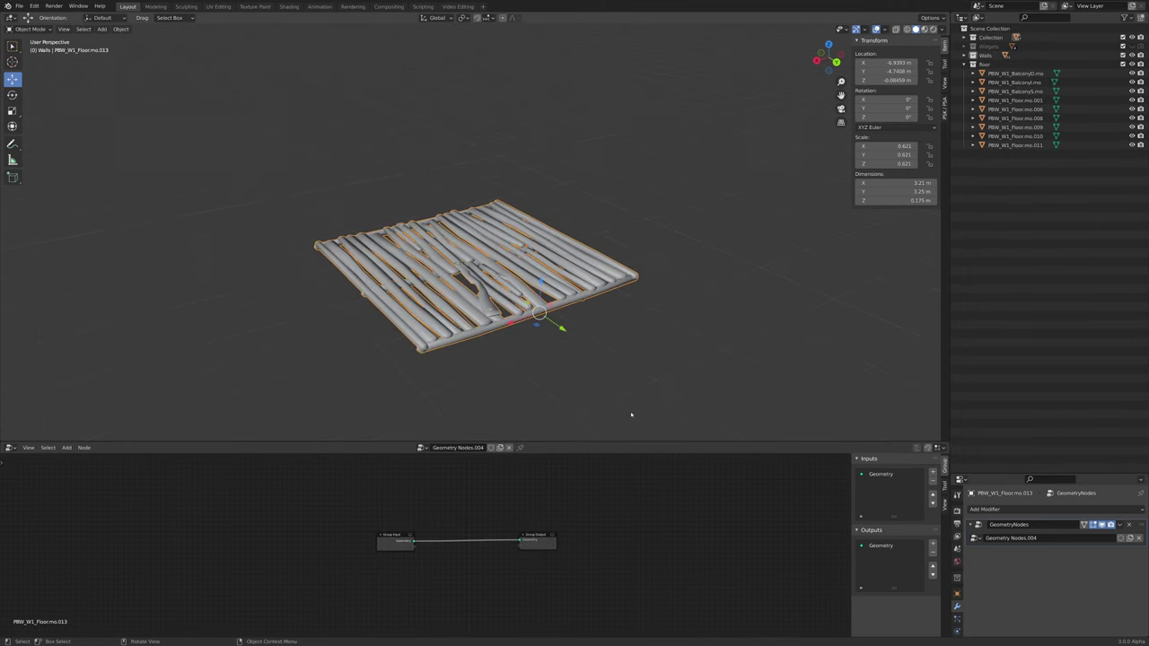
Move the Group Input node away from Group Output and add an unconnected mesh Line node below the link
scroll(491, 532, "up", 3)
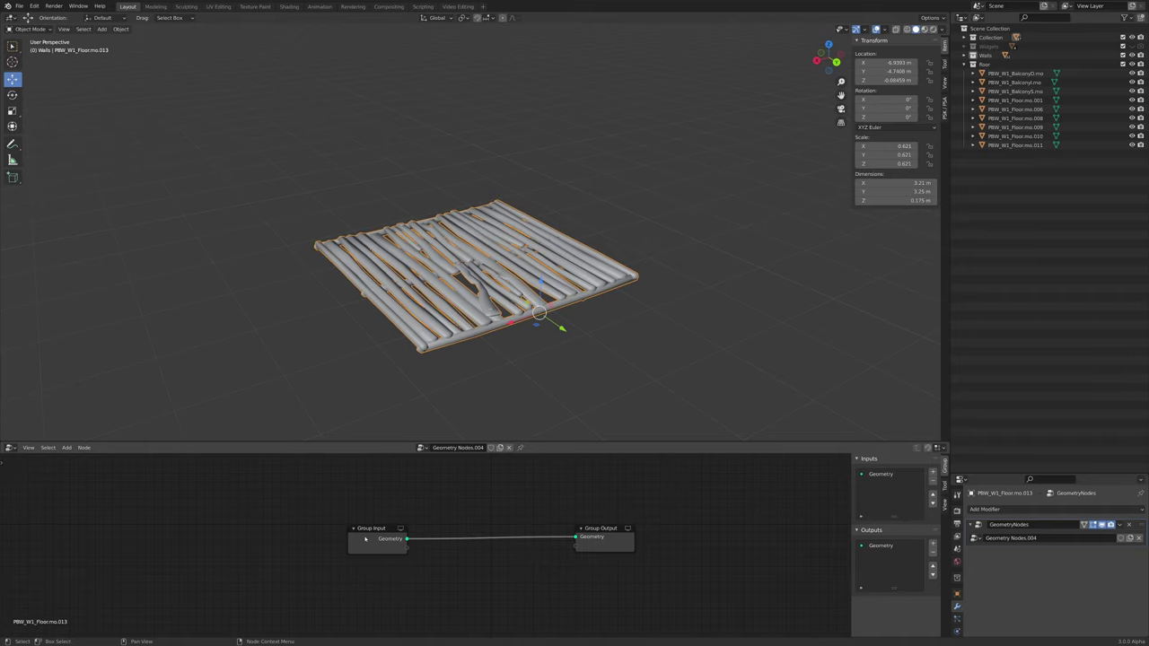
left_click_drag(368, 538, 178, 534)
key("shift+a")
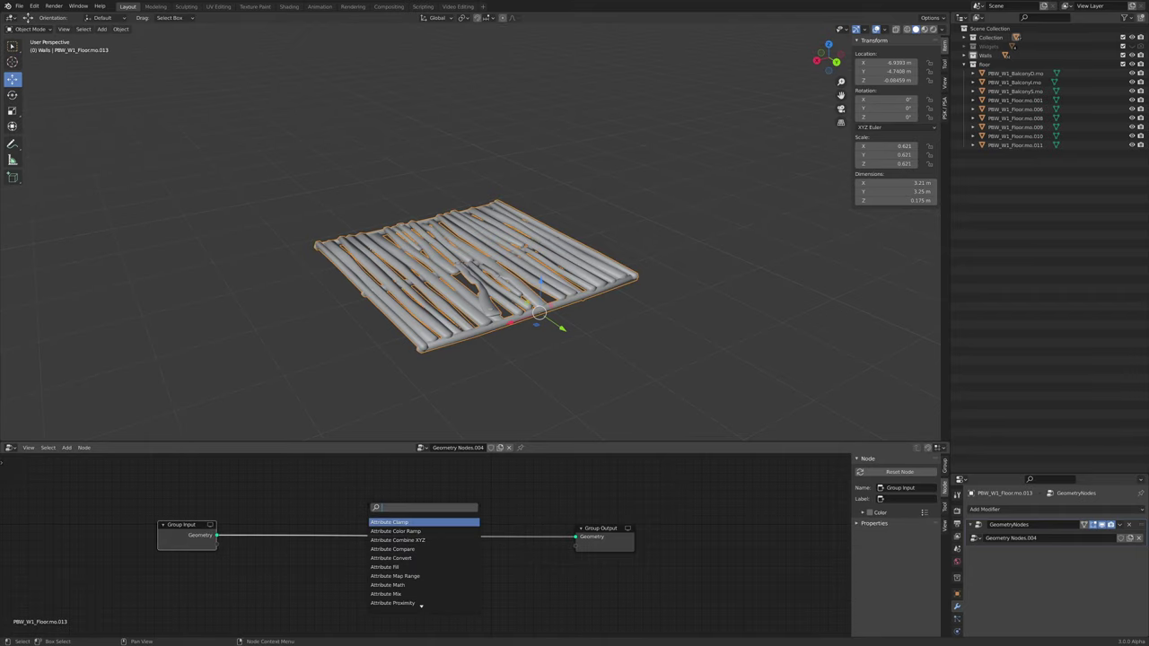
key("Return")
left_click(276, 557)
middle_click_drag(276, 556, 385, 522)
scroll(385, 522, "up", 2)
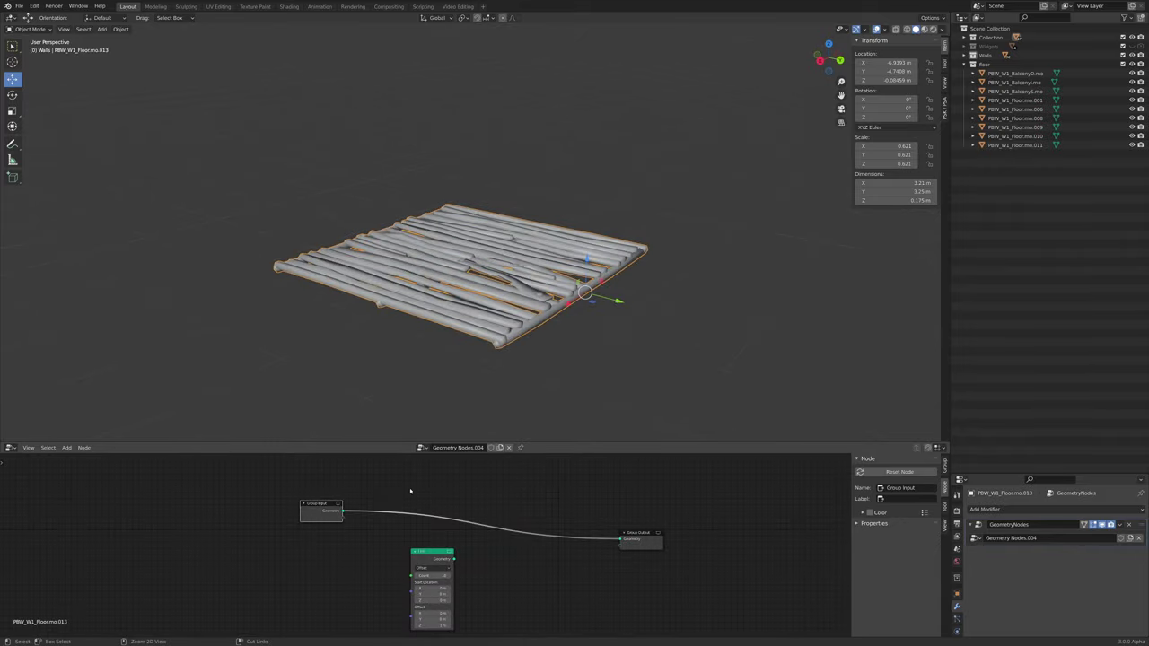
Cut the Group Input link and run the Line node through a new Point Instance node using the floors collection into Group Output
right_click_drag(410, 491, 417, 542, "ctrl")
left_click_drag(434, 552, 435, 511)
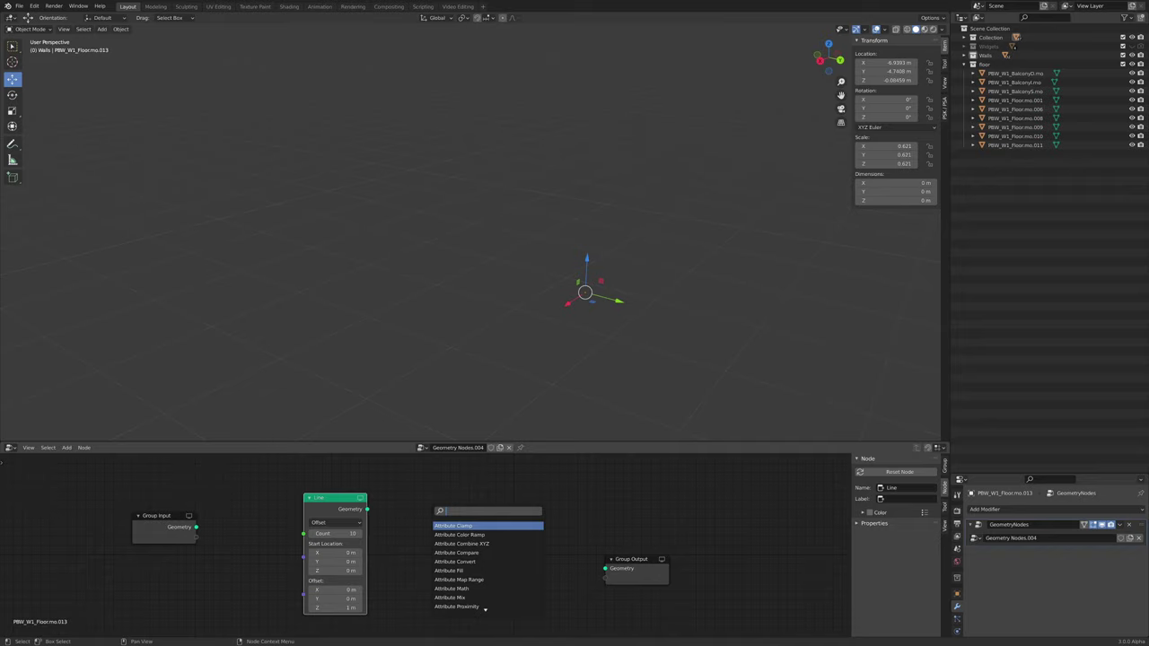
key("Return")
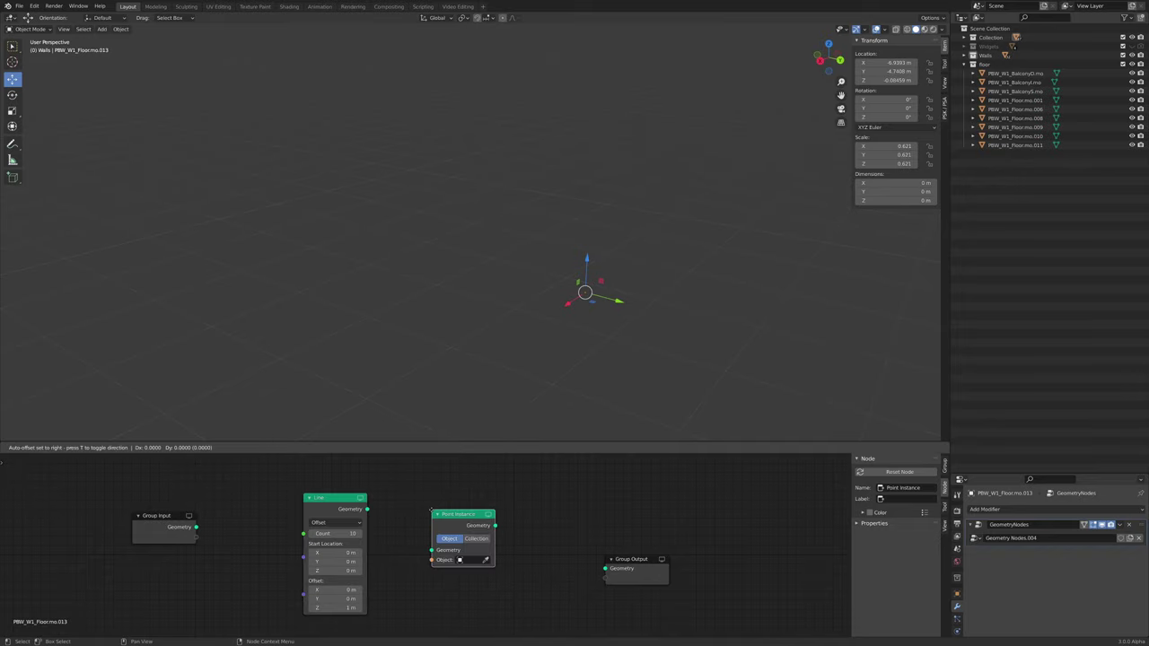
left_click(431, 513)
scroll(409, 533, "up", 2)
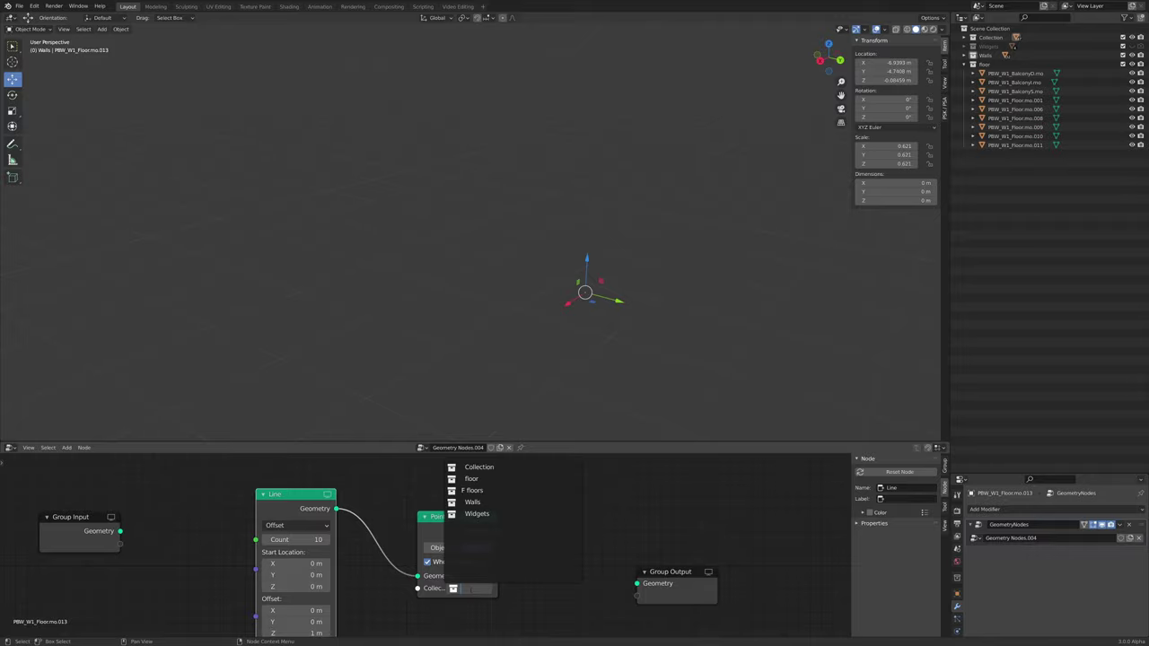
left_click(473, 490)
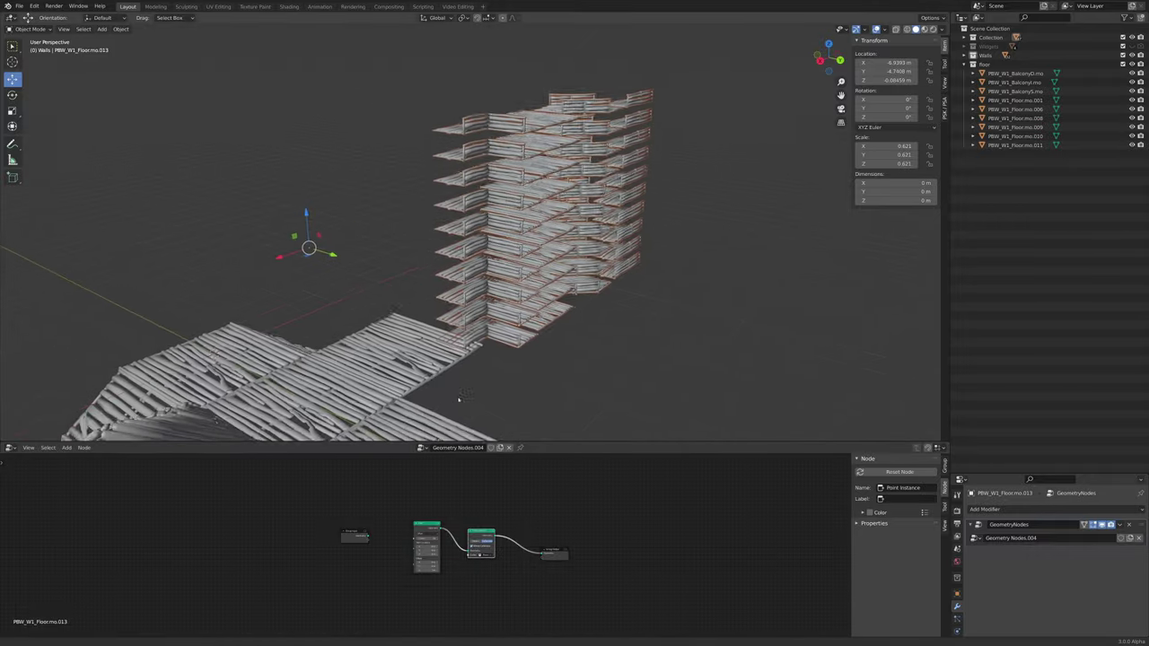
Turn off Whole Collection on the Point Instance node so individual floor pieces are instanced on the line's points
middle_click_drag(459, 400, 502, 392)
scroll(498, 564, "up", 14)
middle_click_drag(534, 560, 427, 562)
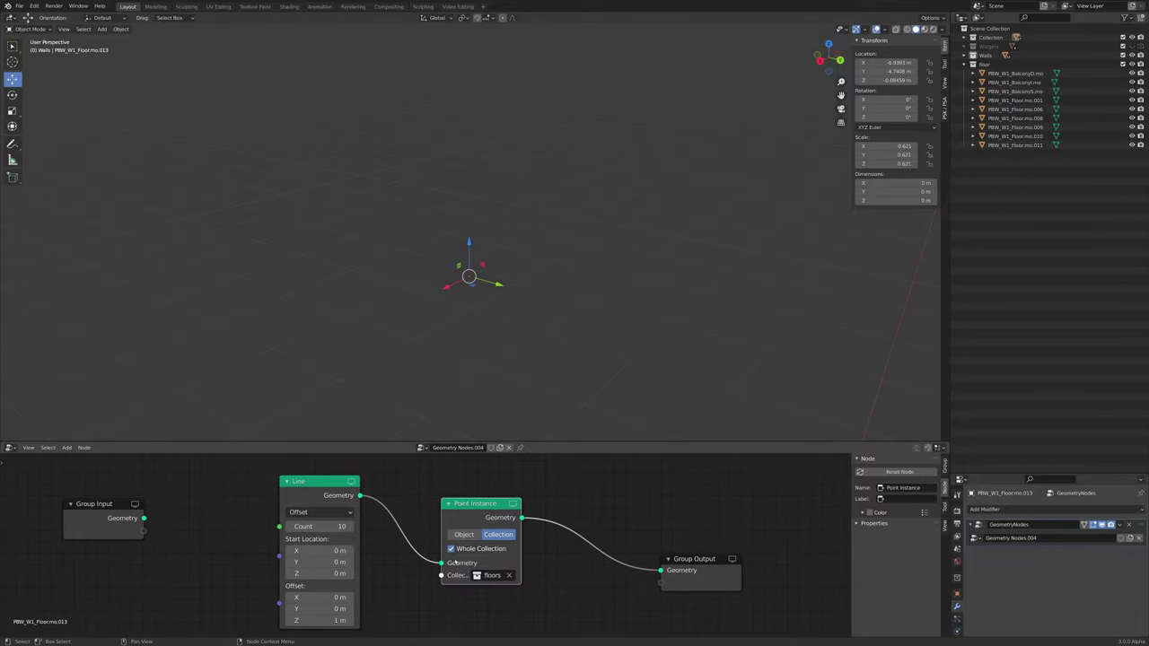
left_click(452, 550)
middle_click_drag(471, 341, 515, 438, "shift")
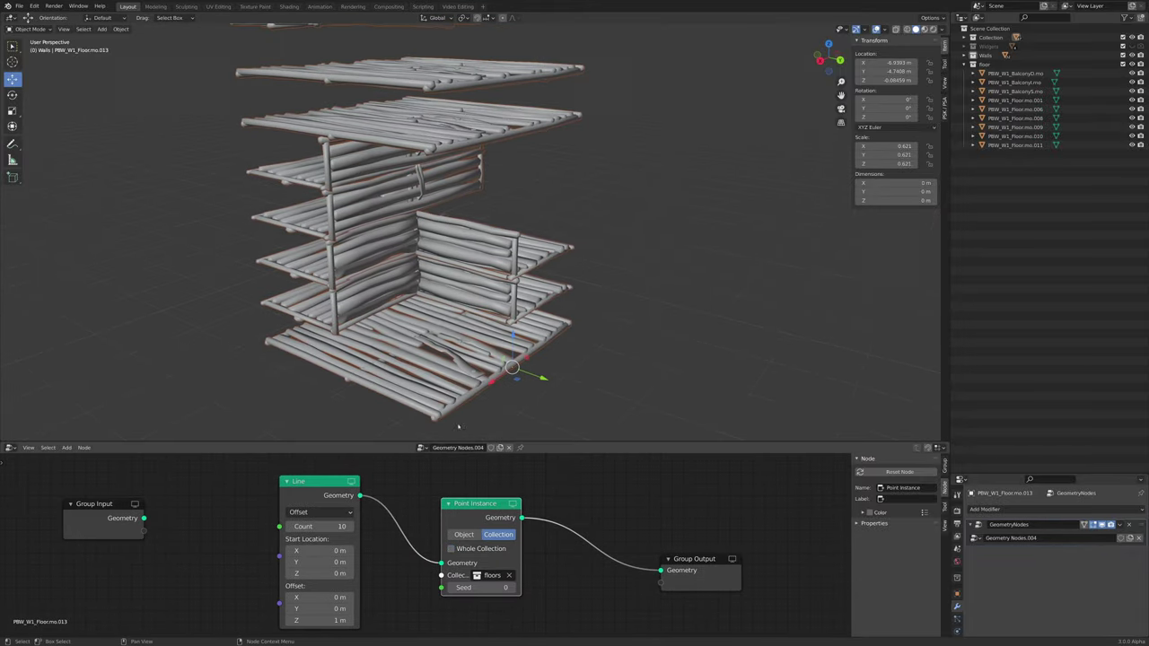
scroll(461, 309, "down", 4)
middle_click_drag(462, 292, 458, 350, "shift")
middle_click_drag(467, 321, 451, 371)
scroll(451, 370, "up", 1)
middle_click_drag(451, 371, 459, 352, "shift")
scroll(459, 352, "down", 2)
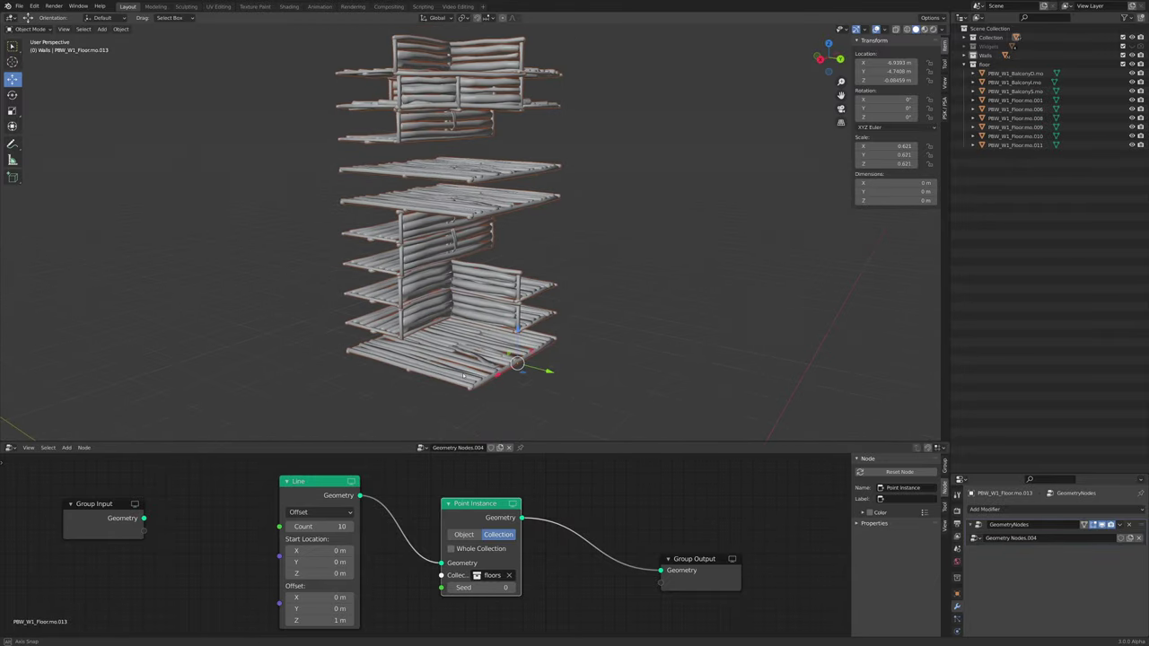
Set the seed of the floors Point Instance node to 18 to vary the random floor pieces
left_click(513, 589)
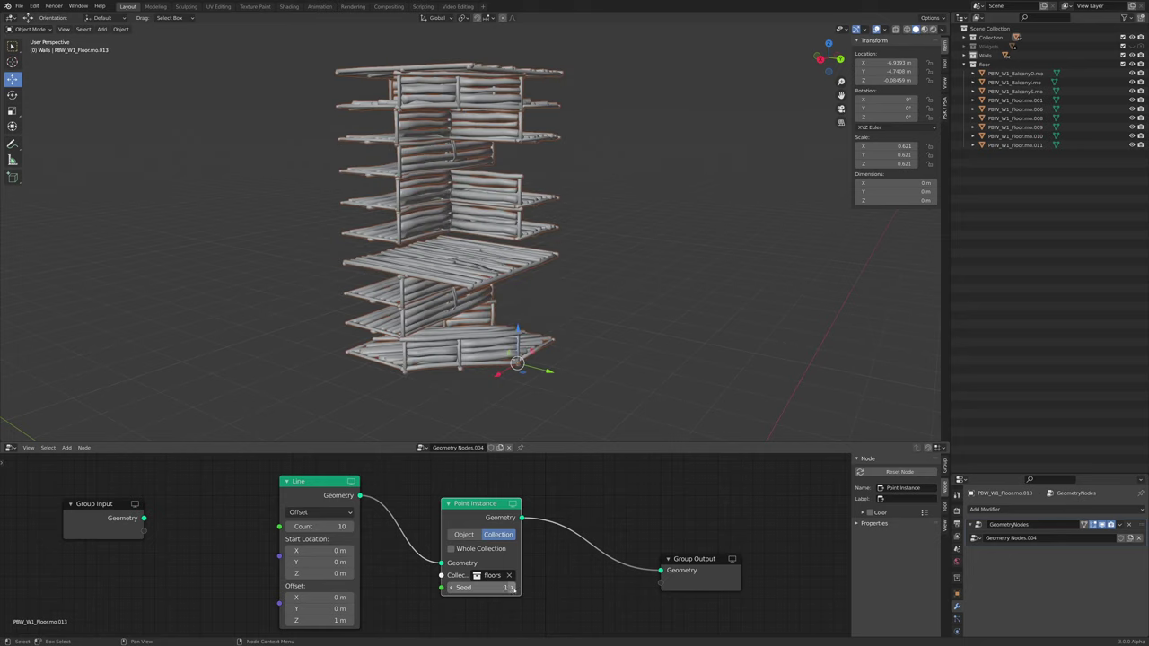
left_click(513, 588)
left_click(513, 589)
left_click(513, 588)
left_click(513, 589)
left_click(513, 589)
left_click(513, 588)
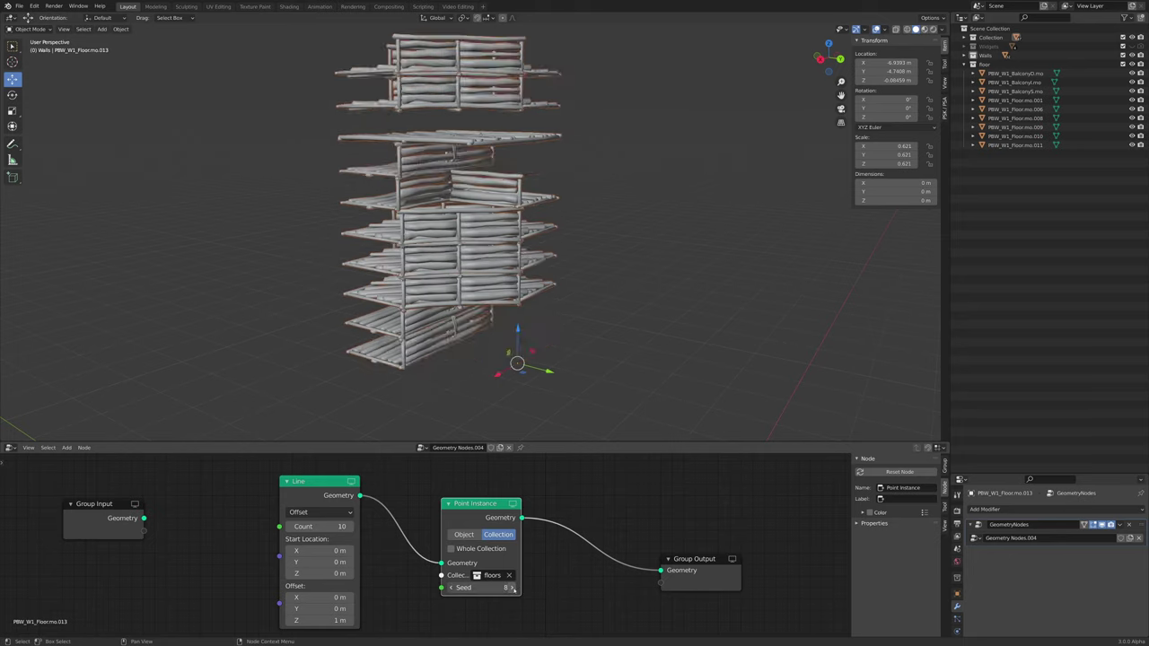
left_click(513, 589)
left_click(513, 588)
left_click(513, 589)
left_click(513, 589)
Set the Line node's Z offset to 1.69 m to space the stacked floors
scroll(521, 386, "down", 2)
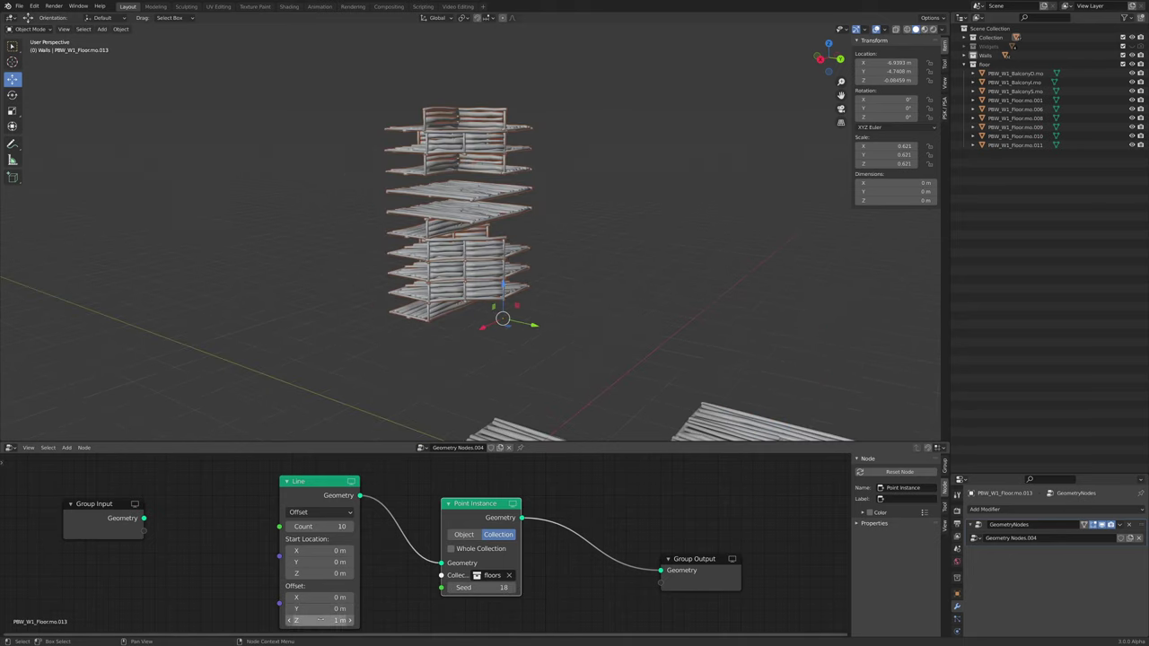
left_click_drag(321, 620, 346, 620)
middle_click_drag(487, 348, 533, 284)
scroll(437, 335, "up", 3)
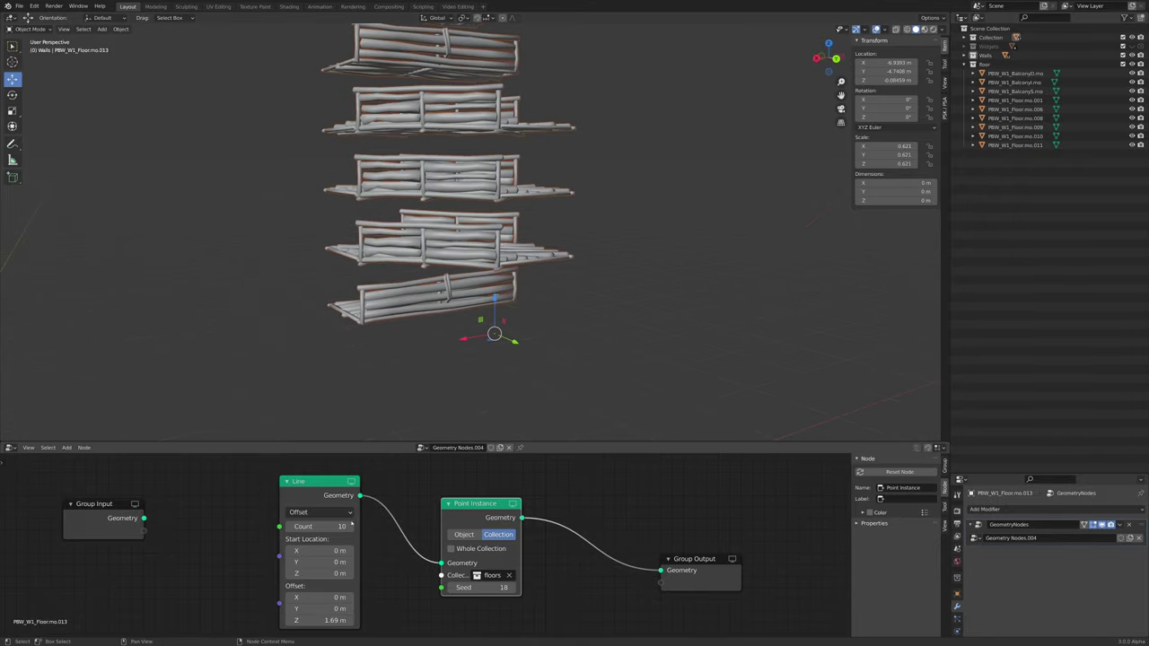
Move the floor nodes down in the node tree and place a duplicate of the Line node above the original
scroll(523, 477, "down", 5)
left_click_drag(405, 488, 396, 528)
left_click_drag(486, 493, 497, 567)
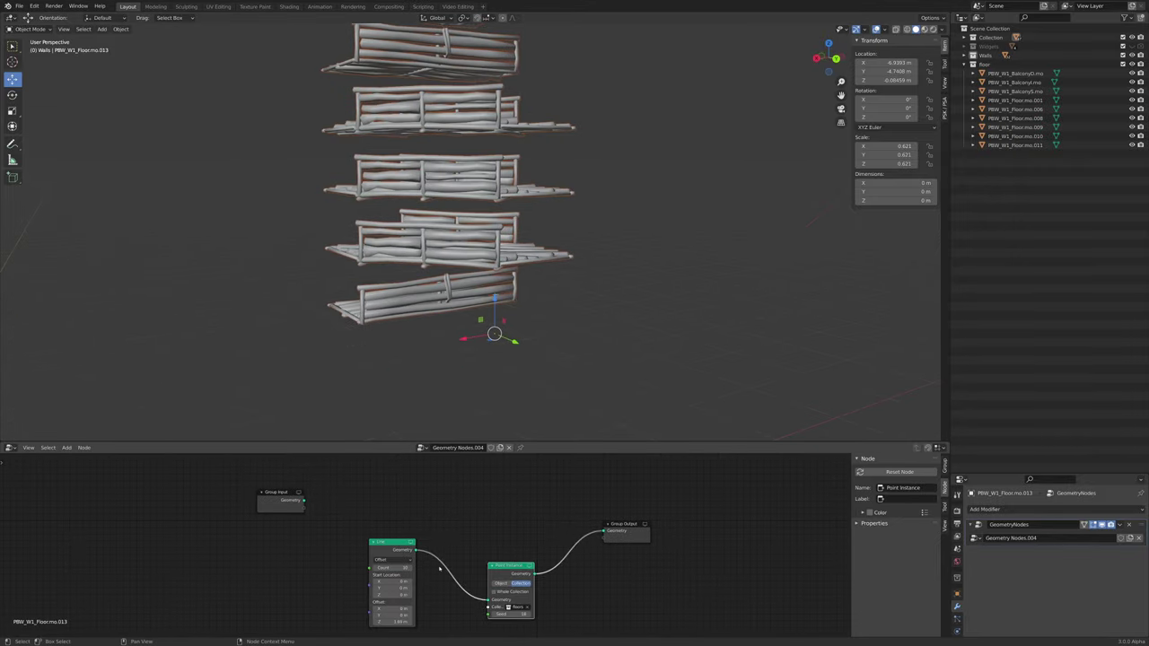
middle_click_drag(389, 552, 396, 593)
key("shift+d")
left_click(395, 488)
scroll(455, 527, "up", 2)
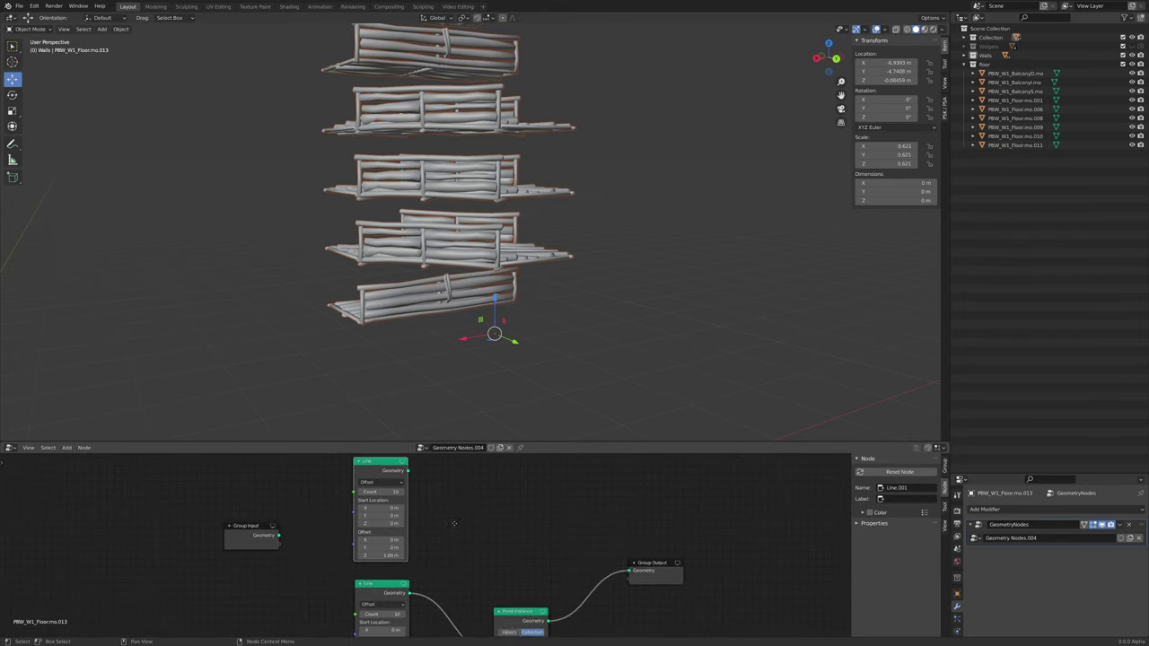
Duplicate the Point Instance node and link the duplicated Line node's geometry into it
middle_click_drag(454, 526, 413, 506)
key("shift+d")
left_click(478, 472)
middle_click_drag(478, 472, 475, 525)
scroll(475, 525, "up", 2)
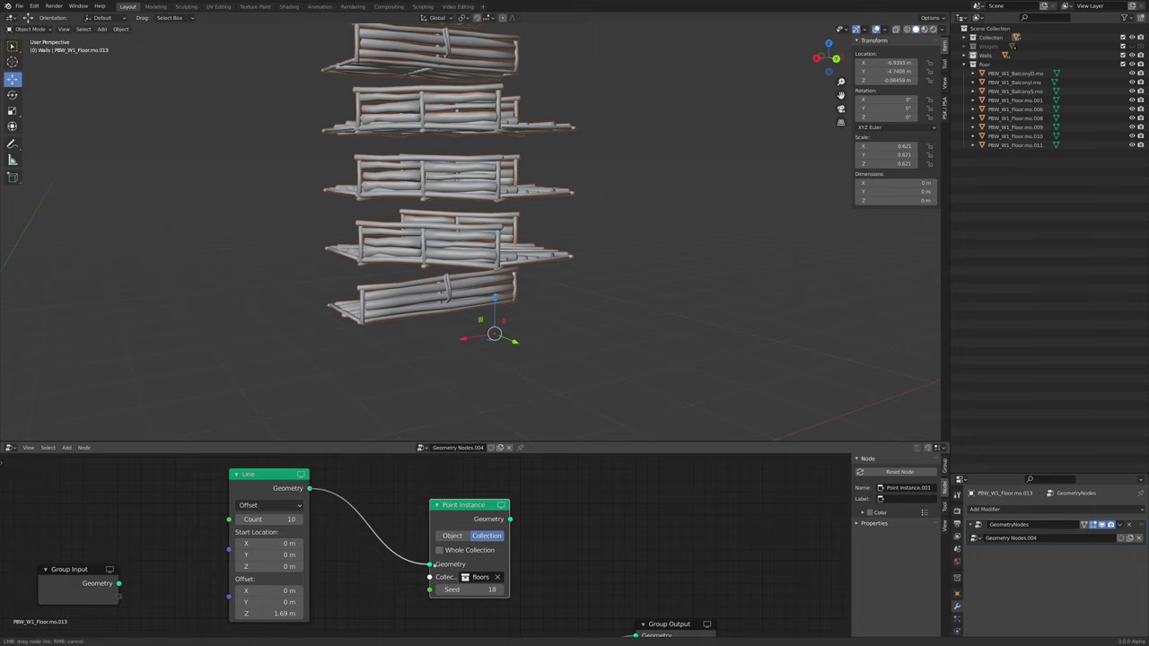
scroll(433, 564, "up", 2)
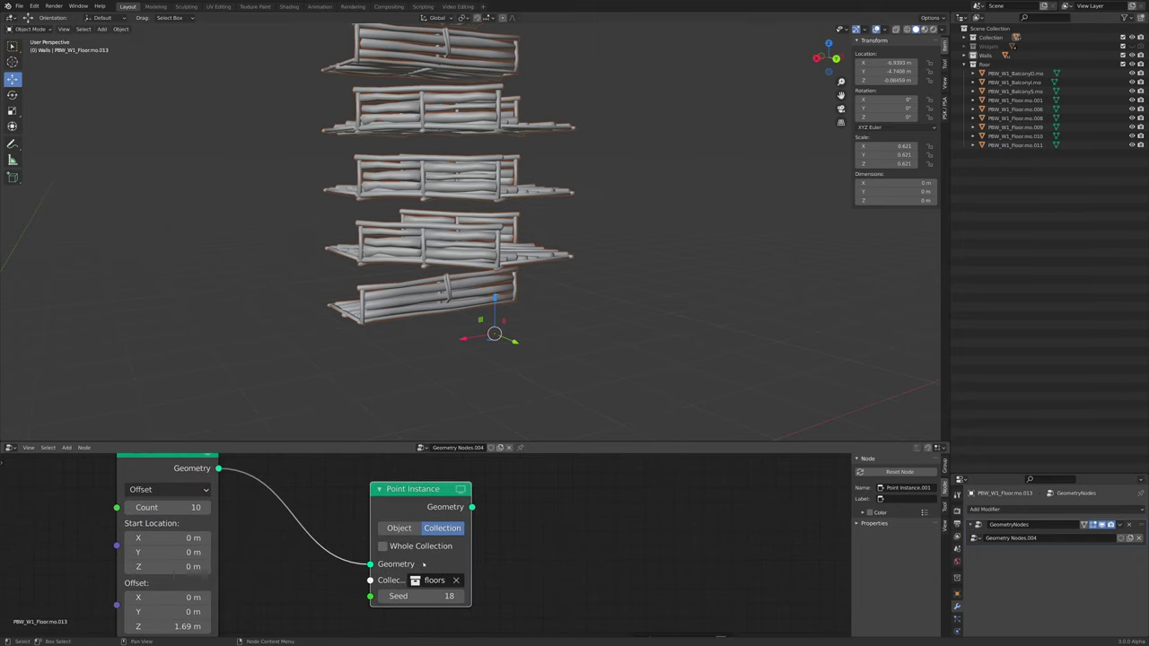
Assign the Walls collection to the duplicated Point Instance node and connect its geometry to Group Output
left_click(446, 539)
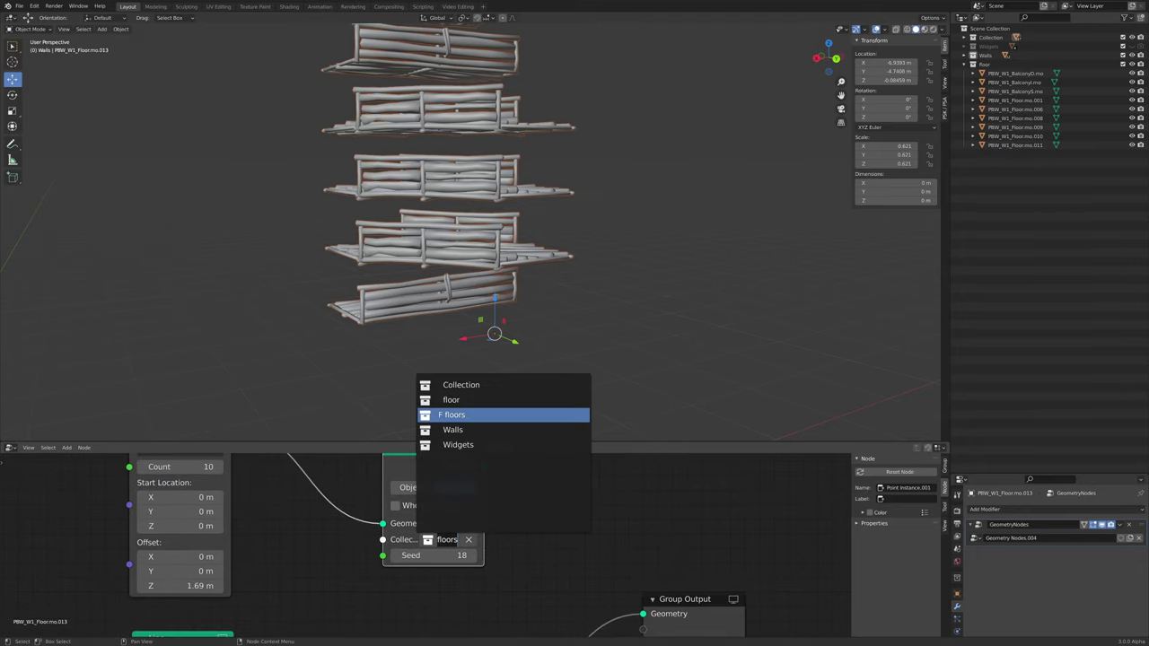
left_click(453, 430)
scroll(462, 488, "down", 5)
left_click_drag(466, 492, 518, 555)
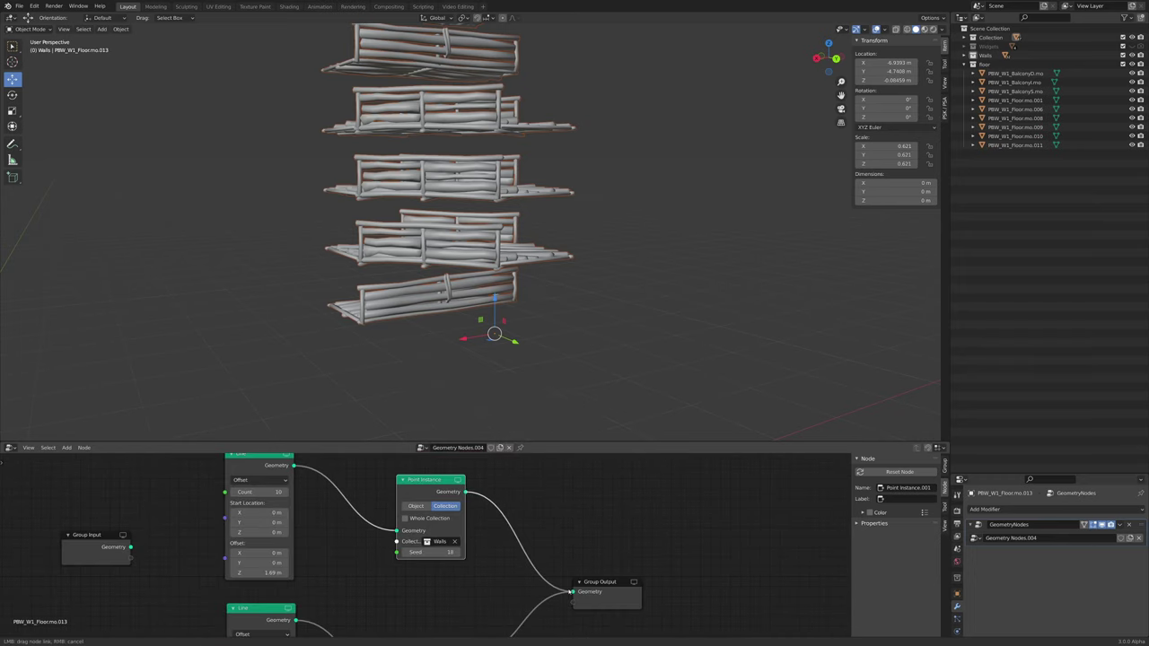
left_click_drag(569, 593, 572, 592)
middle_click_drag(503, 422, 528, 423)
middle_click_drag(539, 351, 488, 345, "shift")
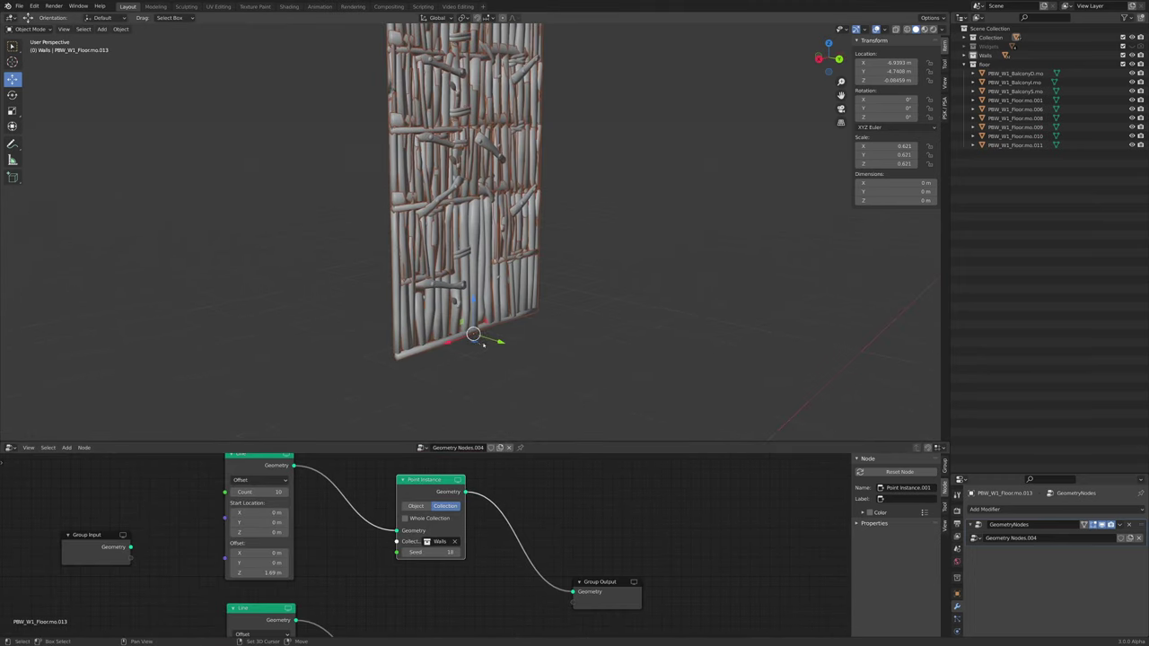
Set the Z offset of the walls Line node to 3.81 m so the wall pieces stack on each other
scroll(488, 345, "up", 4)
left_click_drag(260, 572, 324, 573)
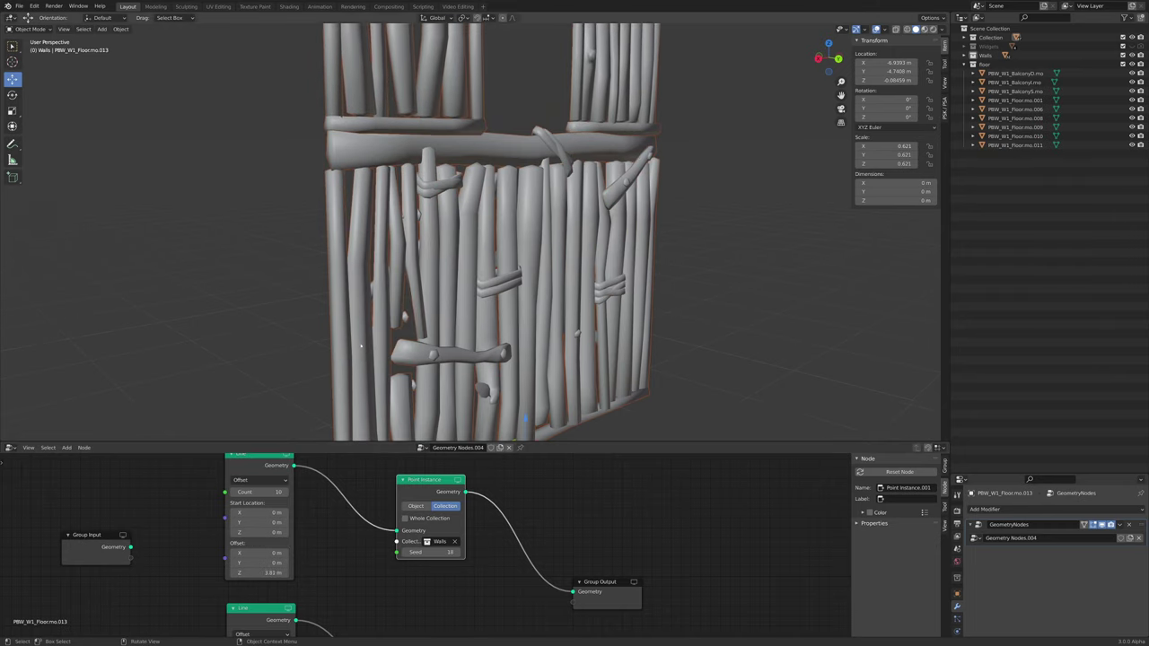
scroll(362, 341, "down", 6)
middle_click_drag(386, 72, 406, 162, "shift")
scroll(413, 184, "up", 8)
scroll(418, 203, "down", 12)
scroll(422, 247, "up", 1)
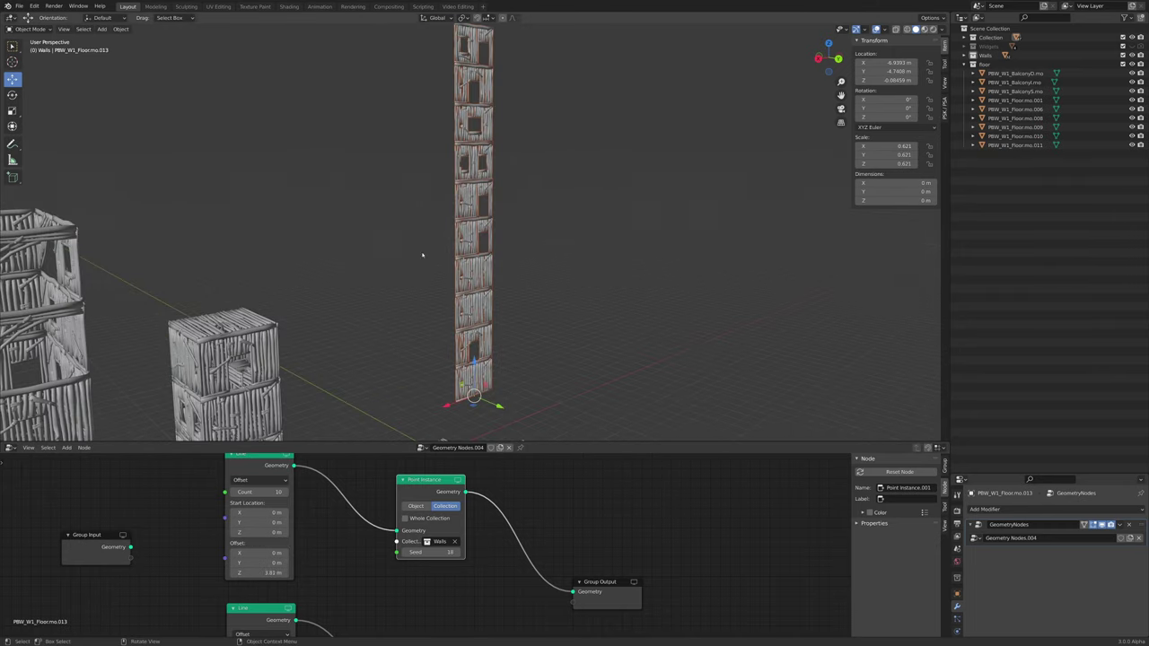
Set the Count of the walls Line node to 3
left_click(234, 493)
scroll(343, 285, "up", 7)
middle_click_drag(349, 372, 359, 153, "shift")
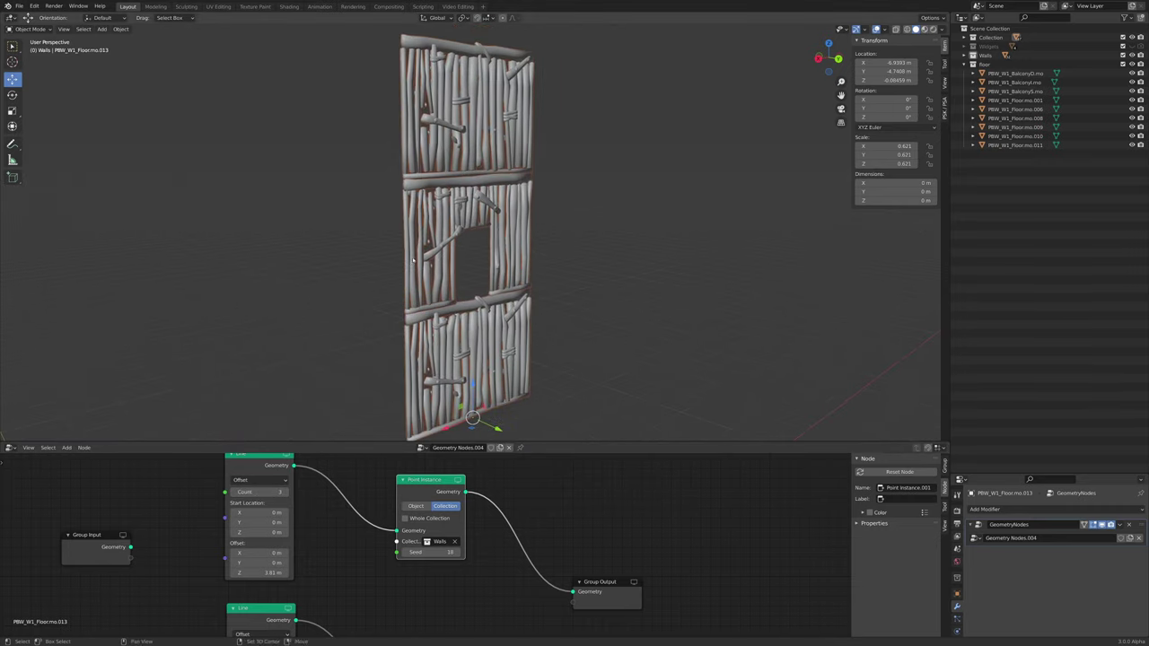
scroll(382, 368, "down", 2)
left_click_drag(253, 493, 276, 492)
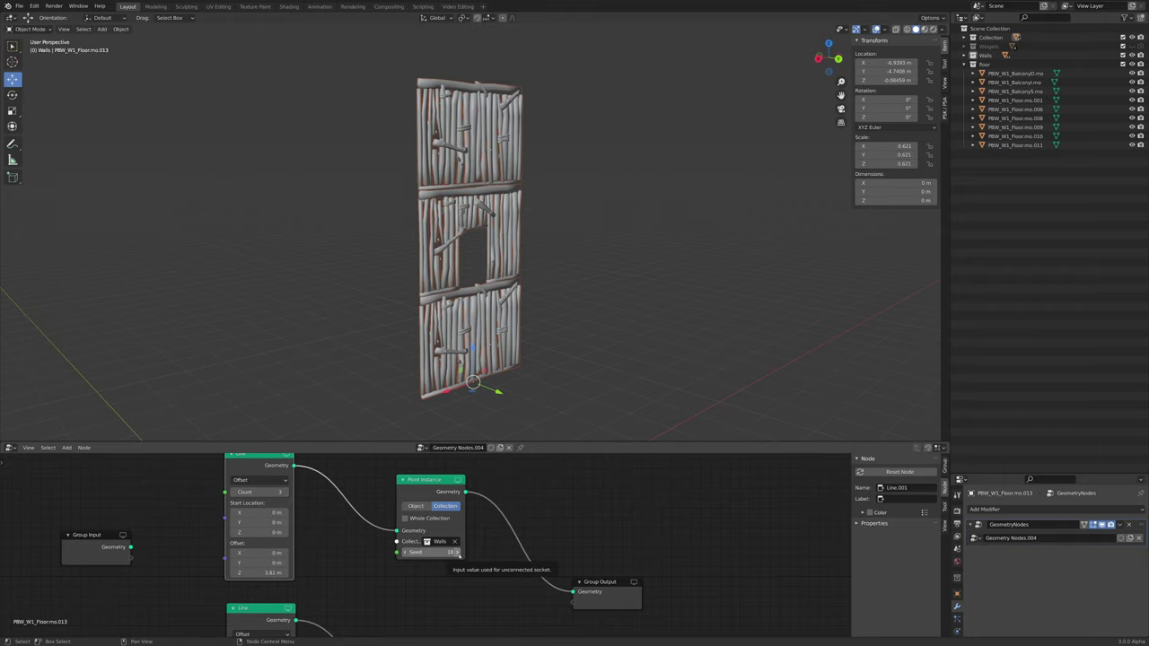
Set the seed of the walls Point Instance node to 28 to vary the wall pieces
left_click(459, 553)
left_click(458, 553)
left_click(458, 553)
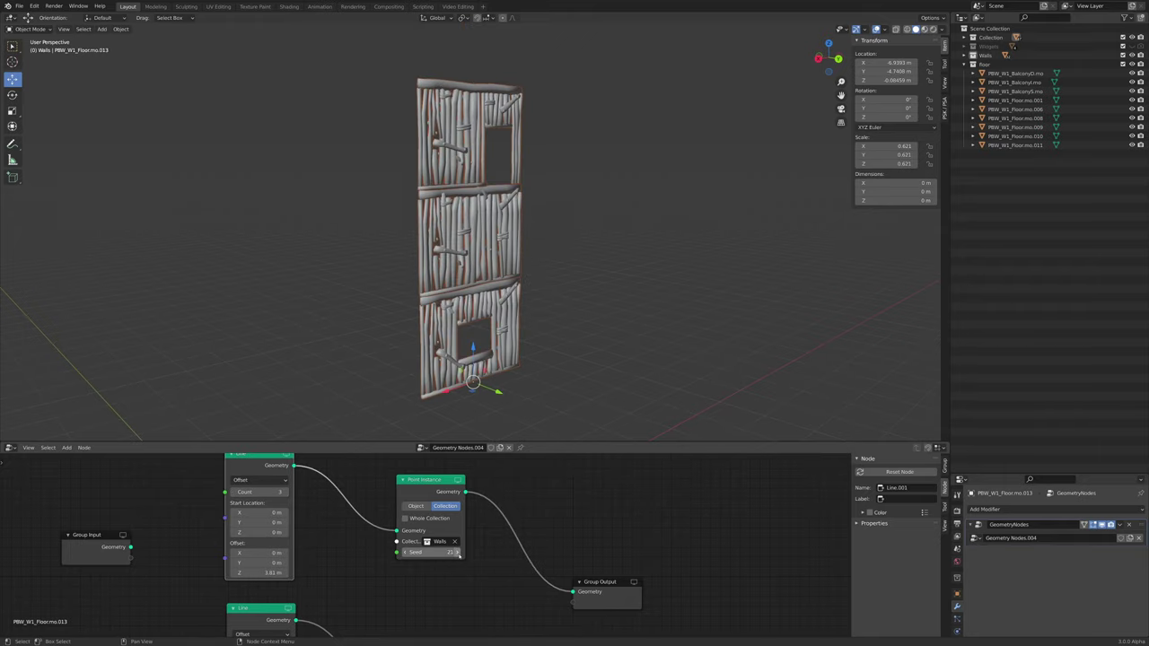
left_click(457, 553)
left_click(458, 553)
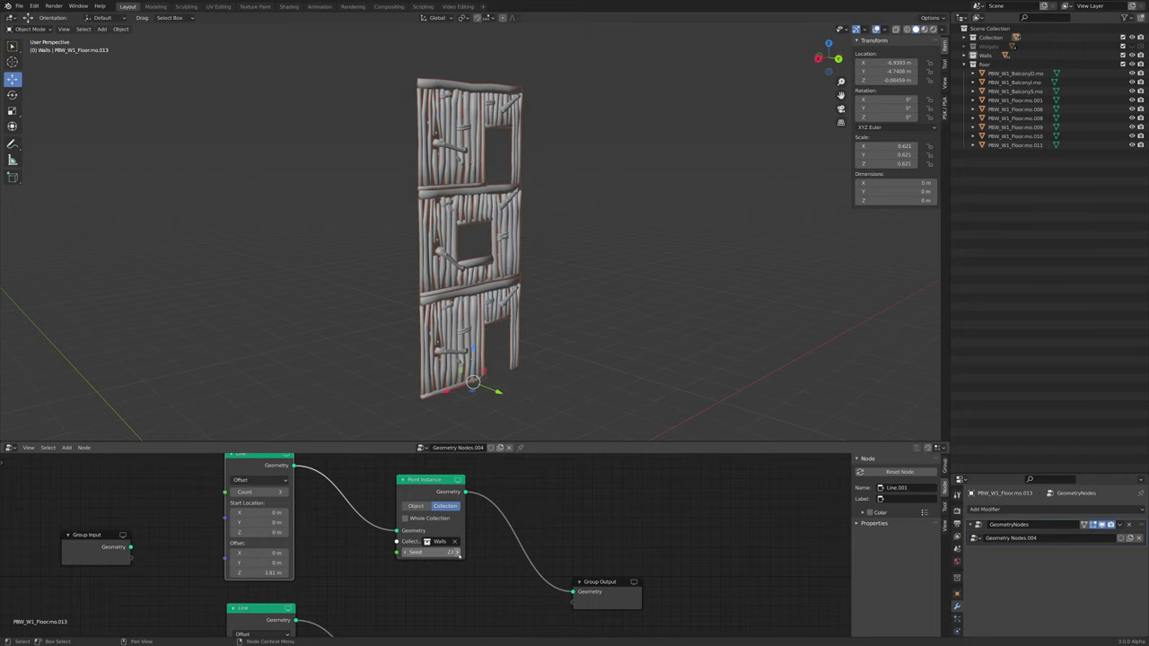
left_click(458, 553)
left_click(457, 553)
left_click(458, 553)
left_click(458, 554)
left_click(459, 553)
Move the Group Input node away from the Line nodes and expose the walls line's Count through it as a modifier input
middle_click_drag(247, 591, 473, 551)
left_click_drag(330, 511, 254, 508)
middle_click_drag(254, 508, 338, 567)
scroll(360, 567, "up", 3)
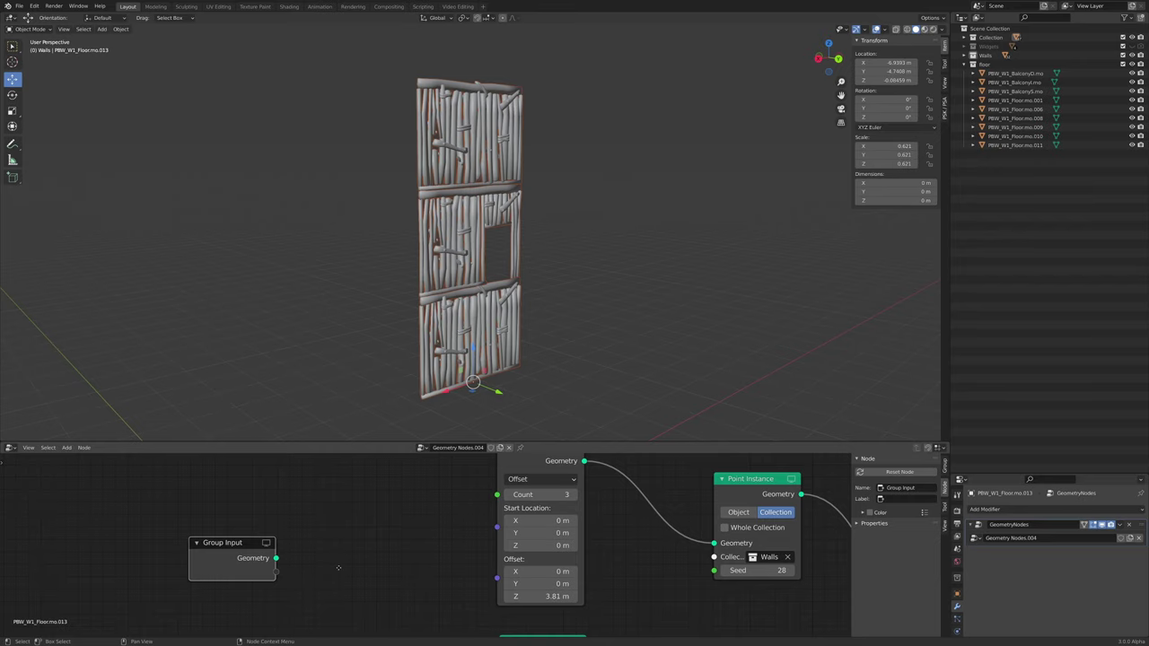
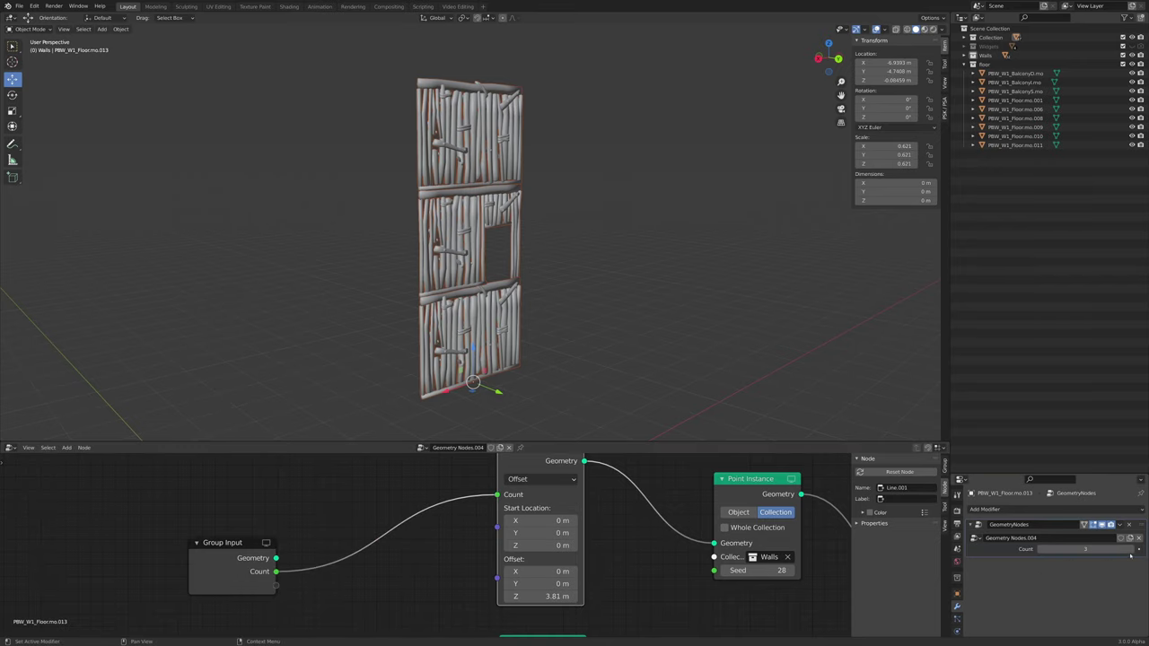
Try different Count values in the Geometry Nodes modifier and leave it at 2
left_click(1131, 551)
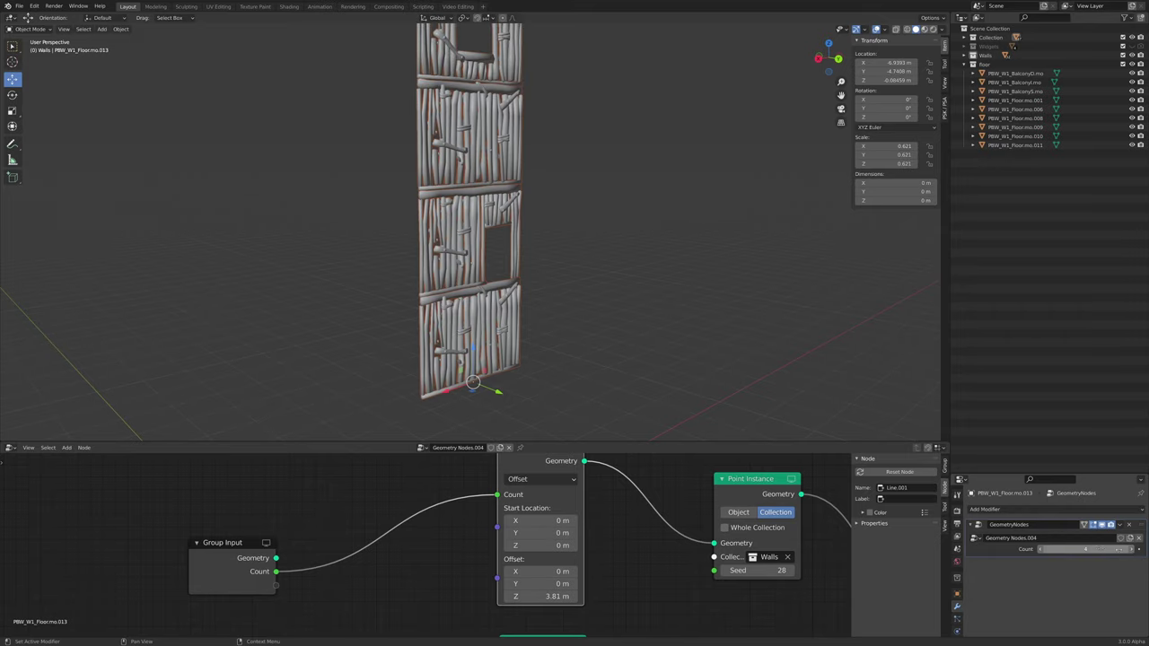
left_click(1040, 550)
left_click(1041, 550)
Connect the Group Input's Count output to the Count of the floors Line node as well
middle_click_drag(492, 500, 402, 512)
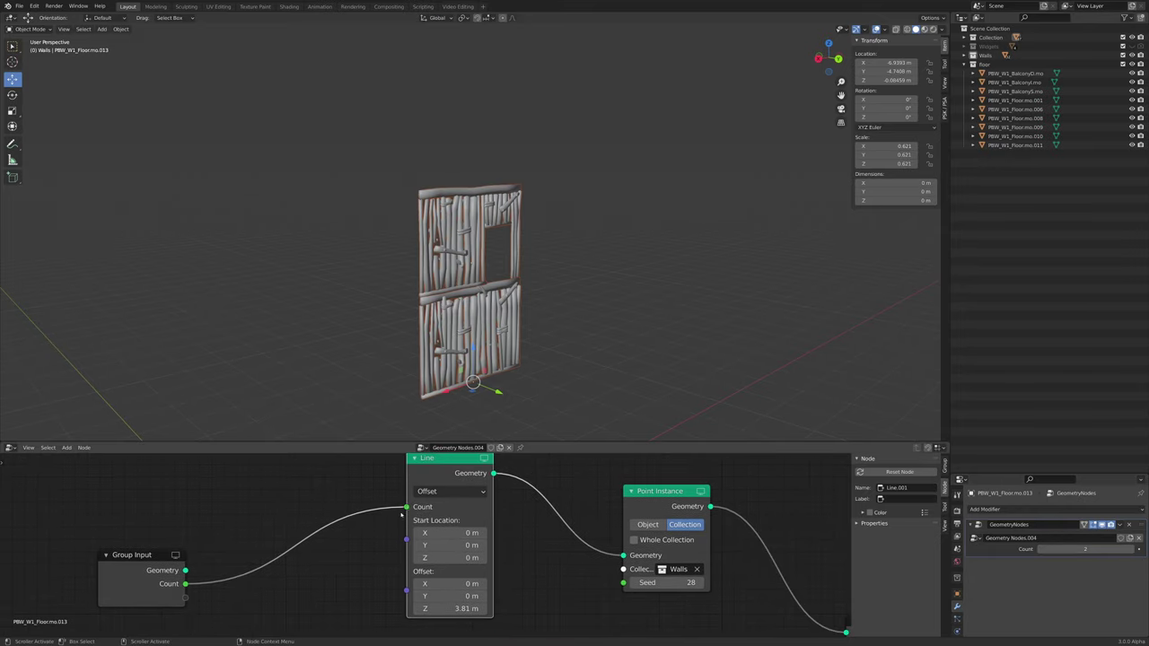
scroll(214, 601, "down", 1)
middle_click_drag(214, 601, 322, 489)
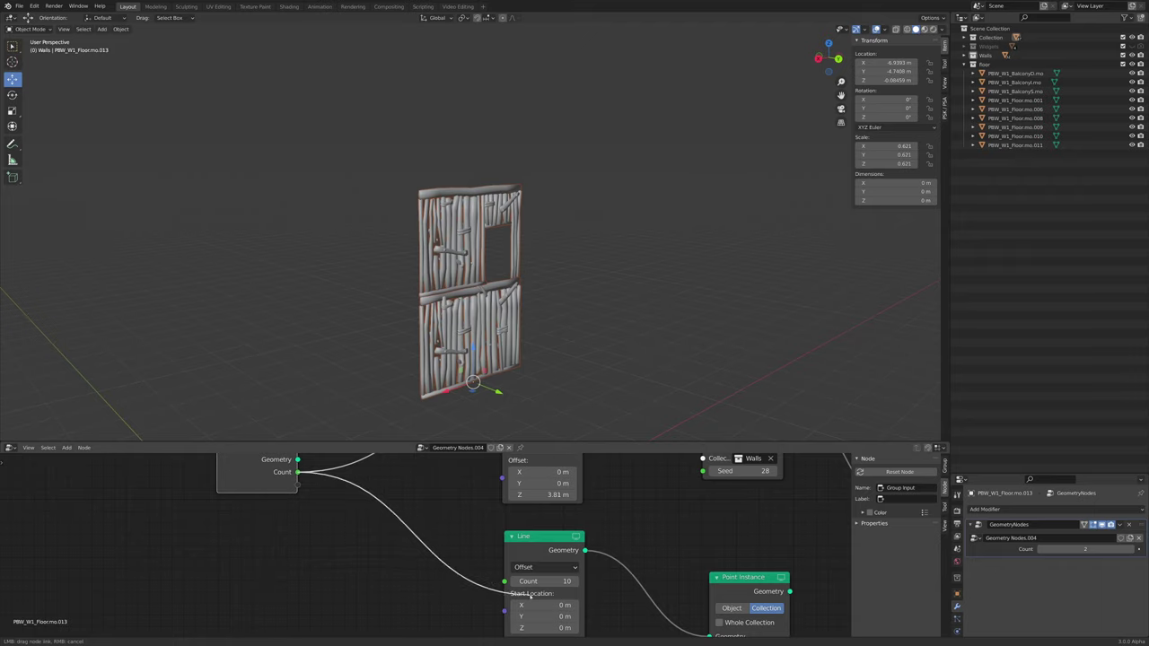
left_click_drag(529, 595, 513, 585)
scroll(687, 533, "down", 1)
Insert a Join Geometry node between the walls Point Instance node and Group Output
middle_click_drag(687, 533, 378, 570)
scroll(491, 544, "up", 2)
scroll(563, 492, "down", 2)
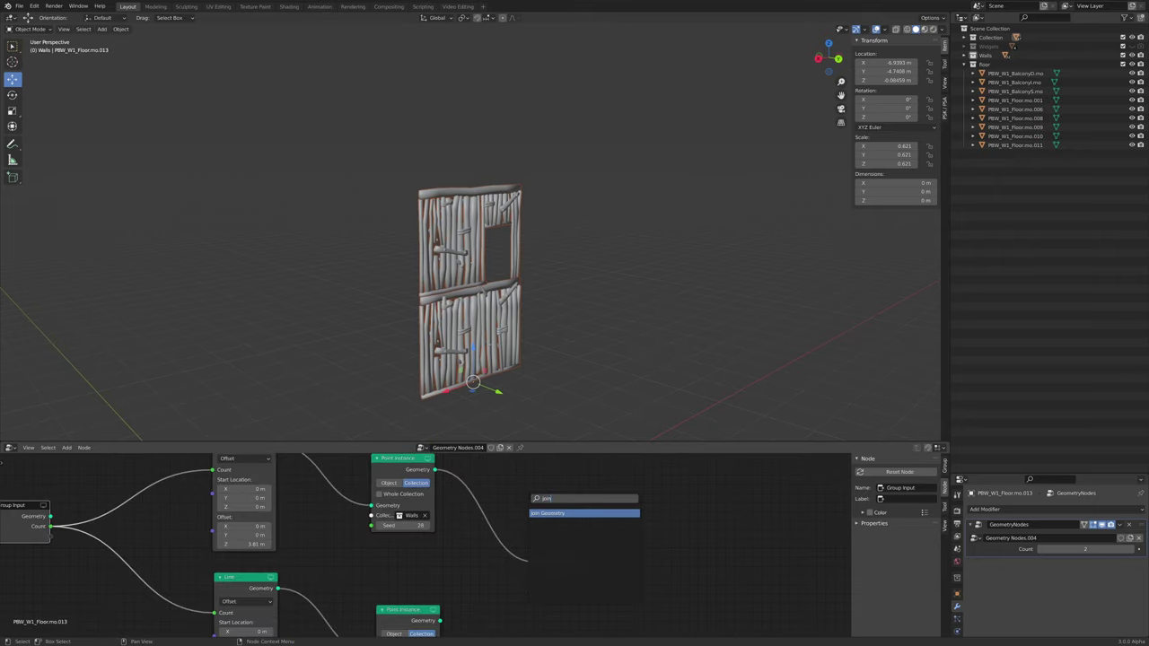
key("Return")
left_click(497, 521)
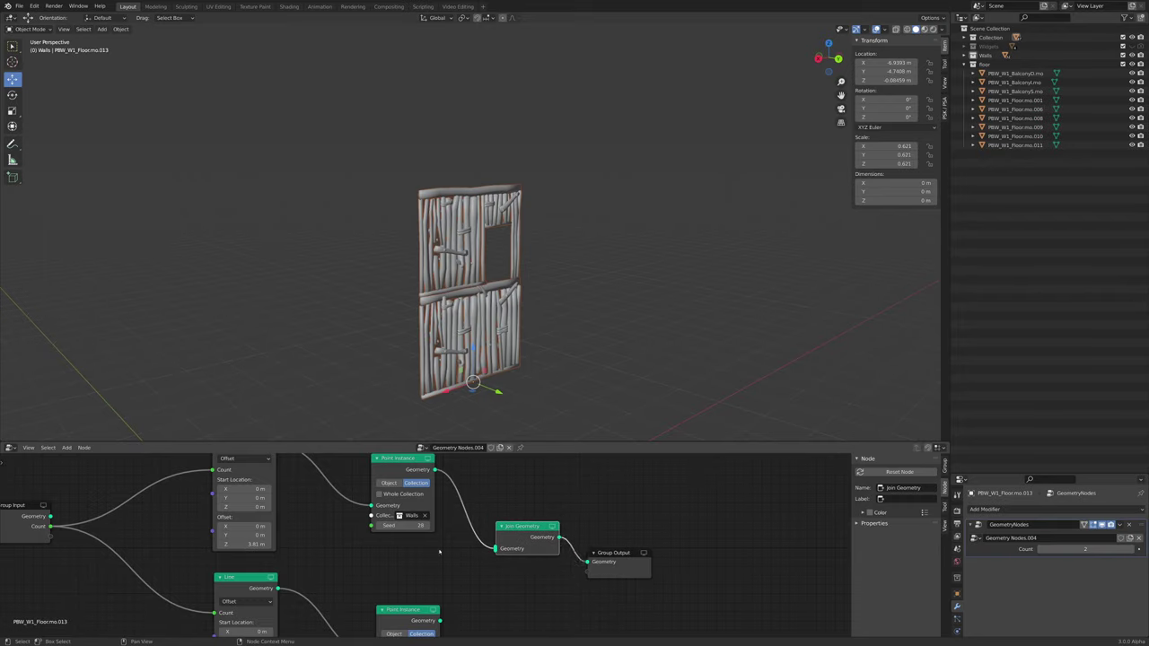
Connect the floors Point Instance node's geometry to the Join Geometry node
scroll(408, 614, "up", 2)
middle_click_drag(405, 618, 416, 580)
left_click_drag(401, 572, 375, 528)
middle_click_drag(395, 539, 367, 580)
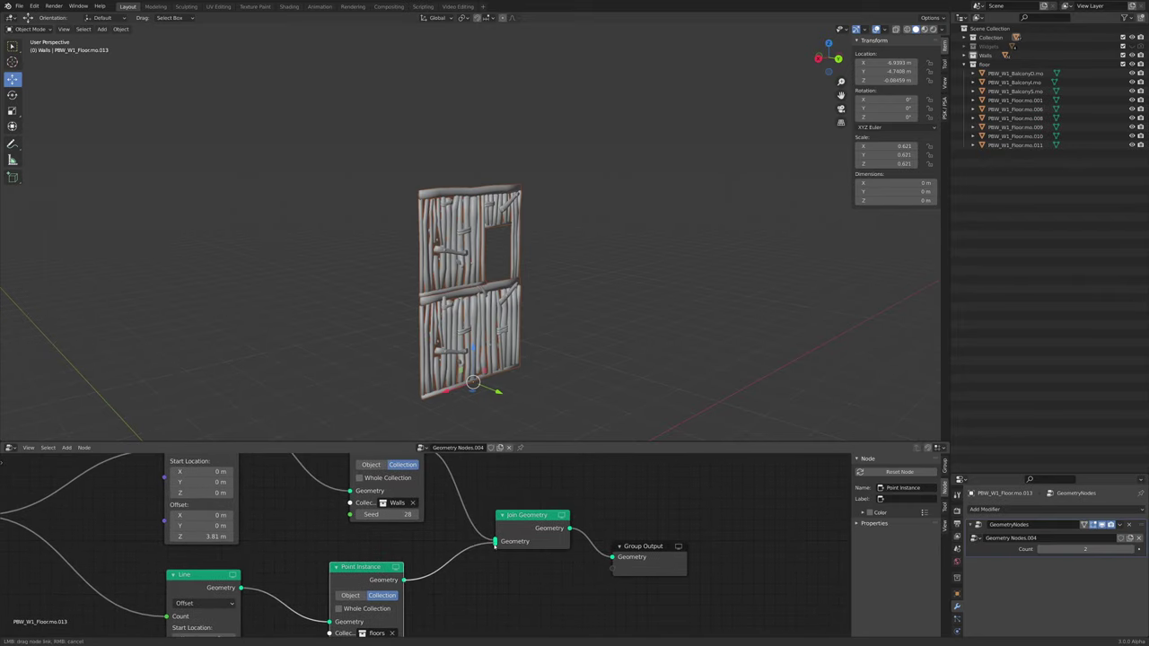
left_click_drag(494, 545, 495, 544)
Examine from several angles how the instanced floors line up with the stacked walls
middle_click_drag(465, 401, 539, 274)
scroll(531, 372, "up", 4)
mouse_move(538, 273)
middle_mouse_down()
mouse_move(597, 276)
mouse_move(527, 280)
middle_mouse_up()
scroll(584, 276, "down", 4)
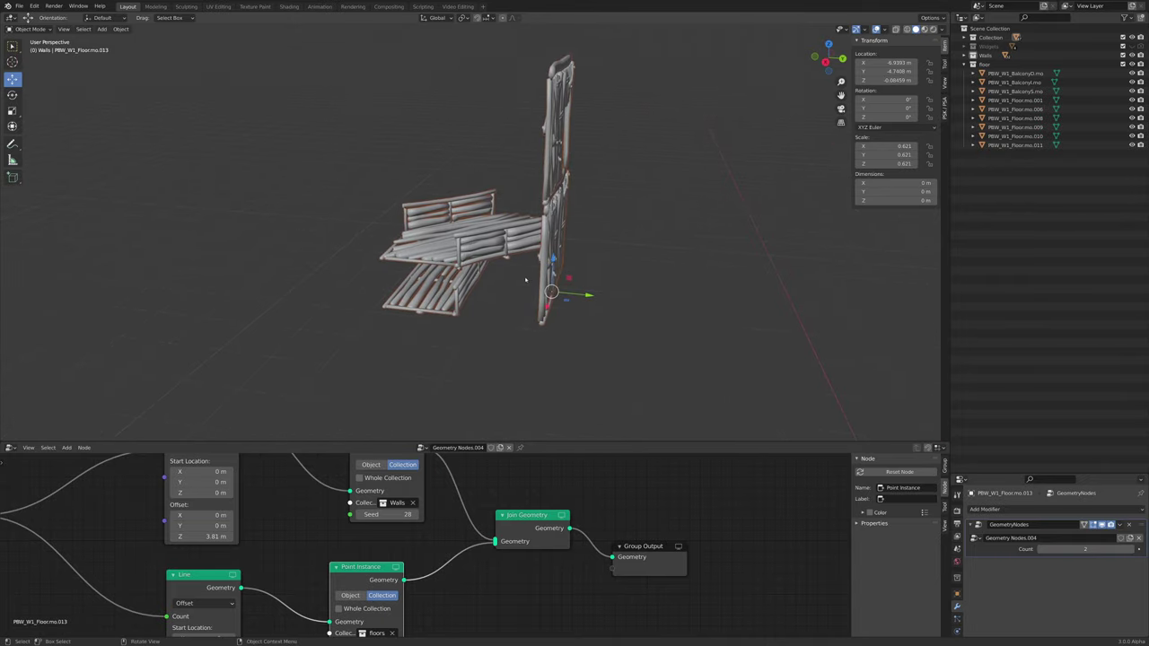
middle_click_drag(301, 565, 381, 502)
scroll(390, 509, "down", 4)
middle_click_drag(480, 390, 508, 362)
scroll(510, 362, "up", 3)
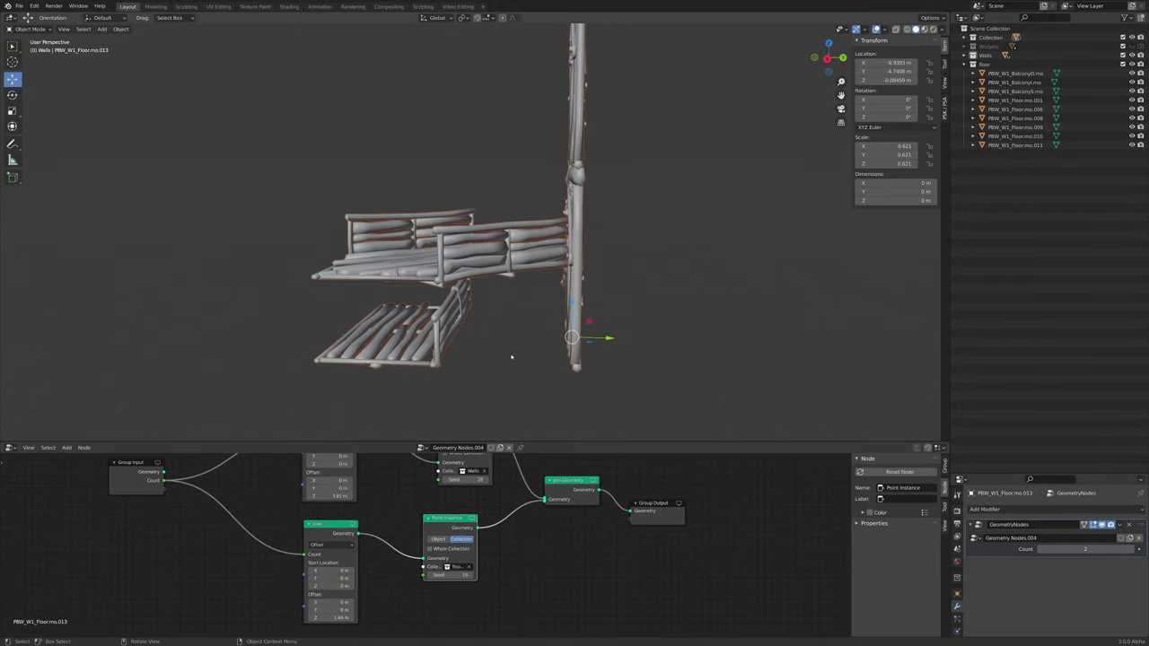
middle_click_drag(515, 300, 595, 286)
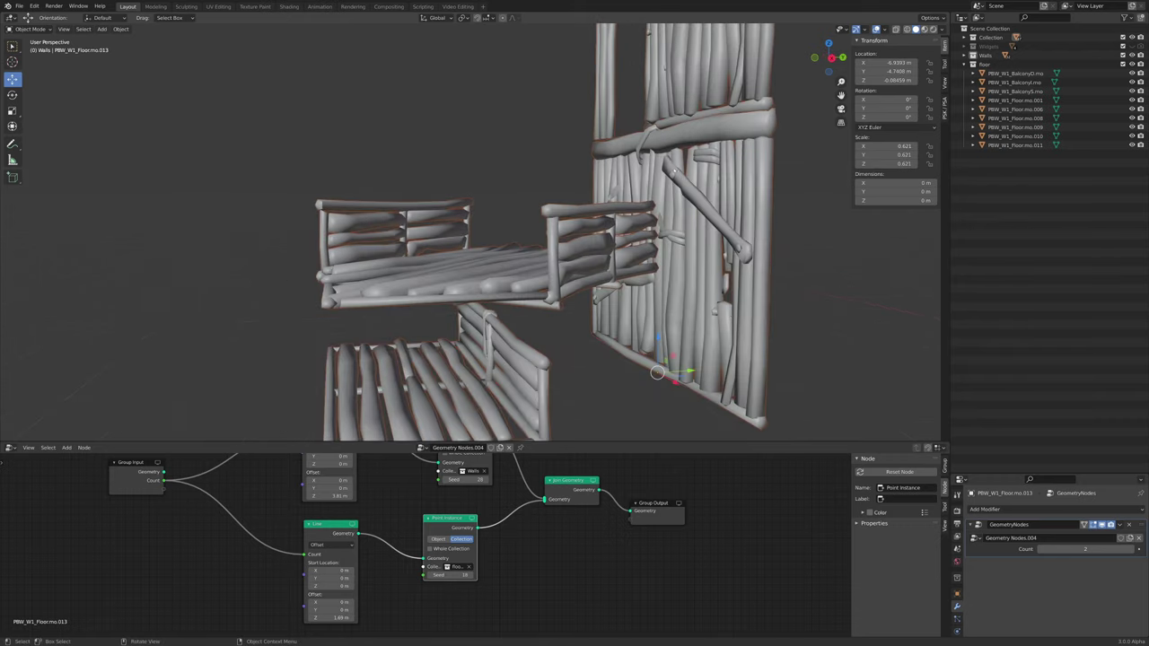
Raise the floors Line node's Z offset to about 3.59 m
scroll(384, 563, "up", 4)
middle_click_drag(356, 573, 421, 499)
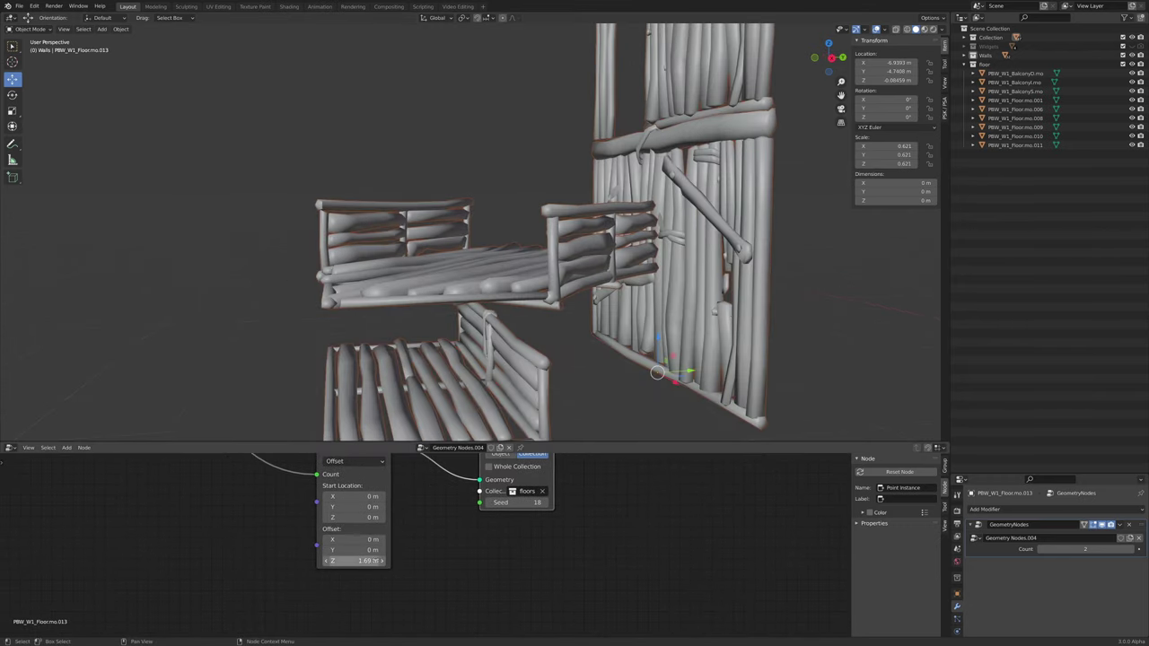
left_click_drag(369, 560, 466, 561)
scroll(381, 538, "down", 3)
middle_click_drag(400, 492, 561, 555)
scroll(468, 507, "up", 5)
scroll(454, 482, "down", 5)
scroll(427, 539, "up", 7)
scroll(426, 534, "down", 7)
Add a Combine XYZ node beside the floors Line node and set its Z value to 3.81
key("shift+a")
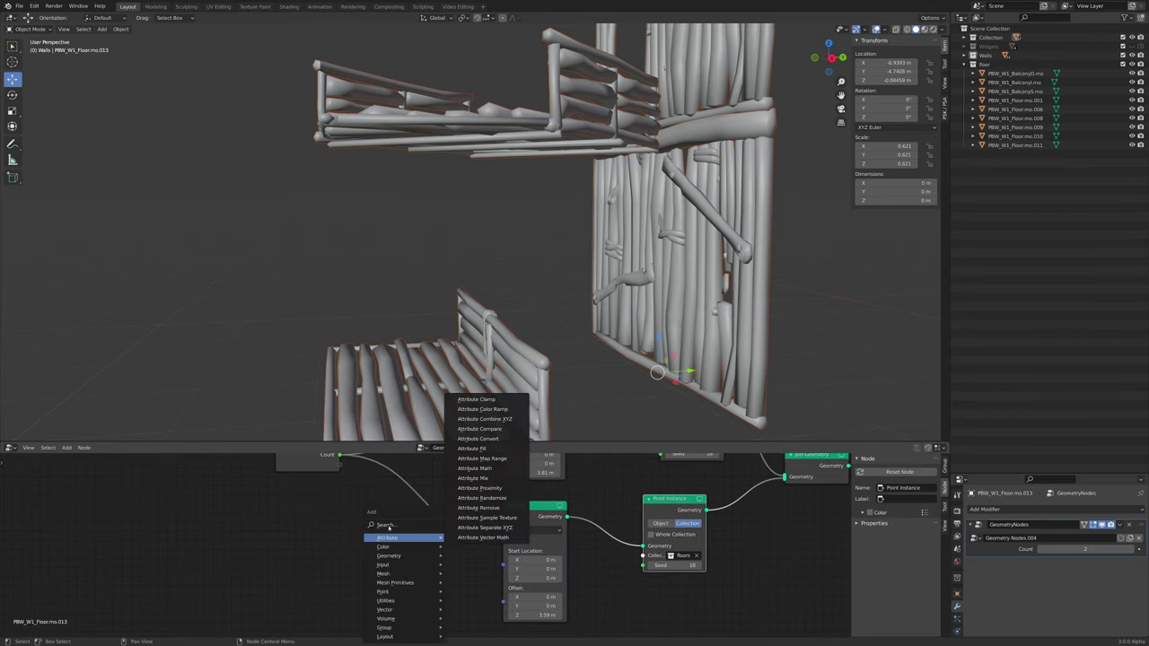
left_click(395, 527)
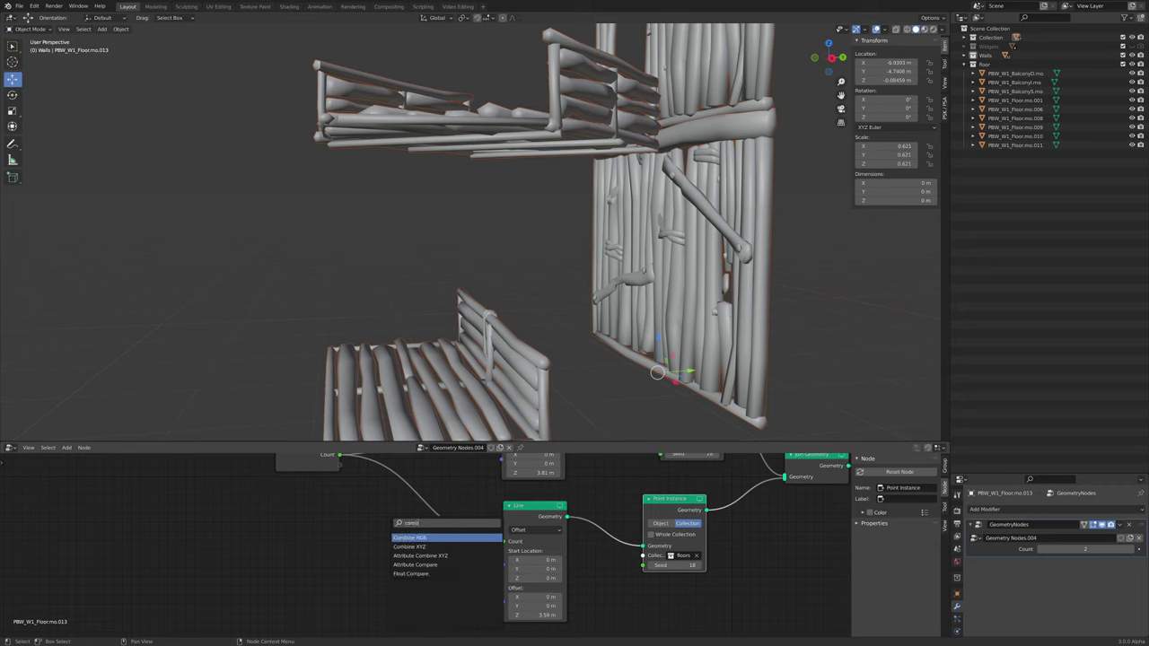
key("Down")
key("Return")
left_click(401, 551)
left_click(443, 594)
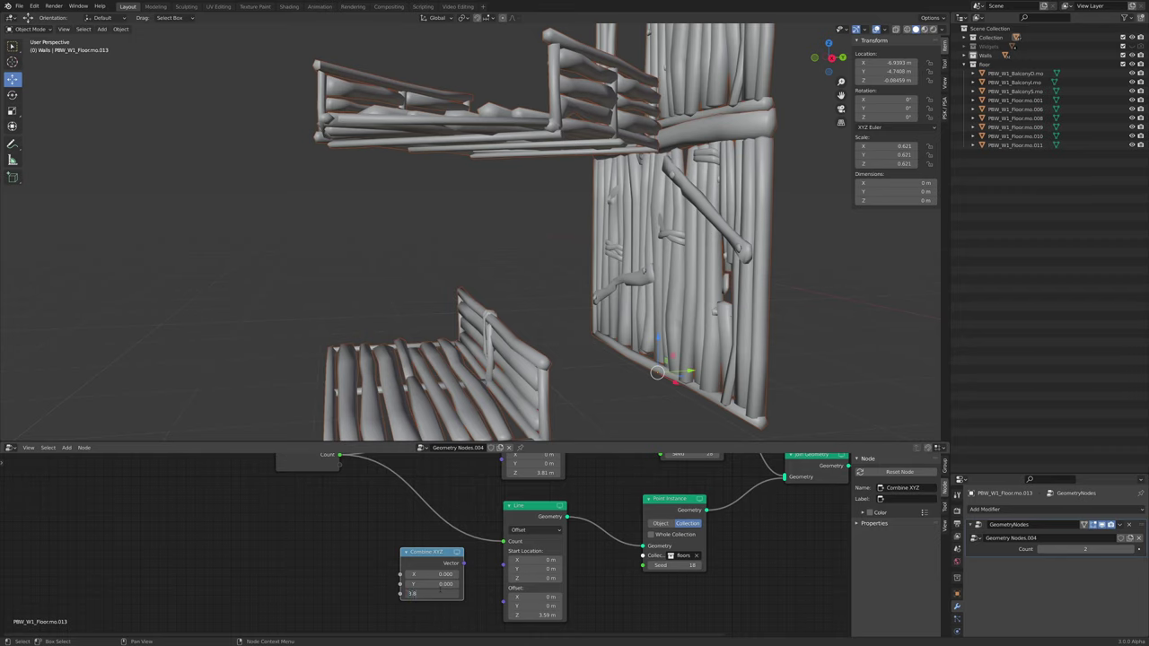
Connect the Combine XYZ vector to the Offset inputs of both the walls and floors Line nodes
left_click_drag(498, 464, 499, 460)
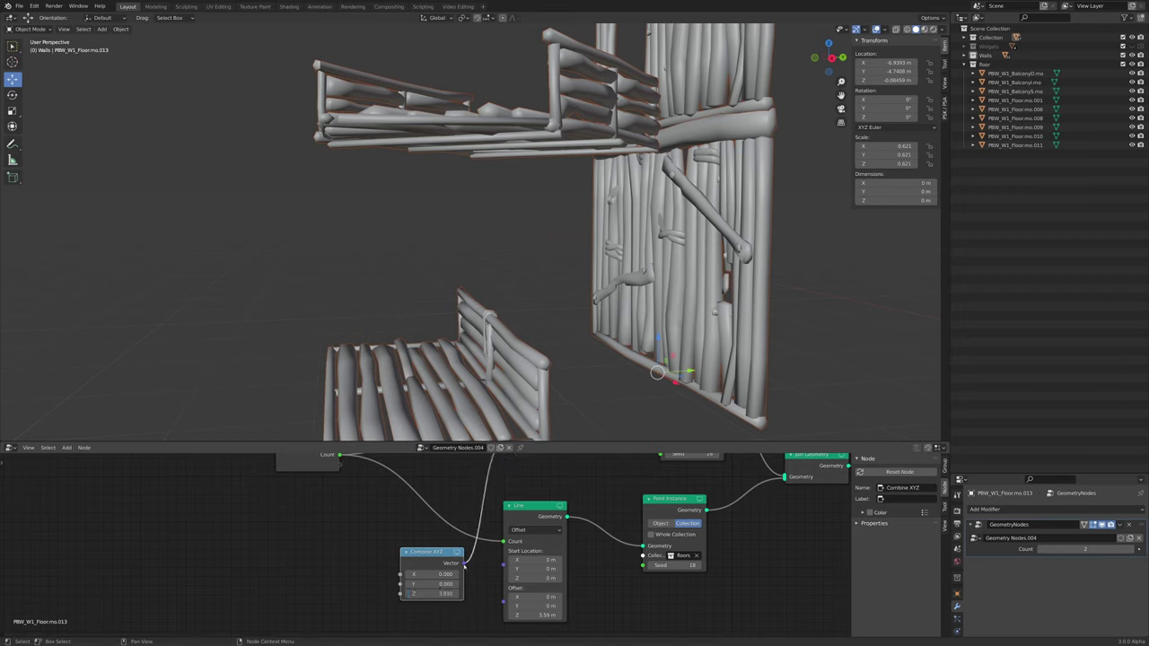
left_click_drag(496, 608, 503, 601)
scroll(610, 261, "down", 5)
middle_click_drag(610, 261, 574, 332)
scroll(453, 534, "down", 4)
middle_click_drag(453, 534, 463, 568)
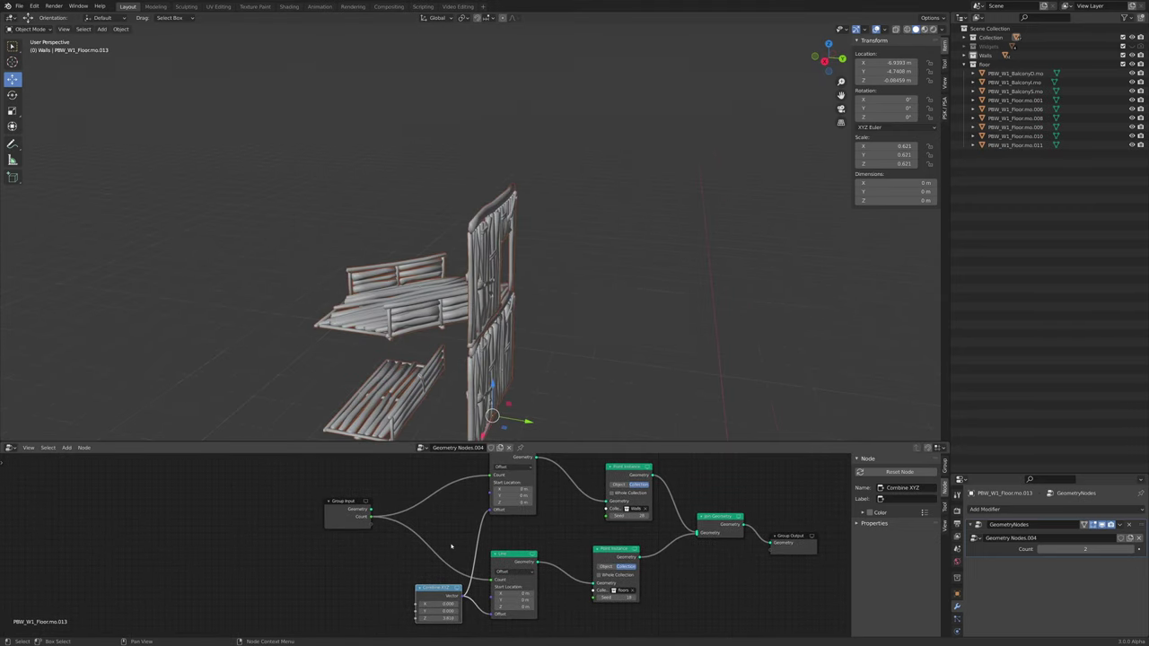
Increase the tower modifier's Count to 6
left_click(1133, 548)
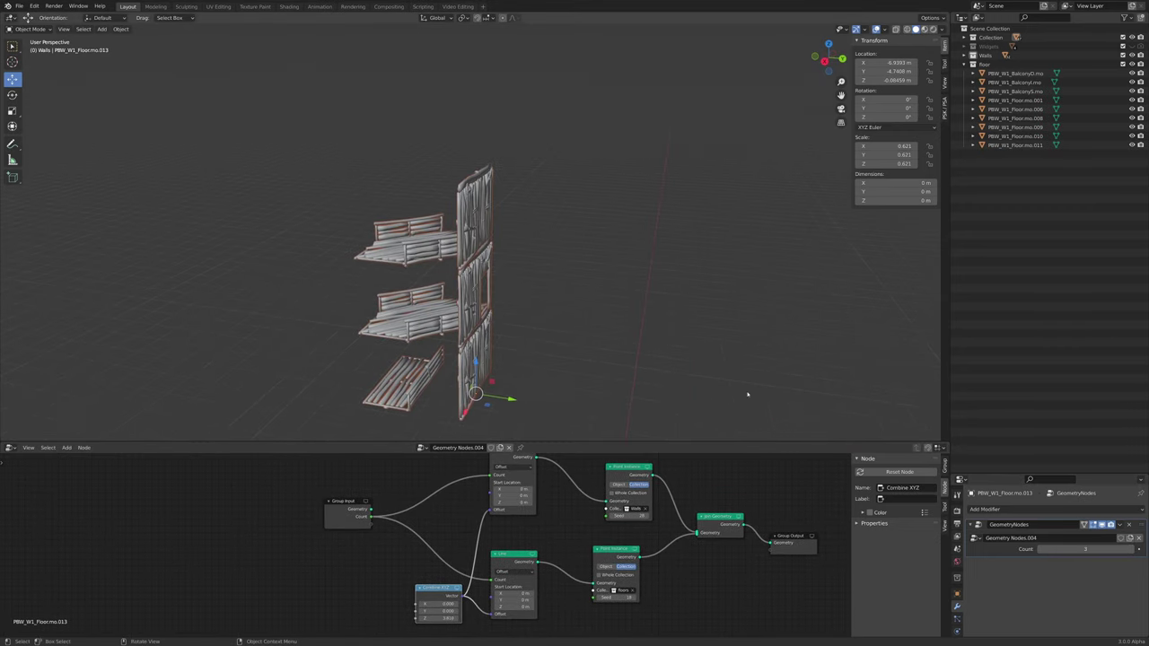
left_click(1133, 550)
middle_click_drag(664, 346, 619, 343)
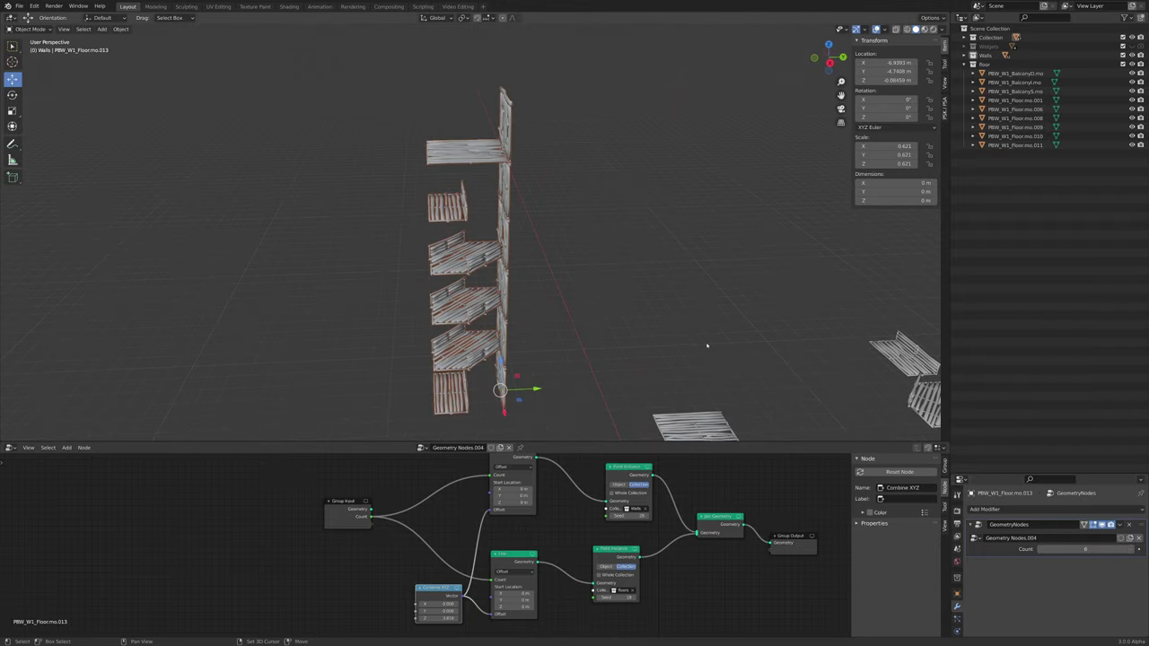
scroll(642, 299, "up", 2)
scroll(619, 343, "down", 6)
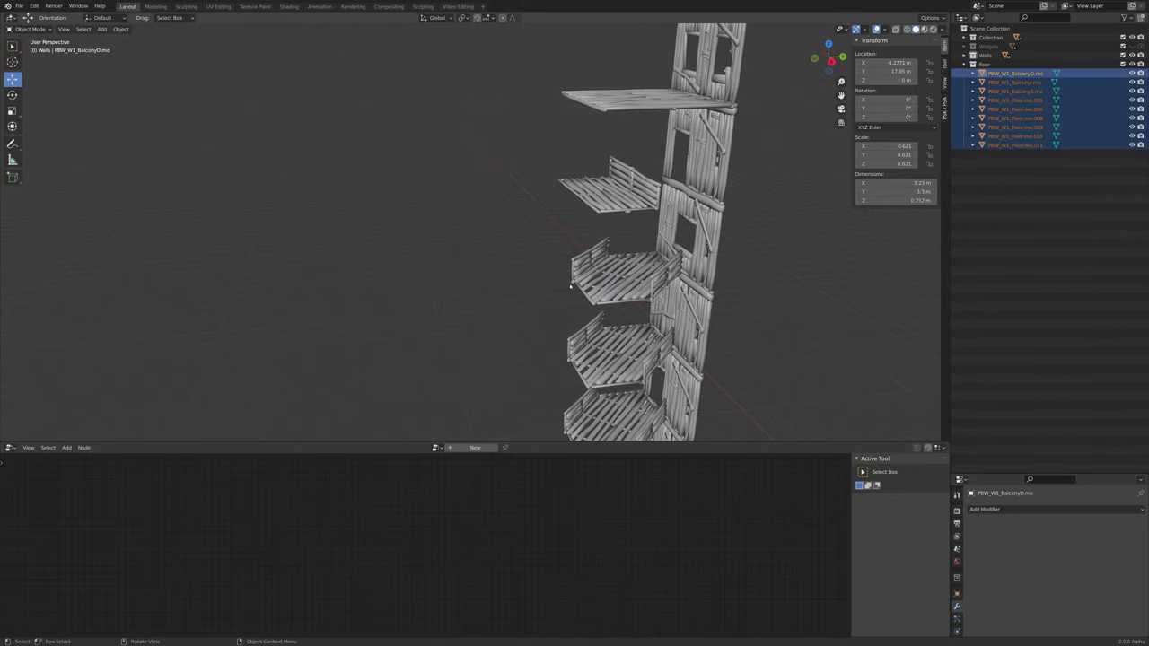
Reselect the tower object and change the floors Point Instance seed for a different random floor arrangement
left_click(679, 256)
middle_click_drag(679, 257, 577, 278)
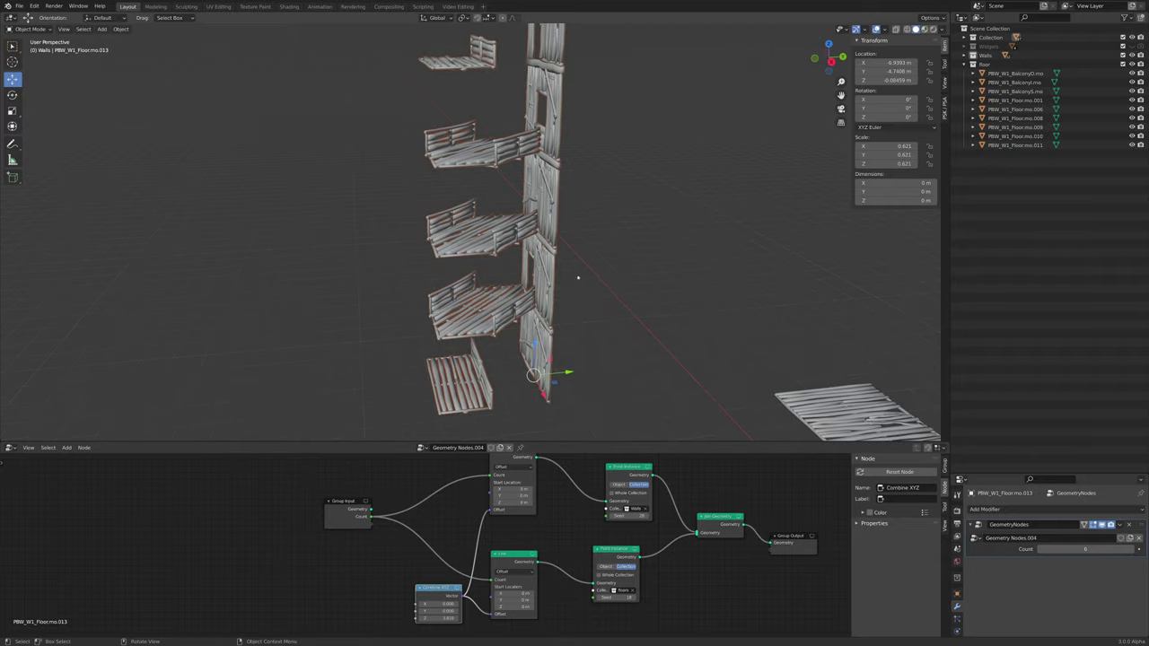
scroll(587, 390, "down", 3)
middle_click_drag(587, 389, 615, 438, "shift")
left_click(636, 598)
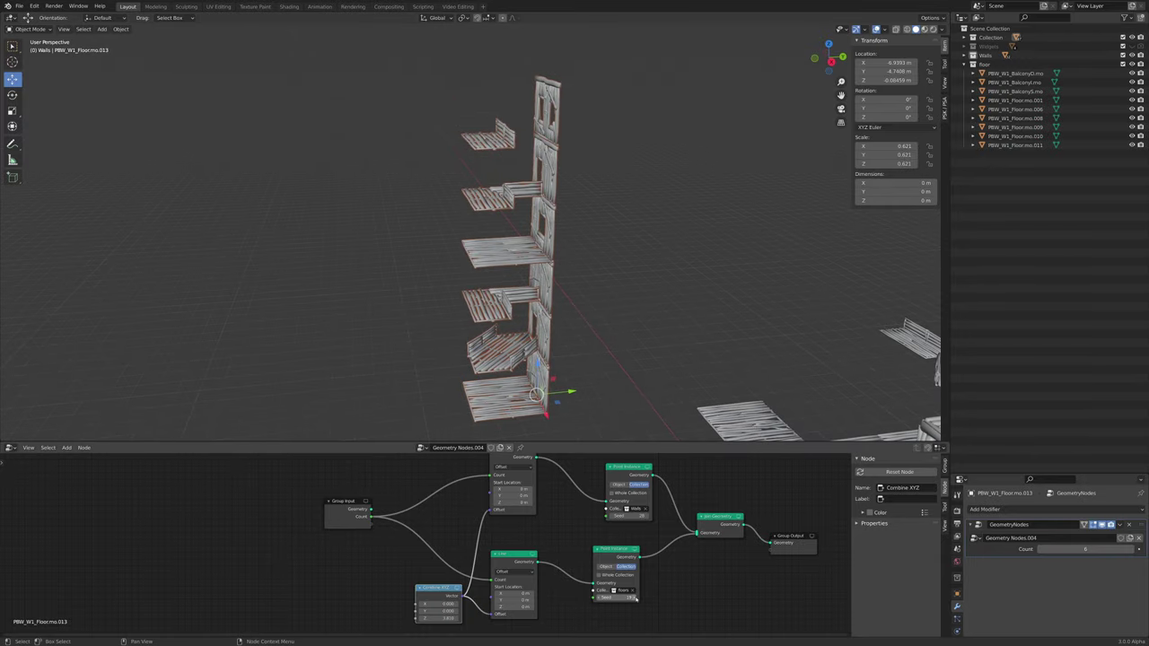
middle_click_drag(583, 364, 521, 368, "shift")
scroll(580, 308, "up", 2)
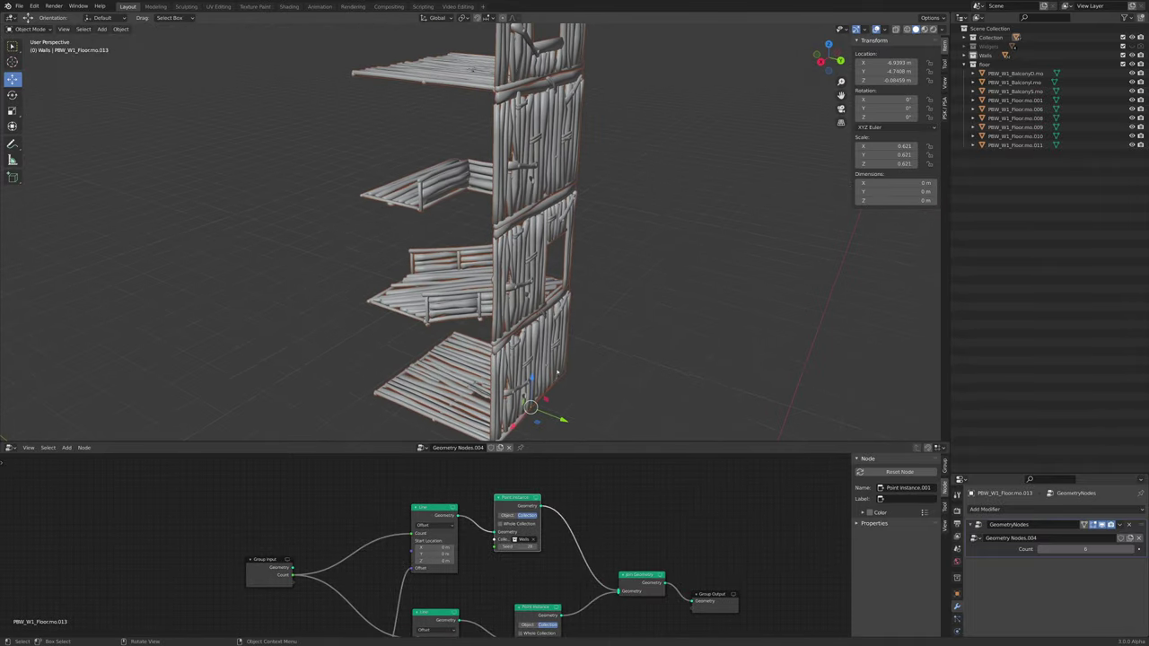
Insert a Transform node after the walls Point Instance and also link the untransformed walls to Join Geometry
scroll(588, 495, "up", 4)
middle_click_drag(588, 496, 526, 487)
key("shift+a")
left_click(532, 475)
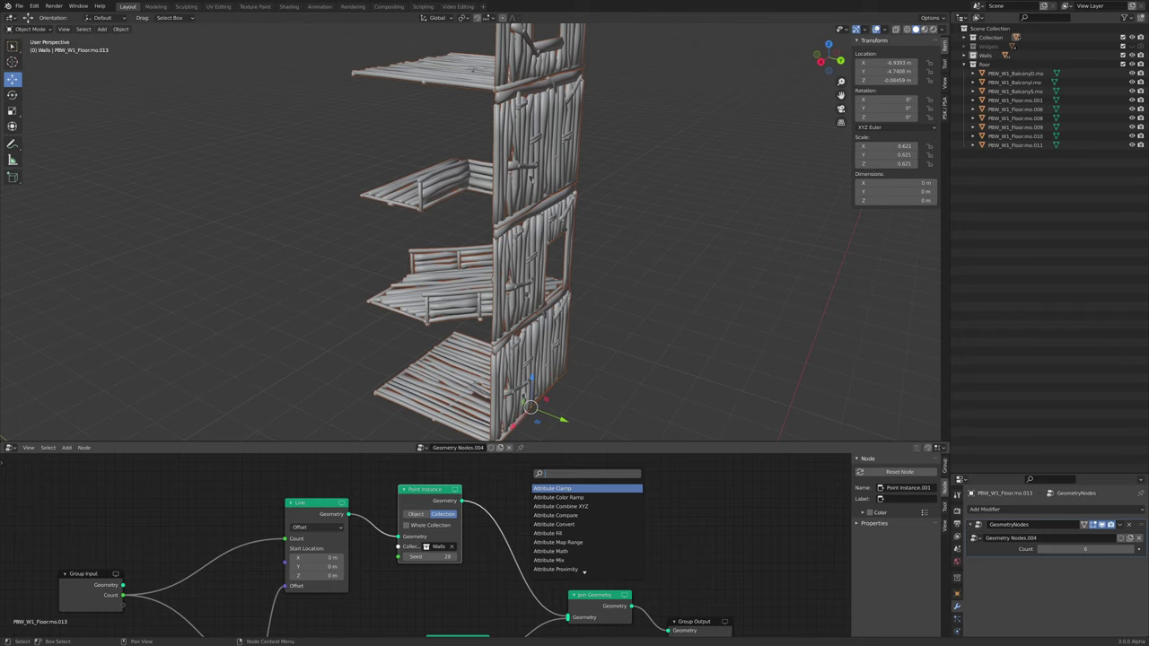
left_click(544, 489)
left_click(511, 500)
middle_click_drag(549, 522, 516, 521)
scroll(493, 515, "down", 1)
left_click_drag(563, 609, 562, 610)
Shift the copied wall stack by setting the Transform node's Y translation to about -5.24 m
middle_click_drag(584, 323, 540, 221)
scroll(539, 315, "up", 1)
scroll(487, 222, "up", 2)
scroll(539, 220, "up", 2)
middle_click_drag(540, 221, 540, 269, "shift")
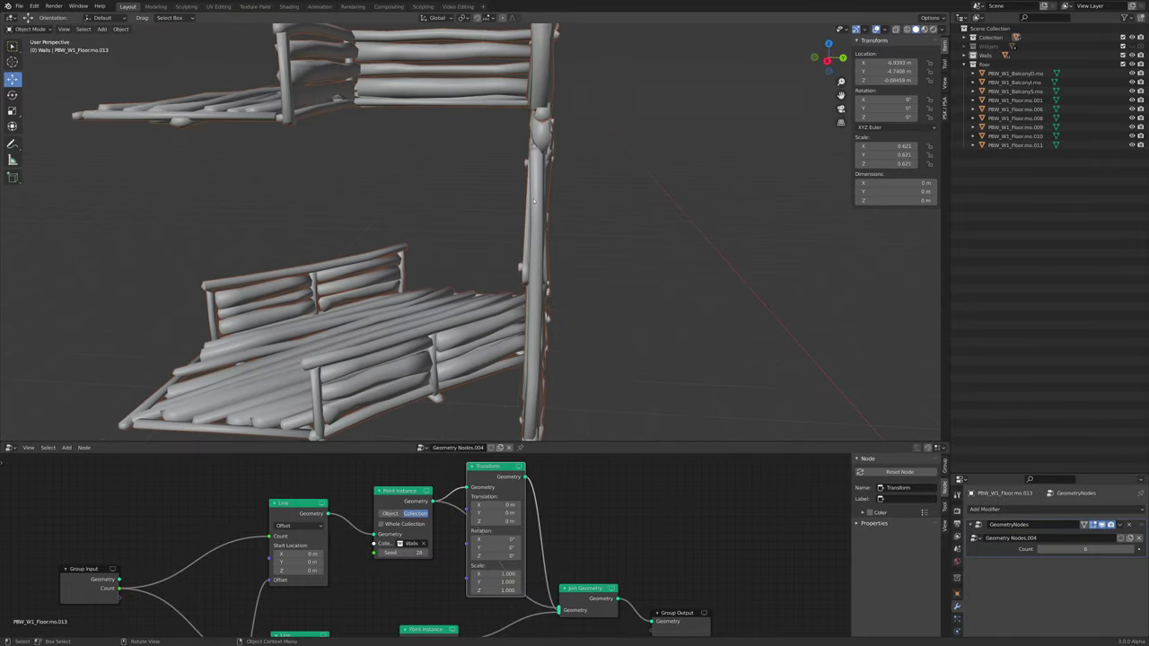
middle_click_drag(534, 200, 537, 212)
middle_click_drag(554, 346, 566, 376)
scroll(566, 377, "down", 4)
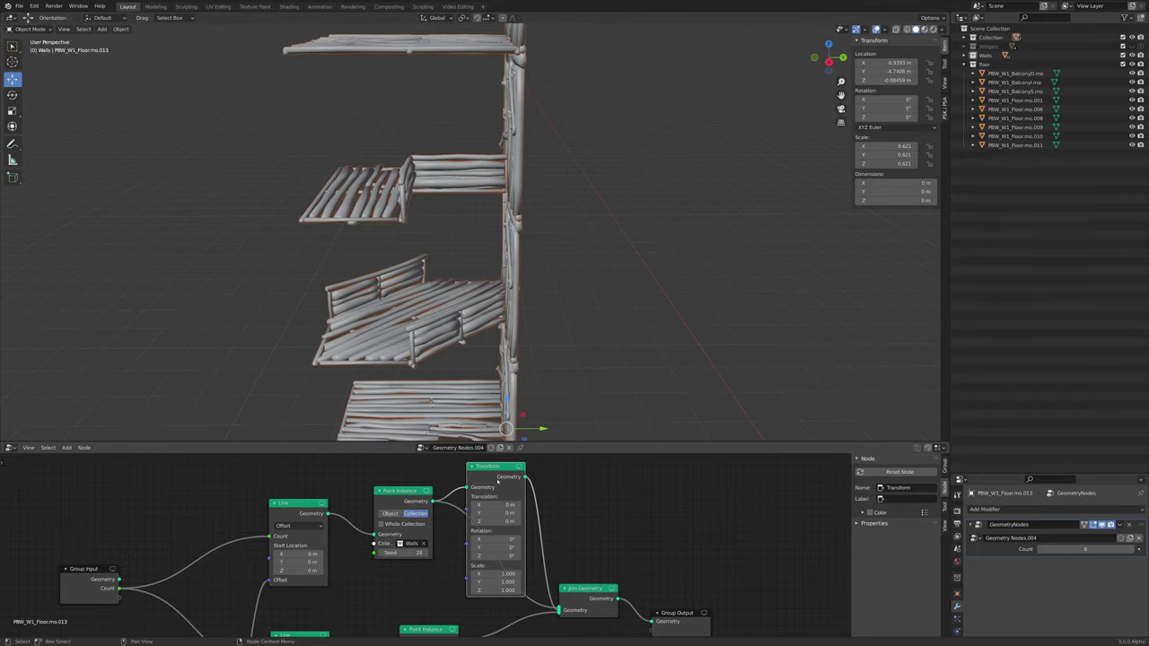
left_click_drag(507, 505, 583, 505)
middle_click_drag(653, 236, 681, 256)
key("ctrl+z")
left_click_drag(503, 513, 456, 513)
Examine the original and shifted wall stacks to compare the wall pieces on each level
scroll(536, 254, "down", 2)
middle_click_drag(536, 254, 603, 264)
scroll(539, 275, "down", 3)
scroll(608, 329, "up", 4)
scroll(578, 284, "up", 2)
scroll(639, 289, "down", 3)
scroll(598, 258, "down", 5)
scroll(533, 289, "up", 3)
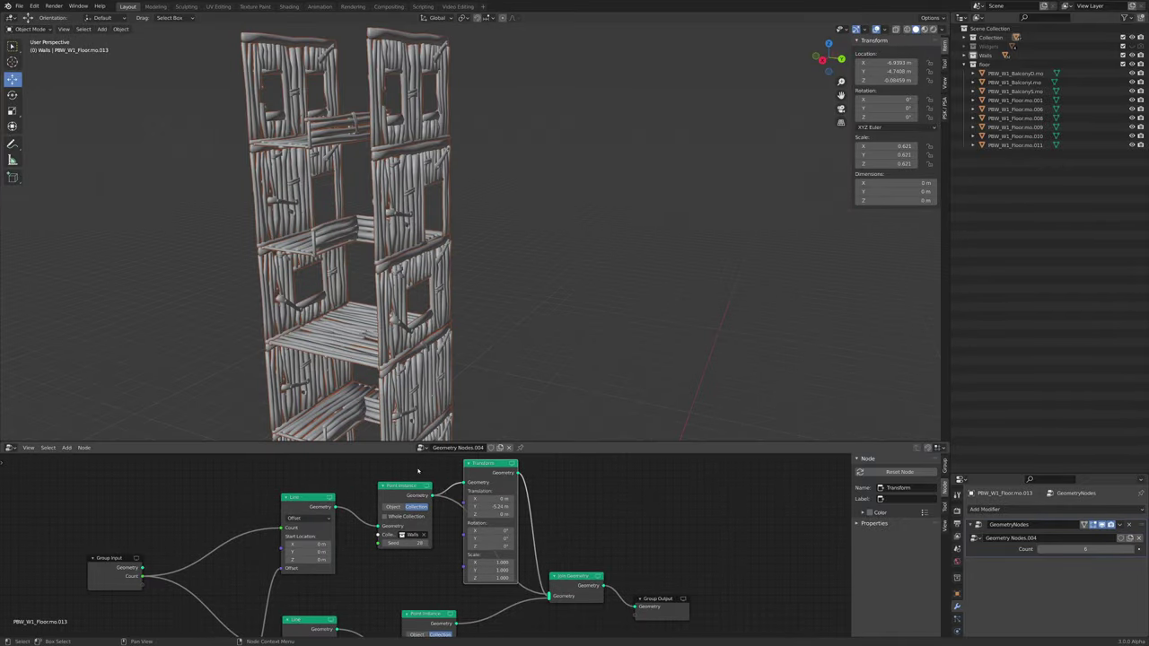
Delete the Transform node and insert a new one between the walls Line and Point Instance nodes
middle_click_drag(556, 486, 542, 484)
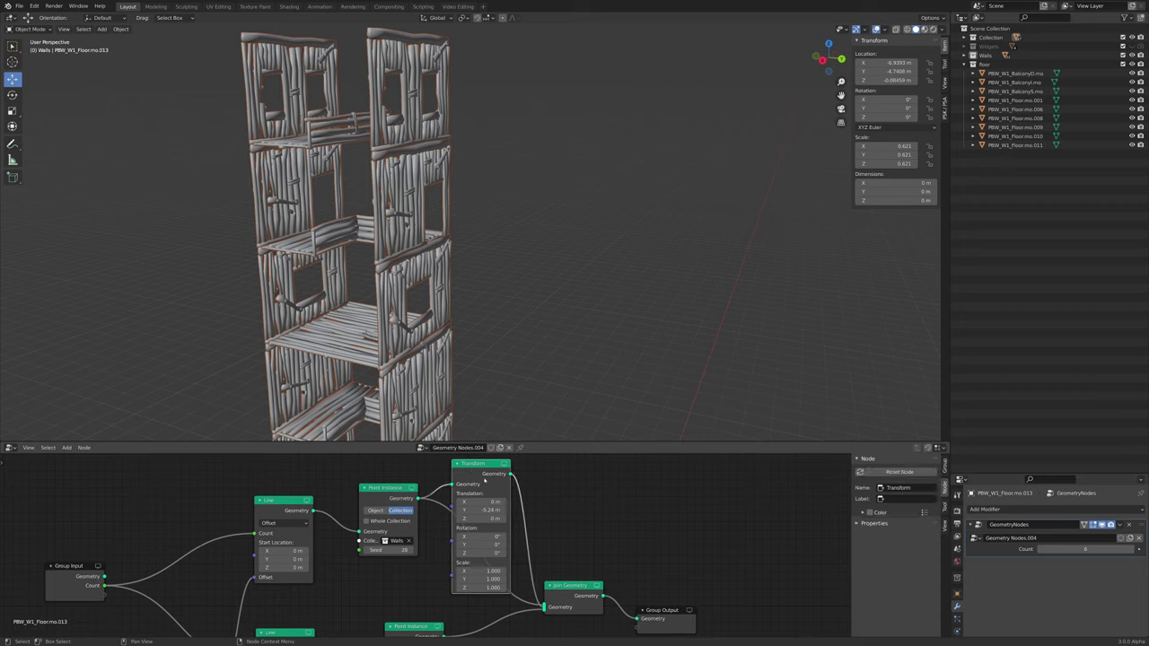
key("x")
middle_click_drag(462, 485, 565, 480)
left_click_drag(386, 497, 304, 497)
key("shift+a")
type("stra")
key("Return")
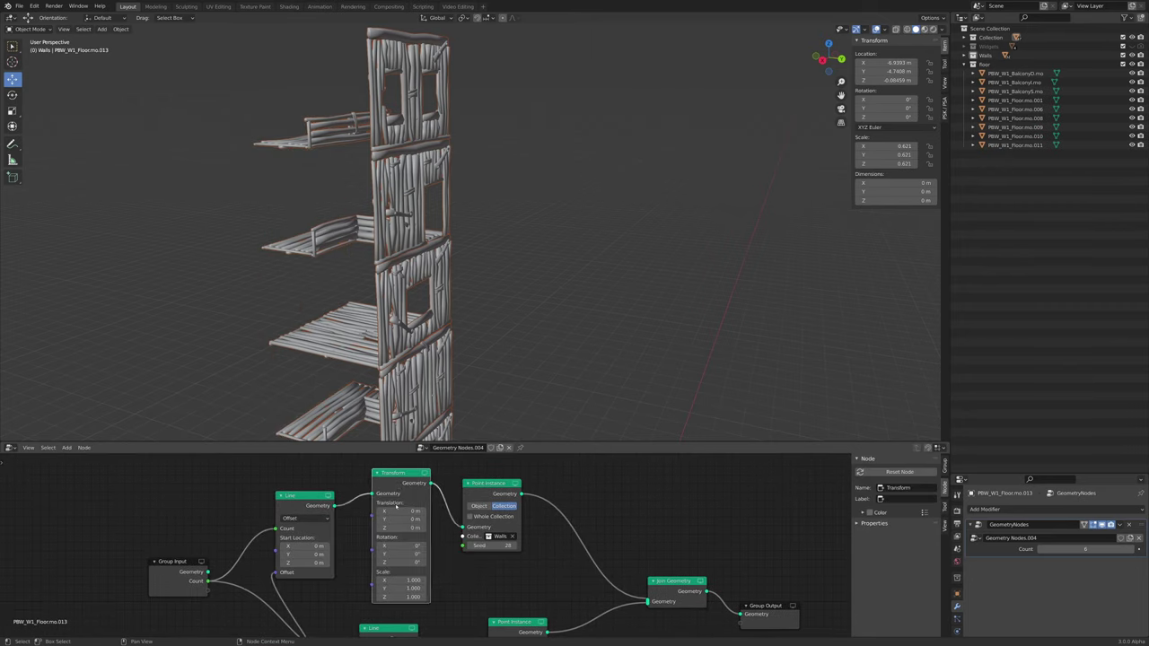
left_click(386, 476)
middle_click_drag(404, 395, 425, 393)
left_click_drag(400, 511, 429, 511, "shift")
key("ctrl+z")
Insert a Join Geometry node between the Transform and walls Point Instance, and connect the walls Line geometry to it
middle_click_drag(646, 547, 611, 548)
left_click(410, 495)
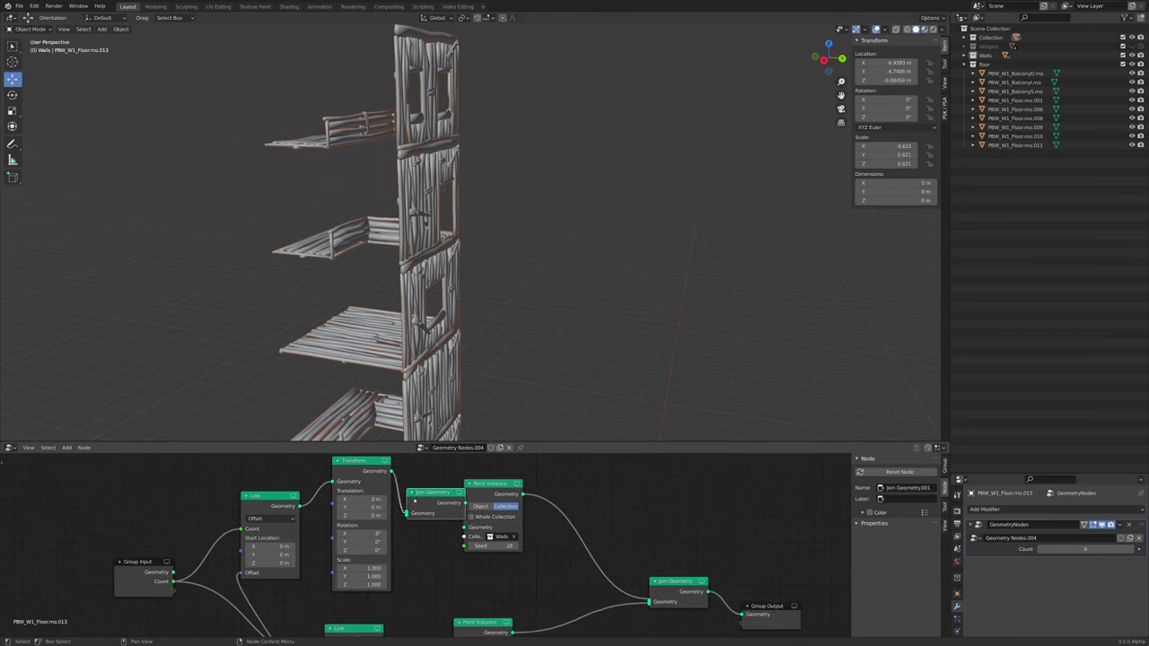
left_click_drag(424, 516, 425, 514)
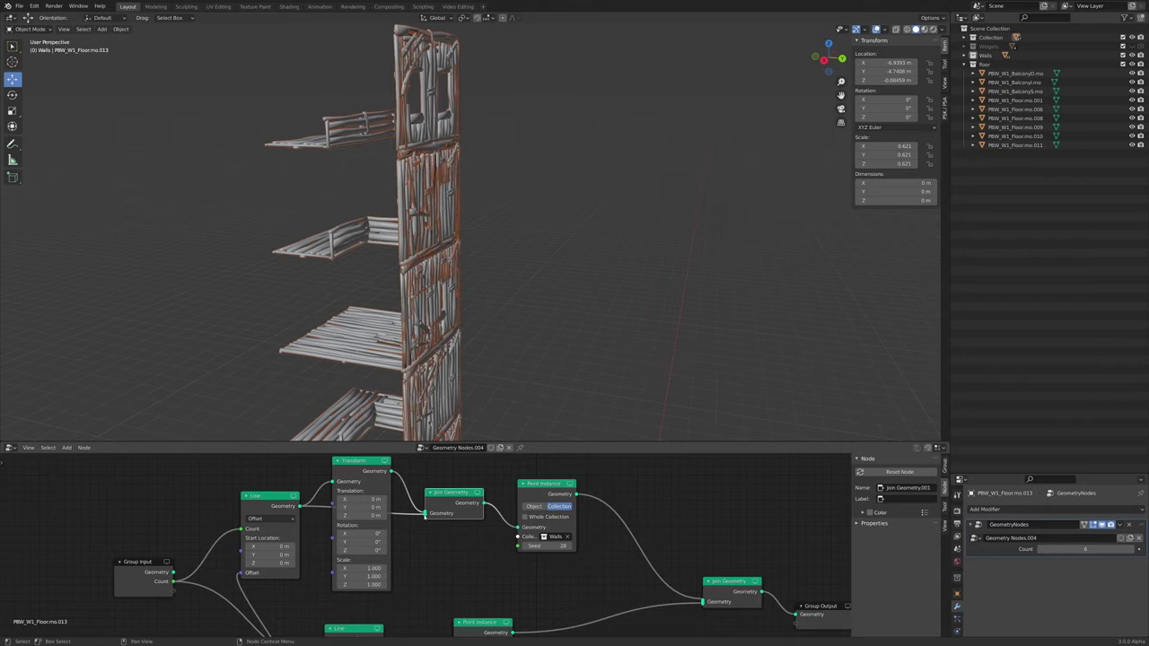
Set the Transform node's Y translation to about -5.13 m to place the second wall stack opposite the first
mouse_move(418, 397)
middle_mouse_down()
mouse_move(381, 395)
mouse_move(407, 401)
middle_mouse_up()
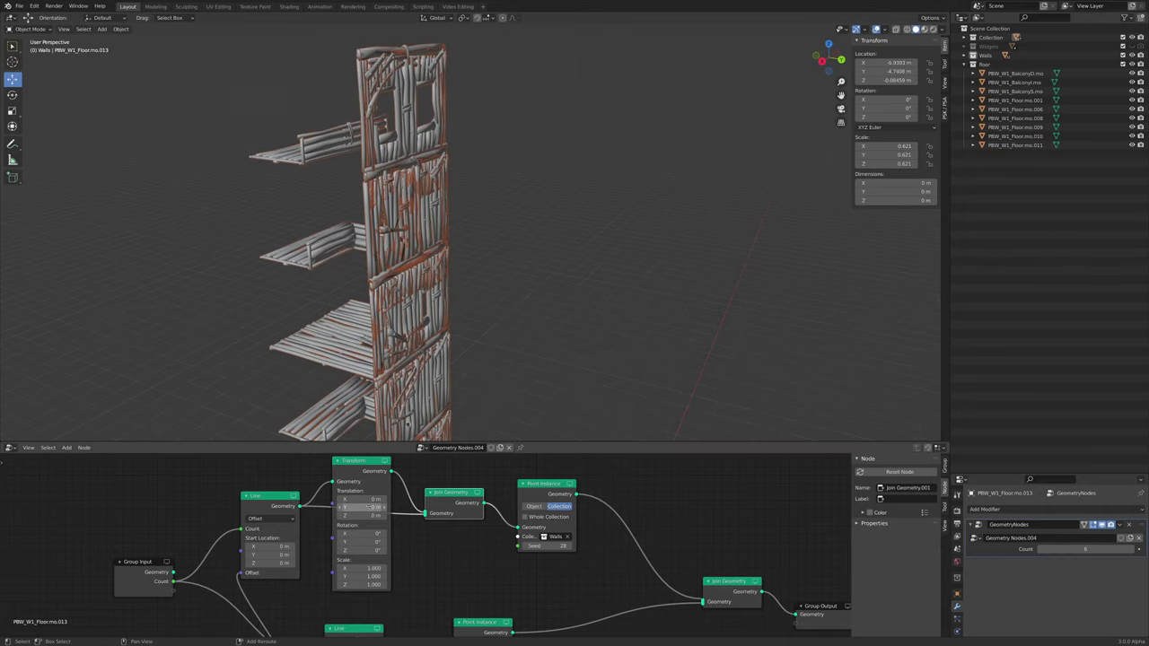
left_click_drag(365, 508, 280, 508)
middle_click_drag(391, 277, 431, 270)
middle_click_drag(462, 307, 524, 285)
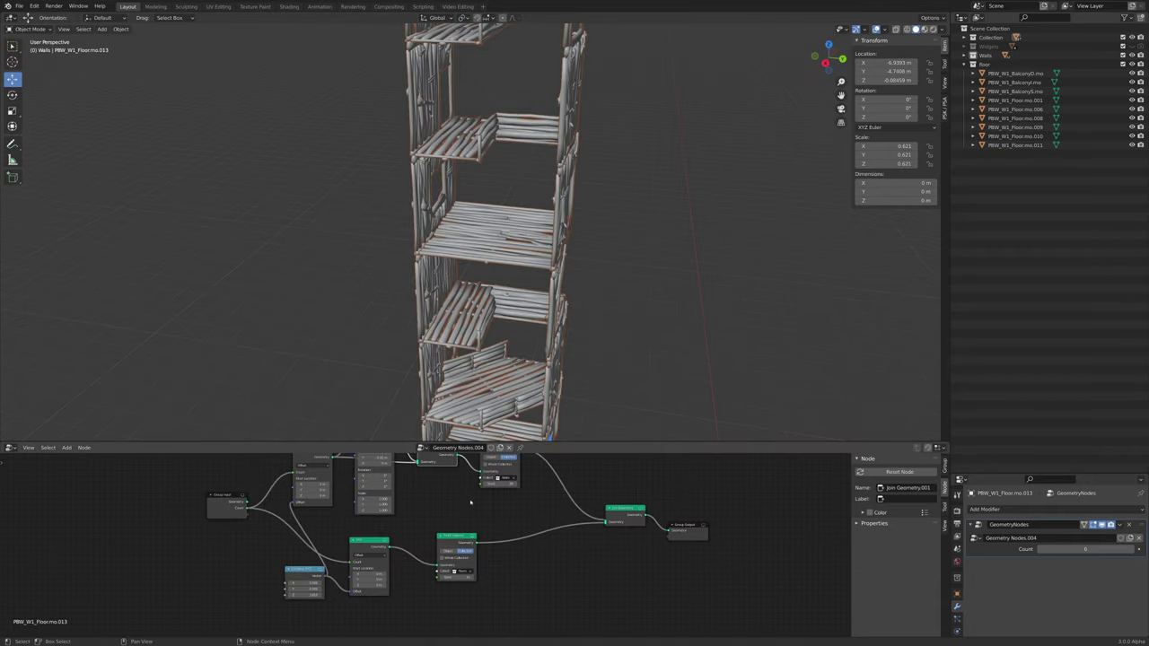
Move the Combine XYZ, floors Line and floors Point Instance nodes down, away from the wall nodes
scroll(452, 524, "up", 5)
middle_click_drag(452, 524, 469, 475)
scroll(396, 508, "down", 4)
middle_click_drag(395, 507, 428, 519)
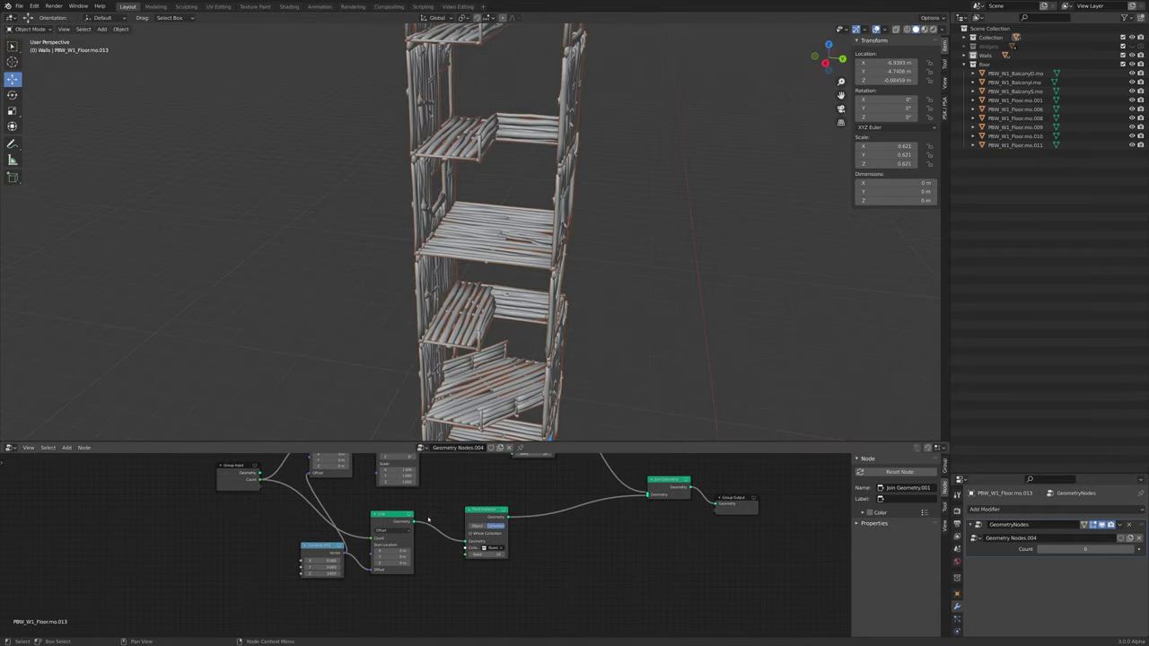
left_click_drag(289, 505, 557, 588)
key("g")
left_click(526, 623)
Spread the Combine XYZ and floors Line nodes further apart to free up space in the node layout
scroll(617, 338, "up", 3)
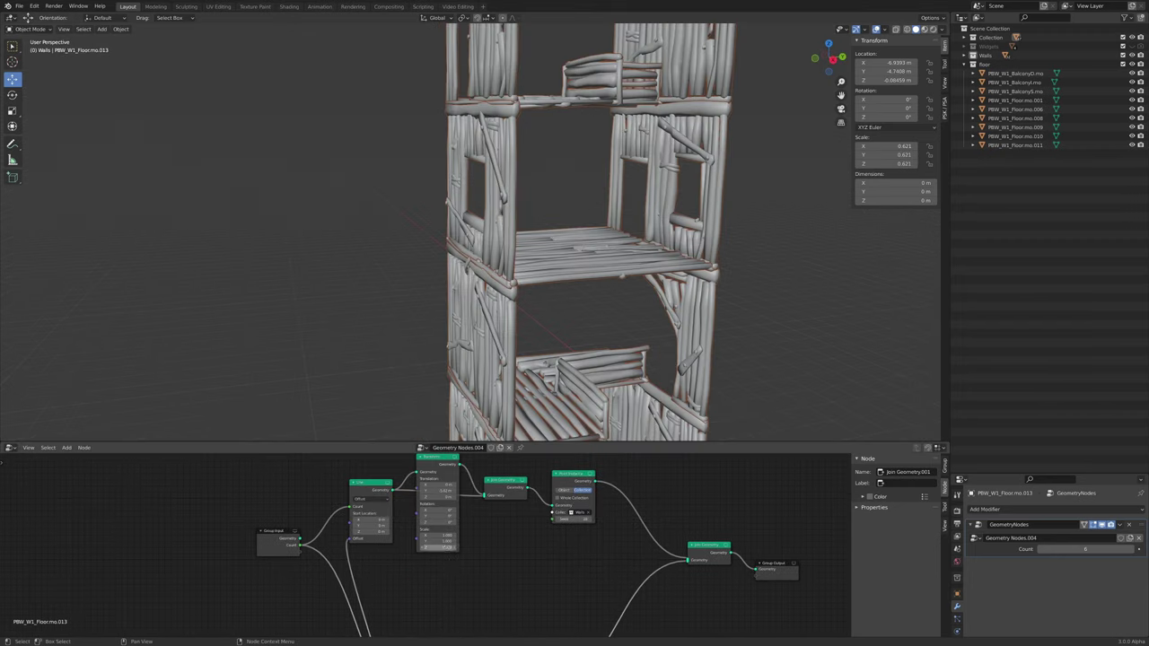
scroll(448, 539, "up", 2)
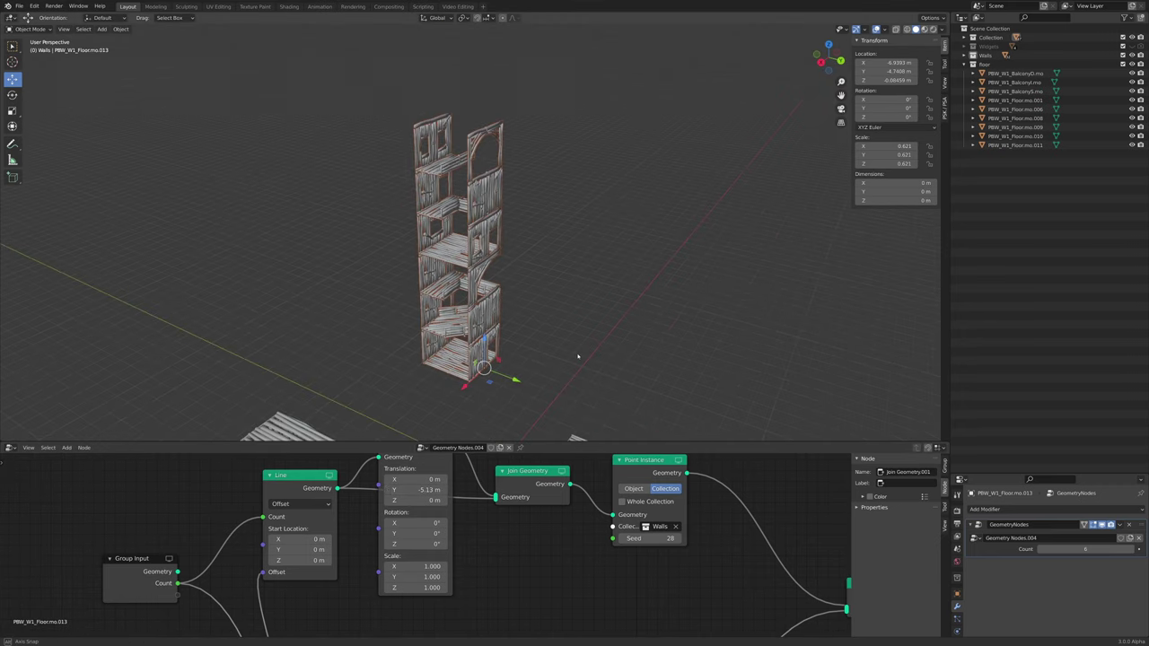
scroll(578, 356, "up", 5)
scroll(476, 586, "down", 5)
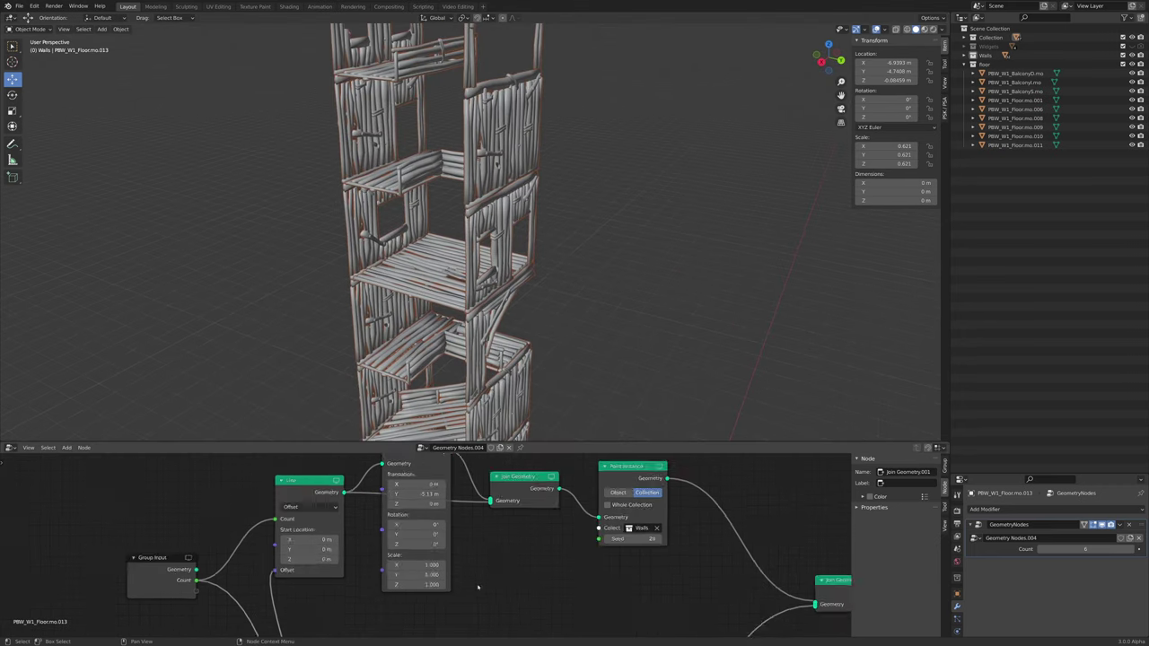
middle_click_drag(465, 593, 489, 583)
scroll(395, 526, "up", 2)
middle_click_drag(395, 526, 449, 505)
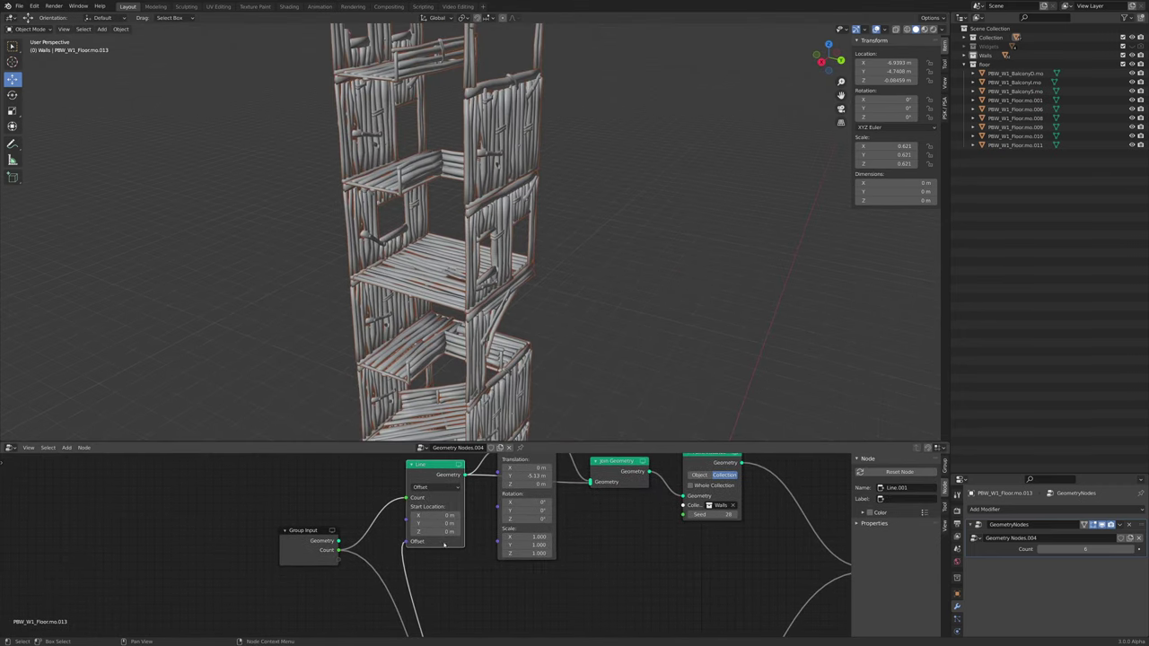
scroll(444, 544, "down", 4)
middle_click_drag(444, 592, 449, 486)
left_click_drag(462, 529, 504, 523)
left_click_drag(437, 606, 343, 574)
left_click_drag(499, 523, 481, 544)
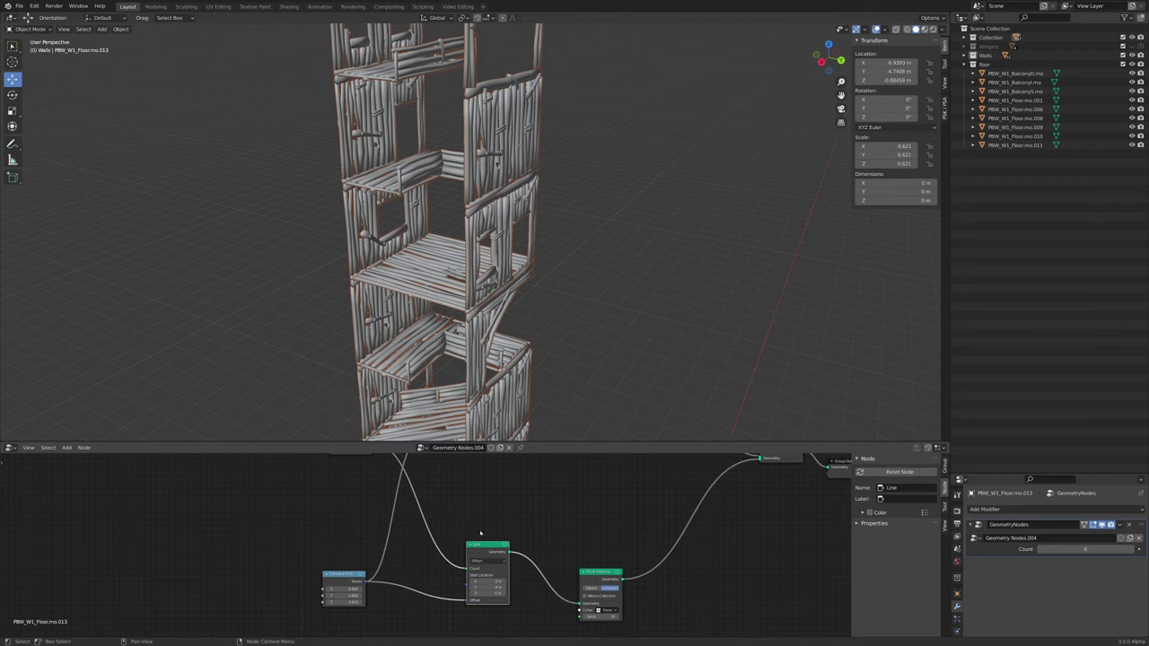
Duplicate the walls Line node with its Count and Offset links kept, placing the copy below the original
middle_click_drag(480, 533, 452, 622)
scroll(413, 486, "up", 2)
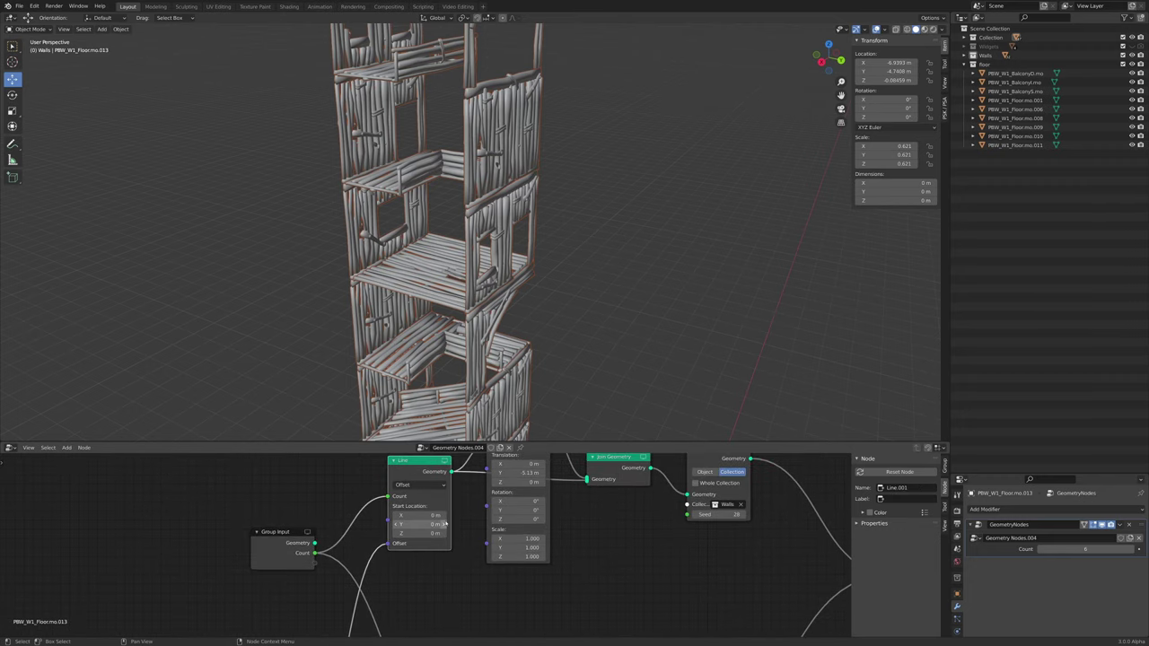
scroll(475, 521, "down", 1)
middle_click_drag(475, 520, 465, 486)
key("ctrl+shift+d")
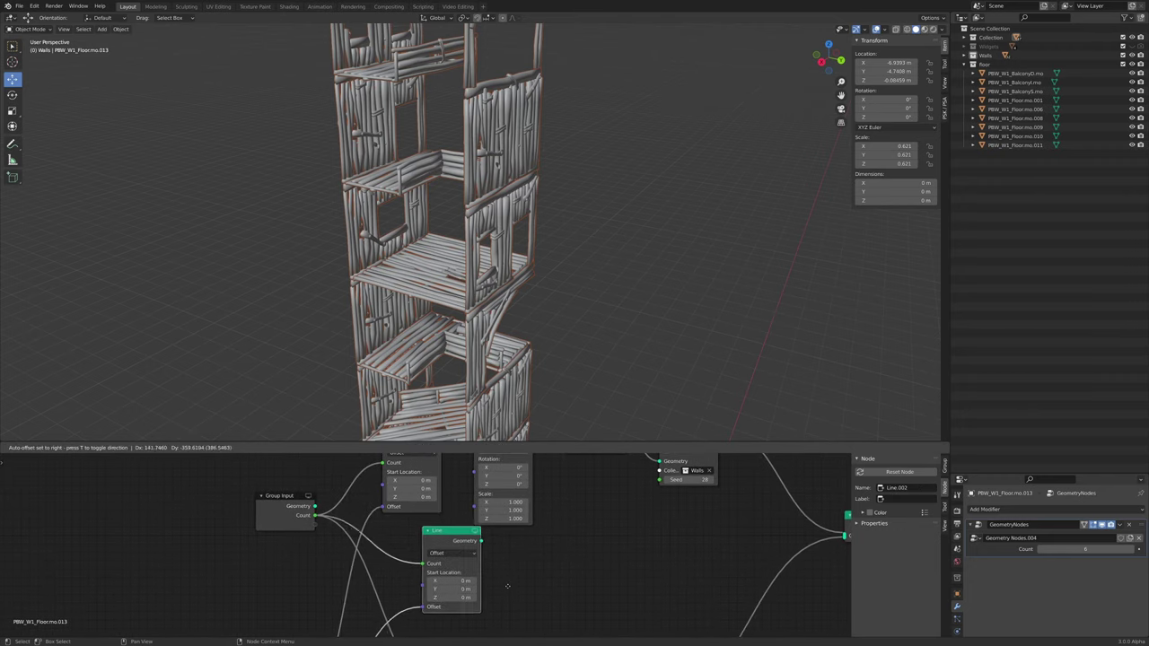
left_click(503, 591)
Duplicate the Transform node beside the new Line node and reset its Y translation to 0 m
middle_click_drag(427, 580, 419, 535)
scroll(467, 478, "up", 3)
middle_click_drag(481, 462, 440, 533)
scroll(419, 550, "down", 5)
key("shift+d")
left_click(476, 573)
middle_click_drag(476, 573, 481, 515)
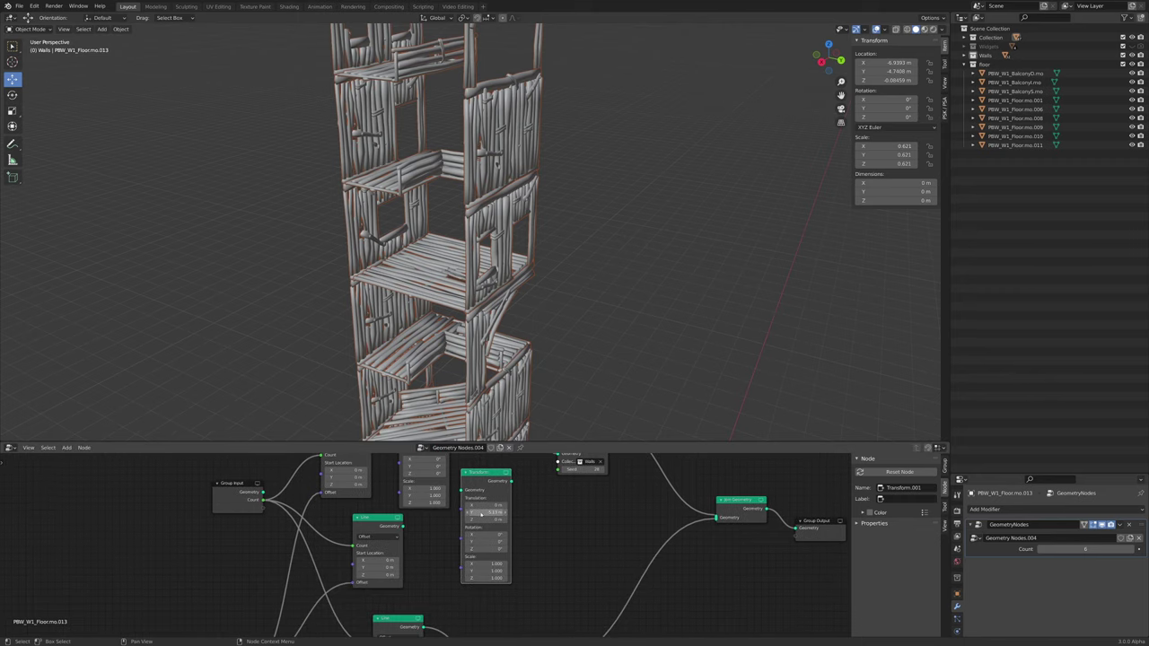
scroll(440, 525, "up", 2)
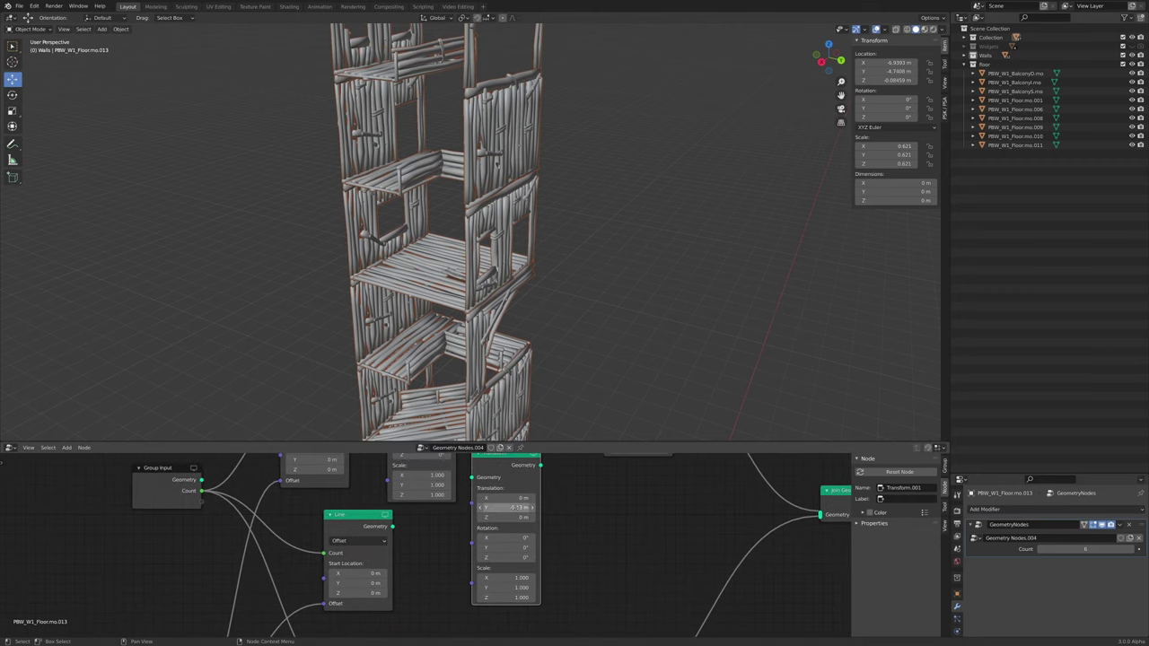
scroll(477, 494, "down", 2)
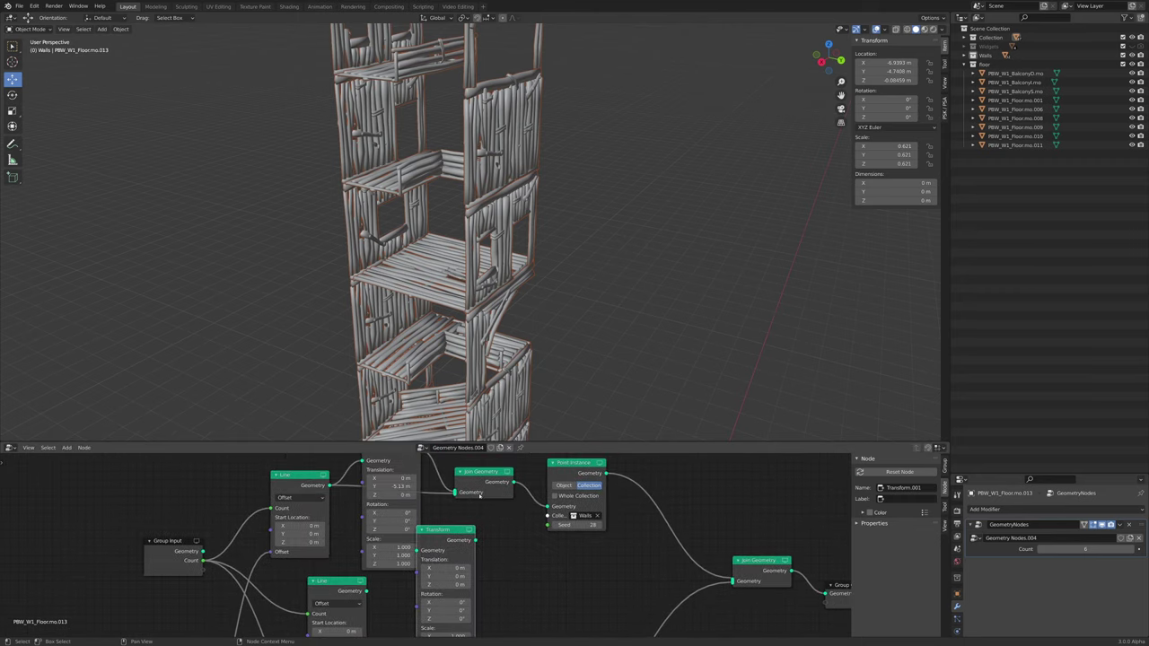
Place a duplicated Join Geometry node beside the new Transform and feed both the Transform and the new Line into it
left_click(533, 593)
middle_click_drag(518, 573, 524, 519)
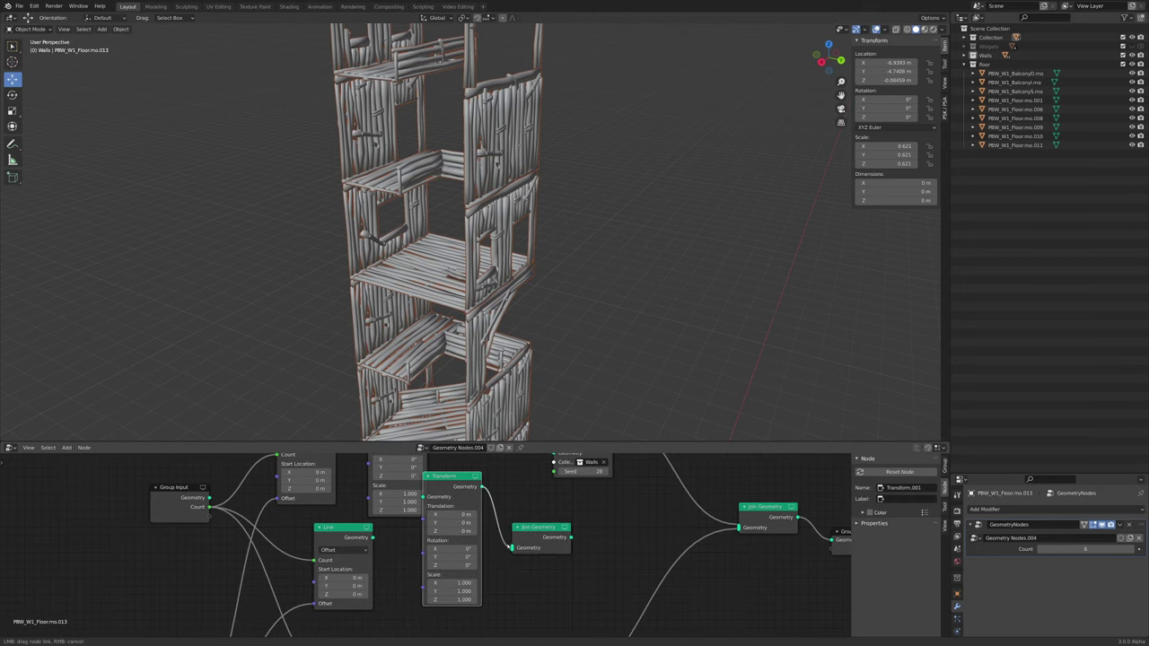
left_click_drag(483, 487, 513, 547)
left_click_drag(467, 504, 461, 548)
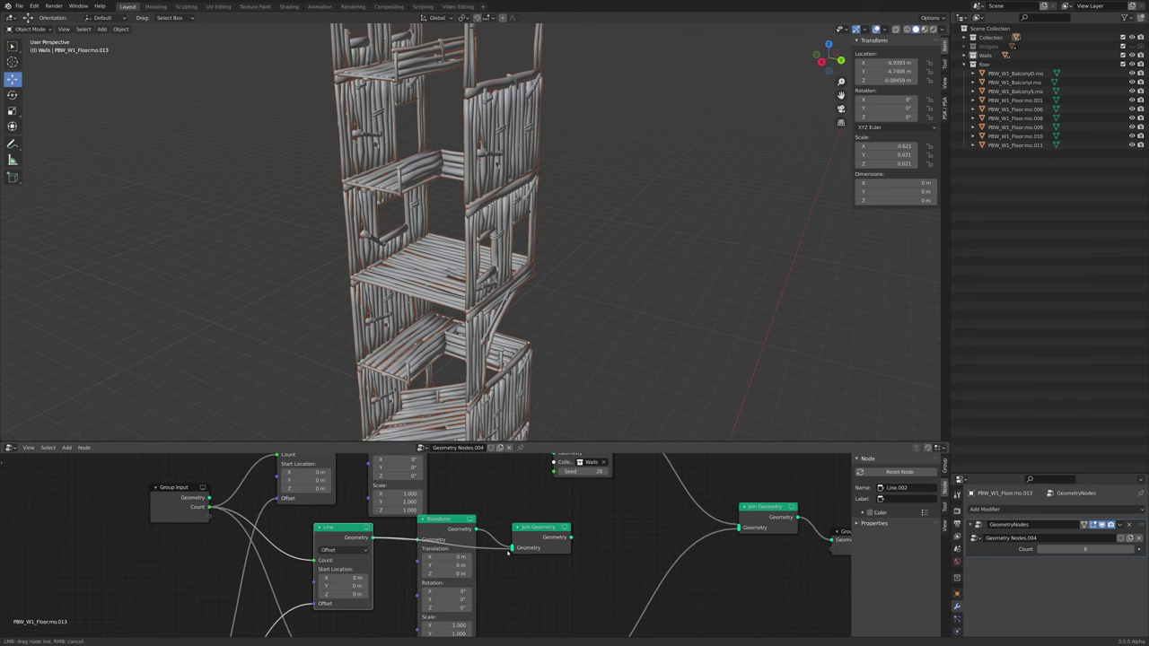
middle_click_drag(555, 530, 398, 533)
left_click(394, 538)
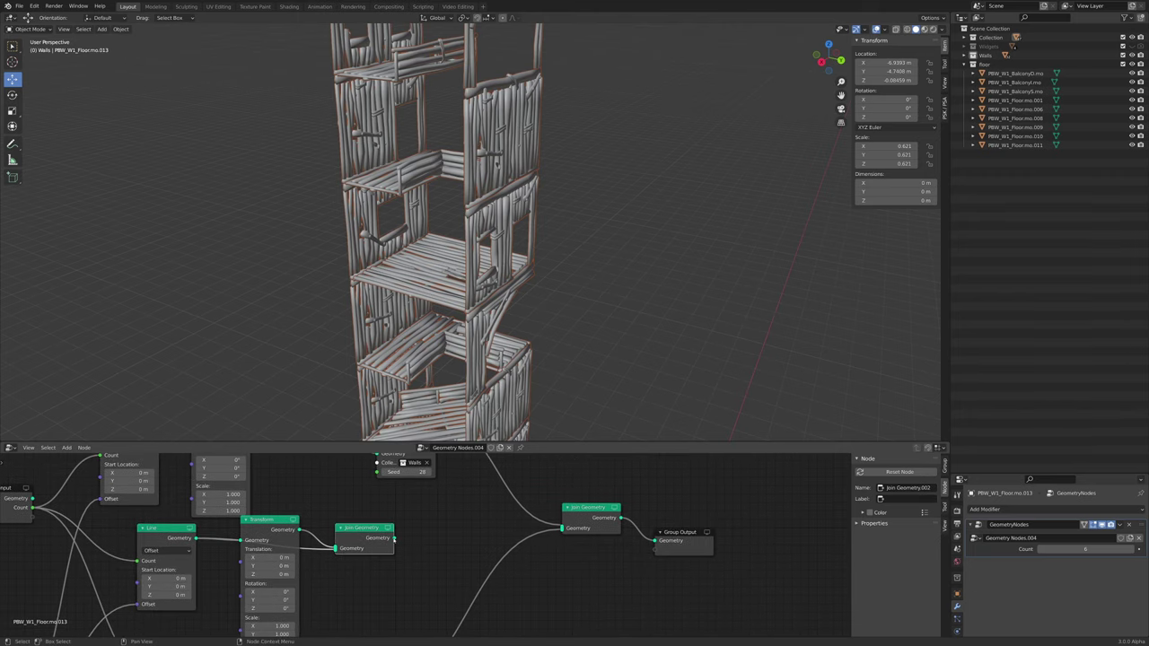
Duplicate the walls Point Instance node and connect it between the new Join Geometry and the final Join Geometry
middle_click_drag(402, 493, 378, 546)
key("shift+d")
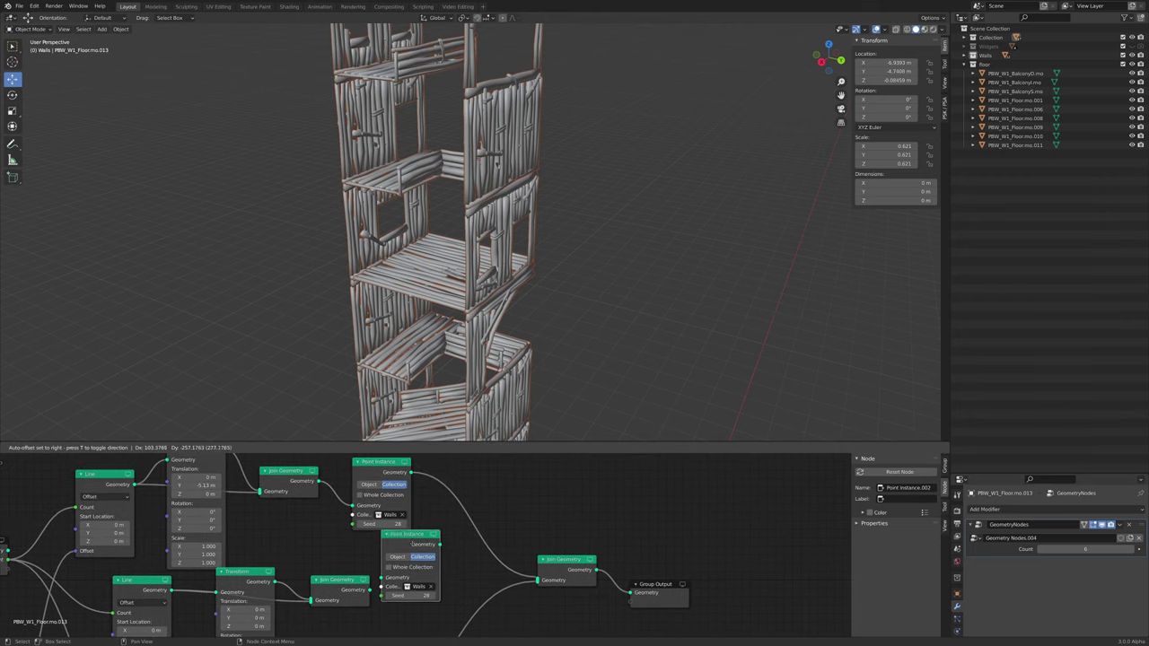
left_click(415, 556)
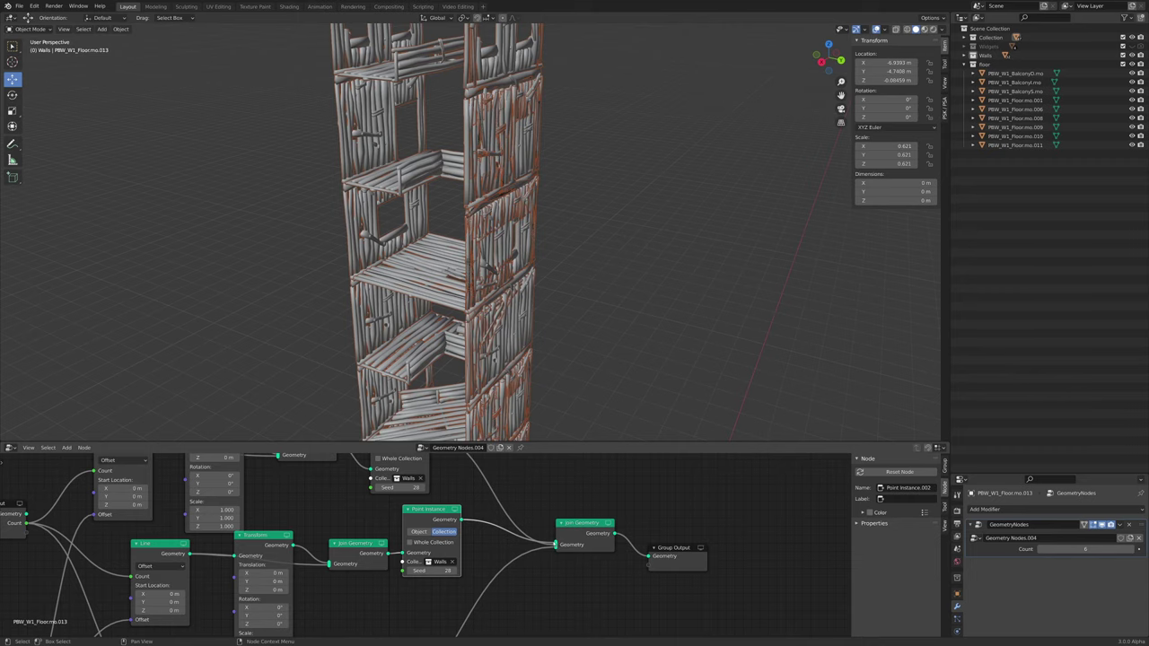
middle_click_drag(324, 518, 500, 458)
scroll(427, 548, "up", 3)
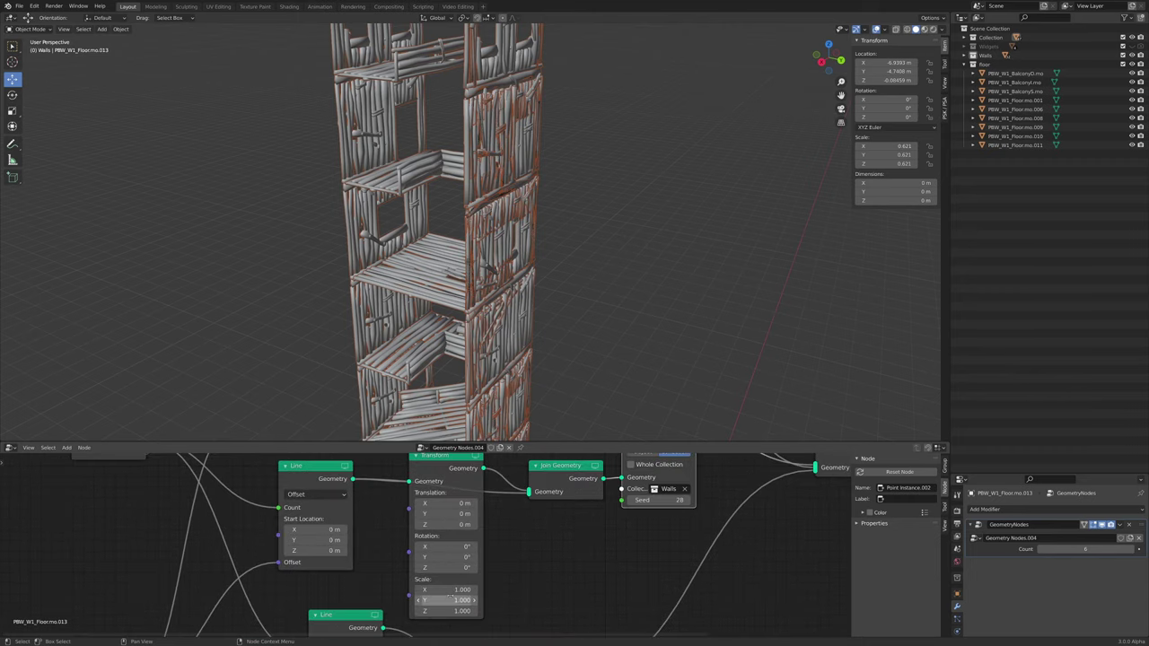
key("ctrl+z")
Insert a Transform node with a Z rotation of 90° after the duplicated Point Instance, moving the final nodes aside to make room
scroll(442, 566, "down", 5)
middle_click_drag(442, 566, 211, 626)
scroll(511, 620, "up", 4)
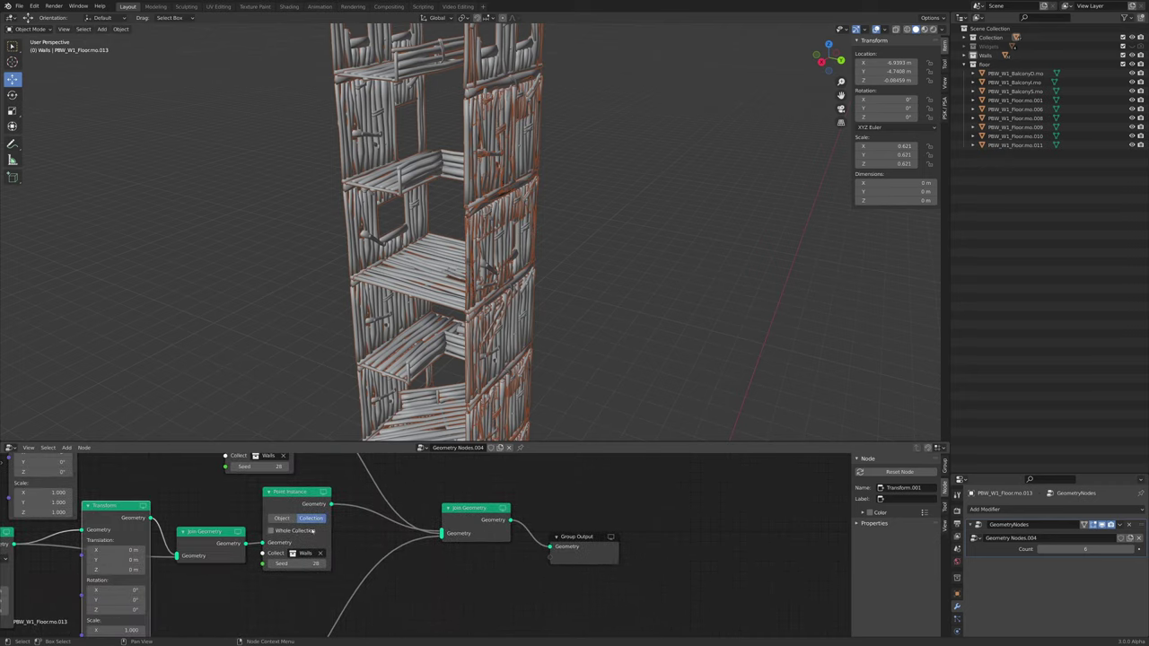
left_click_drag(475, 510, 506, 510)
key("shift+a")
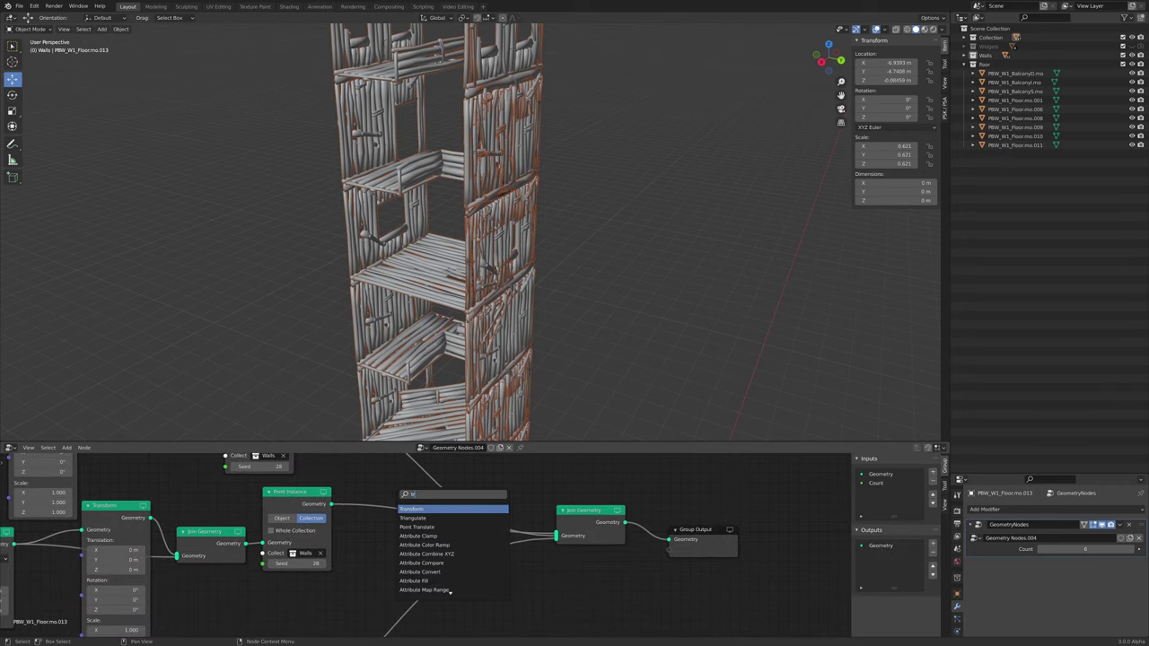
key("Return")
left_click(373, 489)
middle_click_drag(377, 507, 376, 469)
left_click_drag(403, 549, 470, 548)
scroll(402, 551, "down", 6)
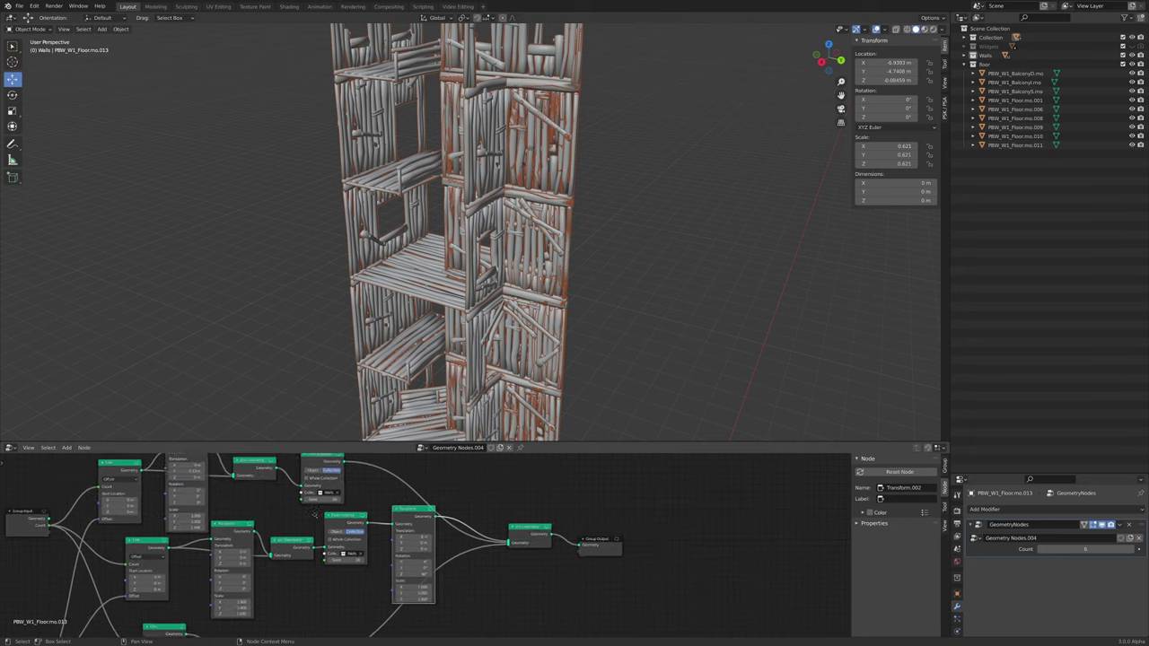
middle_click_drag(247, 580, 392, 535)
scroll(391, 535, "up", 3)
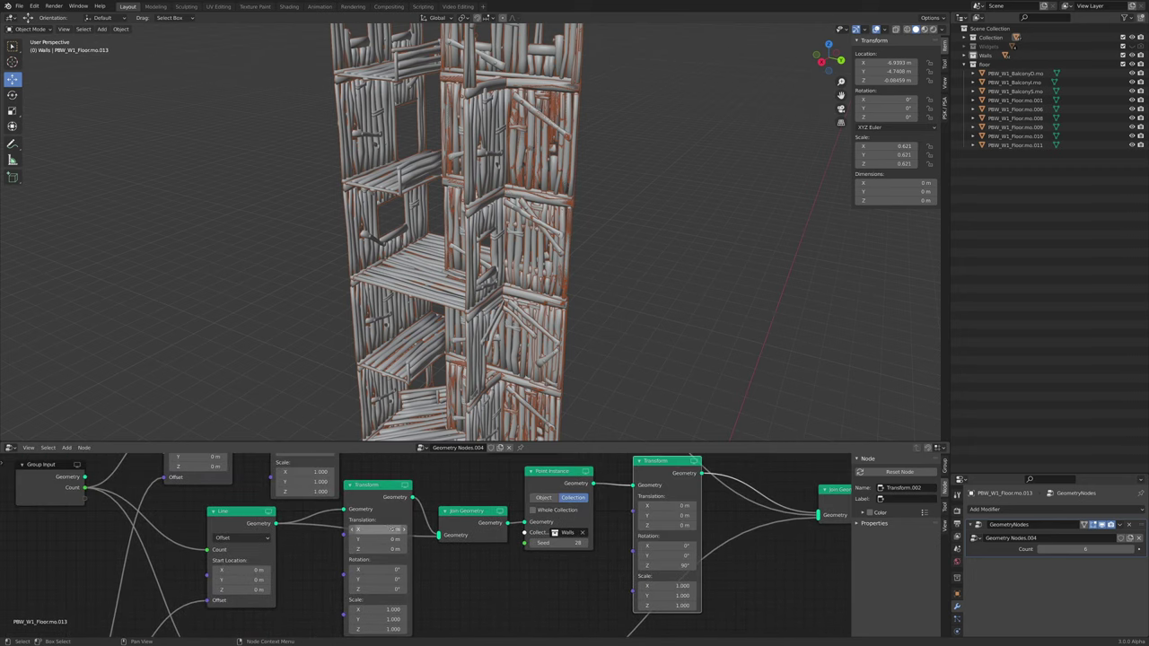
left_click_drag(388, 528, 405, 528)
key("ctrl+z")
Add a reroute on the new Line's output links to Transform and Join Geometry, and move that Transform node lower
middle_click_drag(377, 524, 454, 535)
scroll(446, 520, "down", 3)
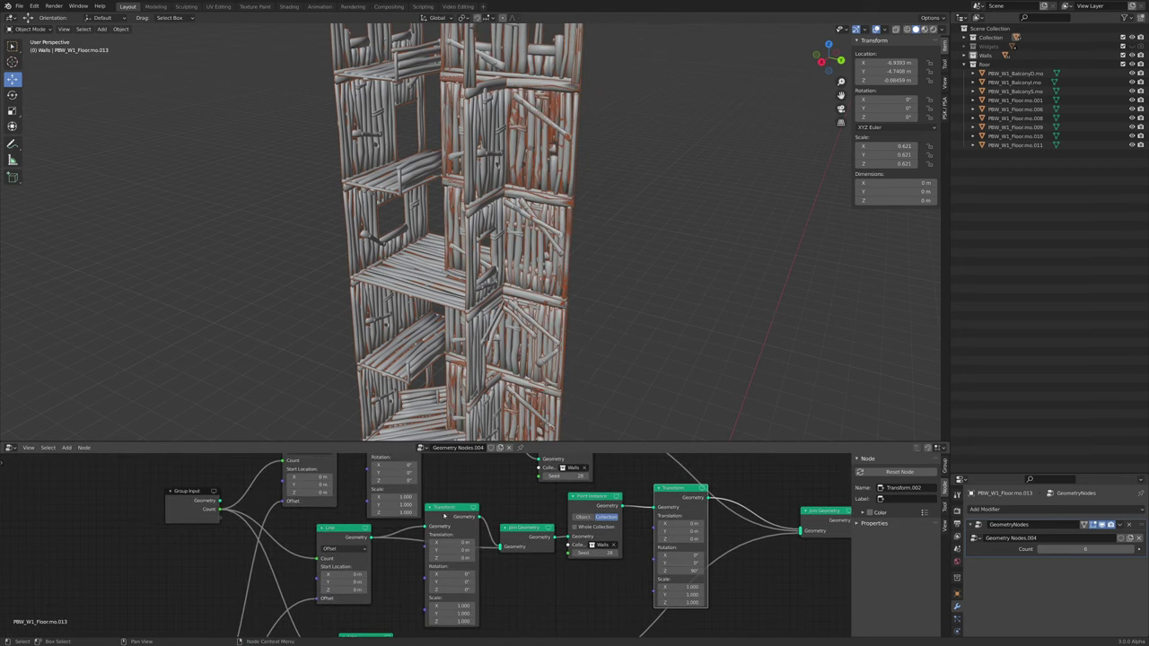
left_click_drag(441, 513, 456, 536)
right_click_drag(400, 523, 380, 557, "shift")
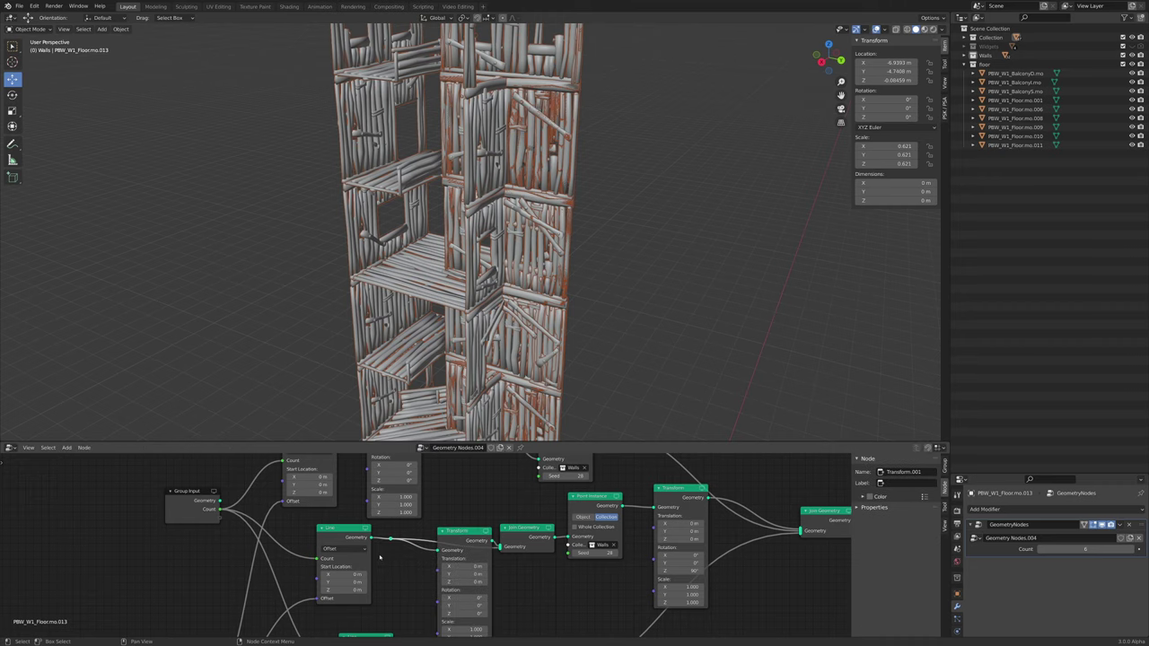
scroll(379, 557, "up", 2)
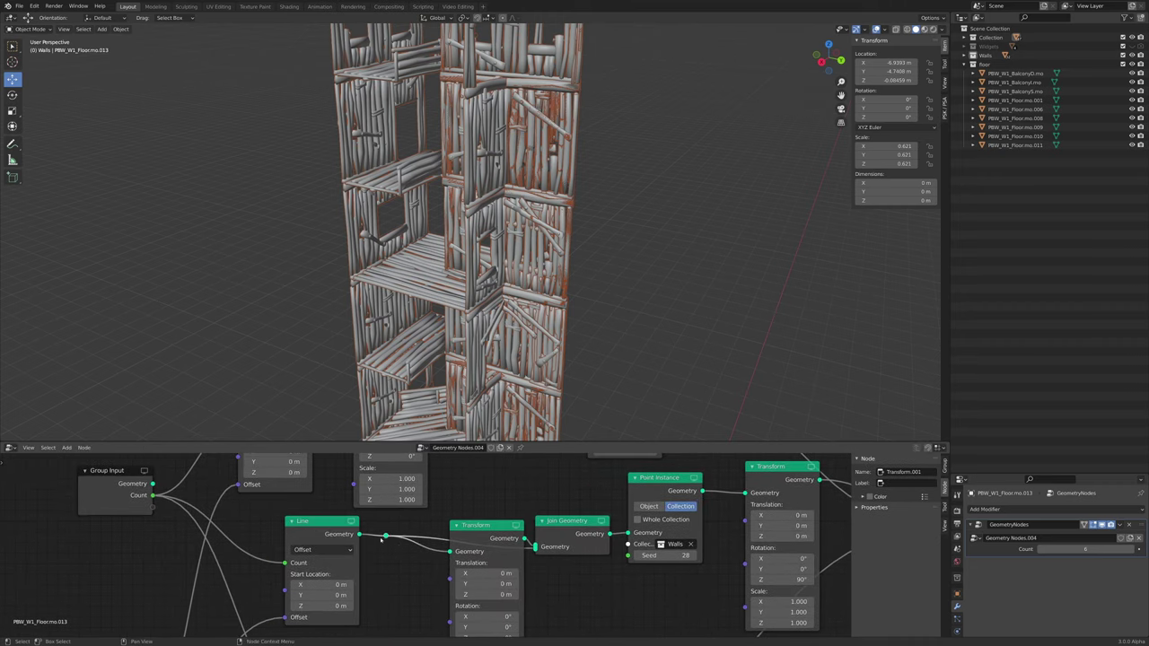
scroll(384, 549, "down", 10)
middle_click_drag(437, 632, 448, 570)
left_click(479, 544)
left_click_drag(479, 544, 477, 583)
Set the new Line's Start Location X to -2.7 m and tuck the reroute and Transform nodes closer to it
scroll(443, 494, "up", 6)
middle_click_drag(443, 494, 436, 533)
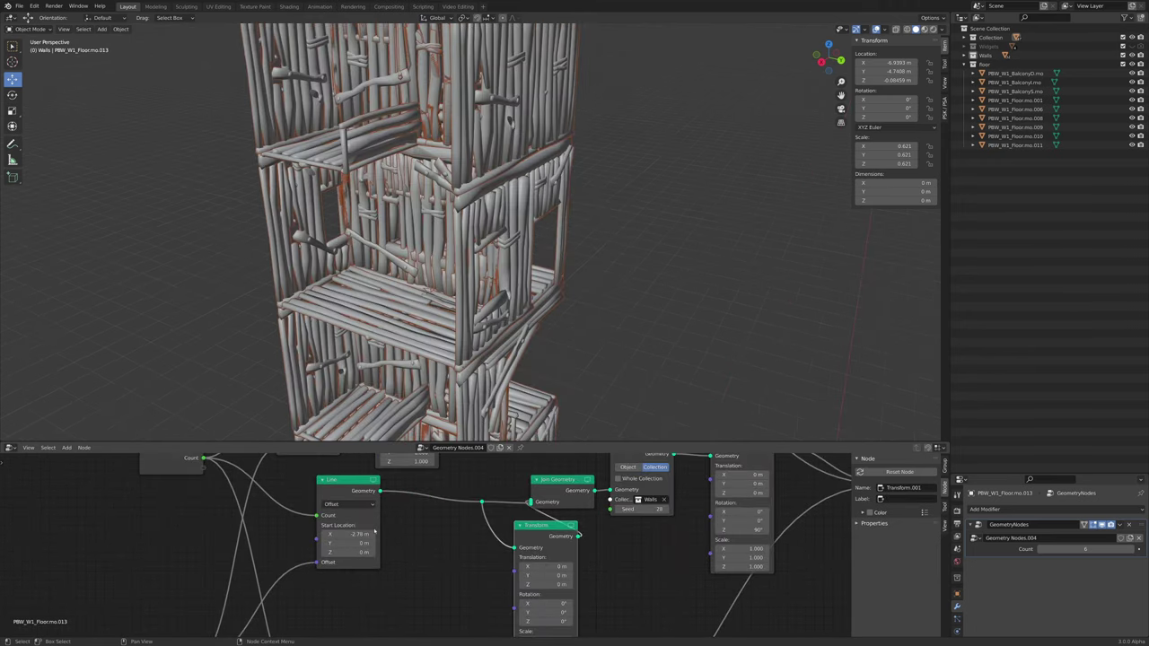
left_click_drag(363, 534, 371, 534)
left_click_drag(371, 534, 373, 534)
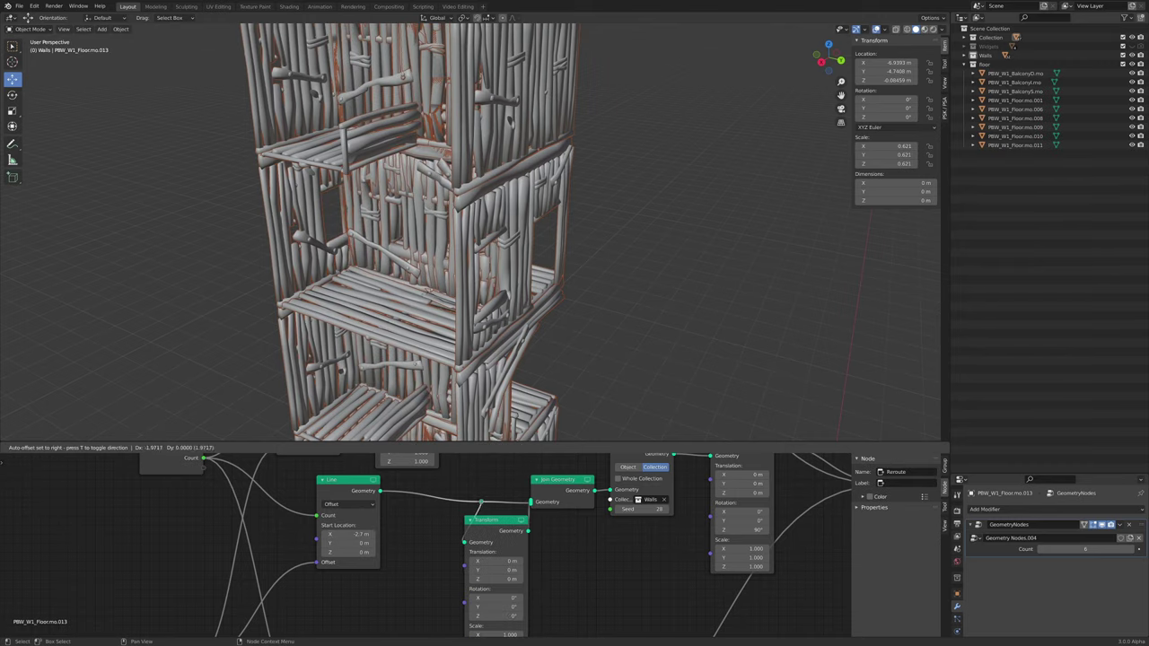
left_click_drag(485, 503, 402, 498)
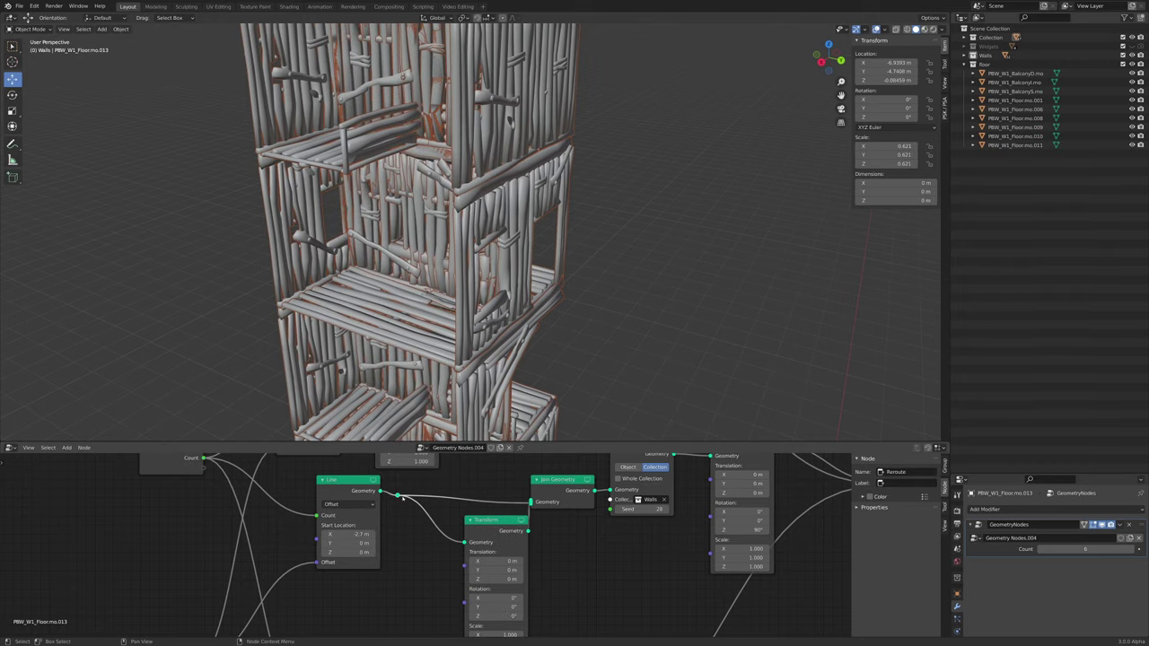
left_click_drag(476, 533, 448, 499)
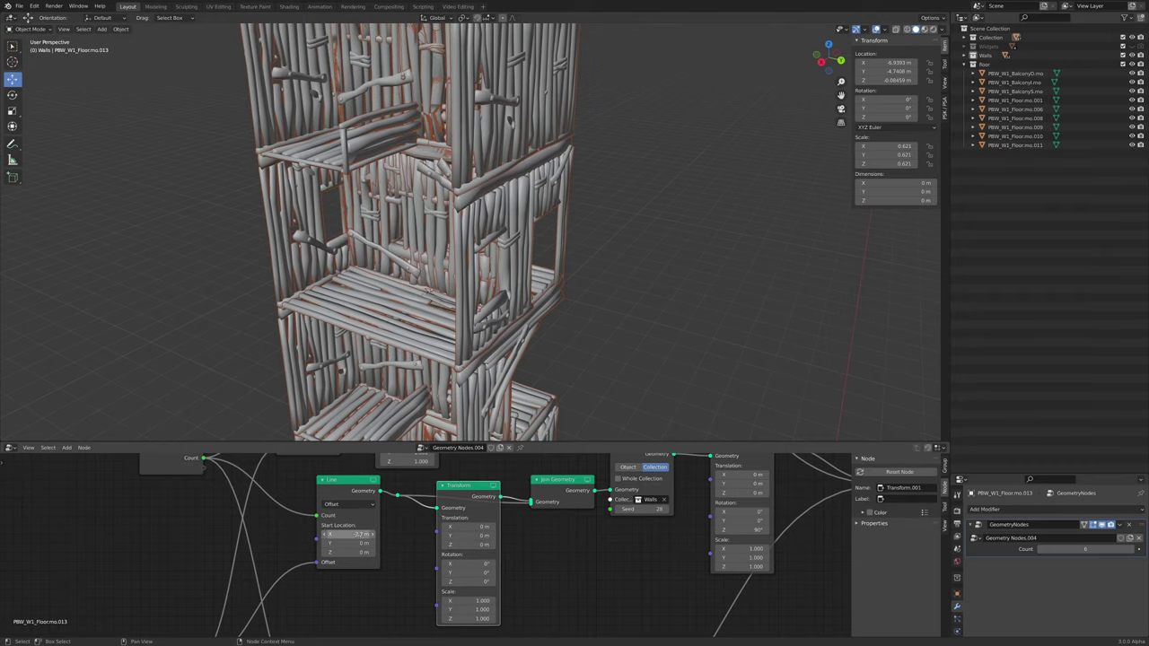
Adjust the new Line's Start Location to X -2.49 m and Y 2.53 m to align the rotated walls
left_click_drag(359, 533, 379, 534)
middle_click_drag(399, 382, 356, 381)
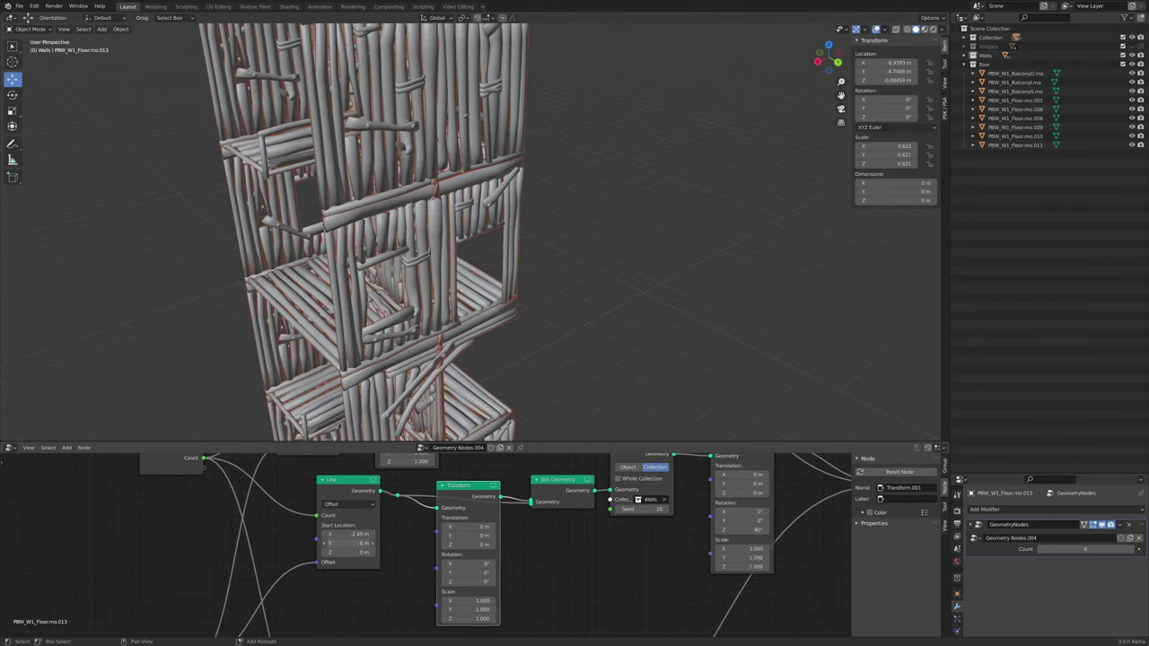
left_click_drag(356, 543, 423, 543)
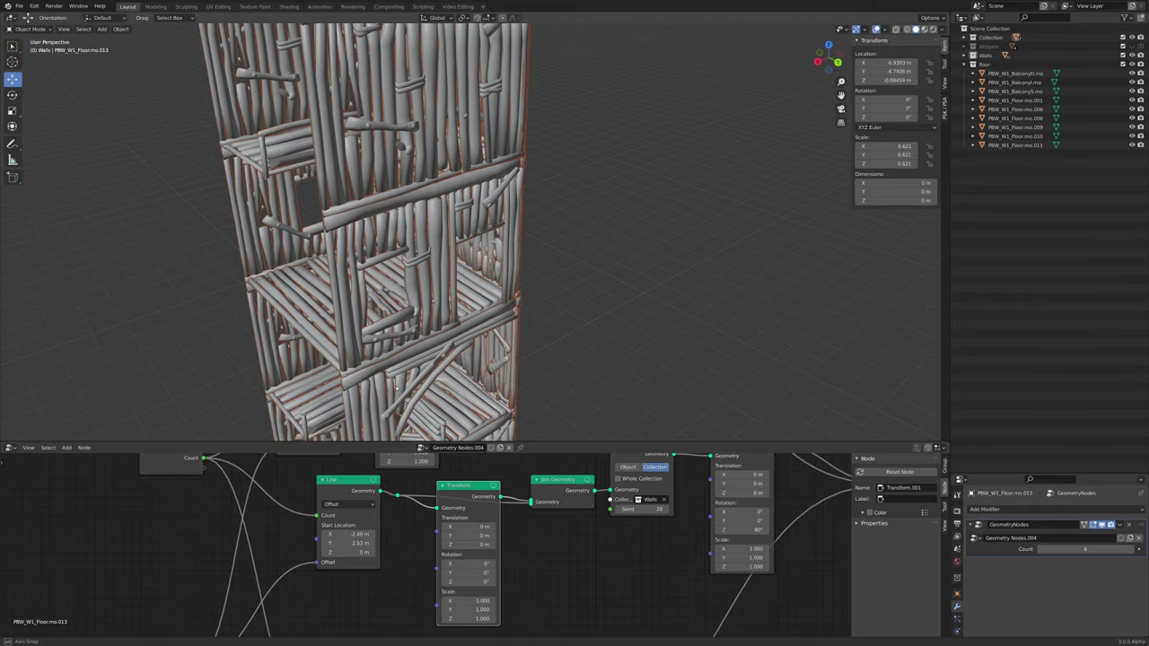
middle_click_drag(397, 389, 439, 378)
Set the adjoining Transform's Y translation to -5.01 m and fine-tune the Line's Start Location X to -2.55 m
left_click_drag(469, 536, 391, 535)
middle_click_drag(499, 346, 554, 317)
left_click_drag(348, 534, 346, 534)
scroll(603, 307, "down", 5)
middle_click_drag(603, 307, 446, 309)
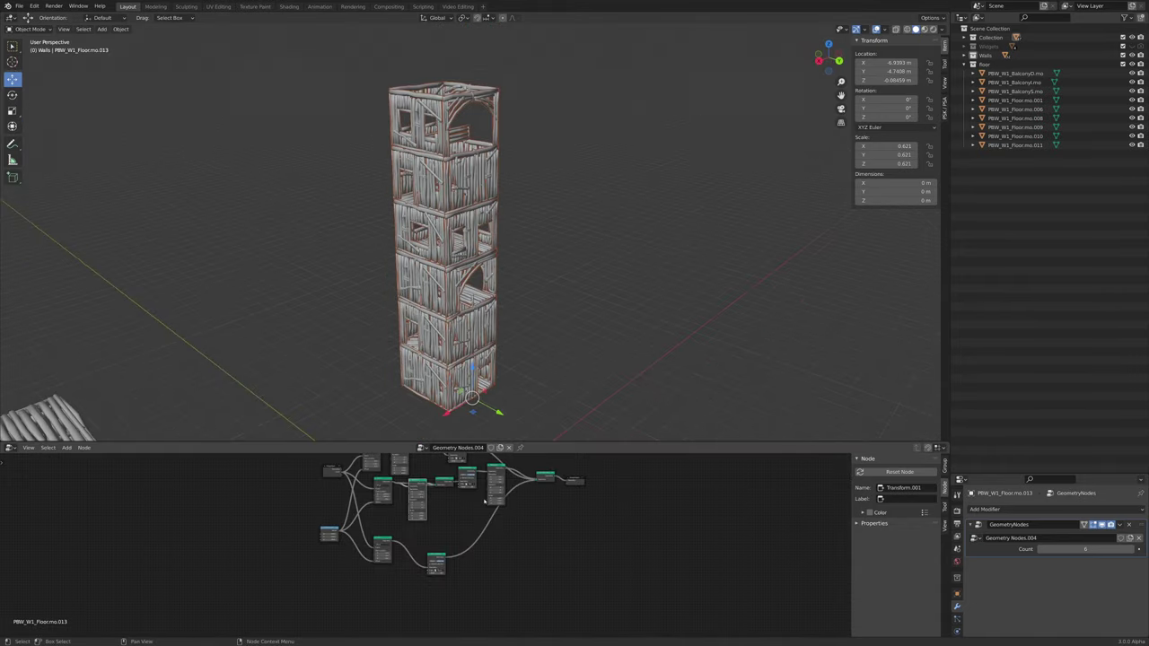
Rearrange the floors Line node in the layout and set the tower's Count to 10
left_click_drag(448, 589, 495, 474)
left_click(313, 535)
left_click_drag(364, 598, 477, 598)
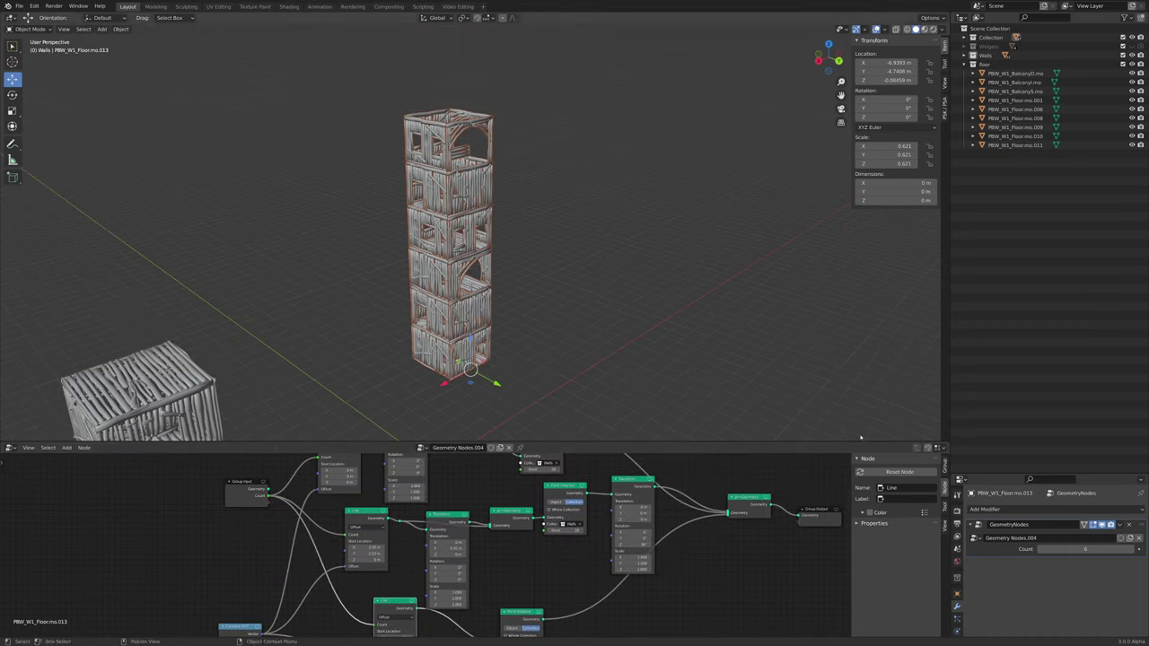
left_click_drag(1132, 549, 1142, 549)
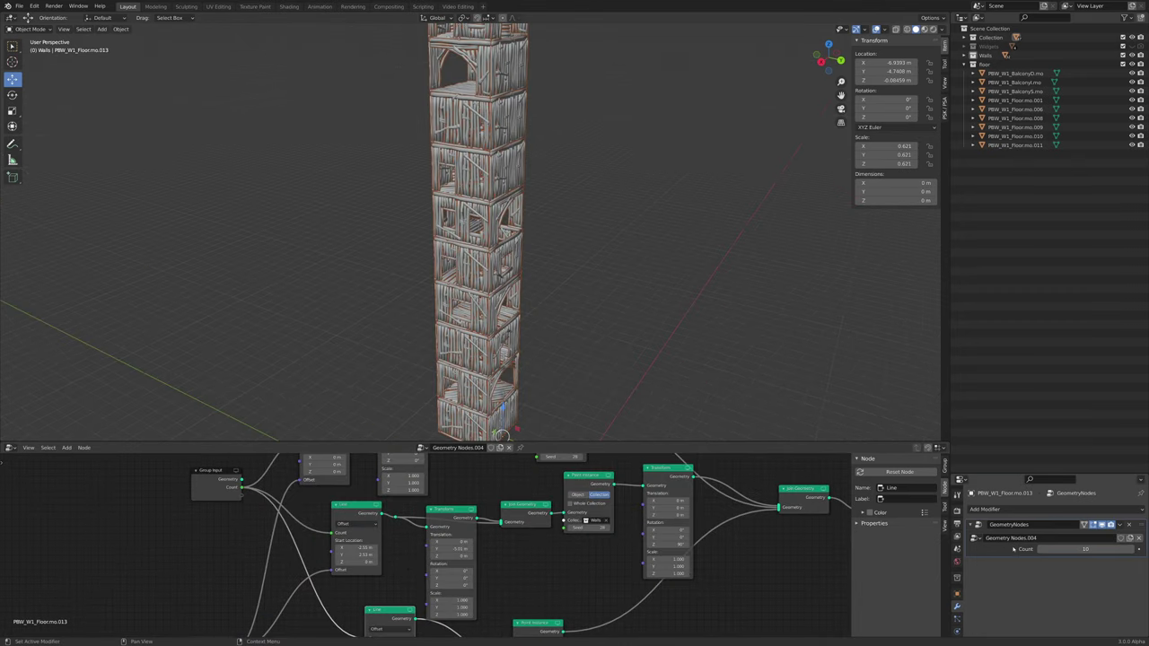
Expose the Seed of the rotated walls' Point Instance as a new group input
scroll(799, 569, "down", 5)
scroll(592, 547, "up", 10)
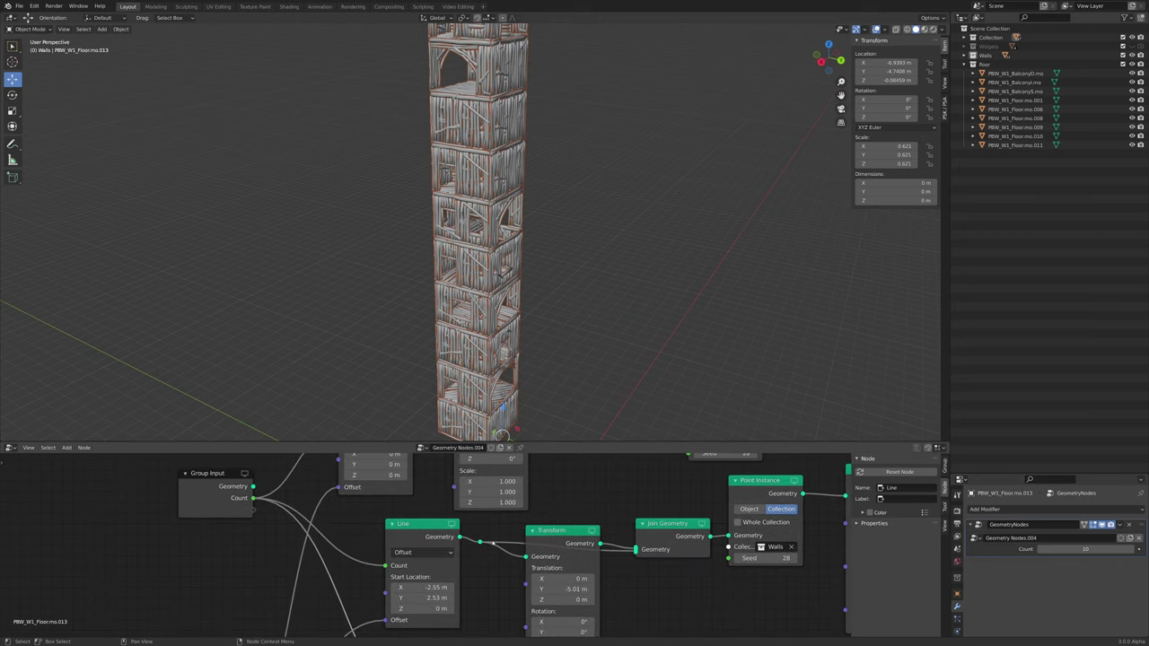
scroll(431, 549, "down", 4)
middle_click_drag(620, 546, 615, 554)
left_click_drag(643, 563, 295, 527)
middle_click_drag(299, 530, 283, 547)
scroll(283, 547, "up", 1)
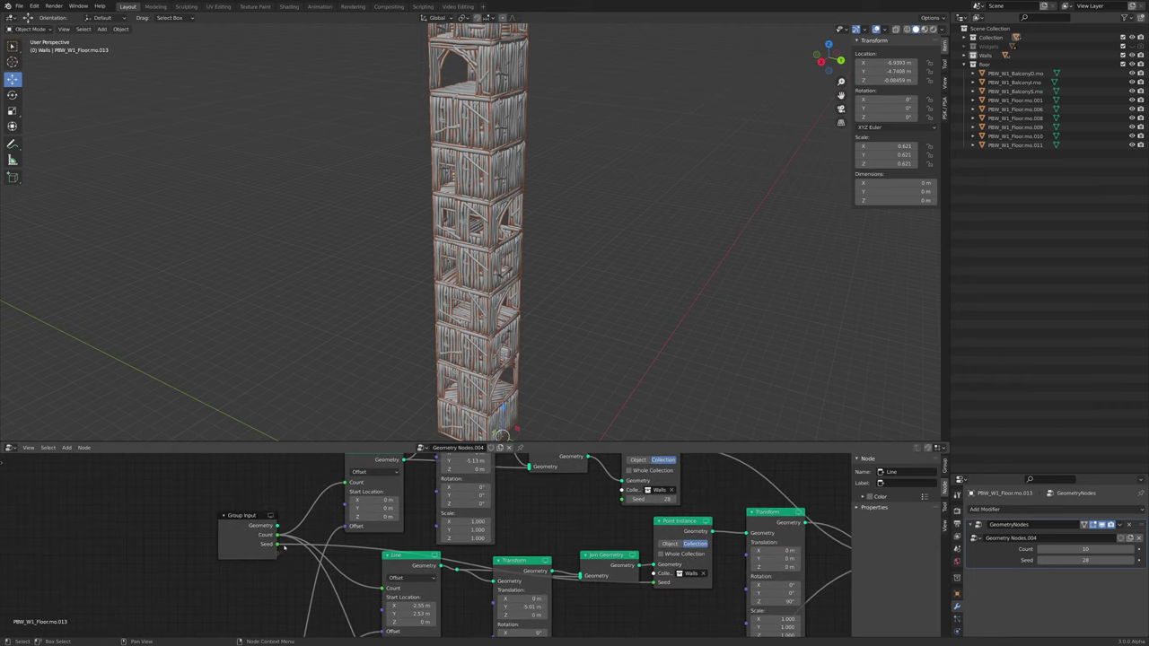
Connect the group's Seed input to the first walls Point Instance and the floors Point Instance
left_click_drag(279, 545, 621, 499)
scroll(280, 551, "down", 7)
middle_click_drag(280, 551, 353, 487)
left_click_drag(485, 584, 536, 603)
Step through different Seed values for the tower modifier, ending at 58
mouse_move(741, 387)
middle_mouse_down()
mouse_move(680, 325)
mouse_move(592, 374)
mouse_move(708, 372)
mouse_move(745, 404)
middle_mouse_up()
left_click(1133, 563)
left_click(1132, 563)
left_click(1132, 563)
left_click(1132, 563)
scroll(628, 364, "up", 2)
scroll(762, 406, "down", 2)
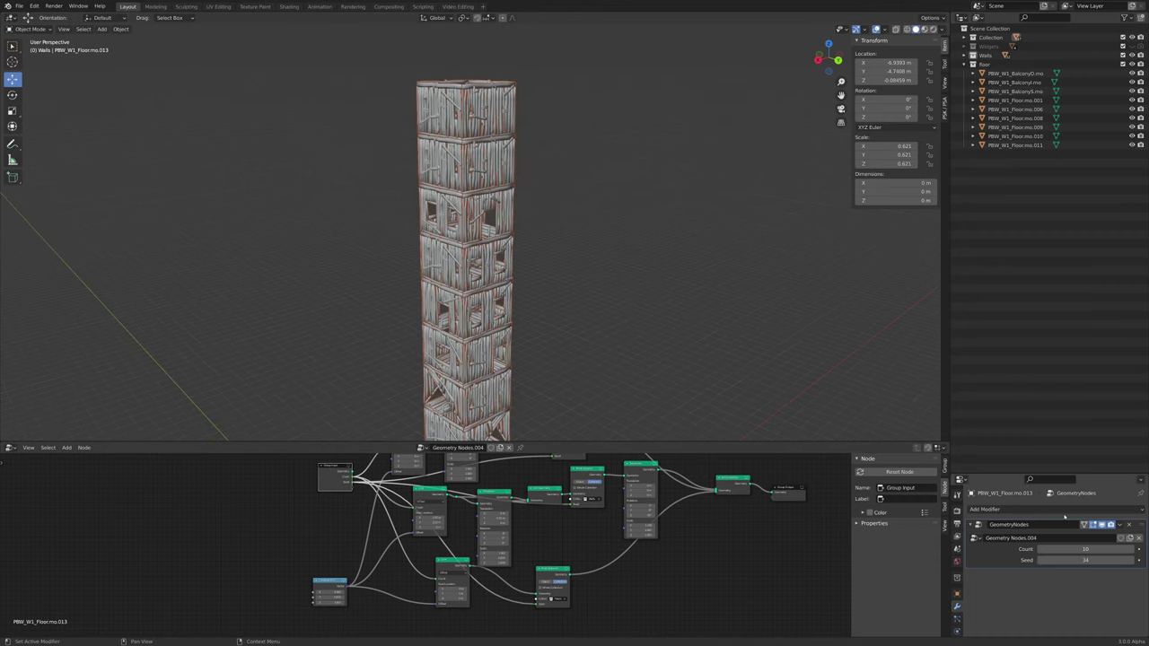
left_click_drag(1130, 563, 1133, 560)
left_click(1132, 560)
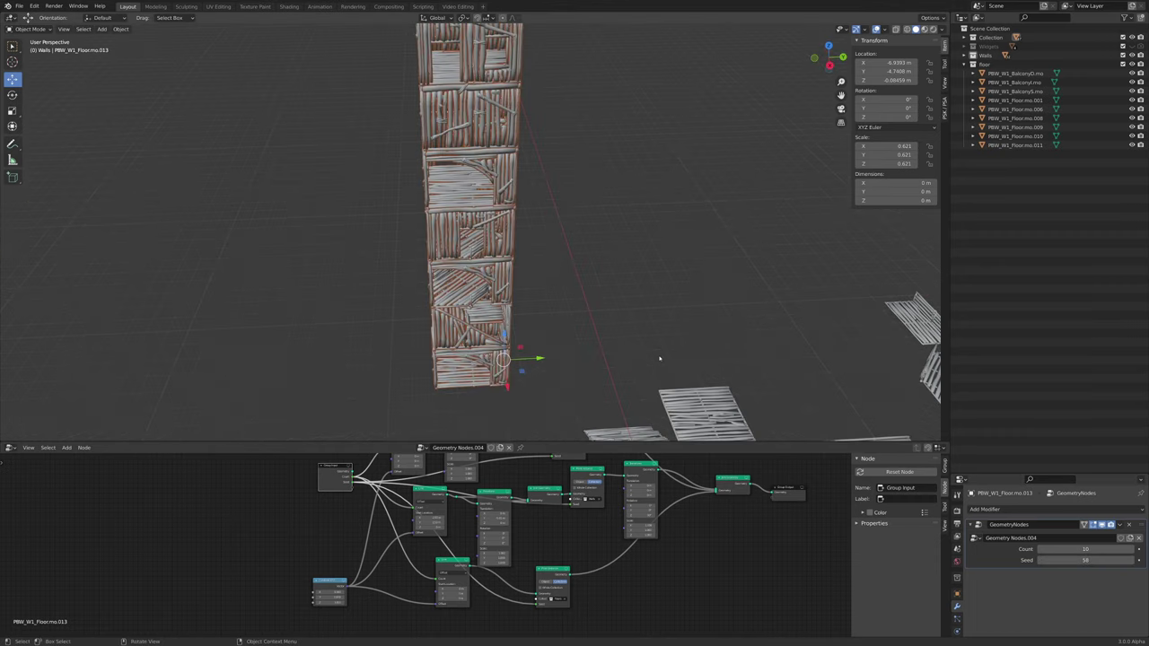
Duplicate the tower, move the copy about 3.29 m along negative Y, and set its Count to 4
key("shift+d")
right_click(659, 358)
left_click_drag(540, 357, 472, 357)
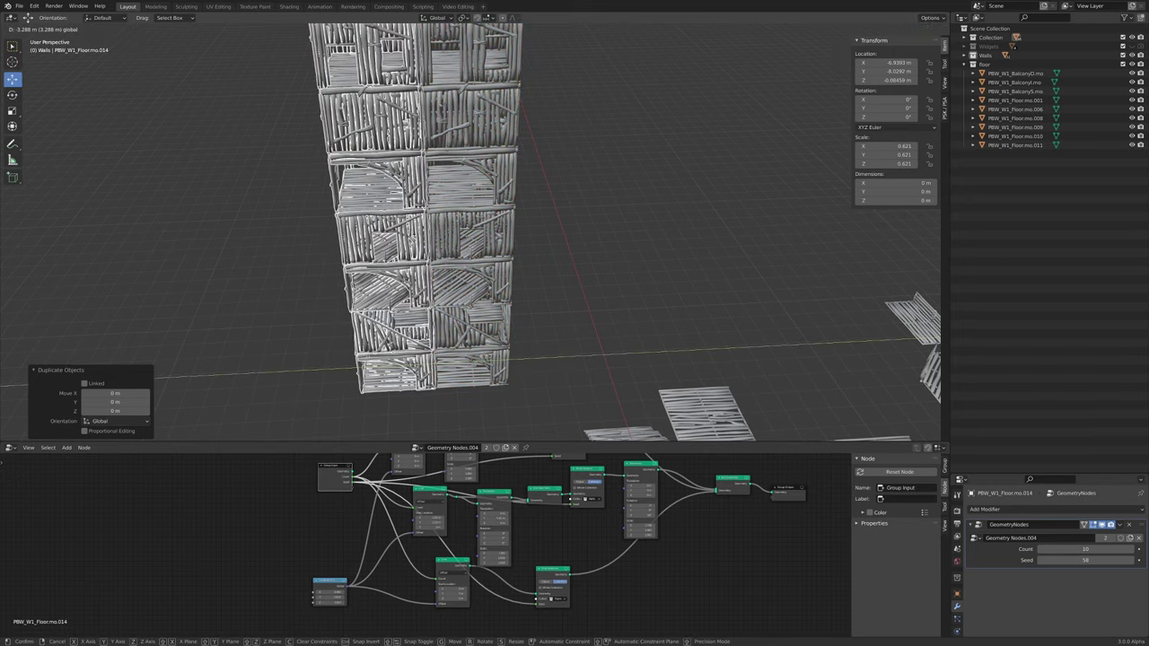
middle_click_drag(547, 330, 651, 326)
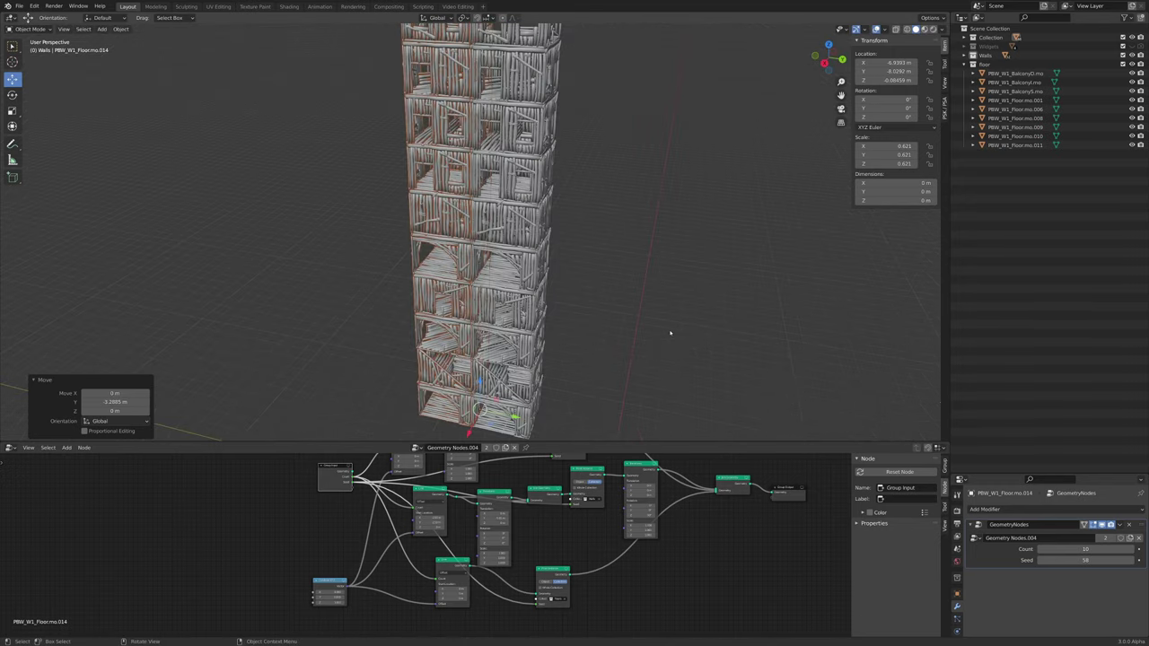
left_click_drag(1088, 549, 1068, 549)
Examine the top storey of the shorter tower and the floors Line and Point Instance nodes
scroll(651, 390, "up", 4)
scroll(704, 307, "up", 3)
middle_click_drag(652, 389, 701, 348, "shift")
middle_click_drag(629, 350, 673, 350, "shift")
scroll(500, 505, "up", 5)
scroll(500, 504, "up", 2)
middle_click_drag(592, 288, 521, 391, "shift")
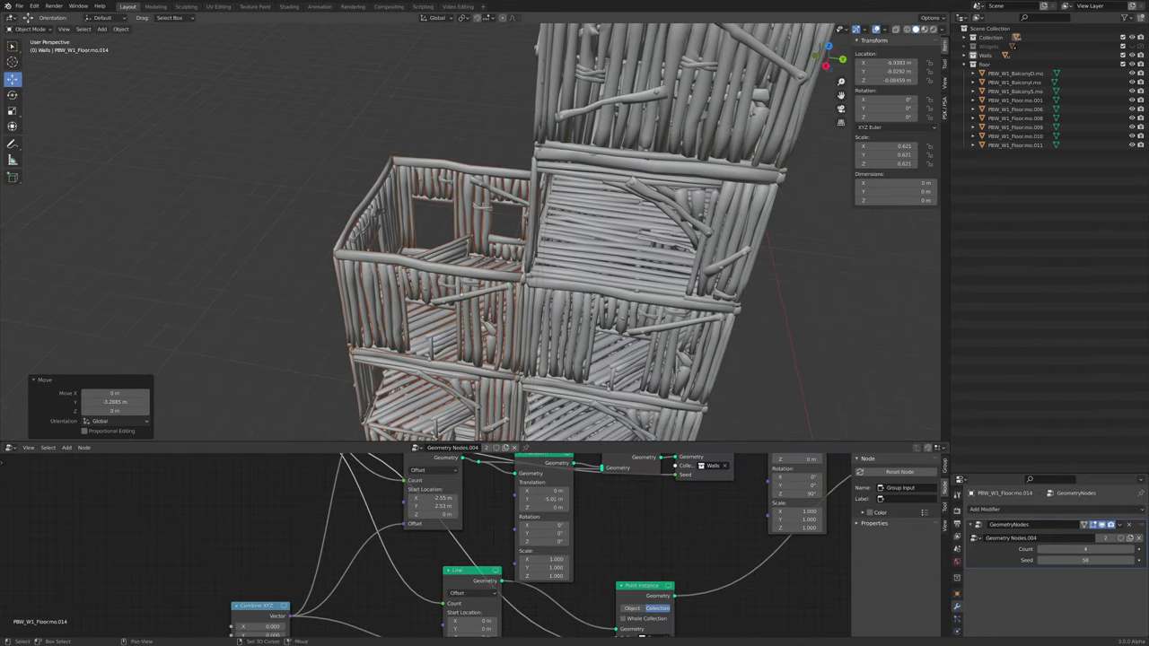
scroll(542, 574, "down", 6)
scroll(521, 555, "up", 6)
middle_click_drag(544, 596, 504, 570)
scroll(469, 230, "up", 4)
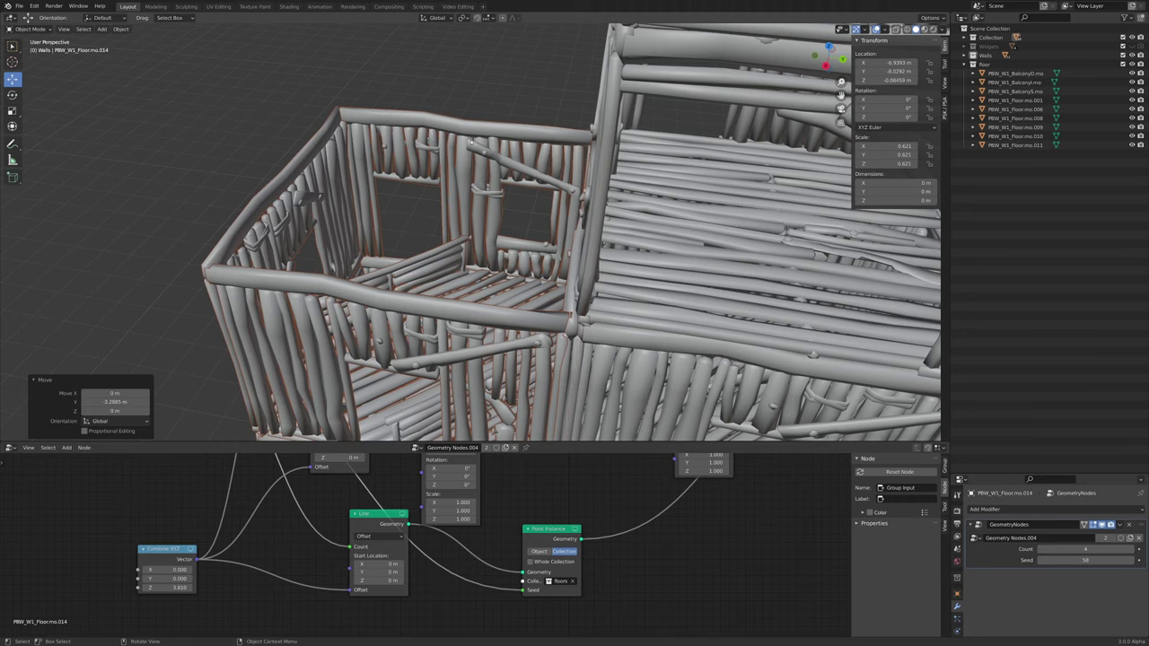
middle_click_drag(436, 232, 438, 190)
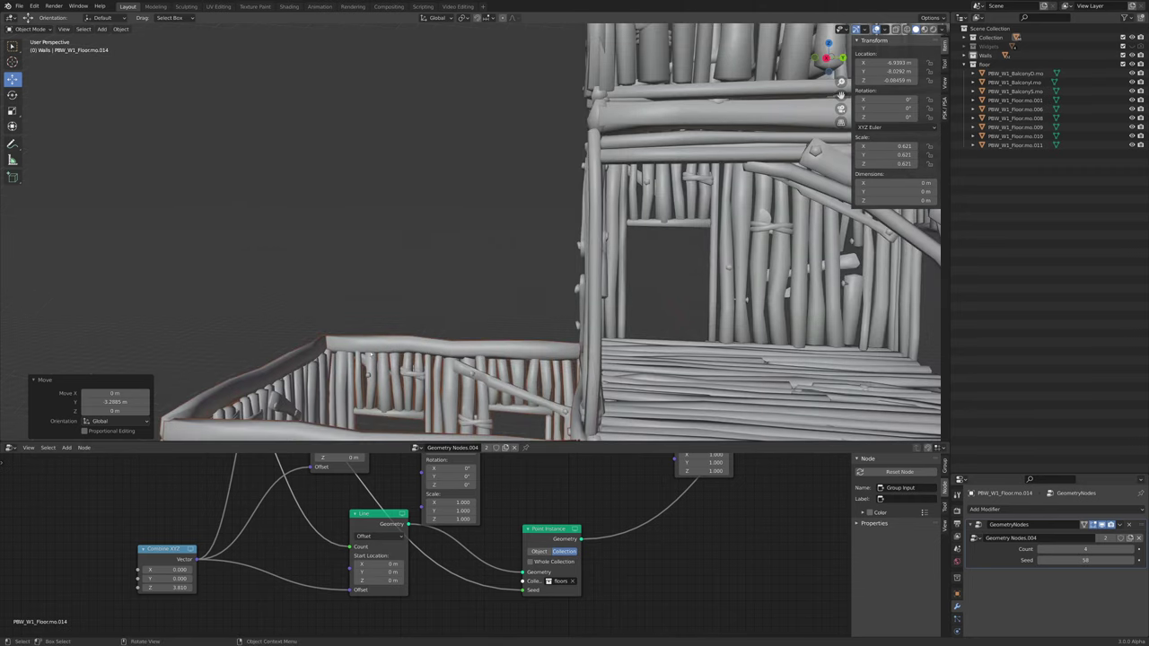
scroll(428, 324, "down", 6)
scroll(381, 330, "up", 3)
middle_click_drag(477, 317, 496, 239, "shift")
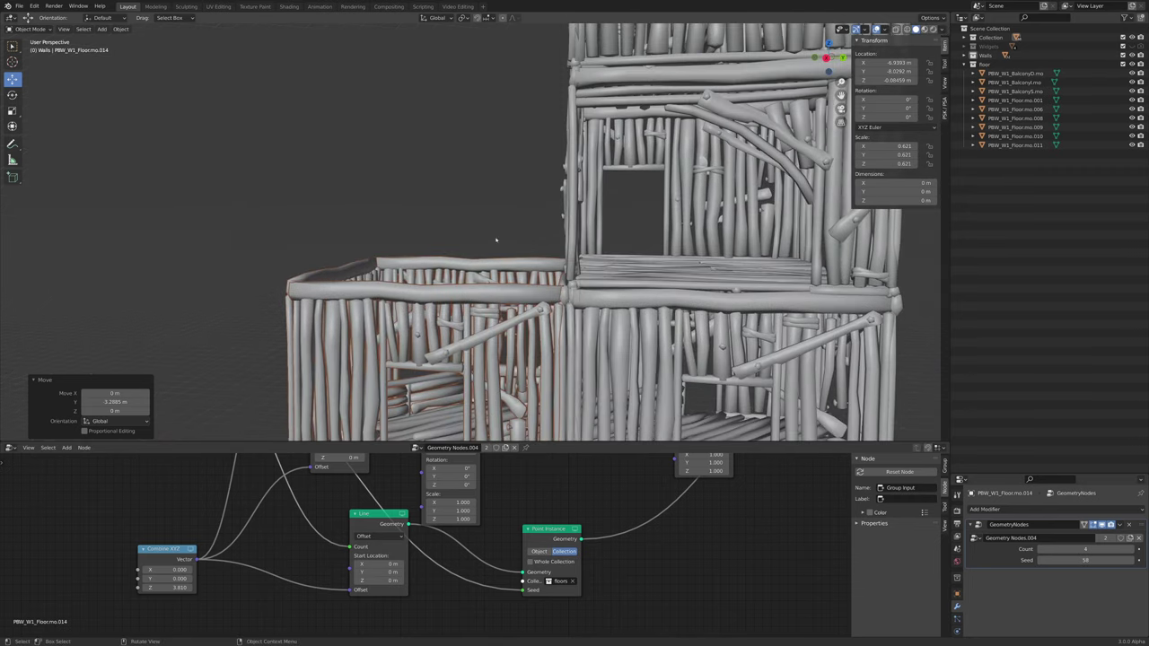
scroll(431, 542, "down", 3)
scroll(489, 505, "up", 4)
Move the floors Point Instance and Line nodes to free space in front of the Line's Count input
mouse_move(544, 545)
left_mouse_down()
mouse_move(553, 520)
mouse_move(577, 554)
mouse_move(538, 563)
left_mouse_up()
scroll(476, 543, "down", 2)
middle_click_drag(400, 526, 512, 606)
mouse_move(448, 501)
left_mouse_down()
mouse_move(455, 536)
mouse_move(433, 513)
left_mouse_up()
middle_click_drag(475, 602, 456, 526)
left_click_drag(461, 540, 507, 590)
middle_click_drag(437, 545, 442, 530)
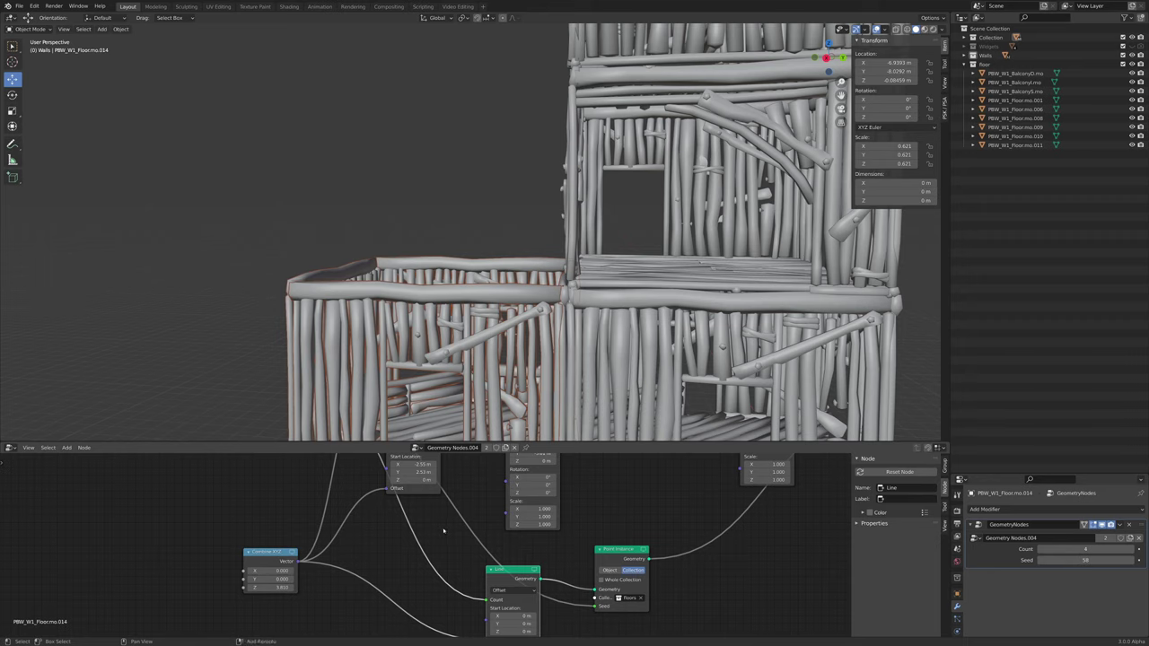
Insert a Math node set to Add with value 1 into the floors Line's Count link
key("shift+a")
type("smath")
key("Return")
left_click(402, 533)
double_click(426, 582)
type("1")
key("Return")
scroll(515, 195, "down", 2)
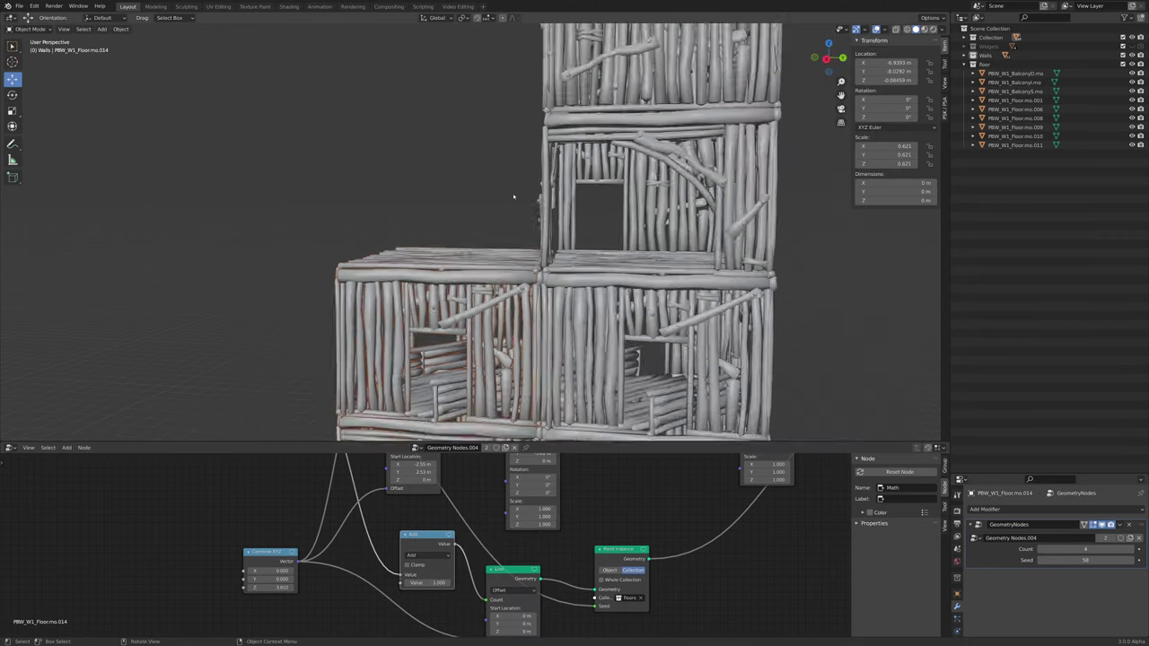
middle_click_drag(515, 195, 512, 226)
middle_click_drag(511, 226, 462, 237, "shift")
scroll(484, 179, "down", 4)
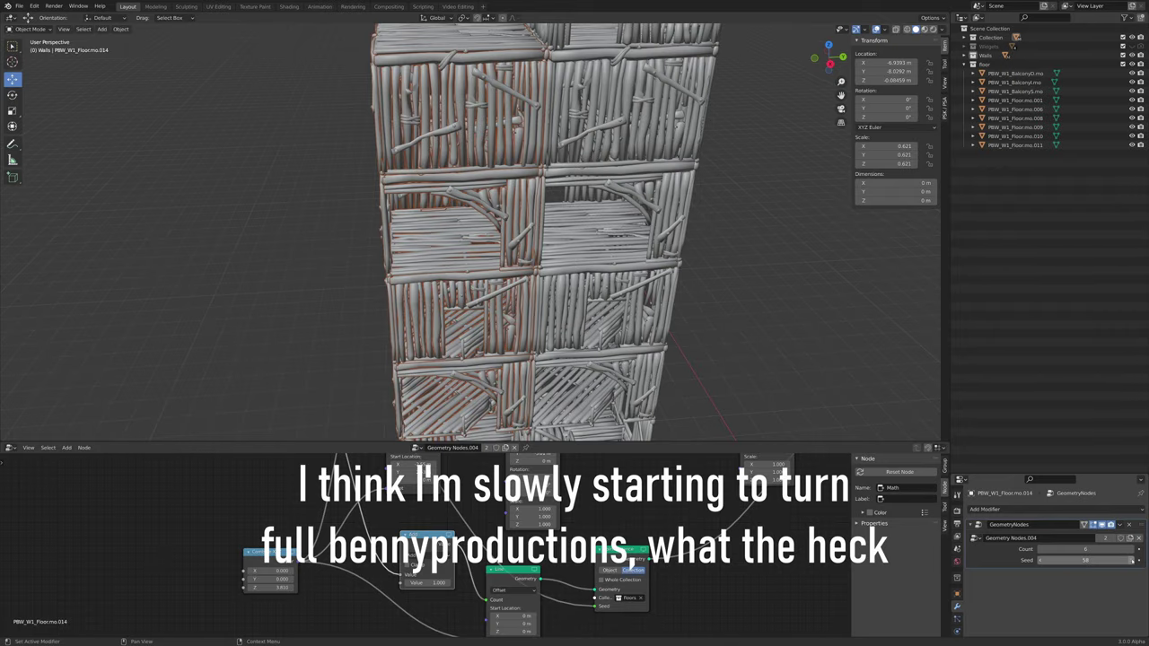
Set the tower's Seed to 66 in its Geometry Nodes modifier and view the towers
left_click_drag(1084, 560, 1101, 560)
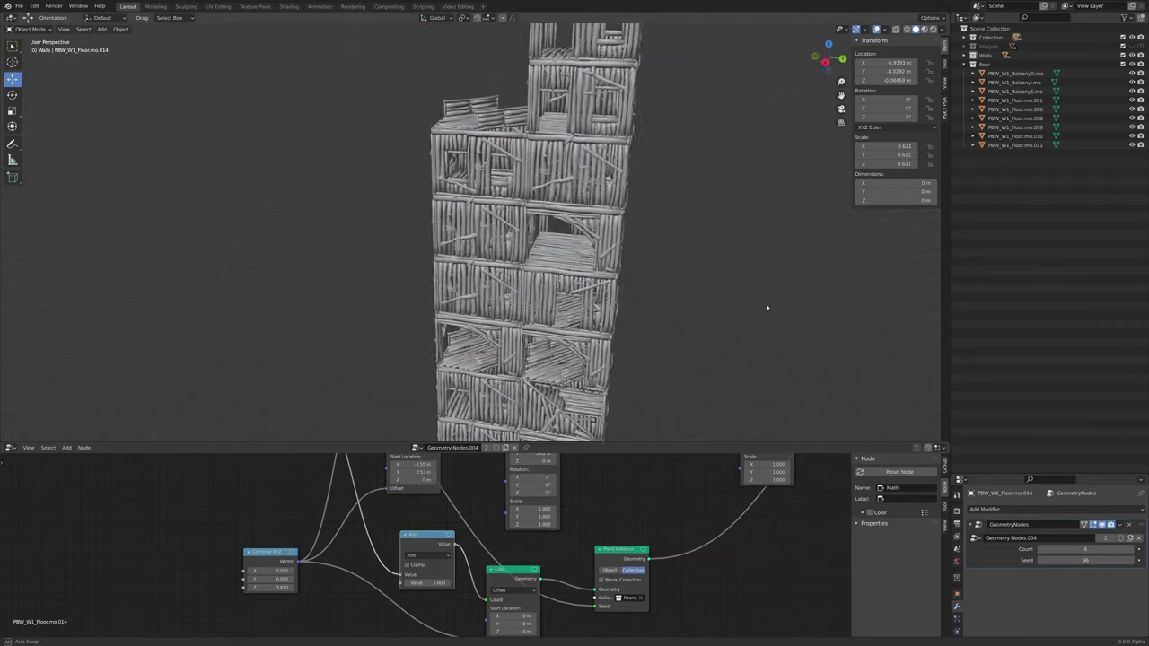
scroll(766, 308, "down", 3)
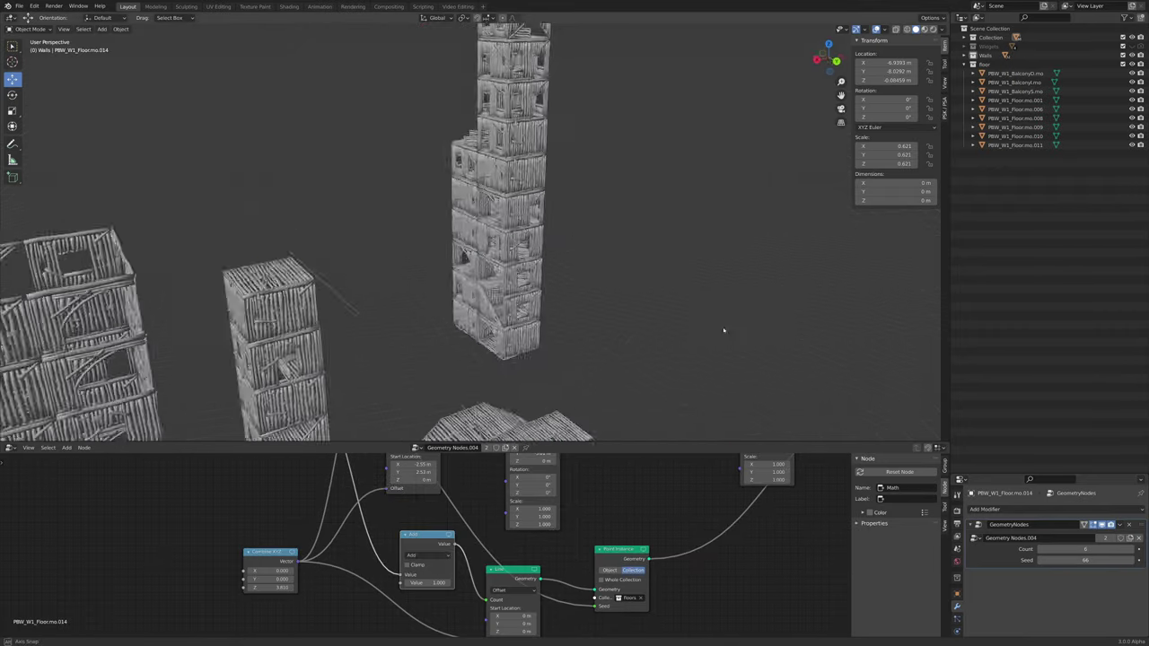
middle_click_drag(723, 329, 709, 359)
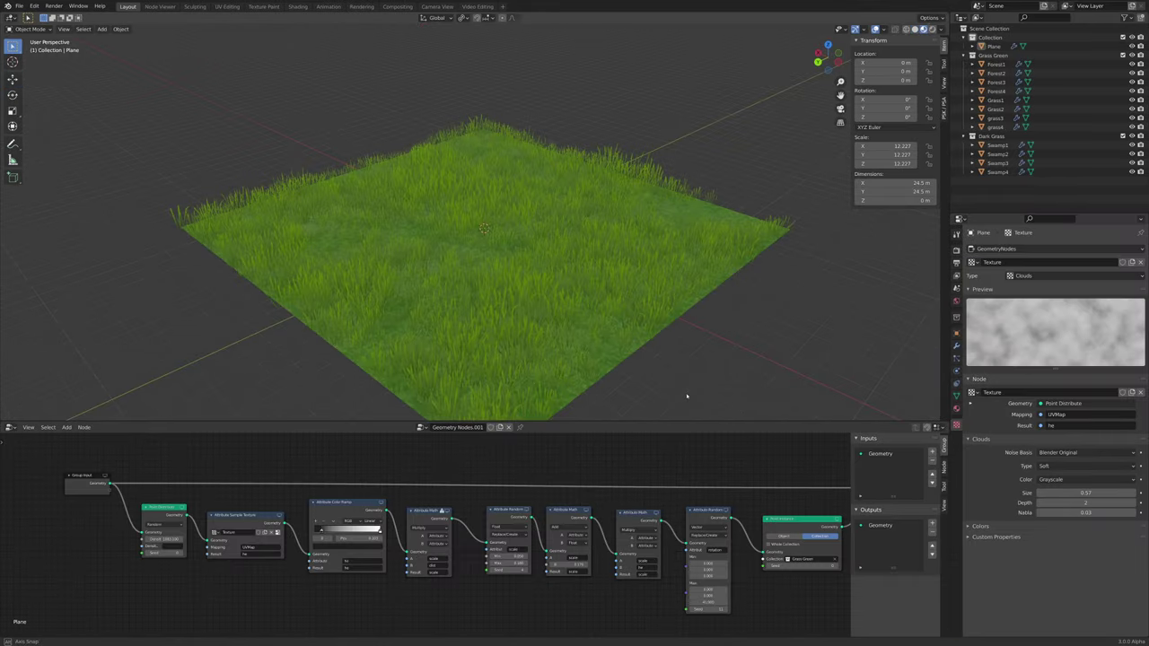
Scale the grass plane up by a factor of about 2.6
scroll(688, 398, "up", 2)
middle_click_drag(728, 389, 682, 311)
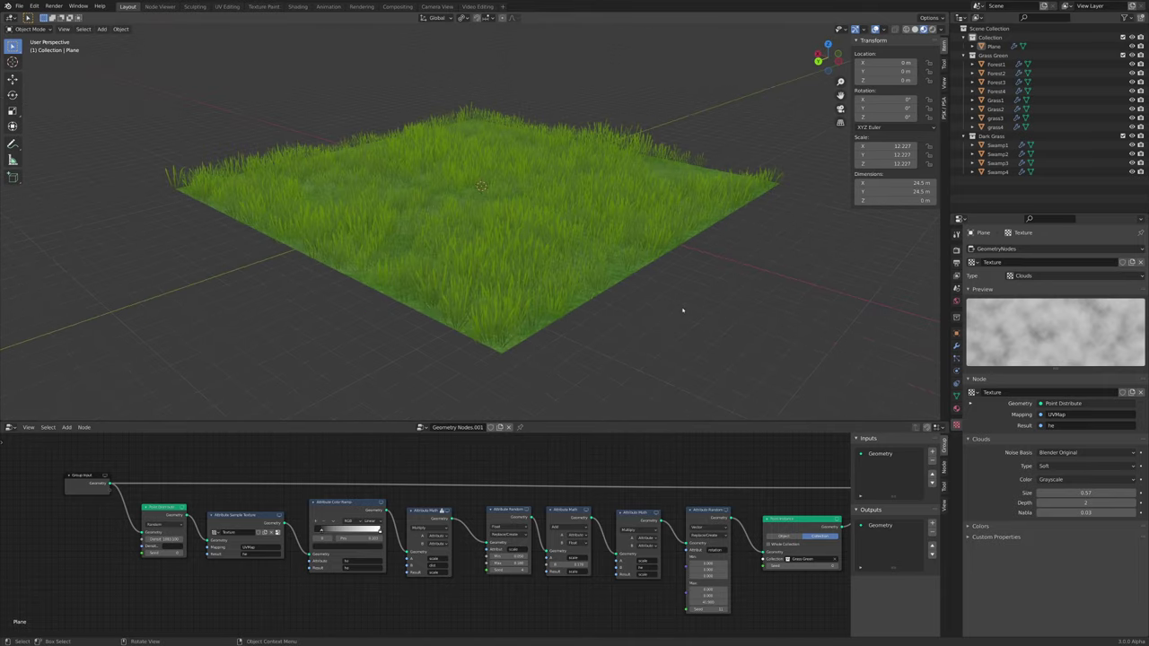
left_click(618, 233)
key("s")
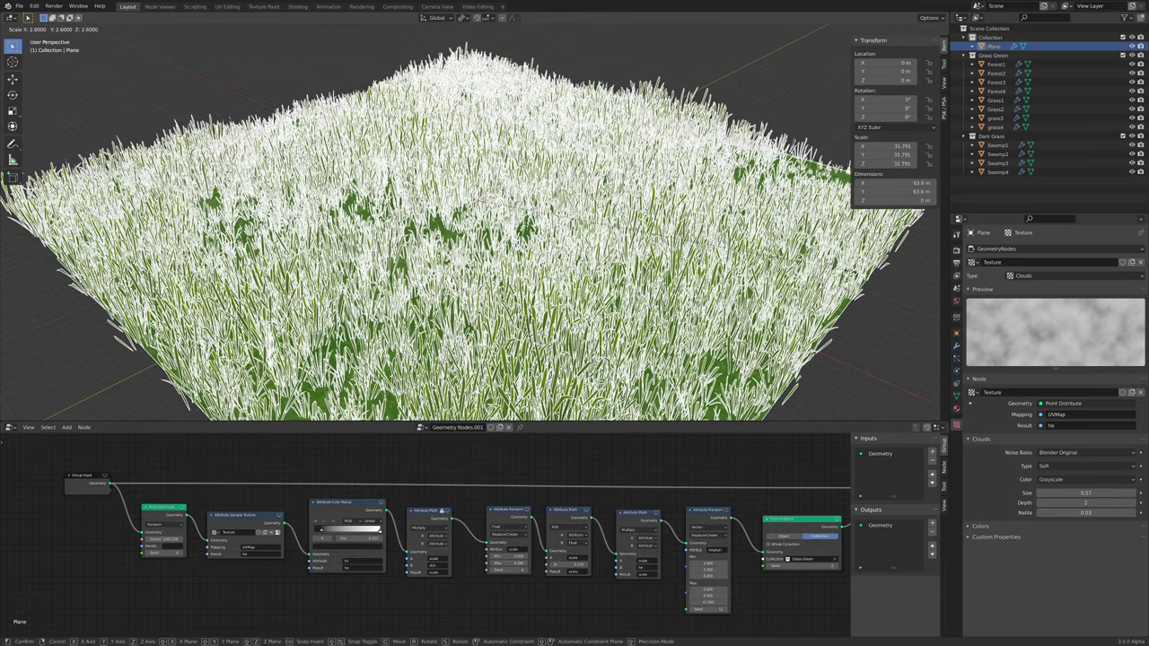
left_click(426, 549)
Set the B value of the Add Attribute Math node for grass scale to 0.080
scroll(422, 548, "up", 4)
middle_click_drag(422, 548, 525, 558)
scroll(351, 589, "up", 1)
middle_click_drag(351, 589, 396, 568)
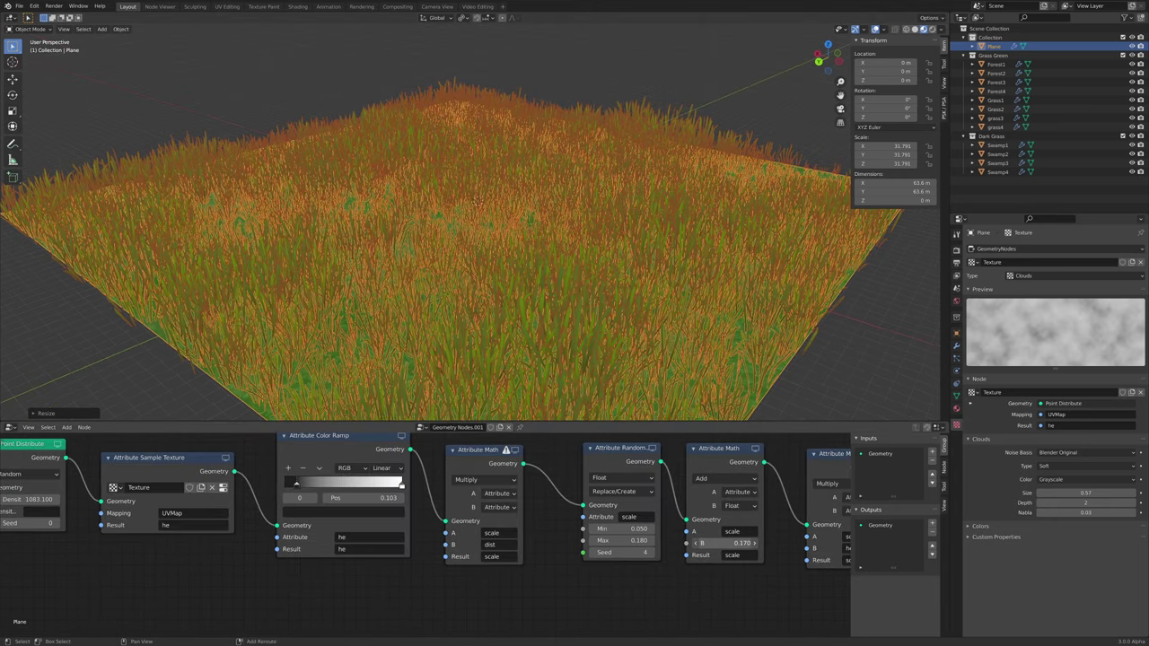
left_click_drag(727, 543, 712, 543)
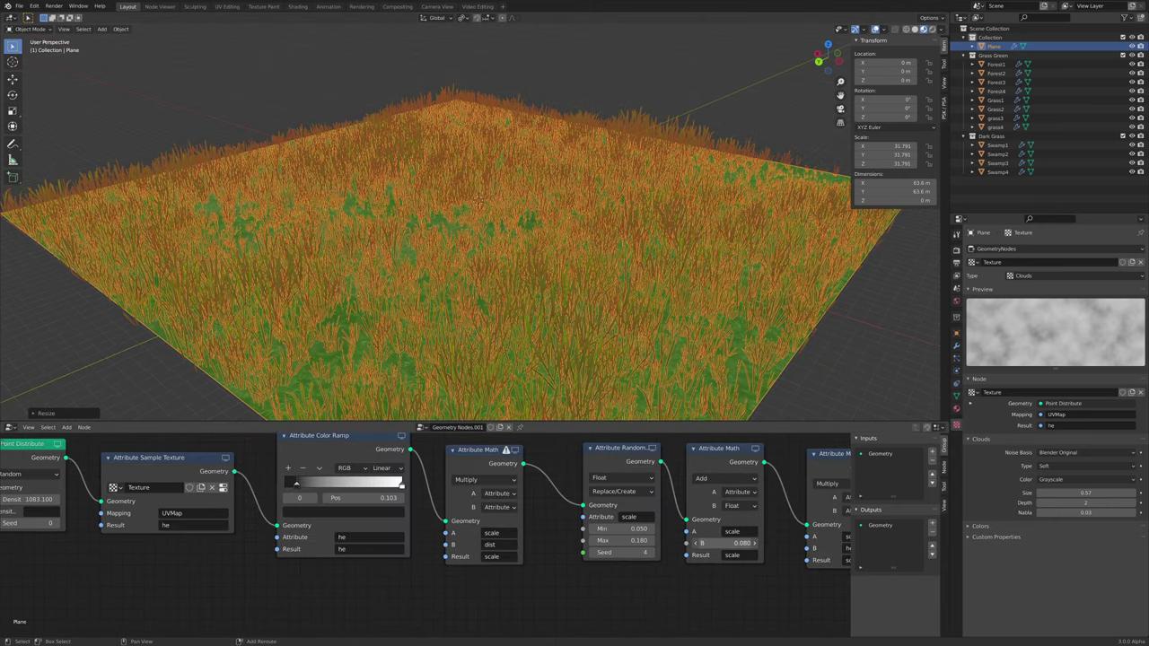
Undo the grass scale value change and the enlargement of the plane
middle_click_drag(422, 522, 419, 529)
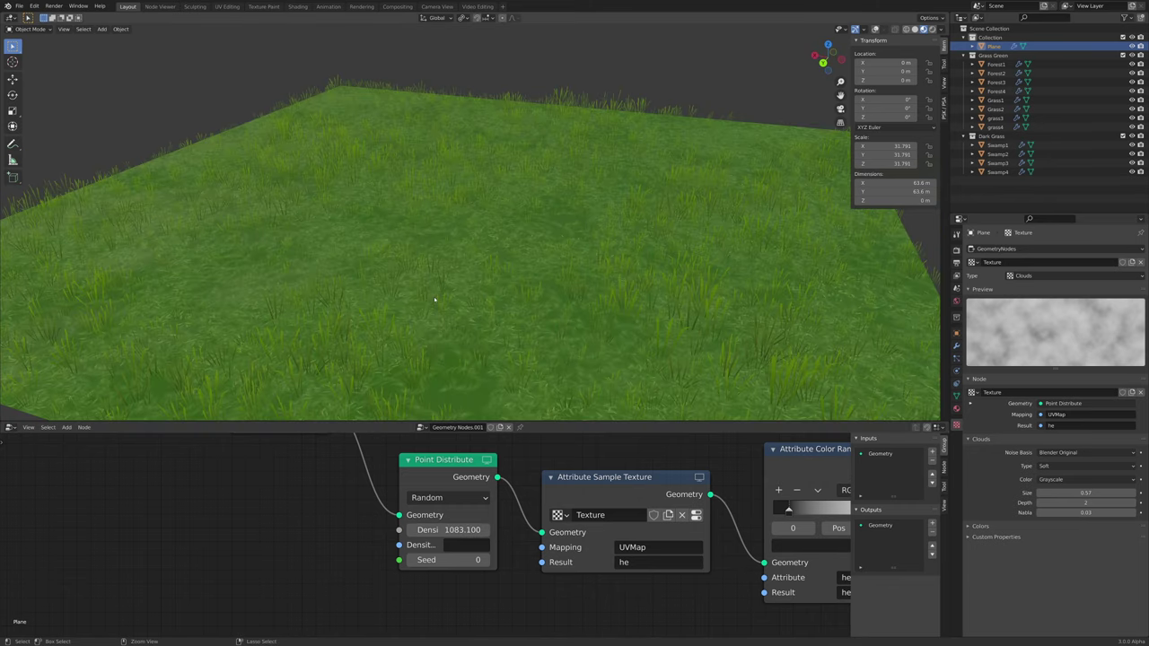
key("ctrl+z")
key("ctrl+z")
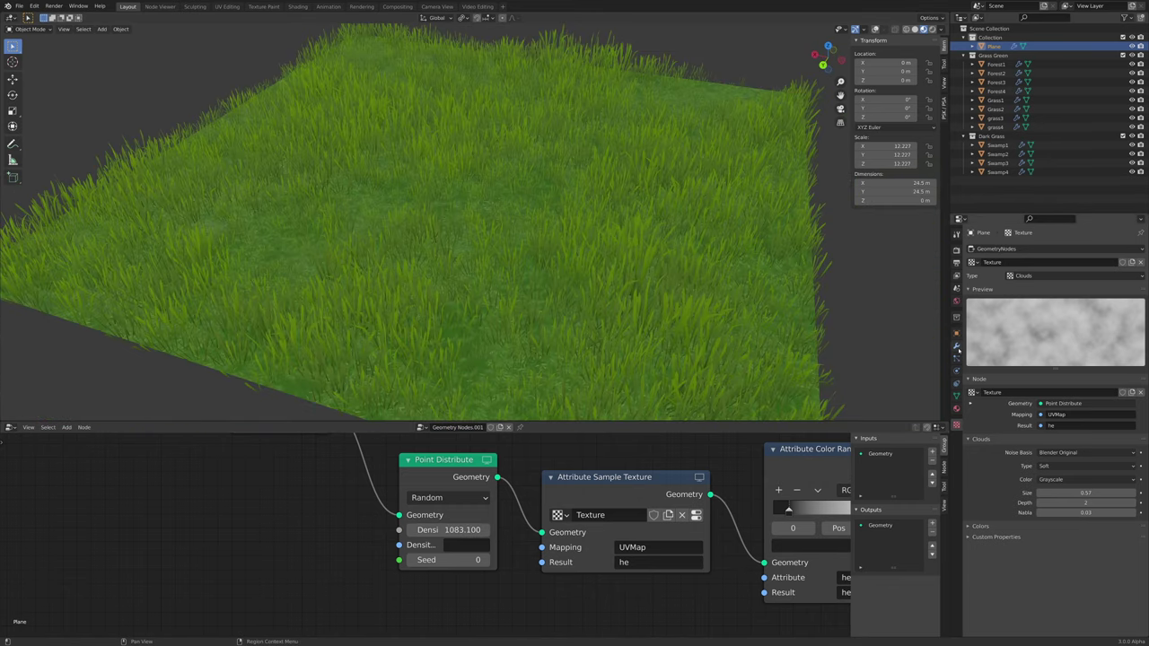
Remove the plane's existing Col vertex colour layer and add a new one
left_click(957, 396)
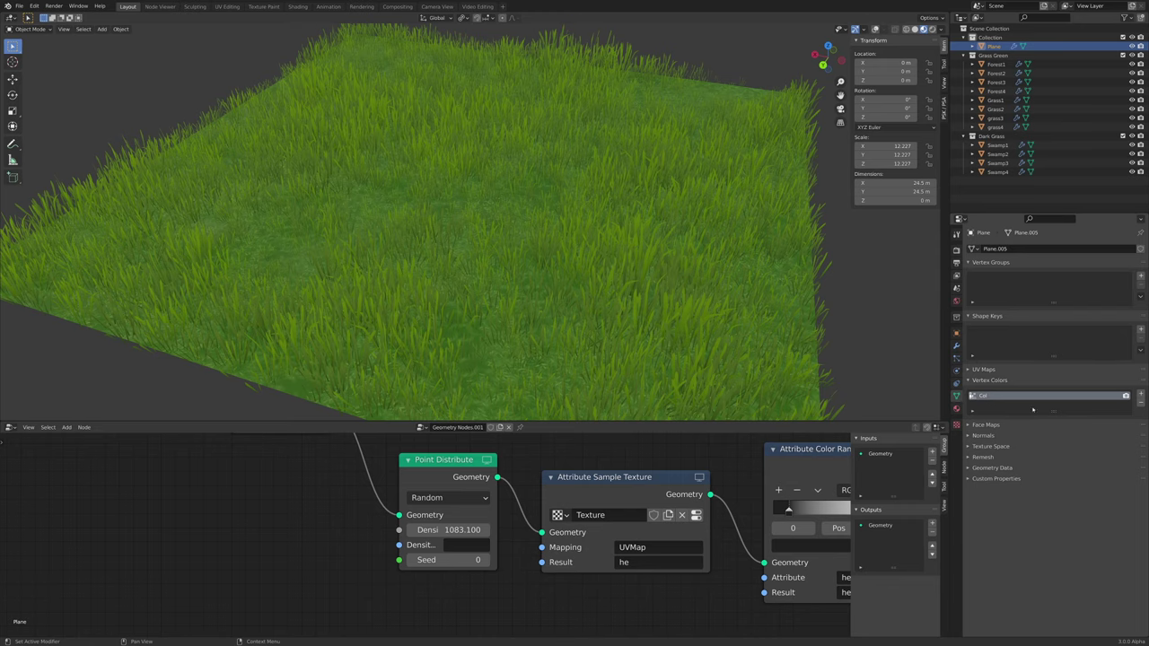
left_click(1140, 403)
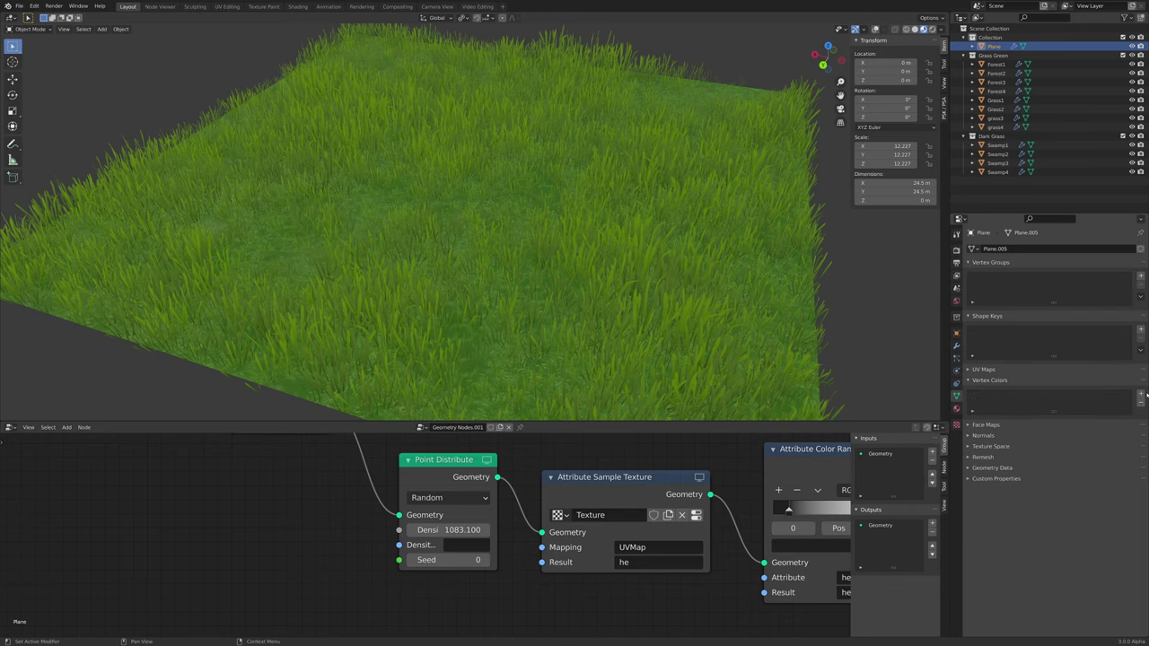
left_click(1141, 393)
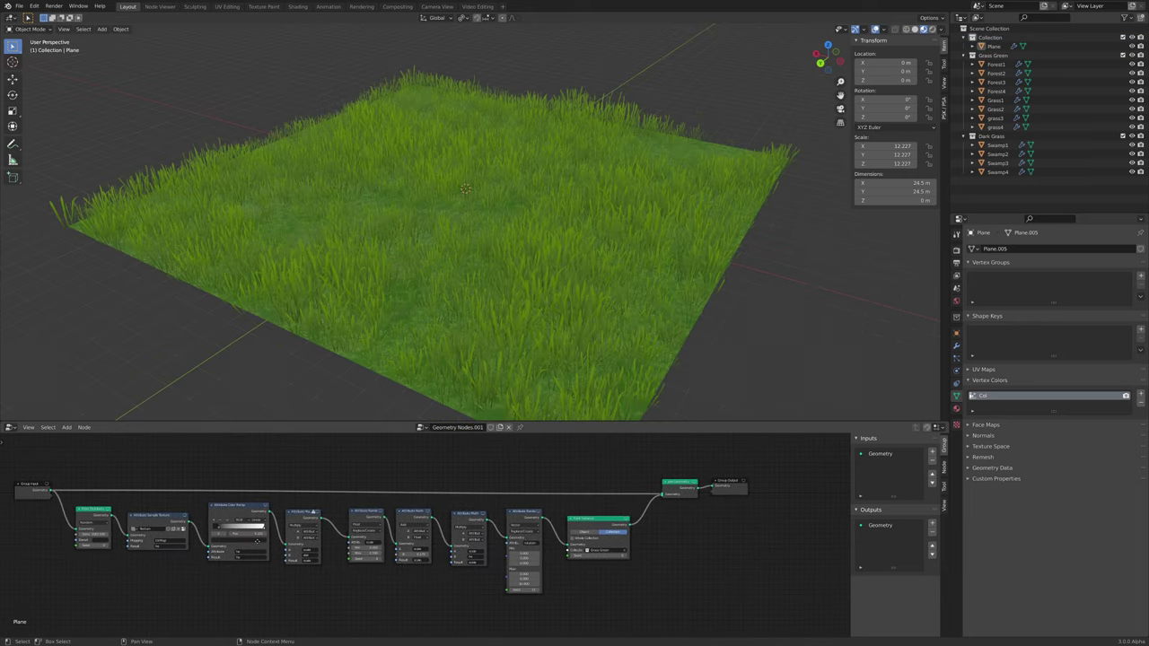
Set the Point Distribute node's Density Attribute to the Col vertex colour
middle_click_drag(127, 514, 505, 523)
scroll(383, 514, "up", 2)
scroll(505, 523, "up", 2)
scroll(476, 543, "down", 4)
scroll(449, 525, "up", 7)
left_click(473, 571)
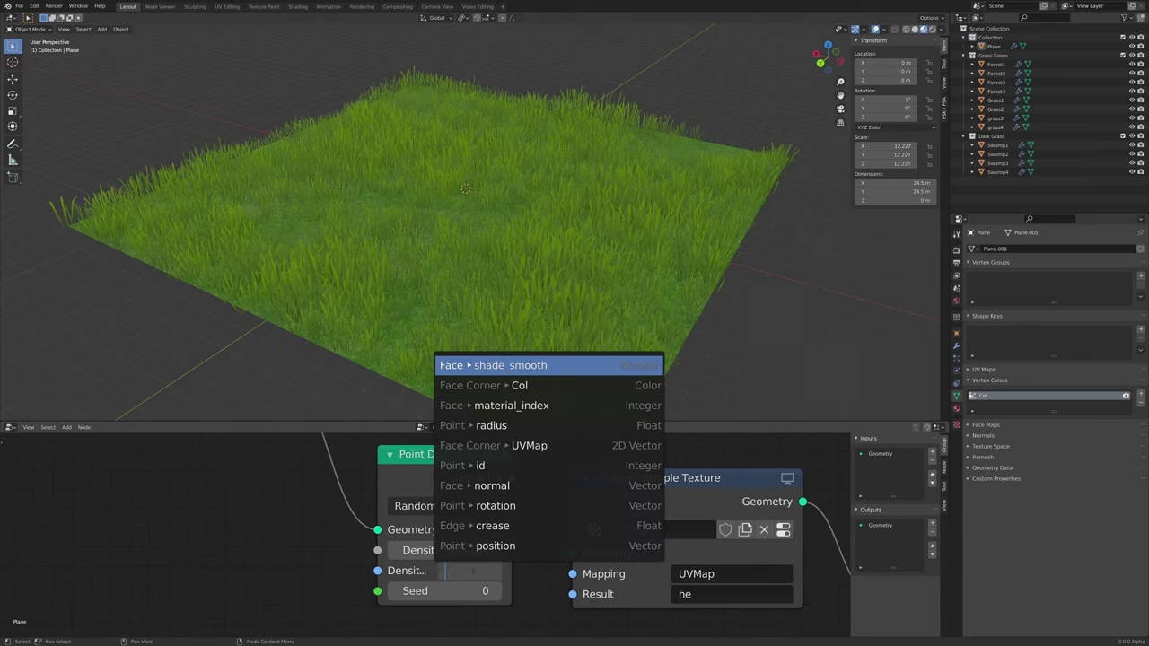
type("Col")
key("Return")
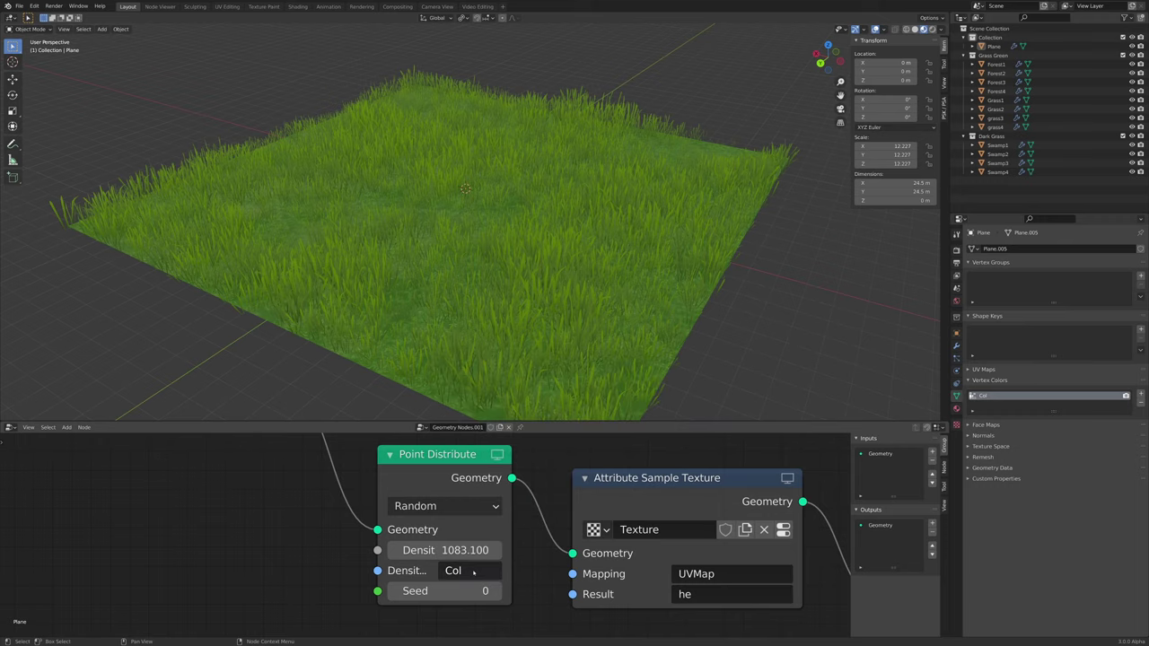
Switch the grass plane to Vertex Paint mode
scroll(544, 292, "down", 3)
mouse_move(527, 287)
middle_mouse_down()
mouse_move(556, 290)
mouse_move(532, 300)
middle_mouse_up()
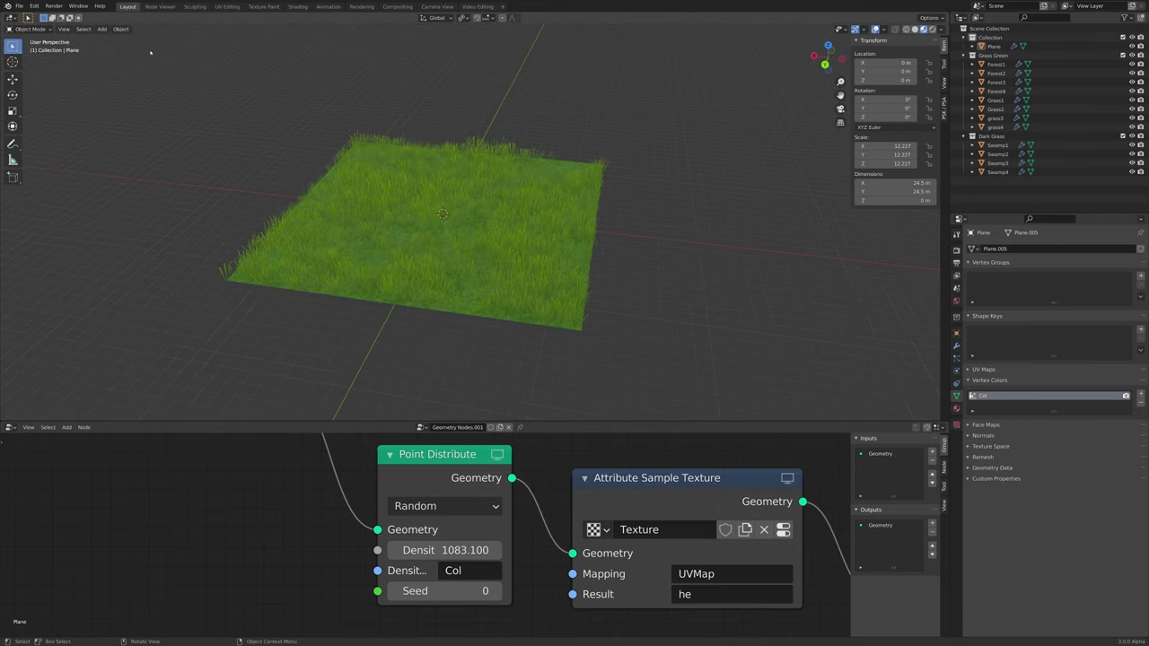
left_click(30, 29)
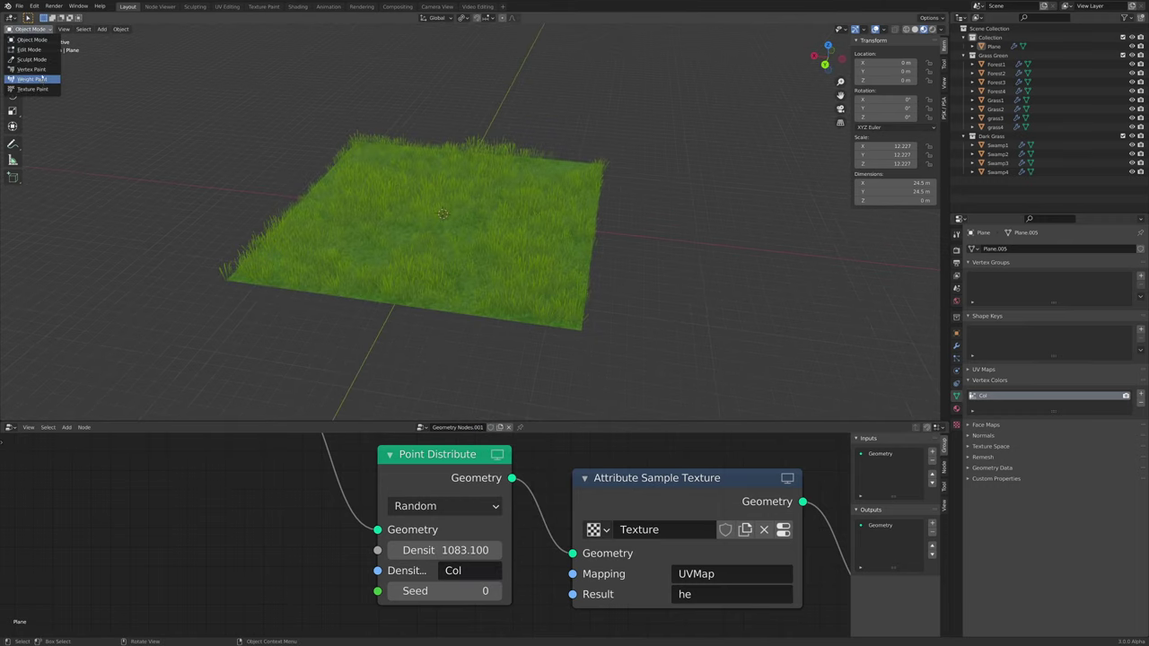
left_click(41, 73)
scroll(449, 233, "up", 3)
scroll(448, 234, "down", 3)
middle_click_drag(449, 233, 474, 245)
Paint a black winding path through the middle of the plane with the Draw brush to clear the grass there
right_click(458, 146)
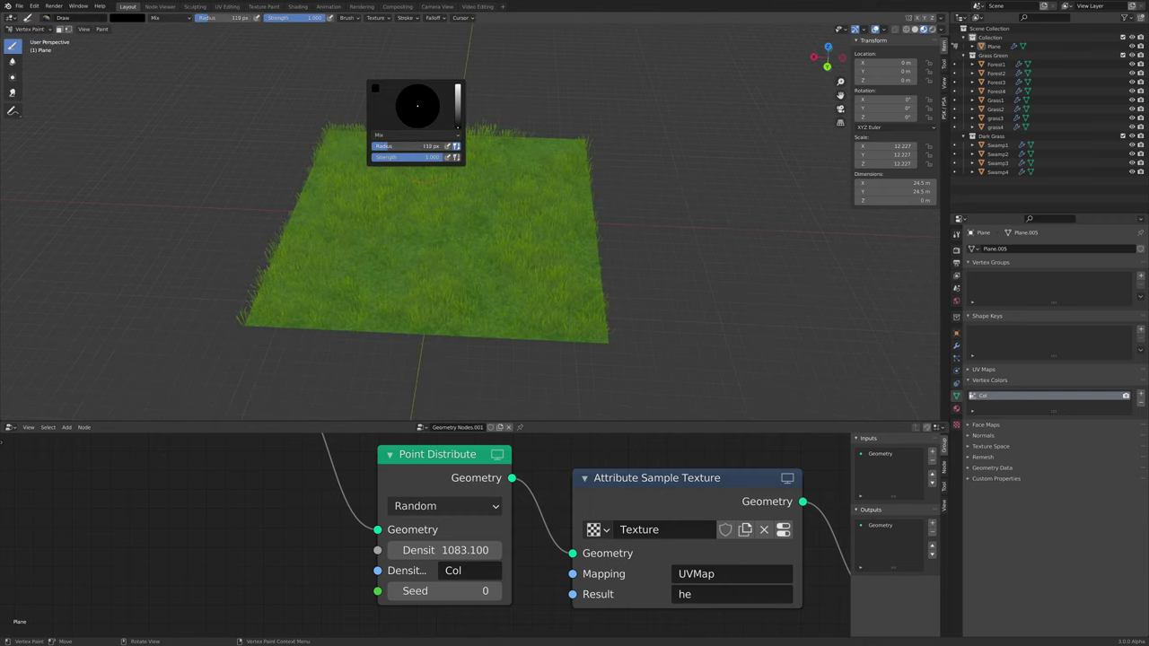
scroll(482, 119, "up", 3)
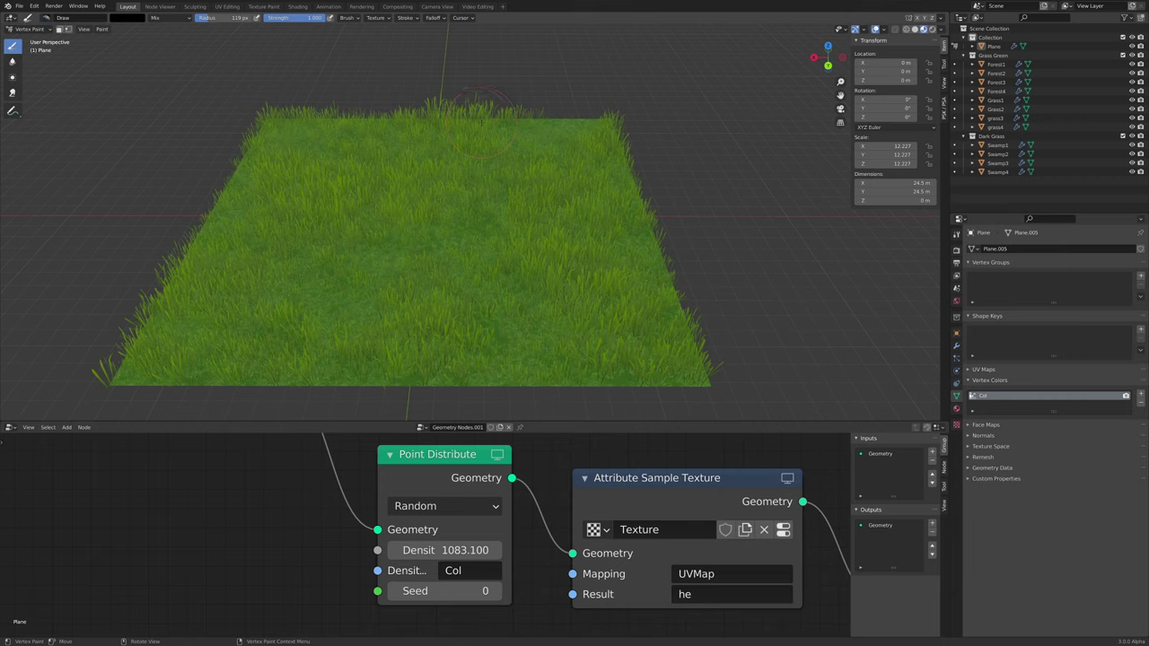
middle_click_drag(504, 575, 484, 566)
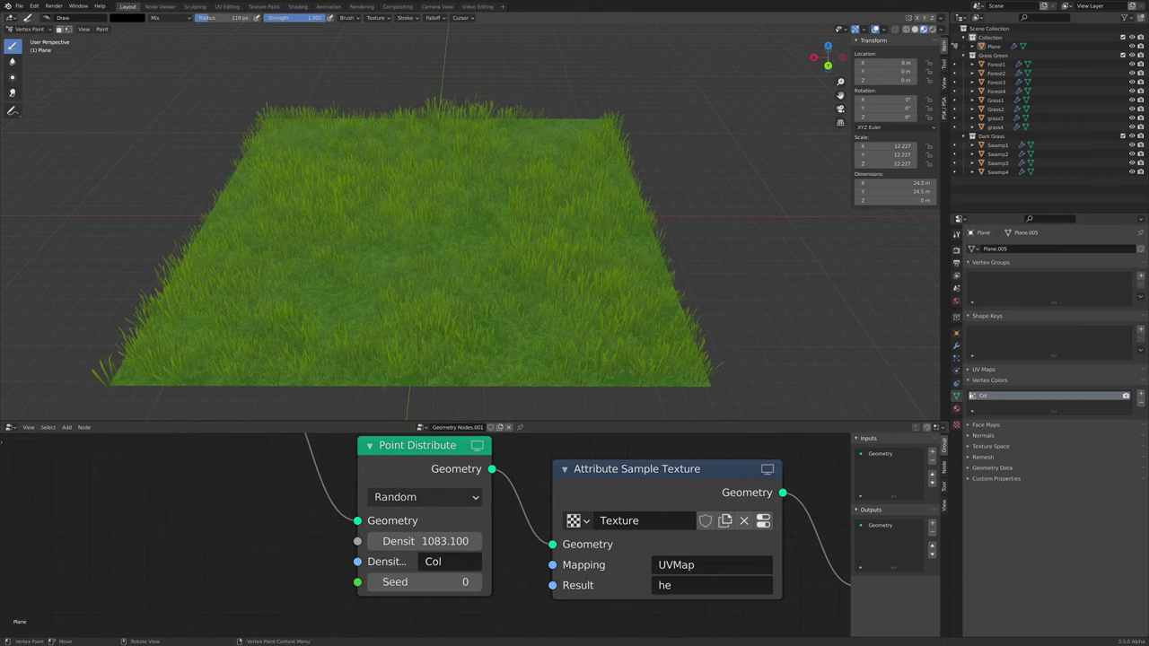
left_click(127, 18)
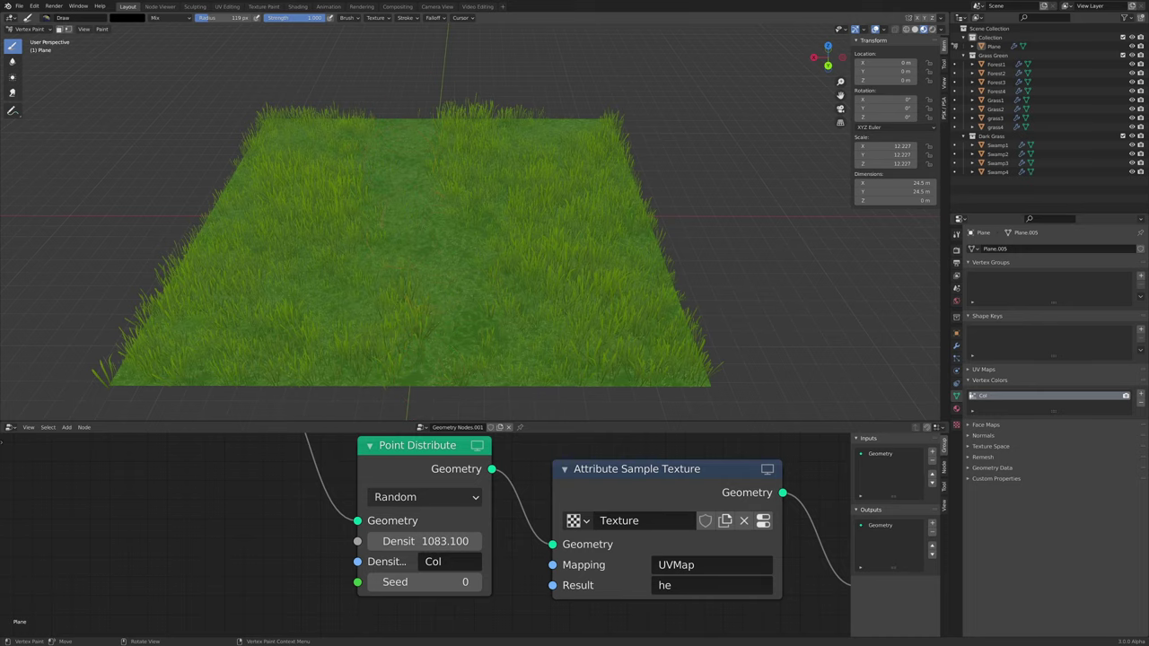
middle_click_drag(467, 261, 453, 231)
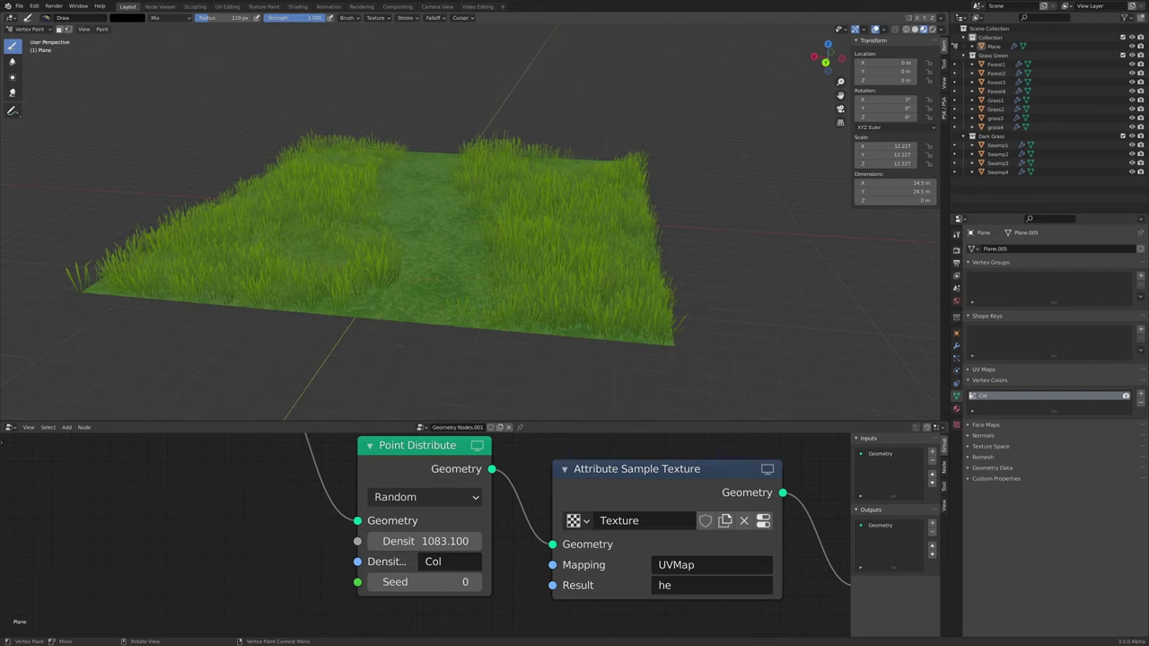
In the Shading workspace, replace the ground material's Vertex Color node with a new one set to Col
left_click(297, 6)
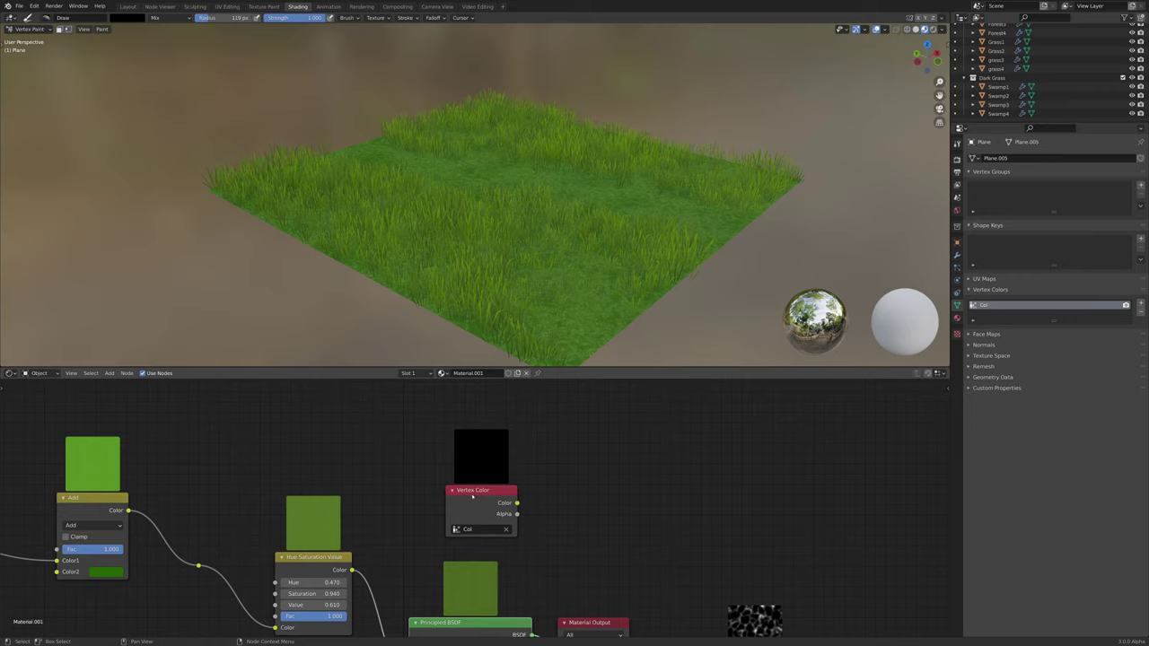
left_click_drag(475, 502, 471, 500)
key("x")
key("shift+a")
key("s")
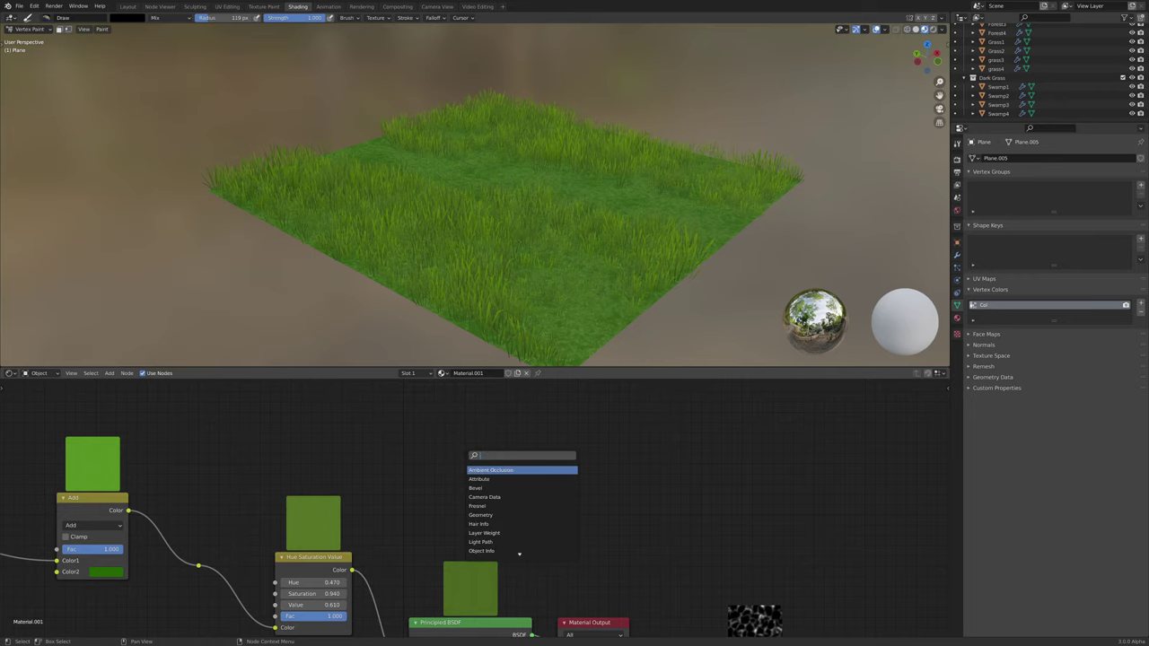
key("Return")
left_click(473, 459)
left_click(508, 501)
left_click(510, 510)
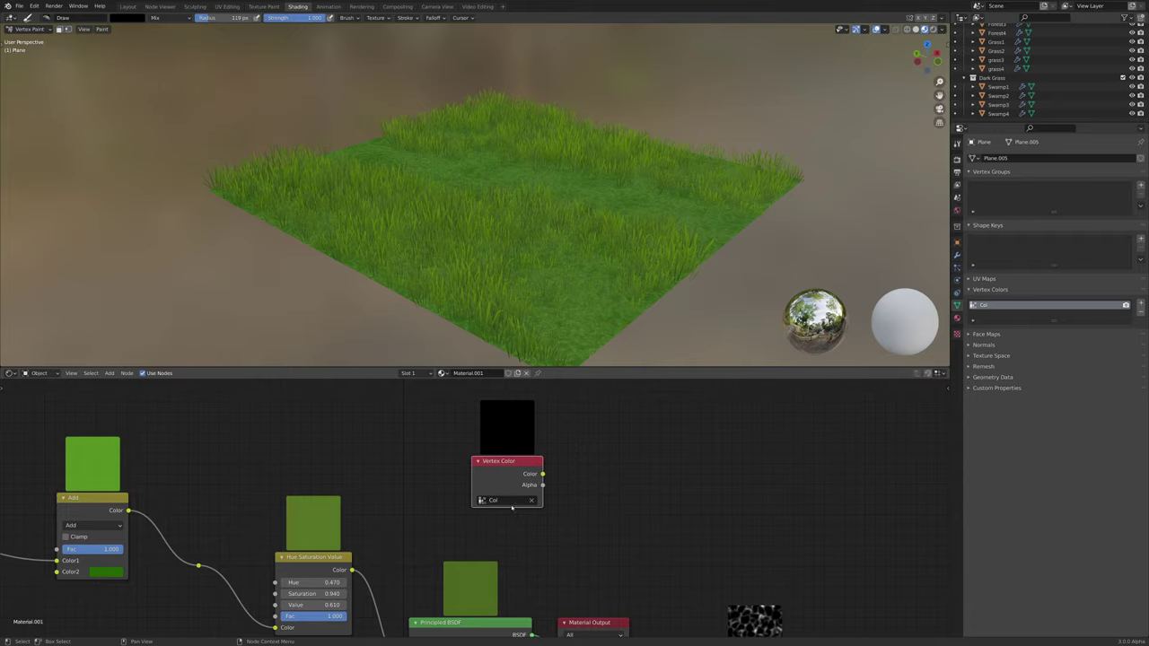
Preview the Vertex Color node's output on the plane and view the painted path from above
left_click(508, 485, "ctrl+shift")
middle_click_drag(521, 242, 449, 269)
middle_click_drag(561, 175, 508, 218)
scroll(508, 218, "down", 5)
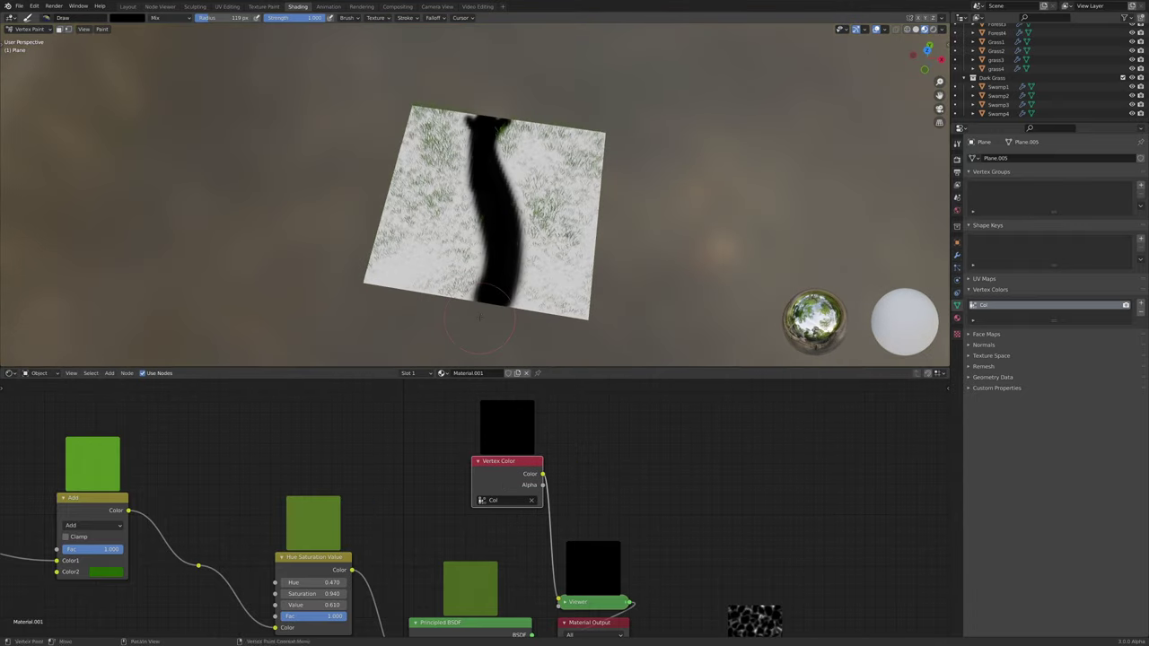
Paint more black along the path to widen it and even out its edges across the plane
scroll(508, 218, "up", 4)
middle_click_drag(510, 108, 505, 243, "shift")
left_click_drag(472, 199, 467, 309)
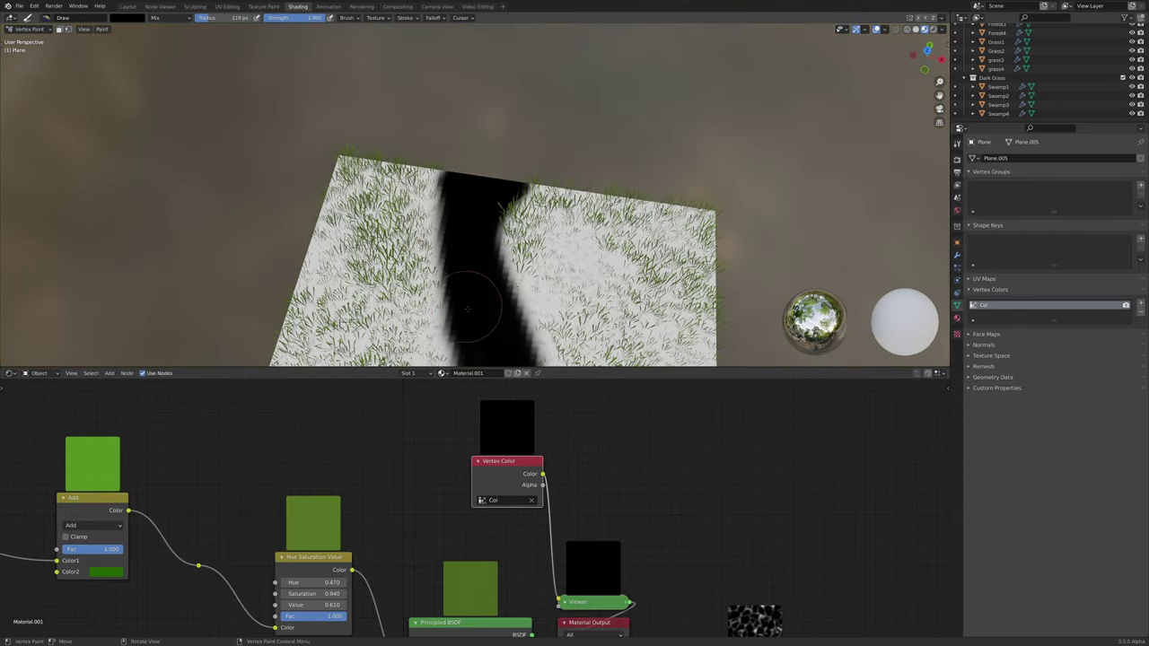
left_click_drag(504, 208, 513, 318)
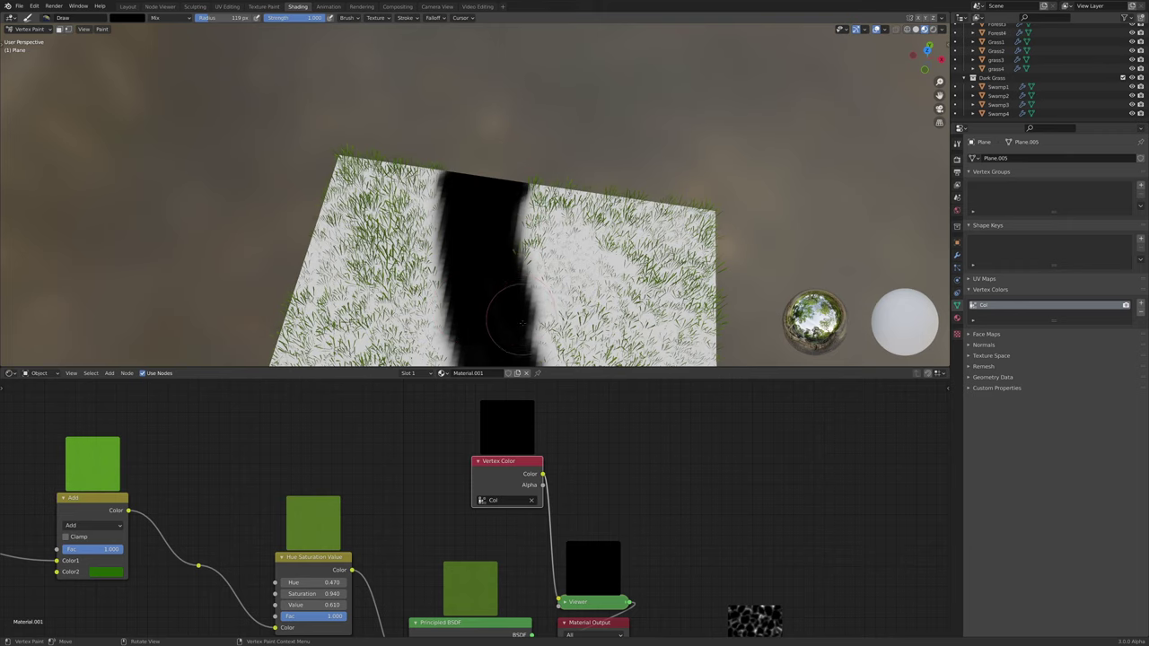
middle_click_drag(512, 321, 485, 164, "shift")
scroll(479, 158, "down", 2)
left_click_drag(475, 158, 471, 356)
middle_click_drag(471, 357, 497, 267)
scroll(497, 267, "up", 3)
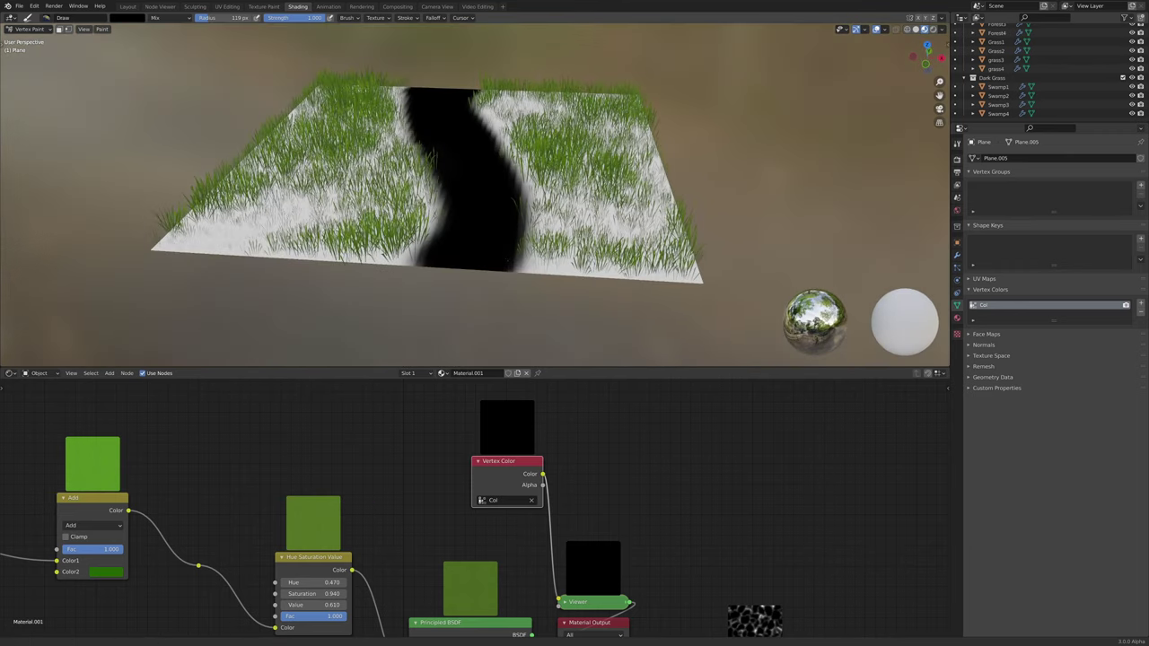
Move the Vertex Color node aside and bring in the T_Apollo_Sand_D_01.tga image texture node
left_click_drag(499, 474, 379, 426)
scroll(410, 461, "down", 6)
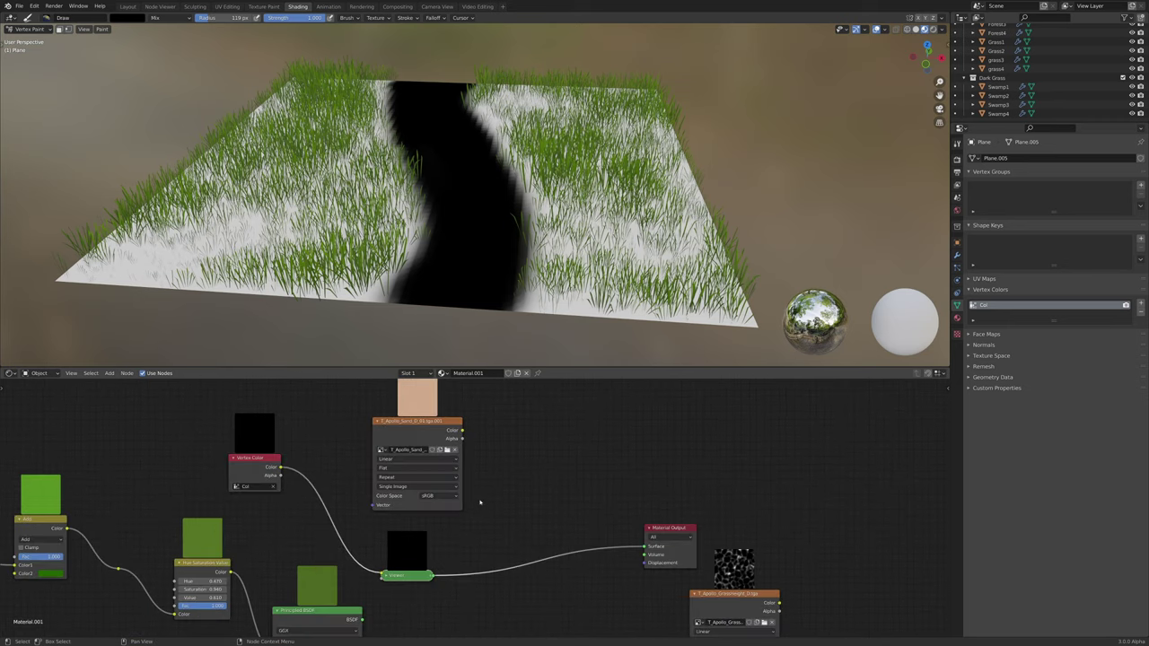
key("shift+a")
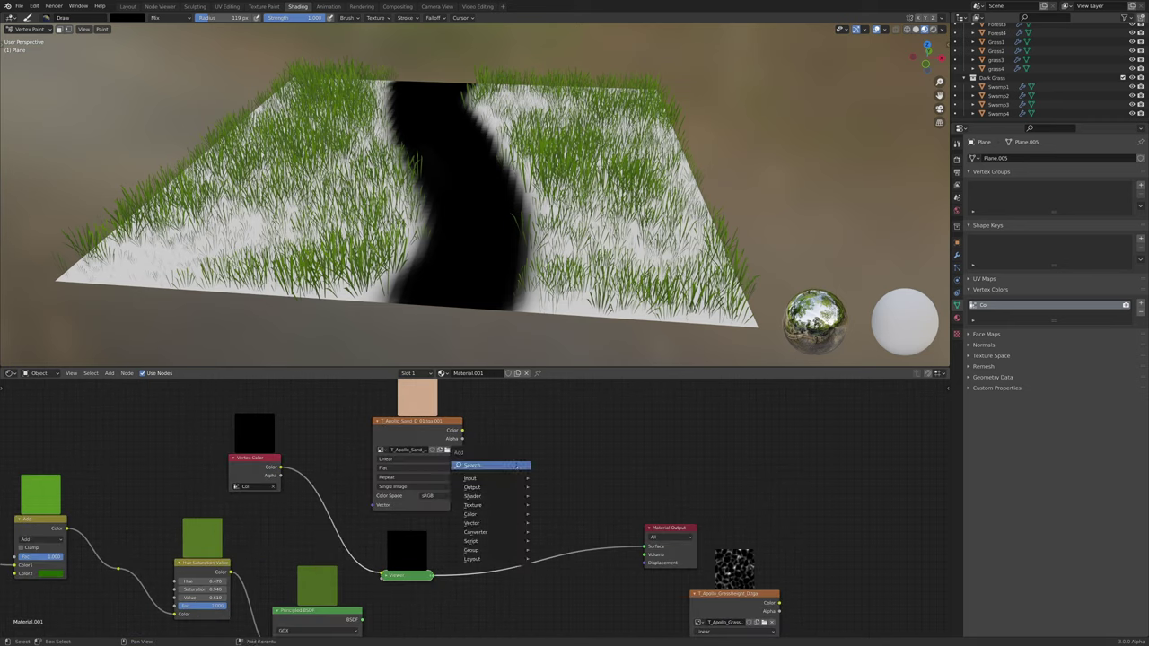
left_click(518, 466)
key("Return")
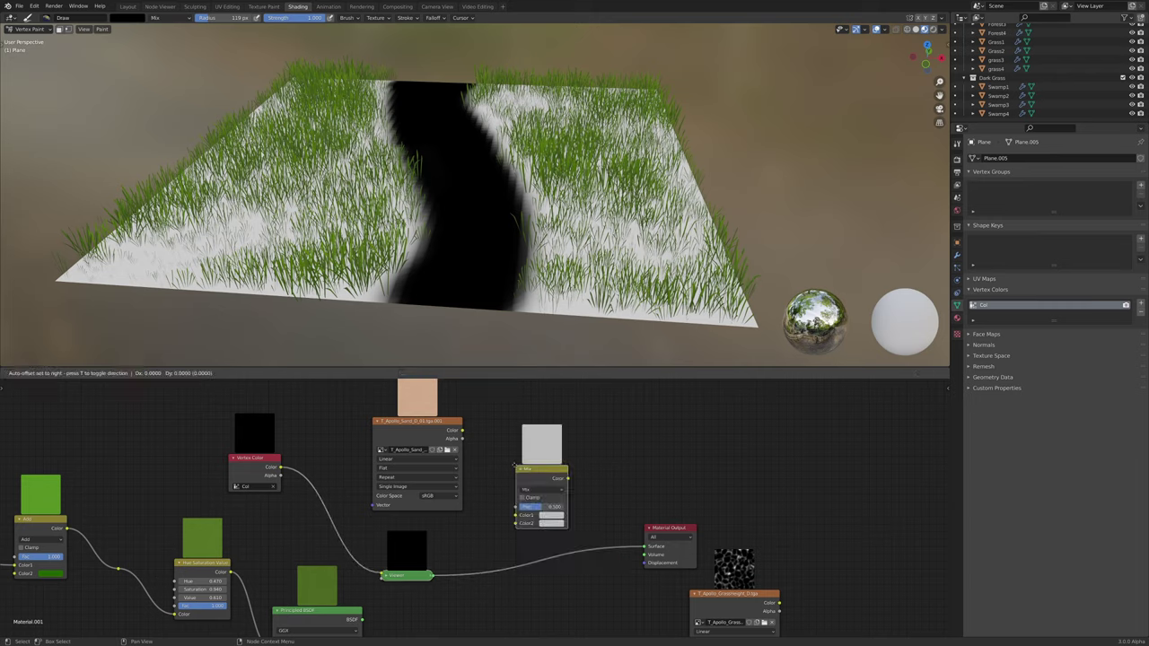
right_click(517, 466)
Add a Mix Shader node beside the sand texture and connect the Principled BSDF to one of its Shader inputs
key("shift+a")
left_click(520, 465)
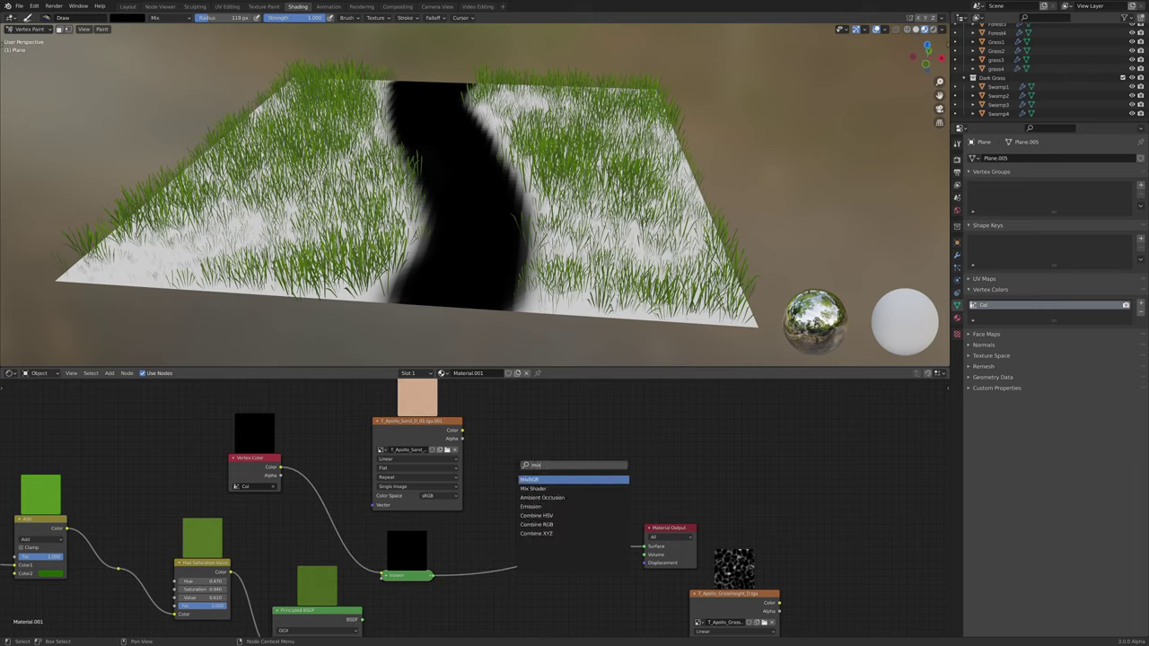
key("Down")
key("Return")
left_click(518, 464)
left_click_drag(363, 620, 515, 499)
Move the Vertex Color node above the sand texture and connect its Color output to the Mix Shader's Fac
scroll(490, 516, "down", 5)
middle_click_drag(490, 516, 518, 585)
scroll(517, 585, "up", 2)
left_click_drag(329, 540, 356, 467)
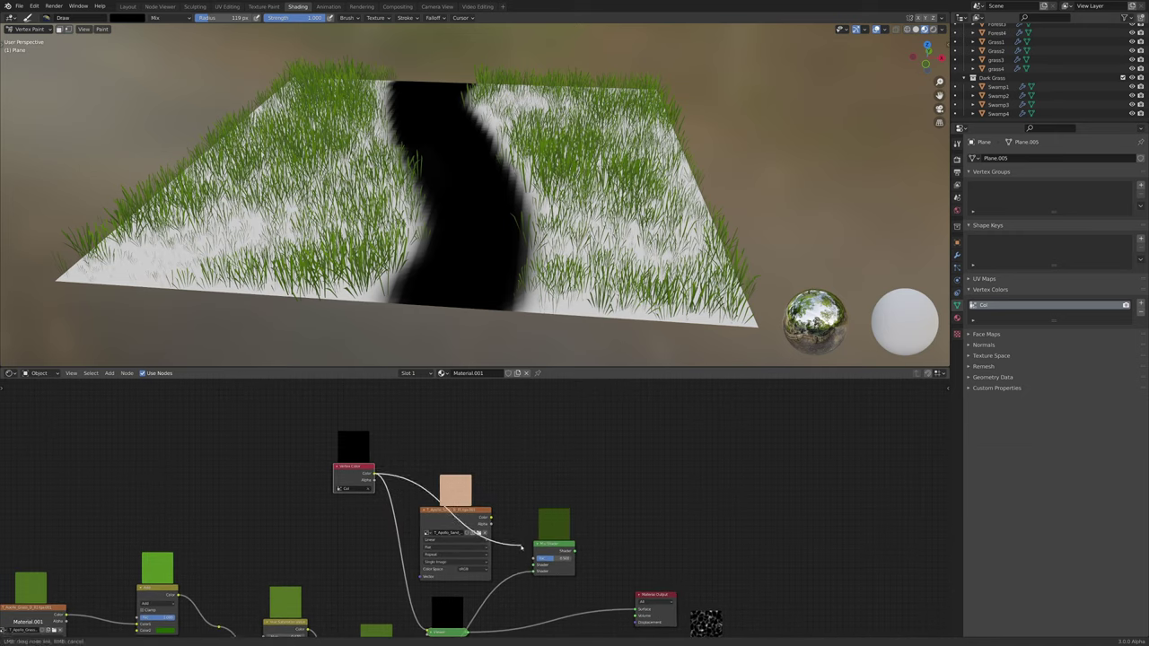
left_click_drag(536, 559, 534, 558)
left_click_drag(533, 571, 533, 564)
Connect the sand texture's Color to the Mix Shader's first Shader input and send the mix to the Material Output's Surface
scroll(533, 563, "up", 2)
middle_click_drag(532, 564, 573, 528)
left_click_drag(480, 467, 250, 467)
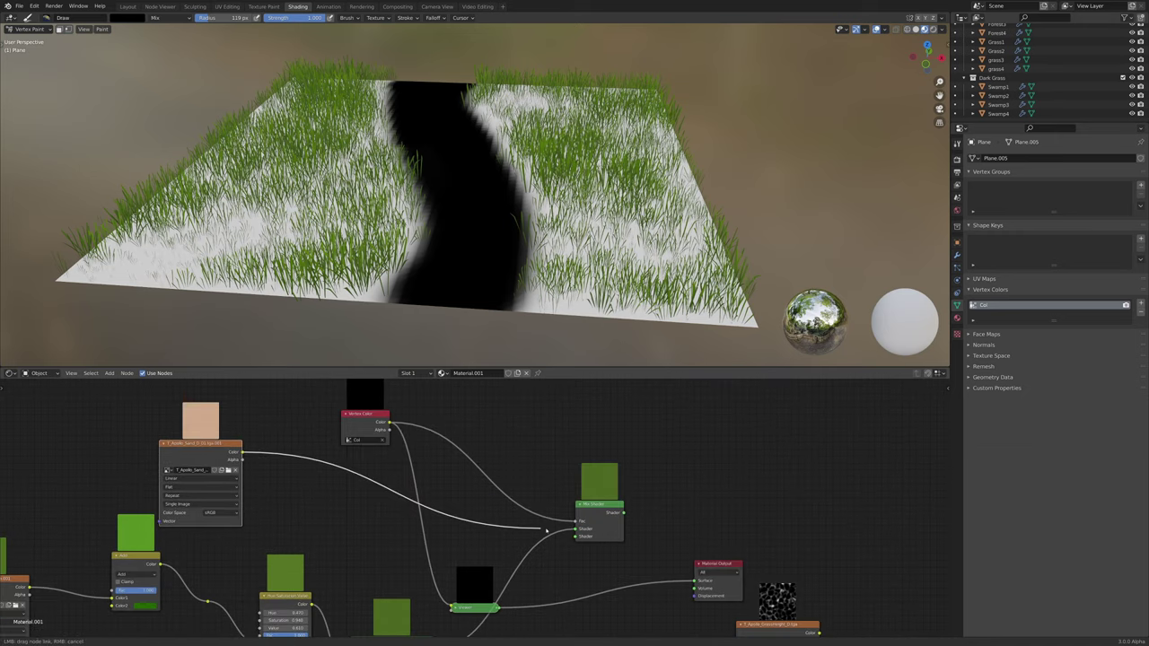
left_click(595, 513, "ctrl+shift")
middle_click_drag(586, 334, 574, 391)
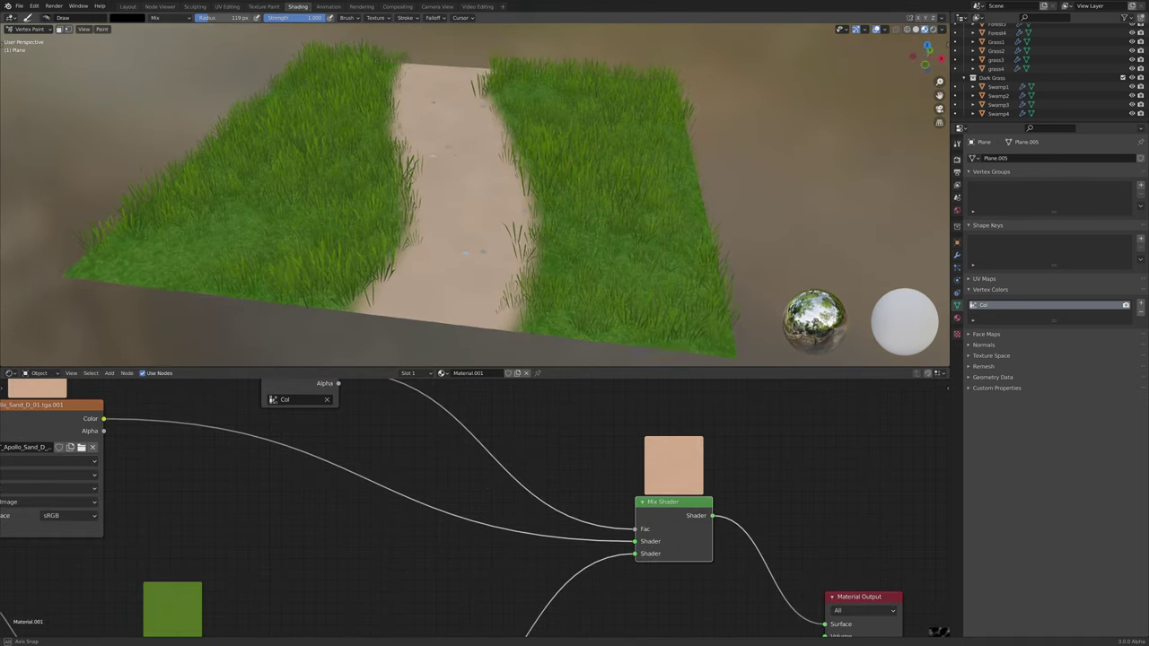
Paint a looping sand branch beside the existing path and fill its grass centre with sand
middle_click_drag(571, 198, 618, 199)
scroll(538, 225, "down", 3)
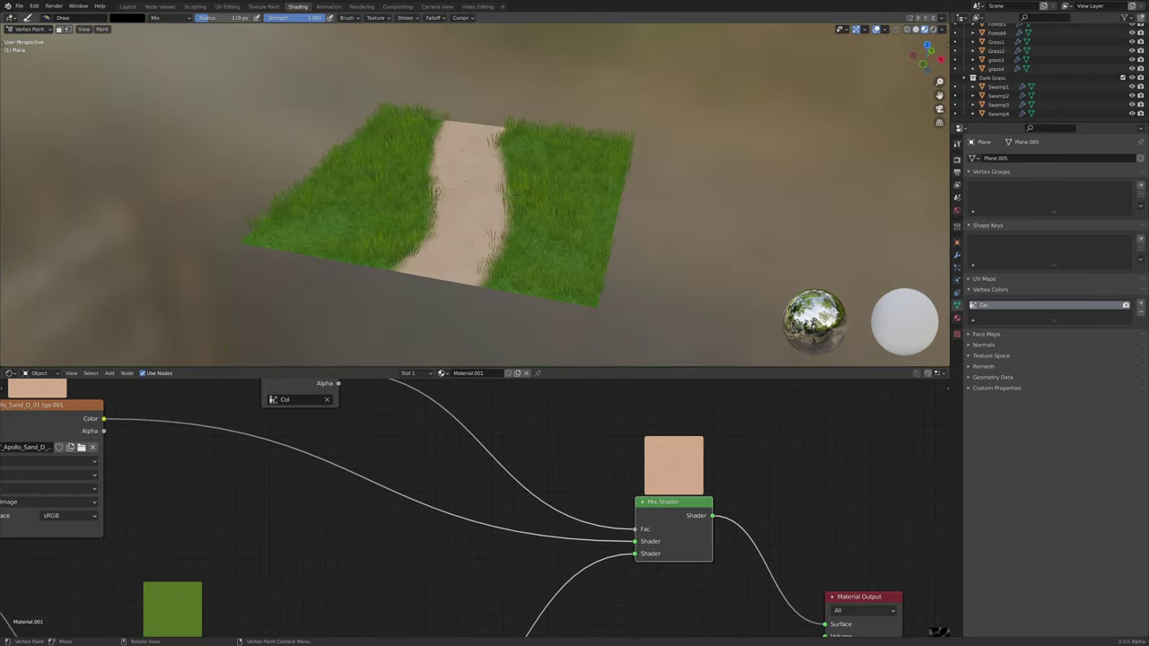
mouse_move(525, 235)
middle_mouse_down()
mouse_move(519, 282)
mouse_move(515, 213)
mouse_move(535, 222)
mouse_move(512, 309)
middle_mouse_up()
scroll(519, 283, "up", 3)
scroll(529, 228, "down", 5)
scroll(454, 260, "up", 4)
mouse_move(513, 185)
middle_mouse_down("shift")
mouse_move(453, 260)
mouse_move(505, 193)
middle_mouse_up("shift")
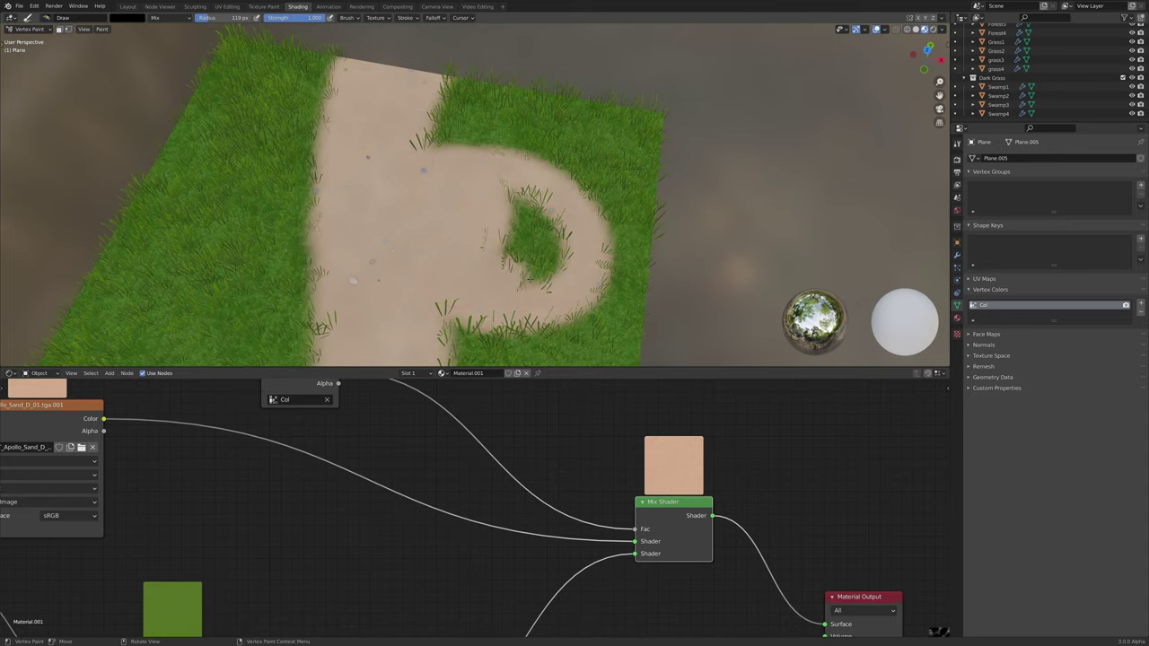
scroll(488, 210, "down", 2)
middle_click_drag(494, 224, 747, 176)
scroll(538, 206, "up", 4)
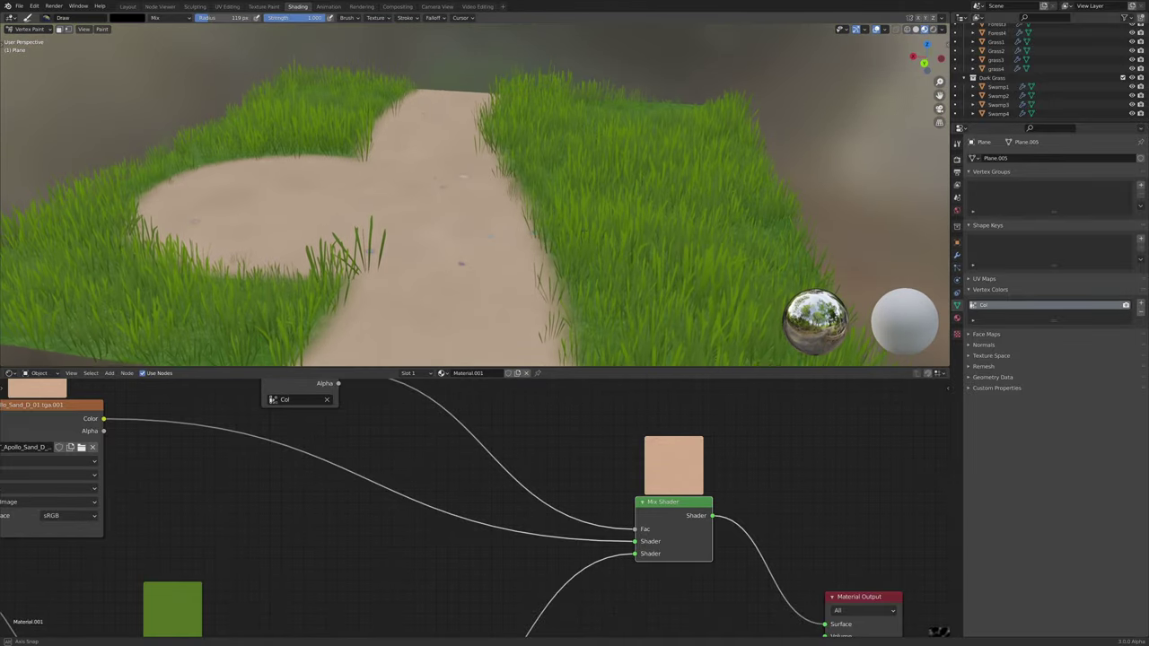
Paint an extra sand bulge on the side of the path opposite the round sand patch
scroll(538, 207, "down", 4)
mouse_move(619, 179)
middle_mouse_down()
mouse_move(503, 210)
mouse_move(389, 150)
middle_mouse_up()
scroll(480, 205, "up", 3)
left_click_drag(381, 151, 553, 183)
scroll(556, 202, "up", 4)
middle_click_drag(477, 224, 566, 186)
scroll(579, 193, "down", 4)
scroll(583, 193, "up", 3)
scroll(588, 193, "down", 4)
scroll(543, 220, "down", 4)
scroll(543, 215, "up", 6)
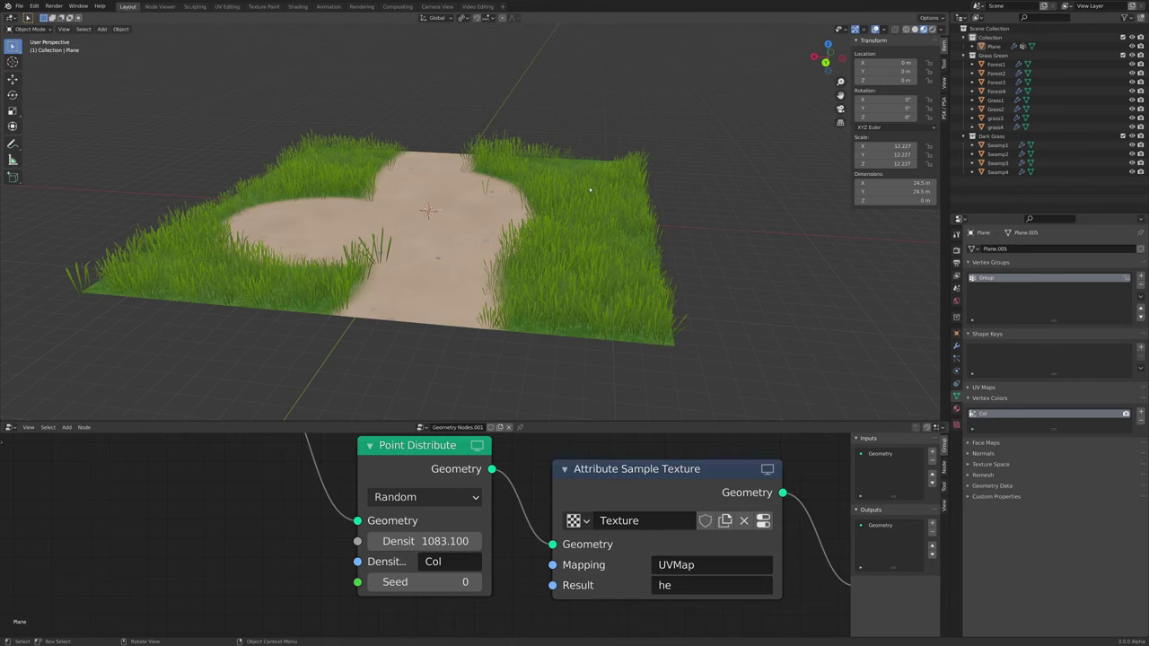
Put the plane in Vertex Paint mode and paint the sand bulges on both sides of the path back to grass with white
middle_click_drag(575, 170, 578, 230)
scroll(518, 521, "down", 9)
middle_click_drag(772, 537, 406, 520)
scroll(402, 522, "up", 3)
middle_click_drag(432, 276, 477, 258)
scroll(369, 244, "up", 1)
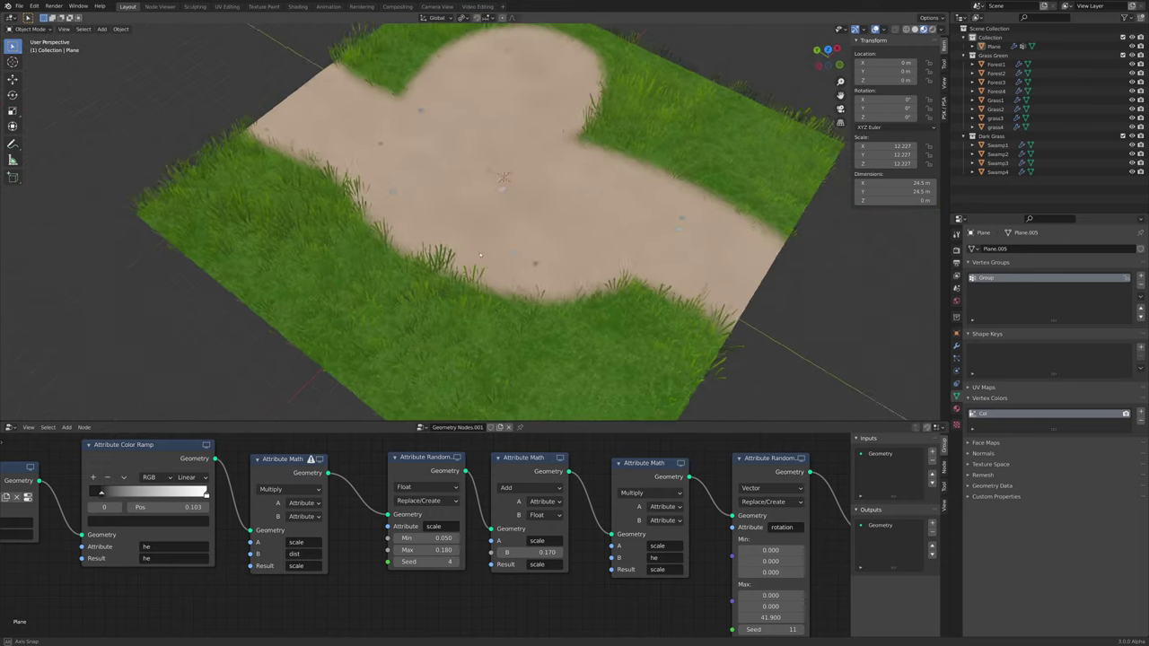
left_click(26, 29)
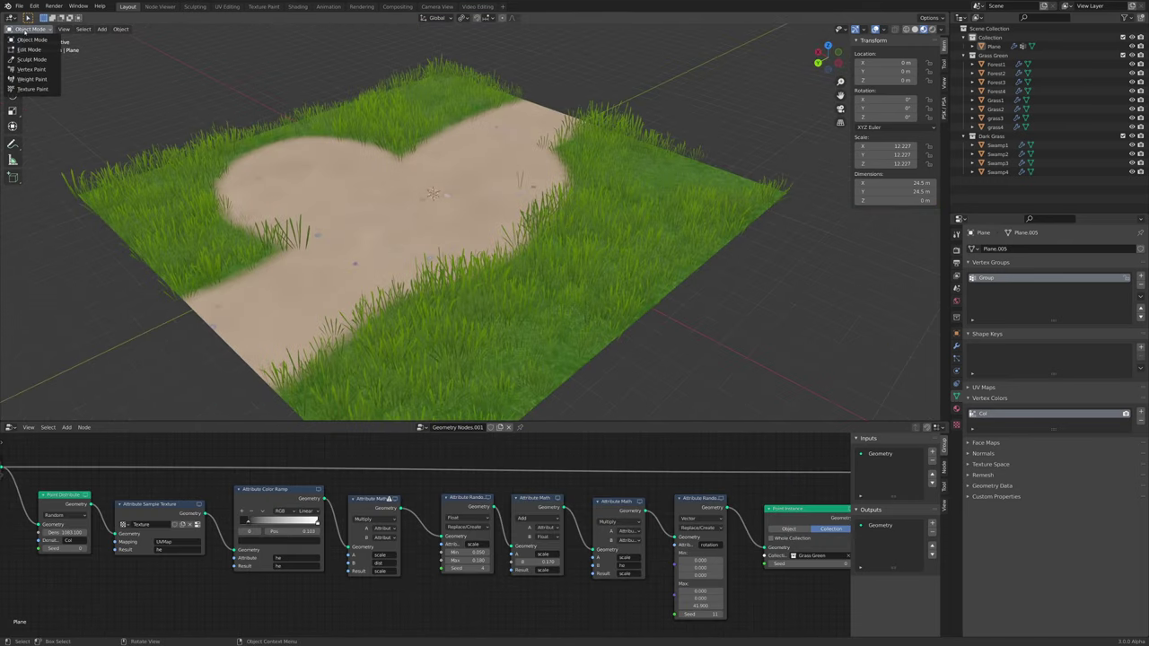
left_click(32, 69)
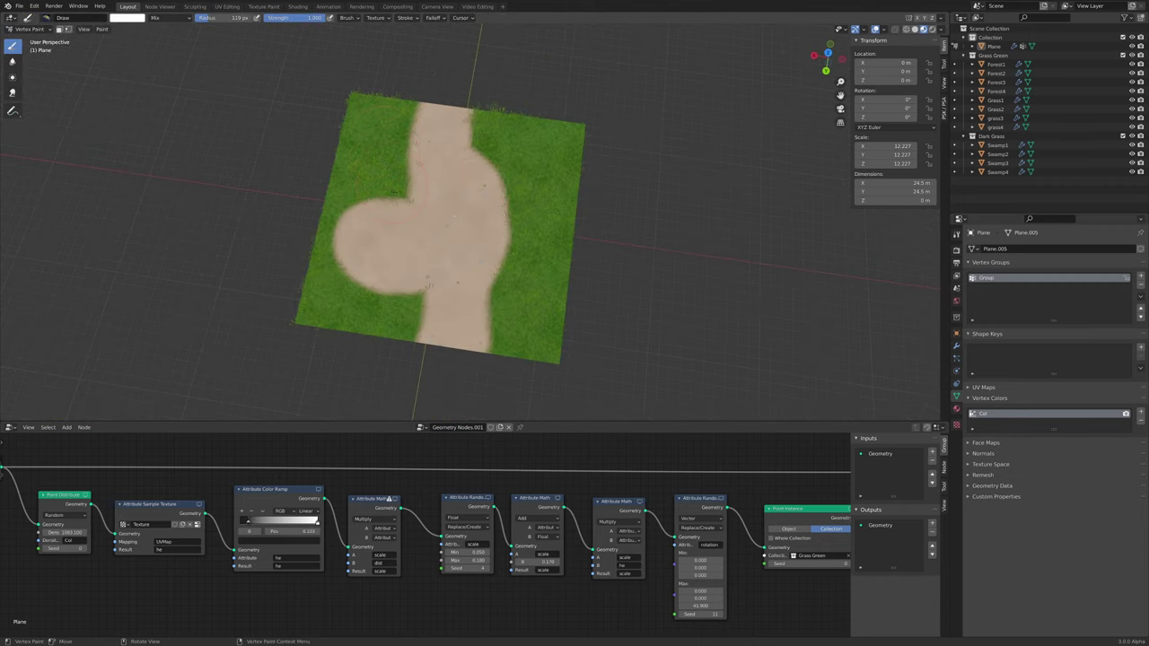
left_click_drag(410, 335, 361, 223)
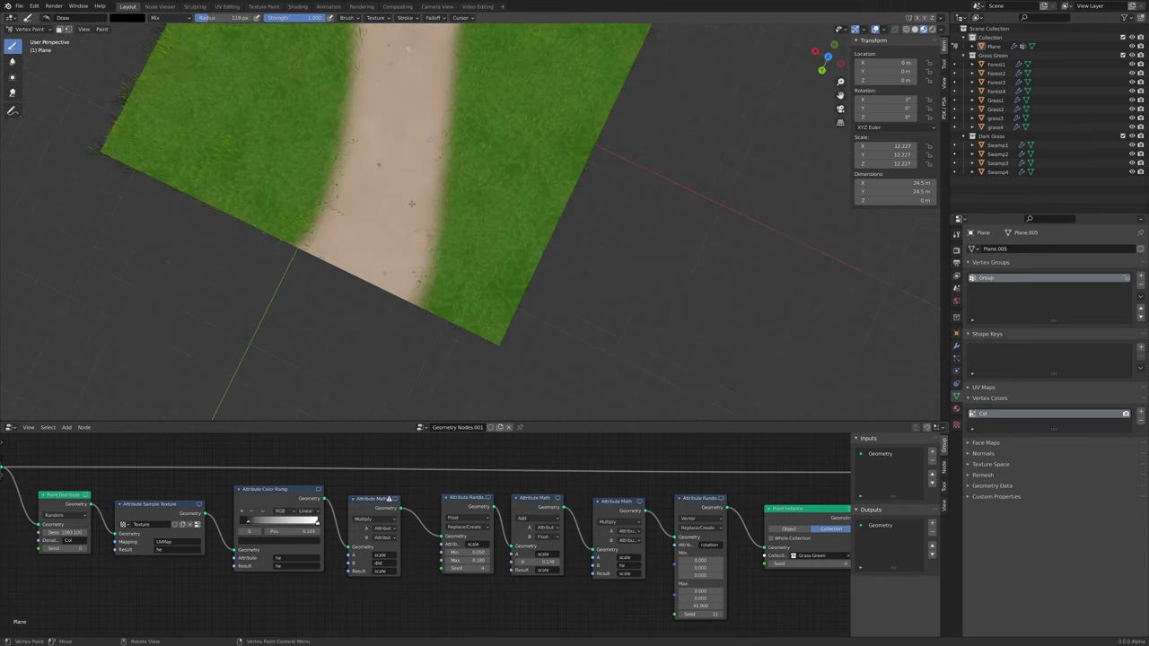
mouse_move(485, 260)
middle_mouse_down()
mouse_move(487, 180)
mouse_move(493, 238)
middle_mouse_up()
scroll(570, 484, "down", 1)
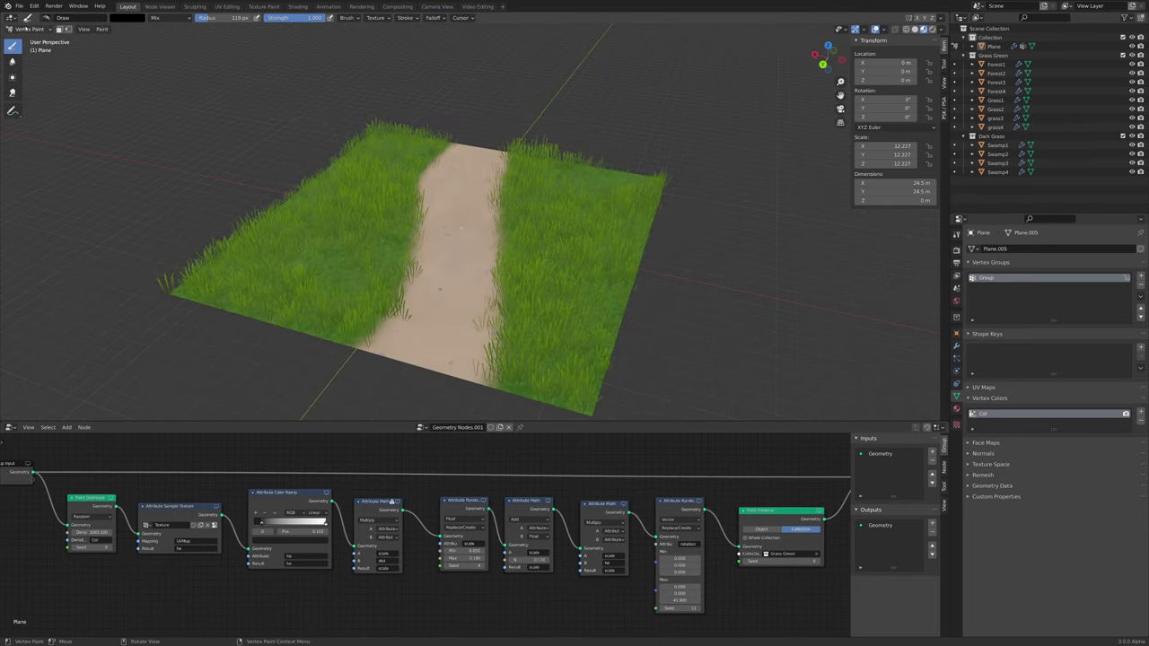
Move the Point Distribute, Attribute Sample Texture, Attribute Color Ramp and first Attribute Math nodes together away from the Attribute Randomize node
middle_click_drag(326, 545, 357, 548)
scroll(356, 547, "up", 7)
scroll(323, 530, "down", 6)
middle_click_drag(228, 487, 392, 510)
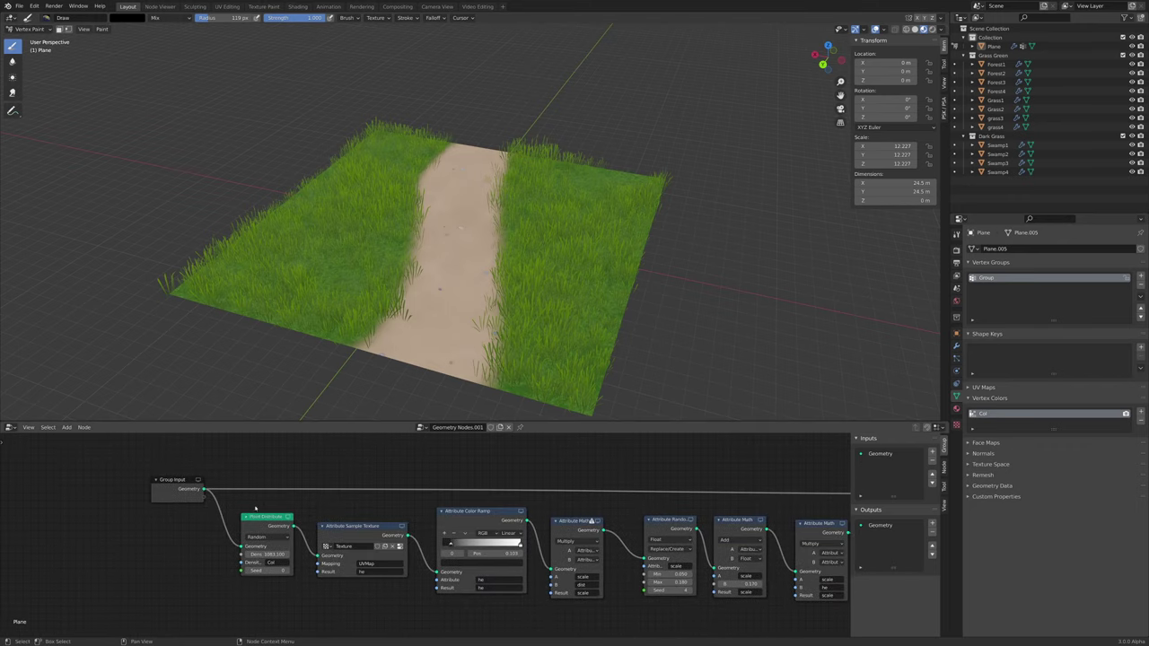
left_click_drag(276, 512, 592, 589)
key("g")
left_click(531, 593)
scroll(512, 533, "up", 6)
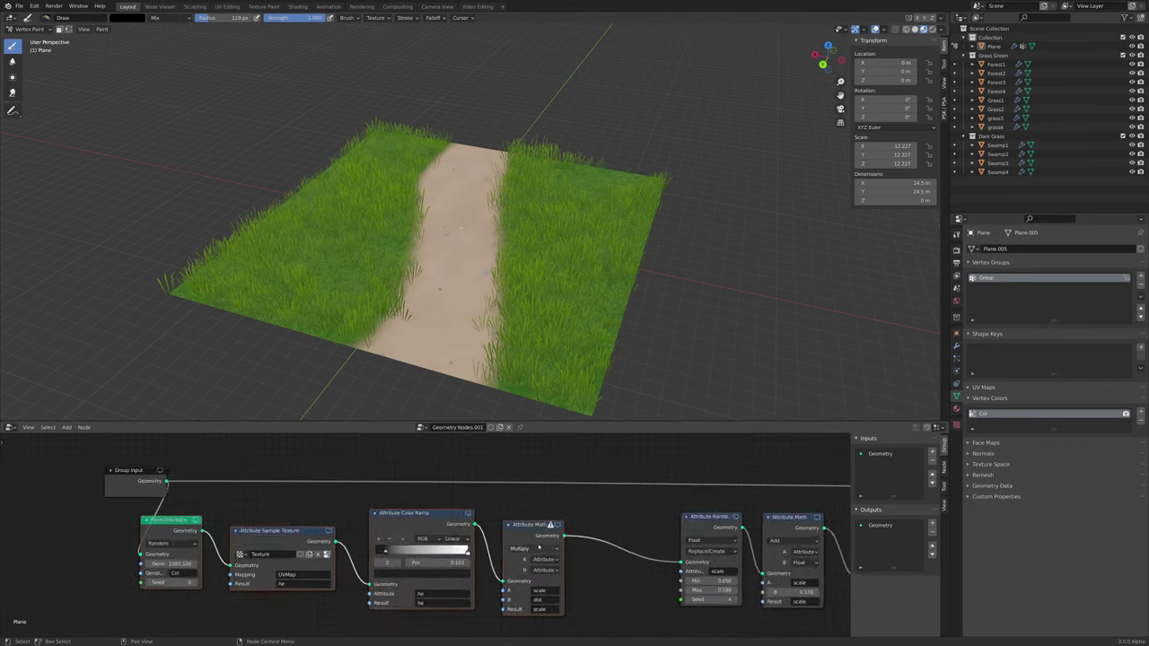
Delete the Attribute Math node that uses the dist attribute, keeping the Attribute Color Ramp connected to the Attribute Randomize node
middle_click_drag(513, 534, 384, 503)
scroll(455, 502, "up", 4)
middle_click_drag(458, 499, 375, 487)
left_click(412, 489)
scroll(433, 498, "down", 3)
scroll(438, 493, "up", 1)
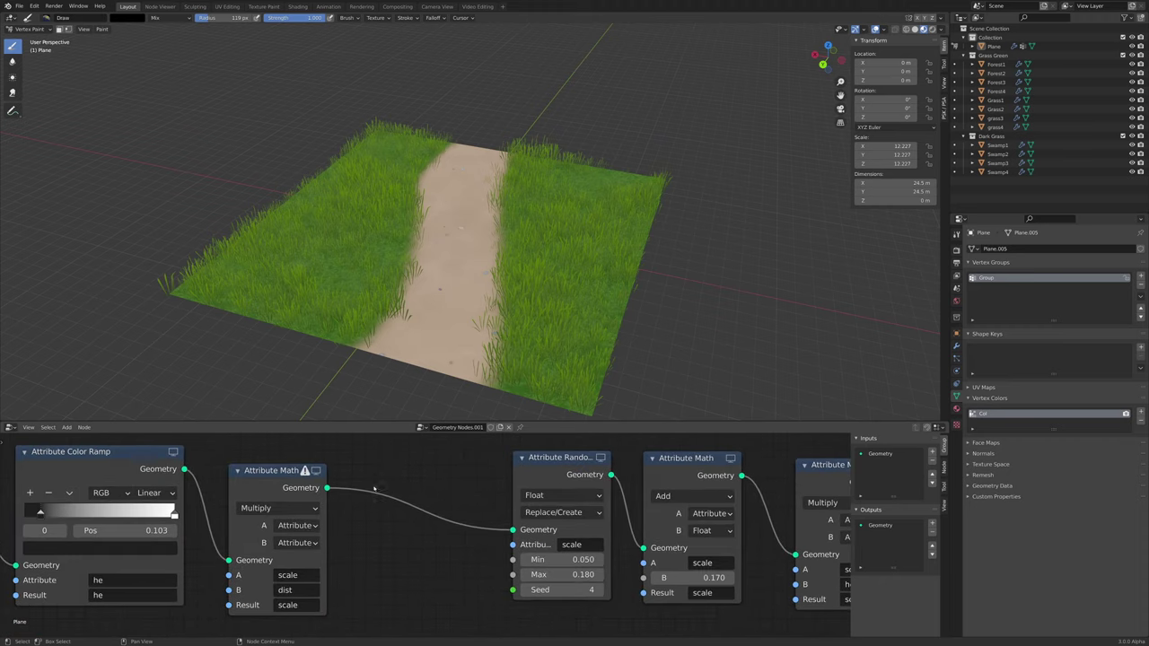
middle_click_drag(292, 507, 453, 485)
scroll(458, 519, "up", 5)
scroll(502, 589, "down", 6)
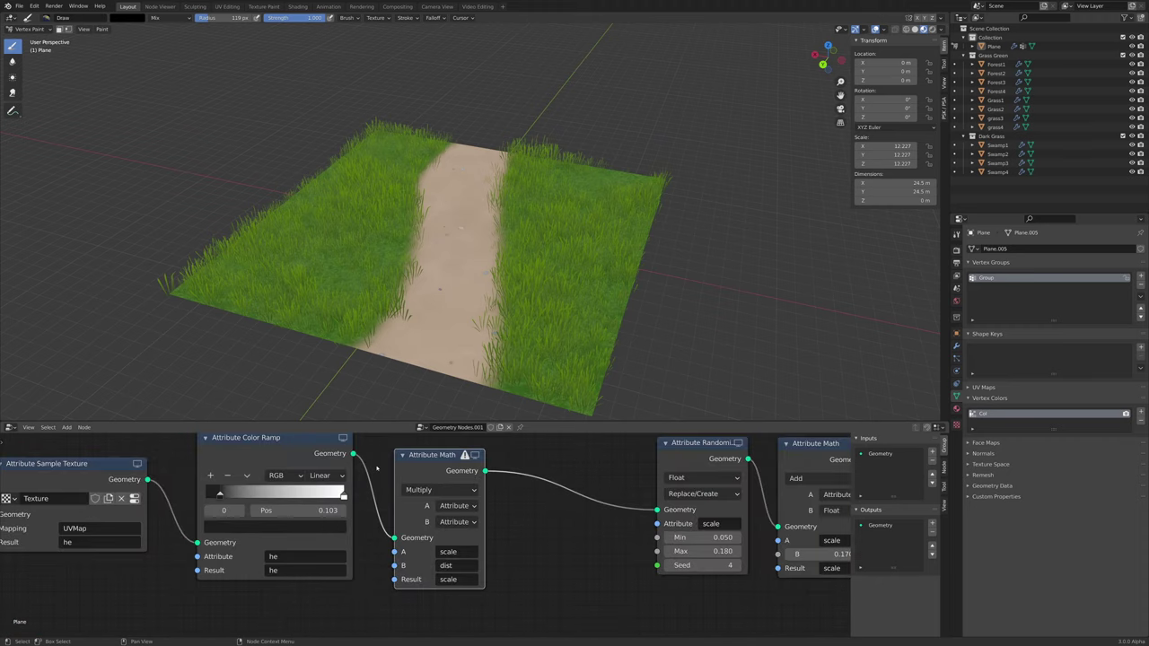
left_click_drag(353, 454, 498, 487)
key("x")
middle_click_drag(531, 467, 461, 490)
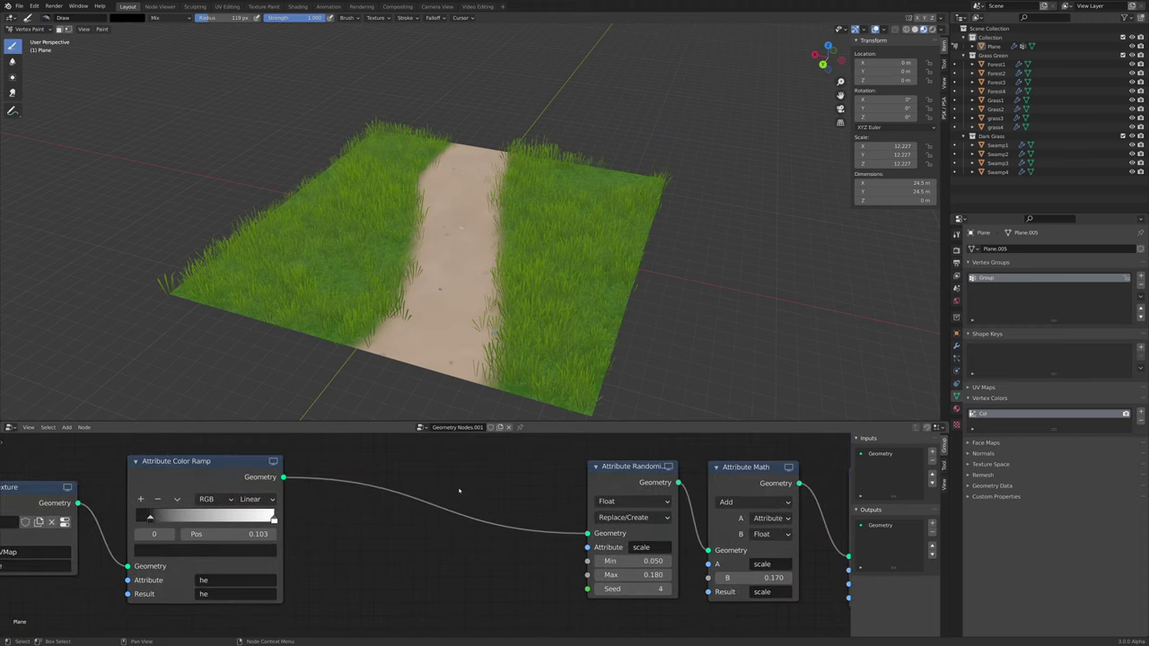
Insert an Attribute Math node between the Attribute Color Ramp and Attribute Randomize nodes and set it to Multiply
key("shift+a")
key("s")
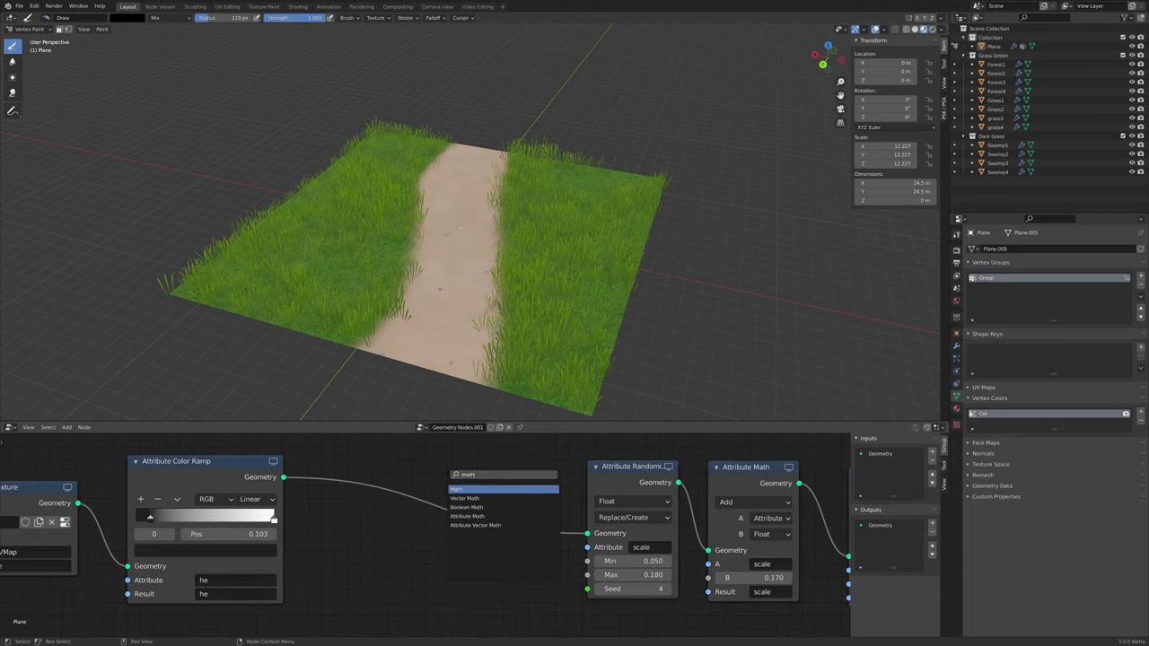
key("Return")
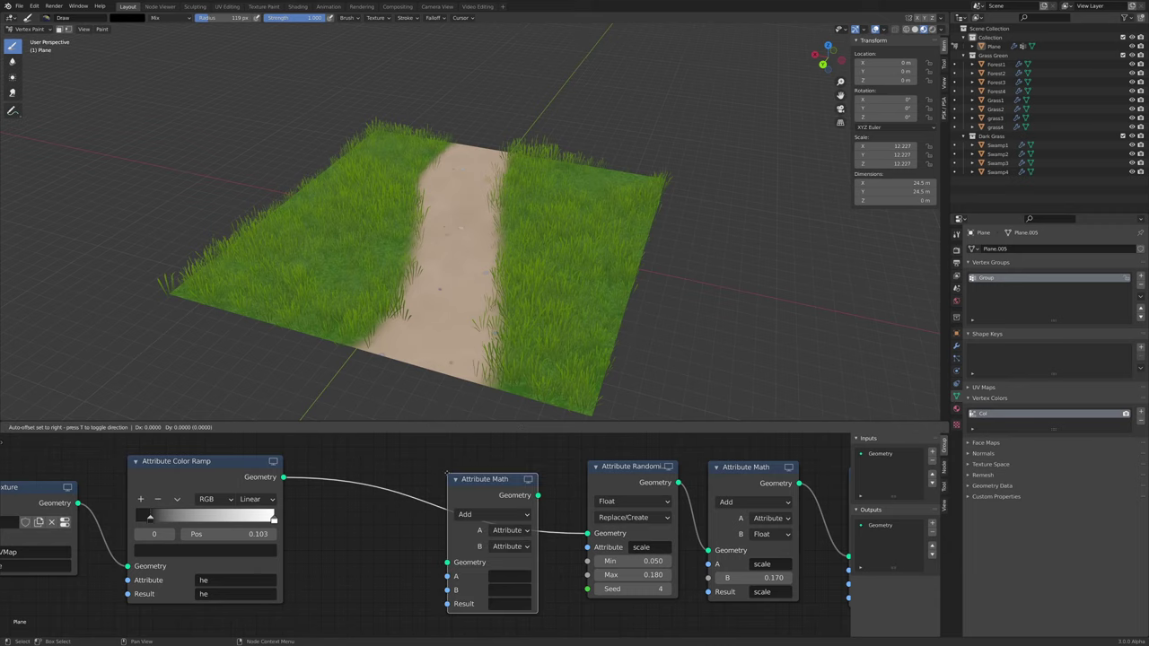
left_click(445, 502)
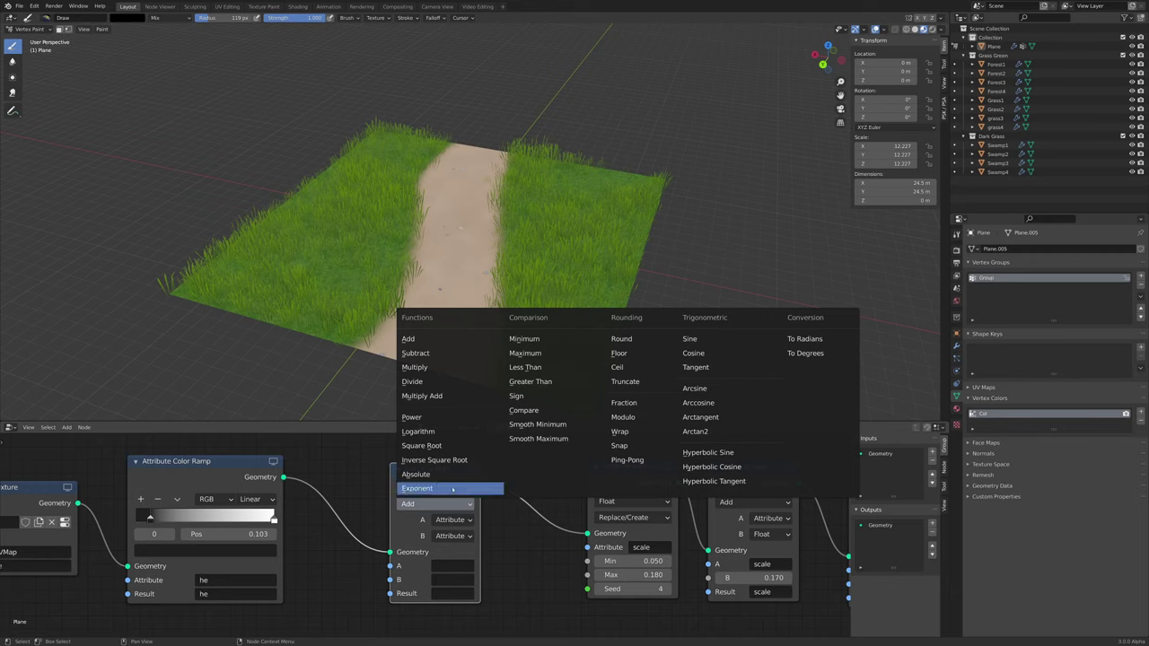
left_click(429, 370)
Set the new Multiply node's A attribute to scale, B to Group and Result to scale
left_click(448, 562)
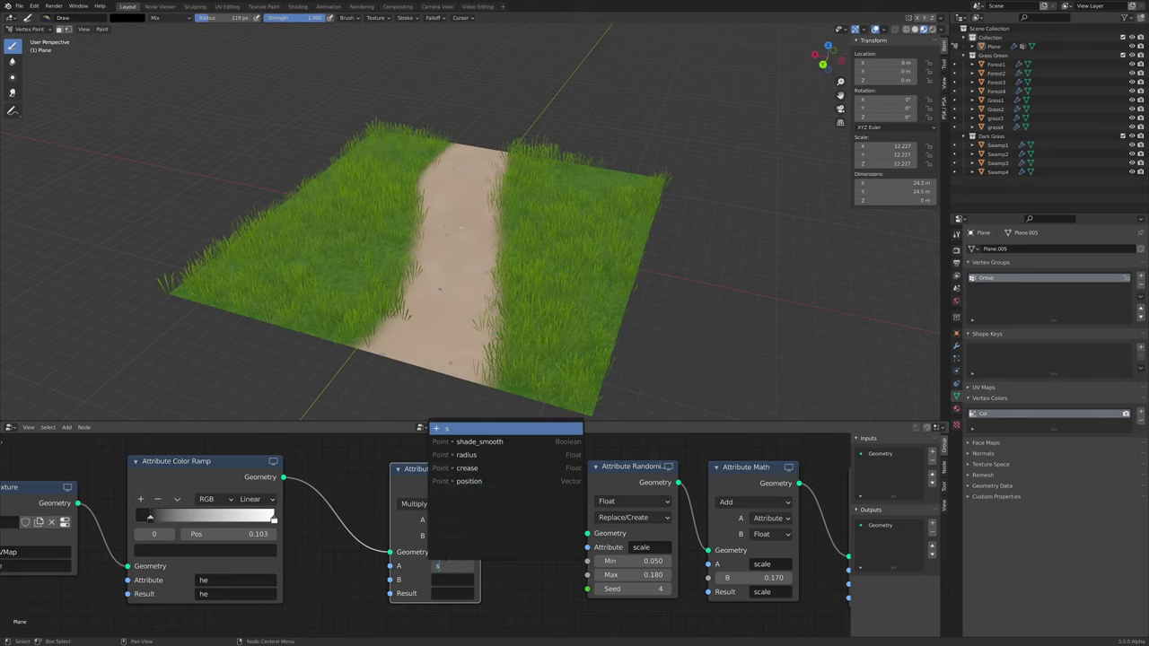
key("Return")
left_click(446, 579)
type("Group")
key("Return")
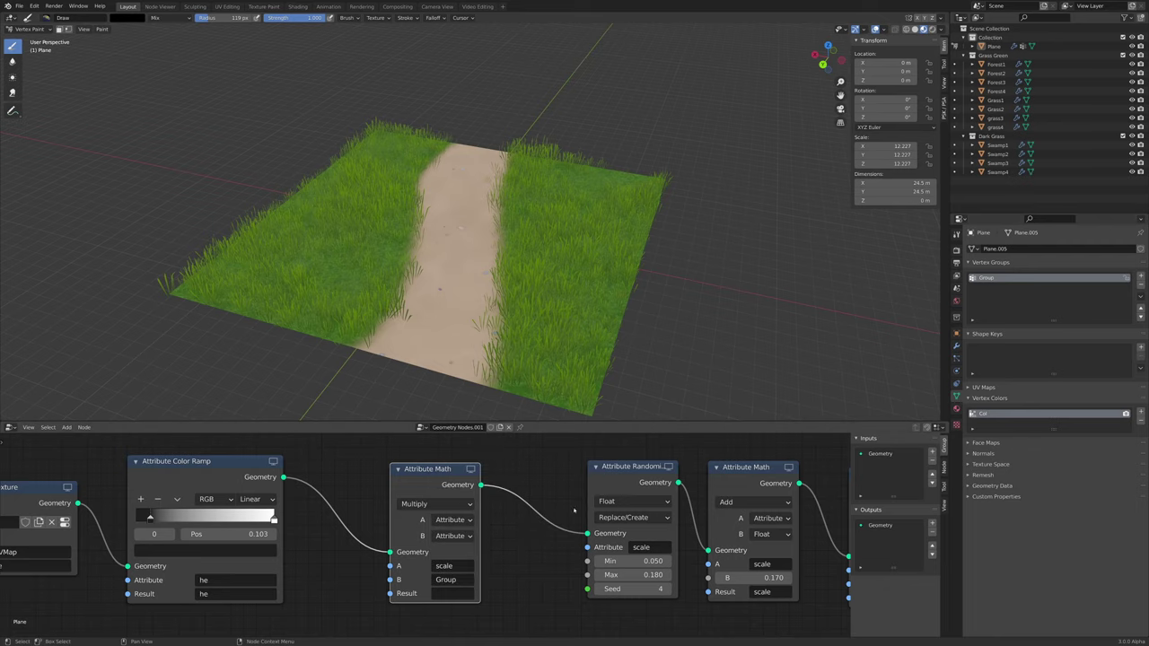
left_click(464, 596)
type("scale")
key("Return")
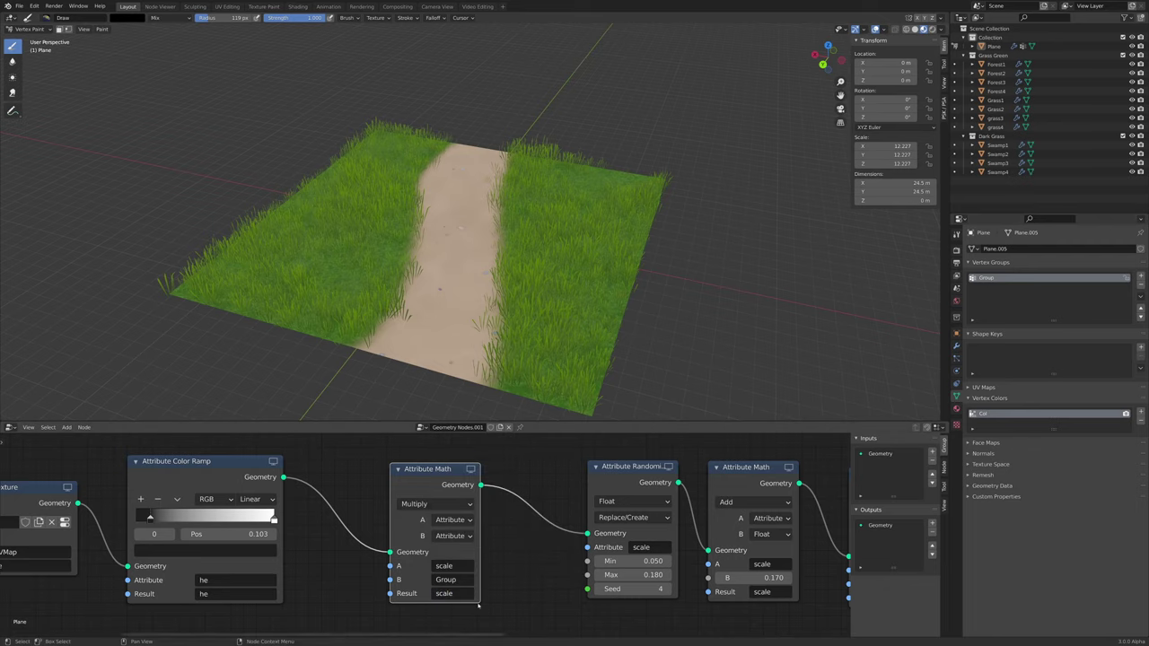
Switch the plane to Weight Paint mode and frame it from above
left_click(32, 32)
left_click(41, 80)
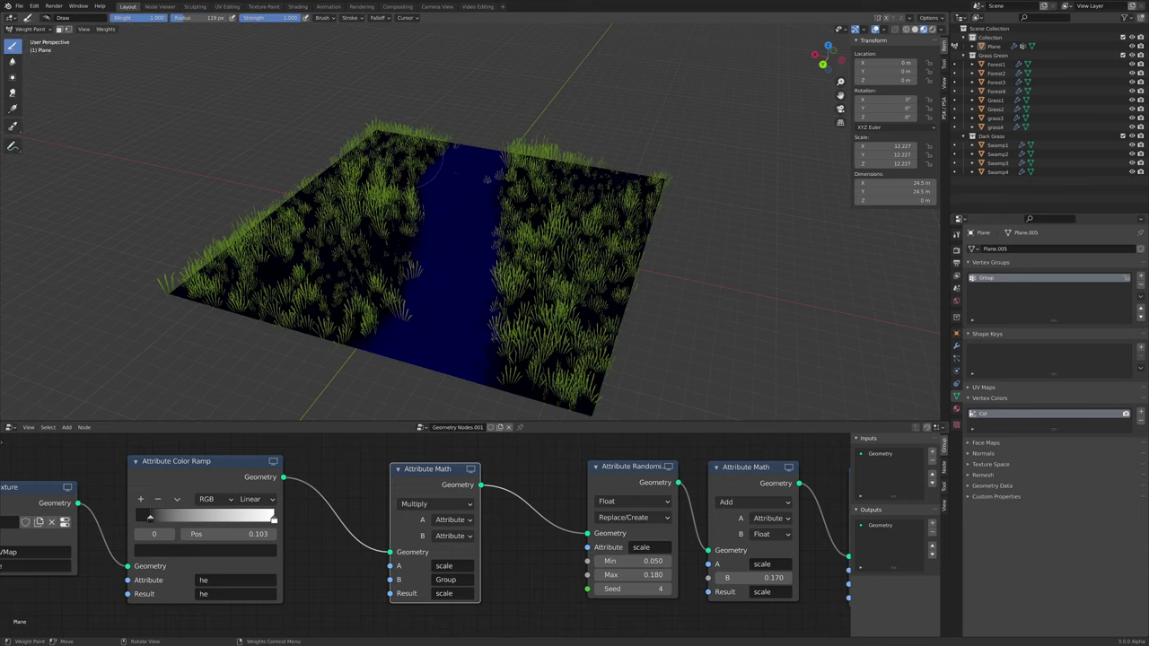
middle_click_drag(505, 146, 526, 212)
scroll(525, 246, "down", 5)
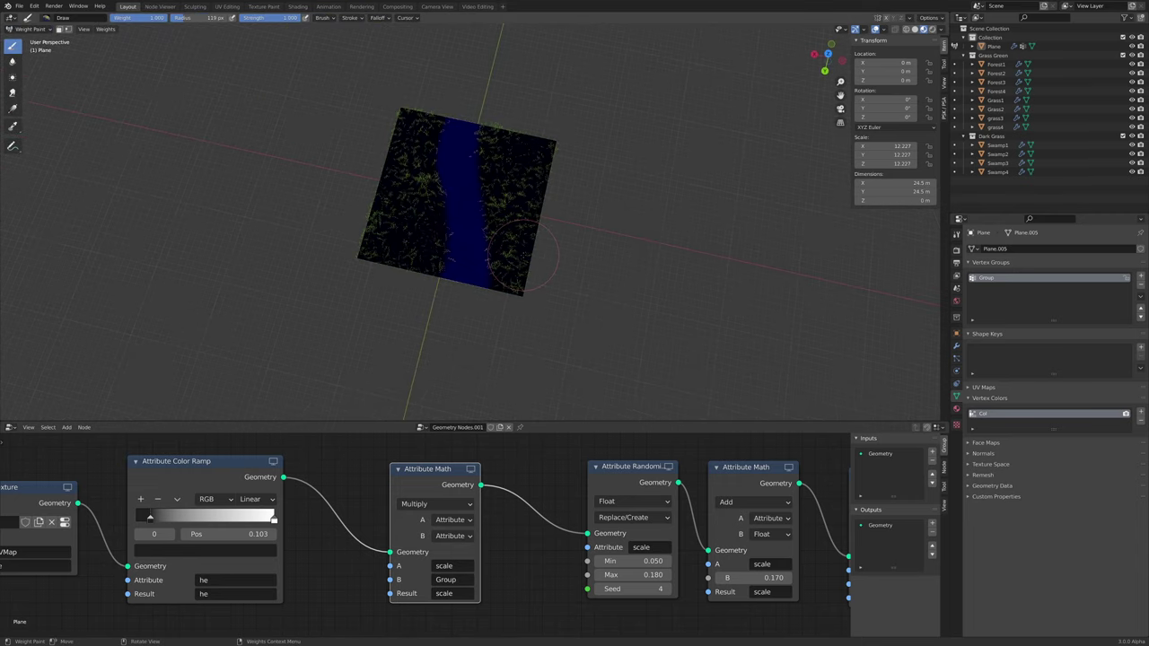
scroll(524, 255, "up", 2)
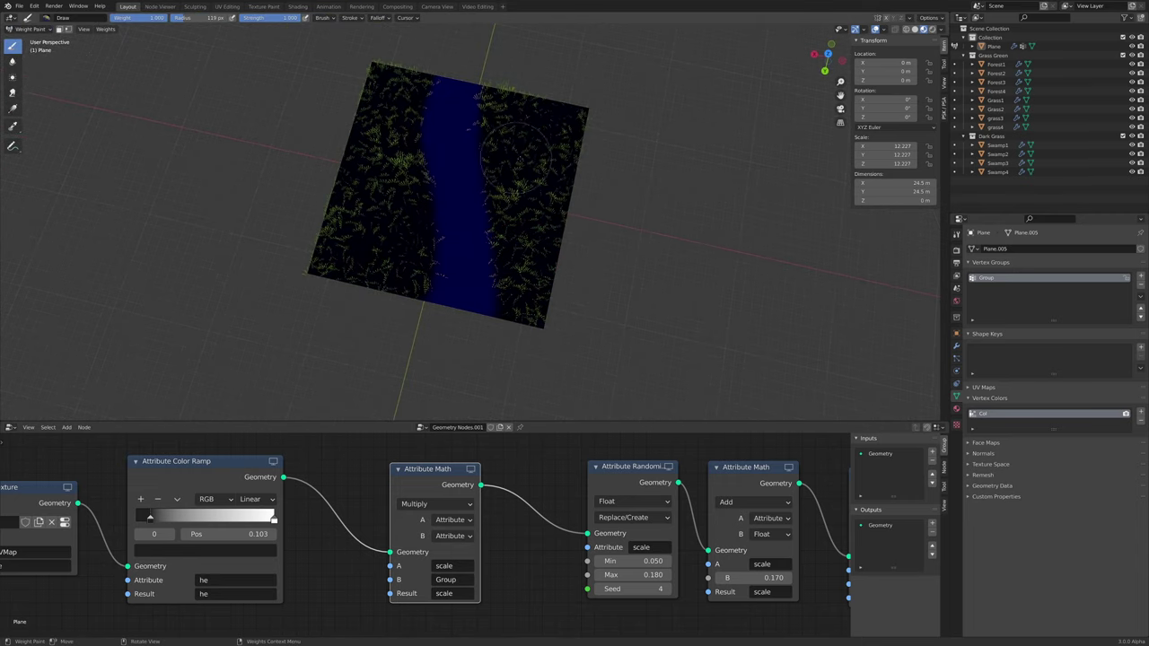
Try a weight paint stroke at weight 1.000 on the grass beside the path, and undo it
left_click_drag(522, 145, 523, 135)
middle_click_drag(547, 203, 553, 132)
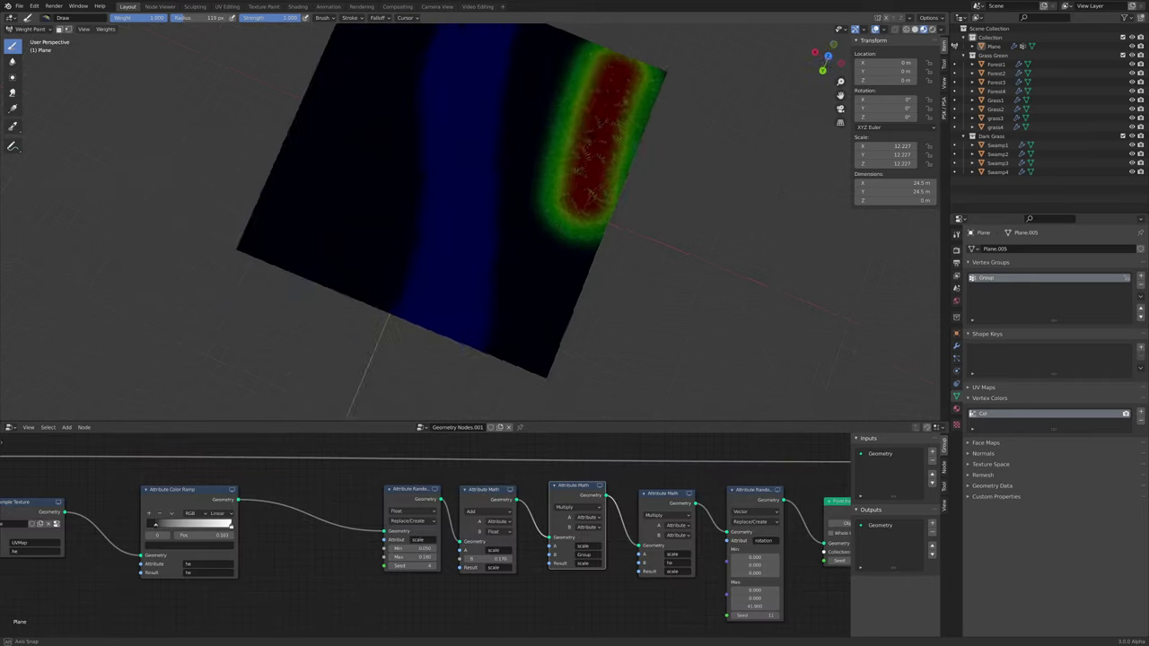
middle_click_drag(538, 225, 559, 218)
key("ctrl+z")
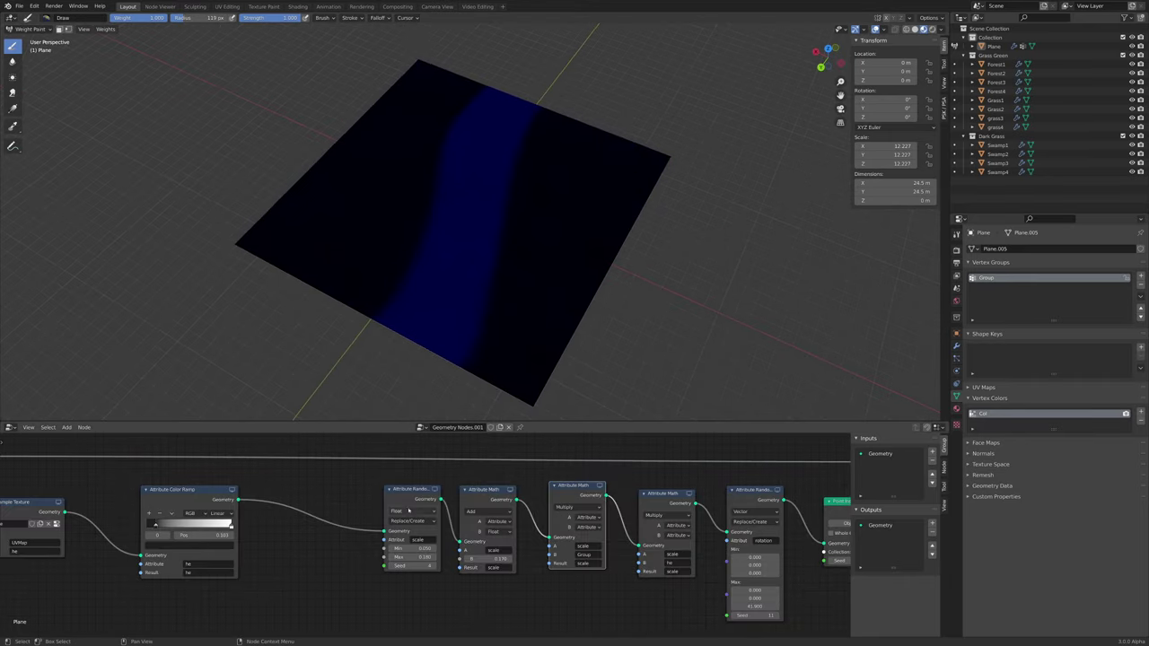
Close the gaps in the node chain by moving the nodes from Attribute Randomize through Group Output closer to the Attribute Color Ramp
scroll(395, 512, "up", 3)
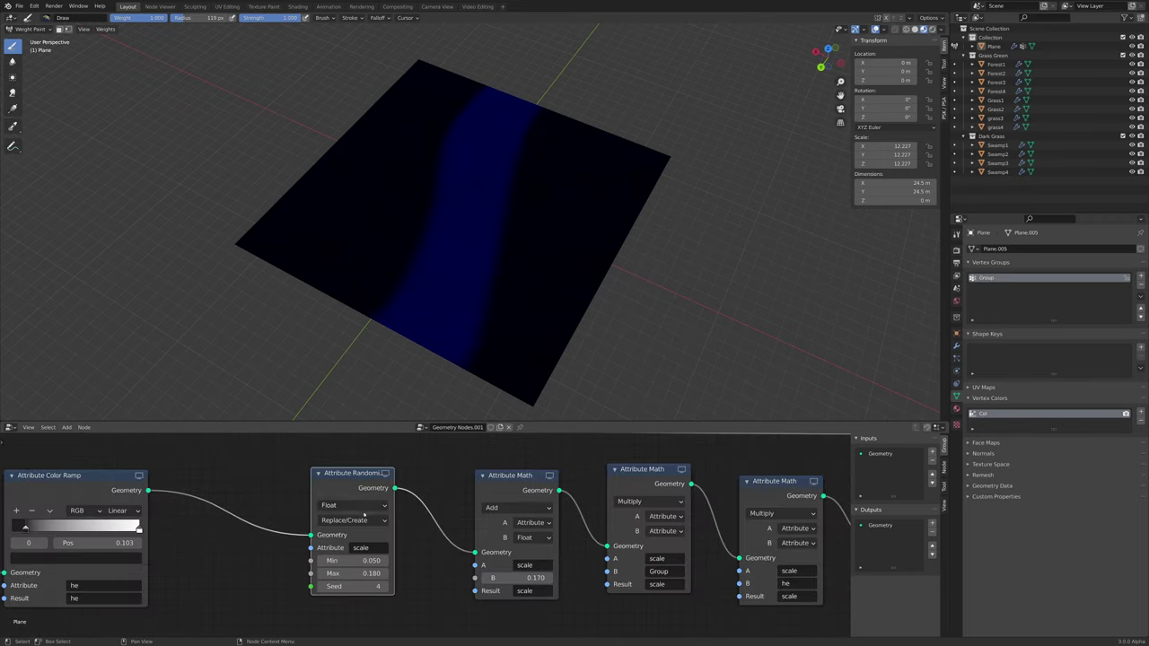
scroll(276, 548, "down", 1)
middle_click_drag(276, 549, 347, 568)
left_click_drag(417, 509, 300, 511)
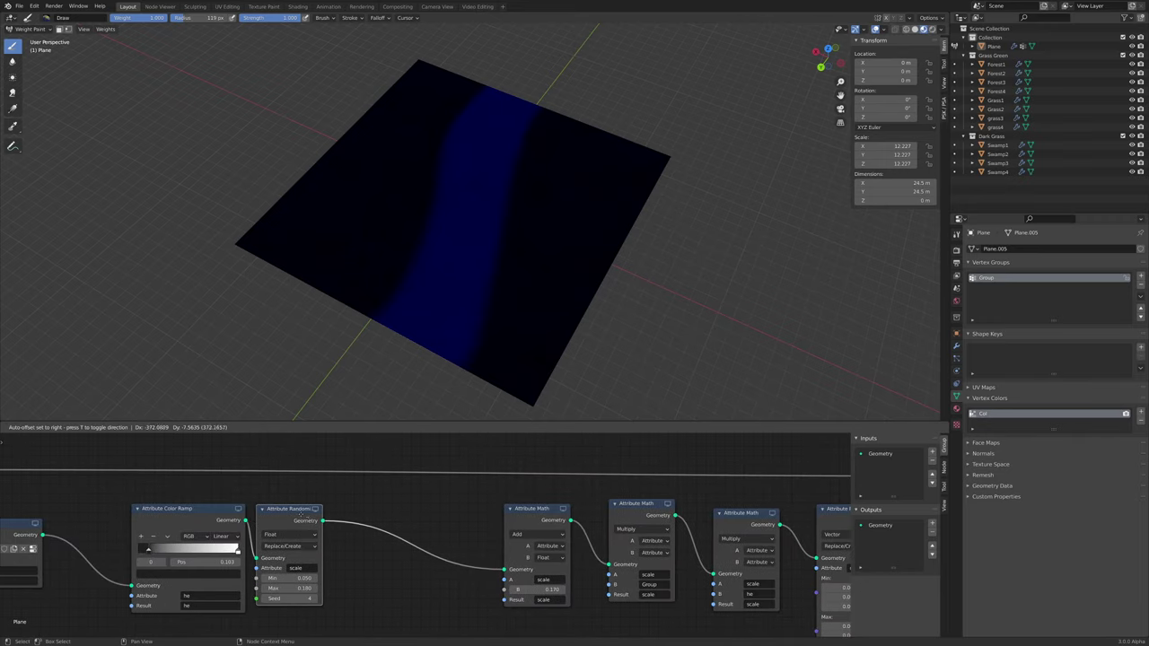
left_click_drag(554, 510, 393, 507)
left_click_drag(624, 504, 447, 506)
scroll(447, 506, "down", 2)
middle_click_drag(446, 507, 271, 496)
left_click_drag(489, 500, 359, 503)
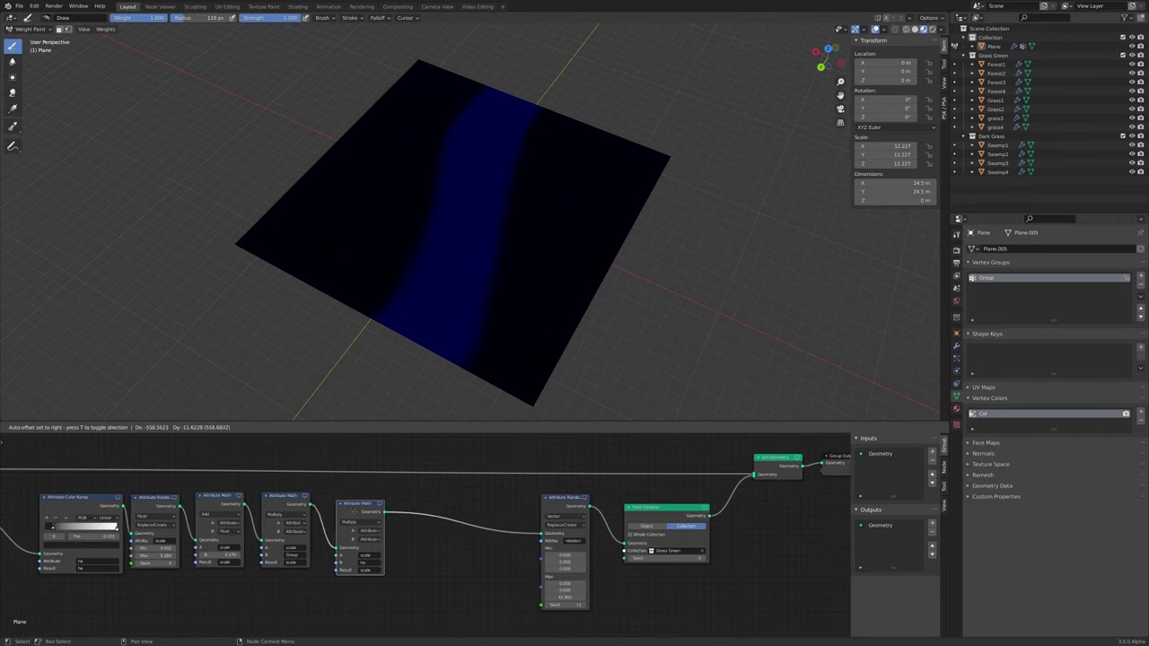
left_click_drag(825, 461, 698, 515)
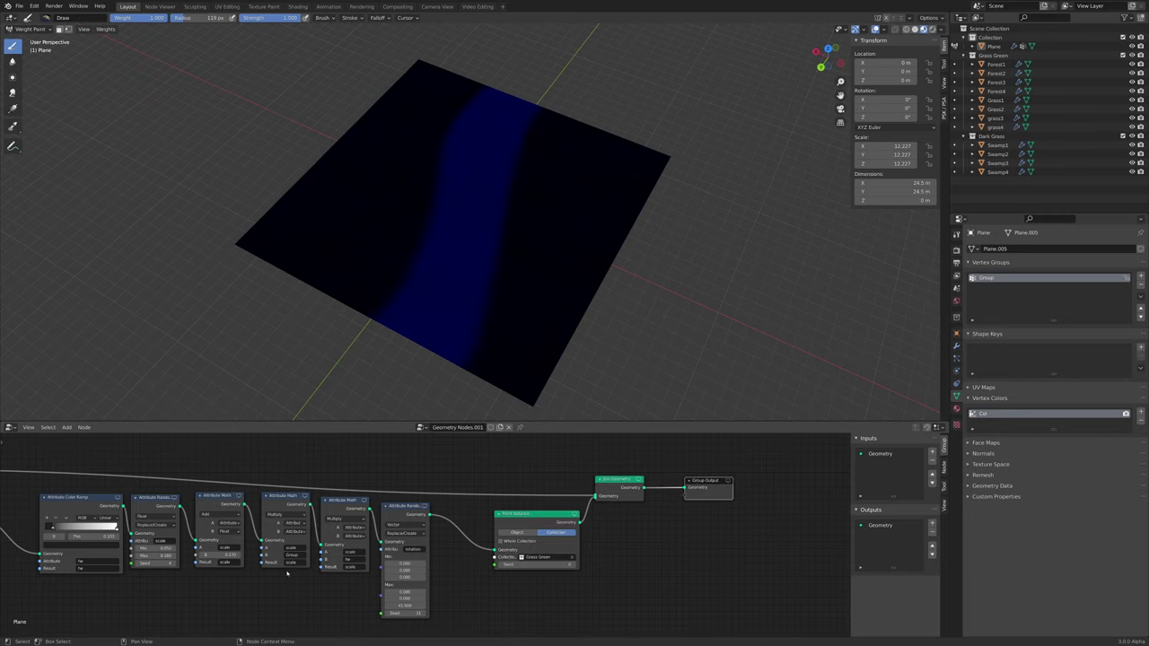
Try a weight paint stroke at the plane's corner to test the Group multiplication, and undo it
middle_click_drag(287, 572, 501, 527)
scroll(507, 518, "up", 4)
scroll(516, 548, "up", 2)
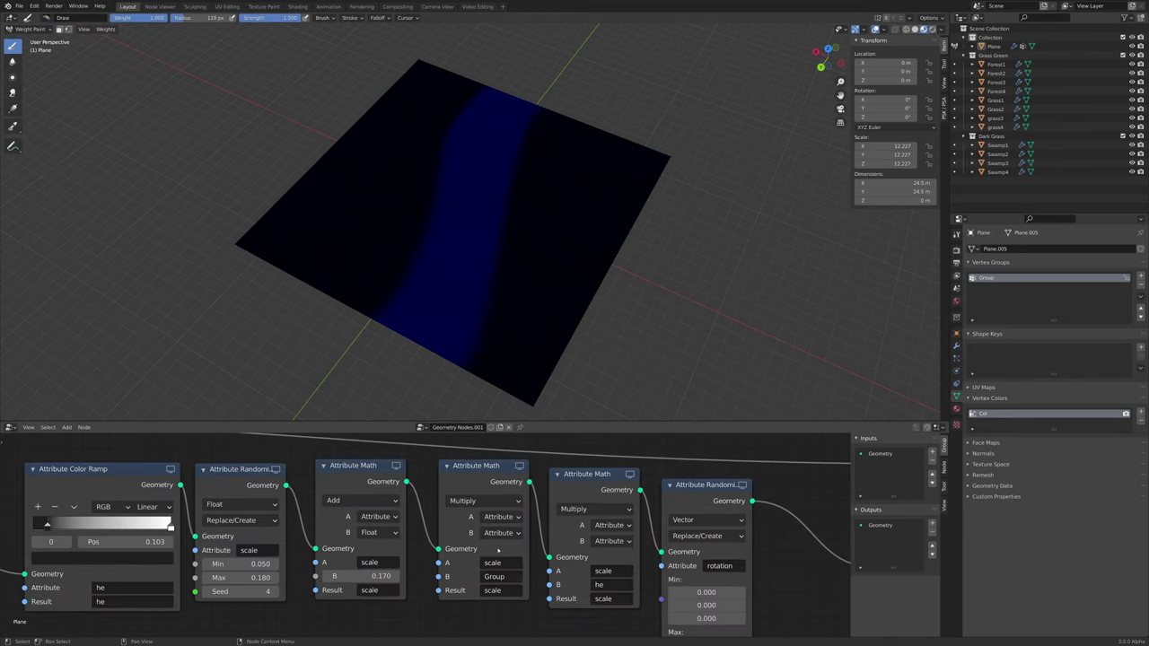
middle_click_drag(210, 529, 355, 531)
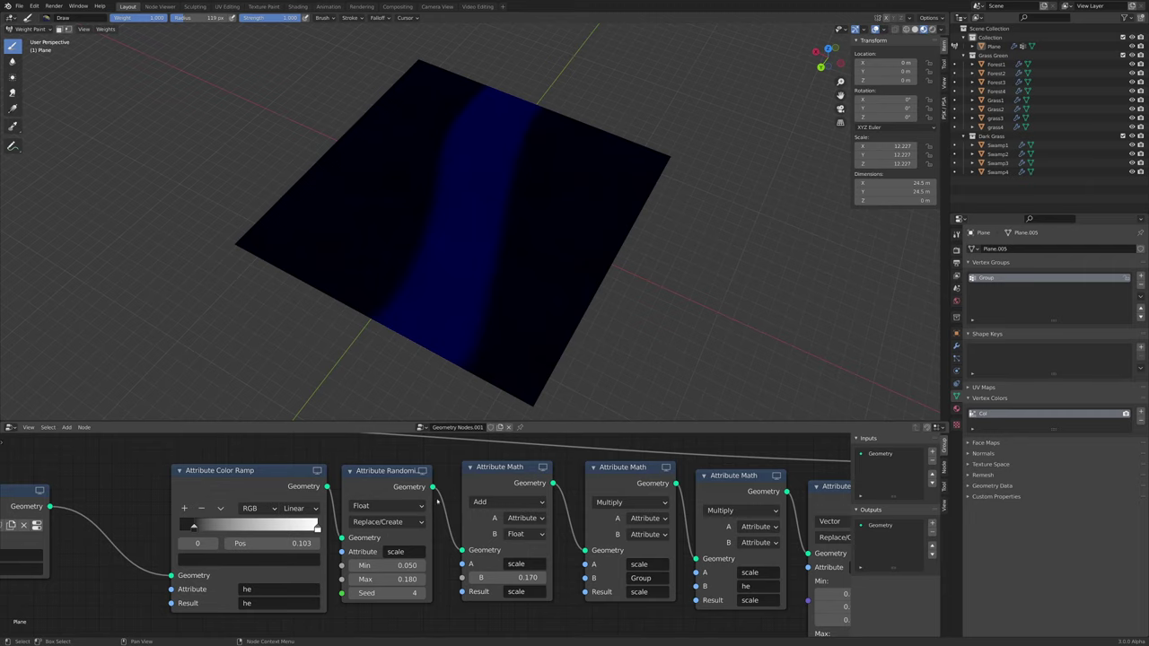
scroll(619, 260, "down", 3)
middle_click_drag(610, 255, 588, 271)
scroll(585, 264, "up", 3)
mouse_move(587, 199)
middle_mouse_down()
mouse_move(578, 223)
mouse_move(567, 203)
middle_mouse_up()
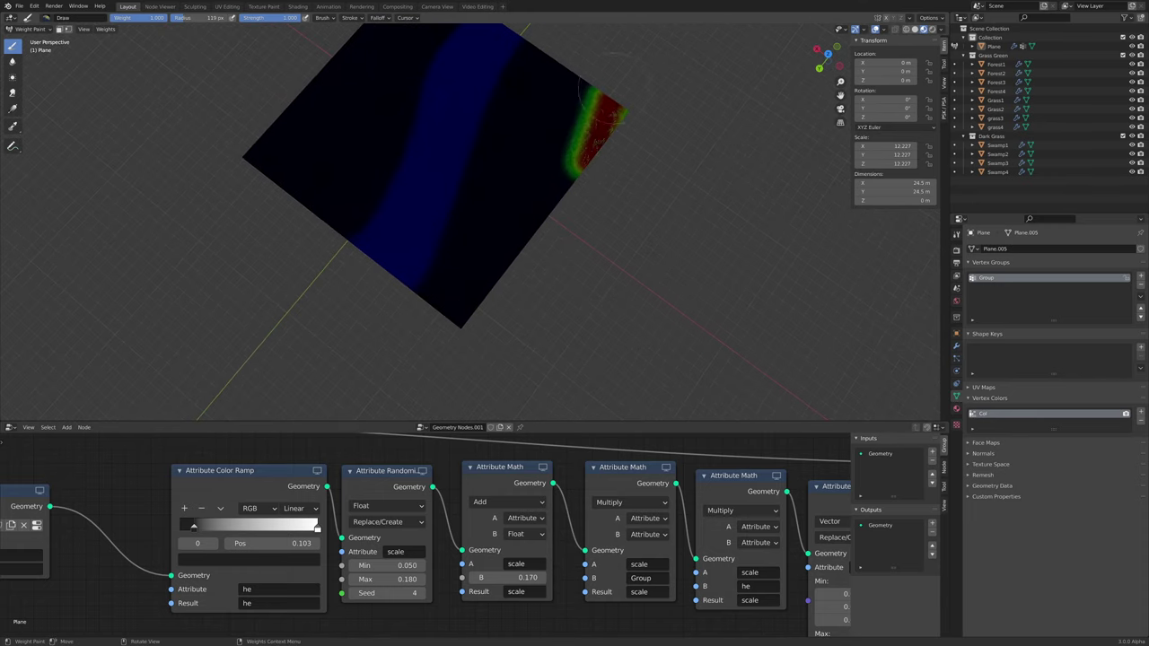
middle_click_drag(586, 138, 603, 93)
key("ctrl+z")
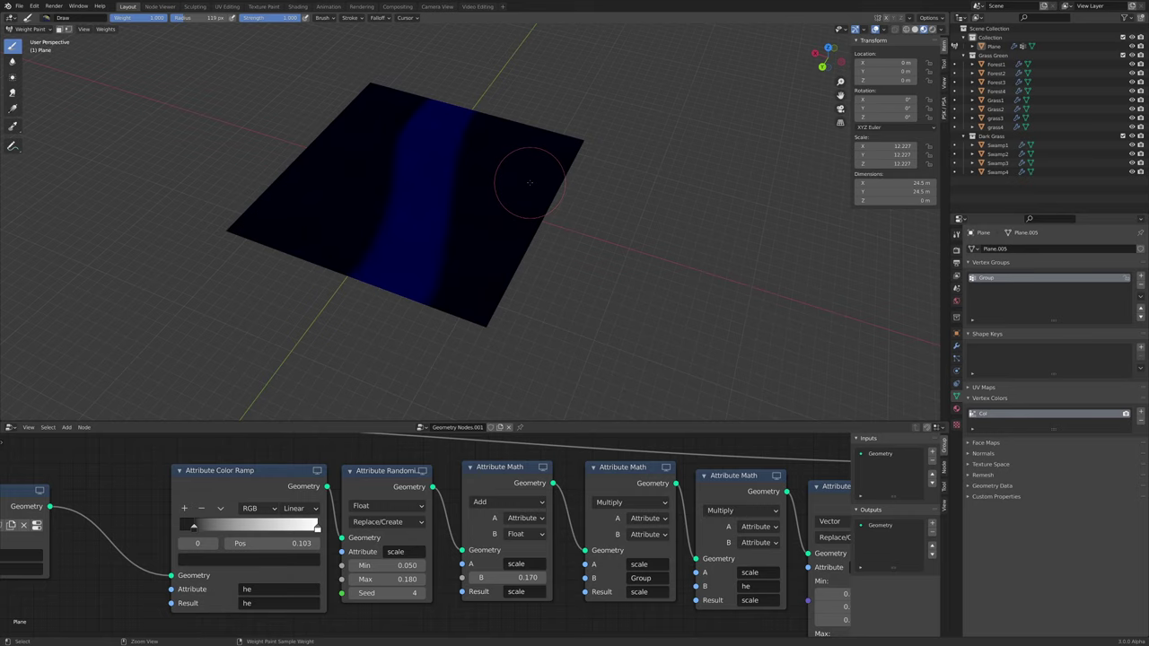
Invert the weights of the plane's vertex group
left_click(104, 30)
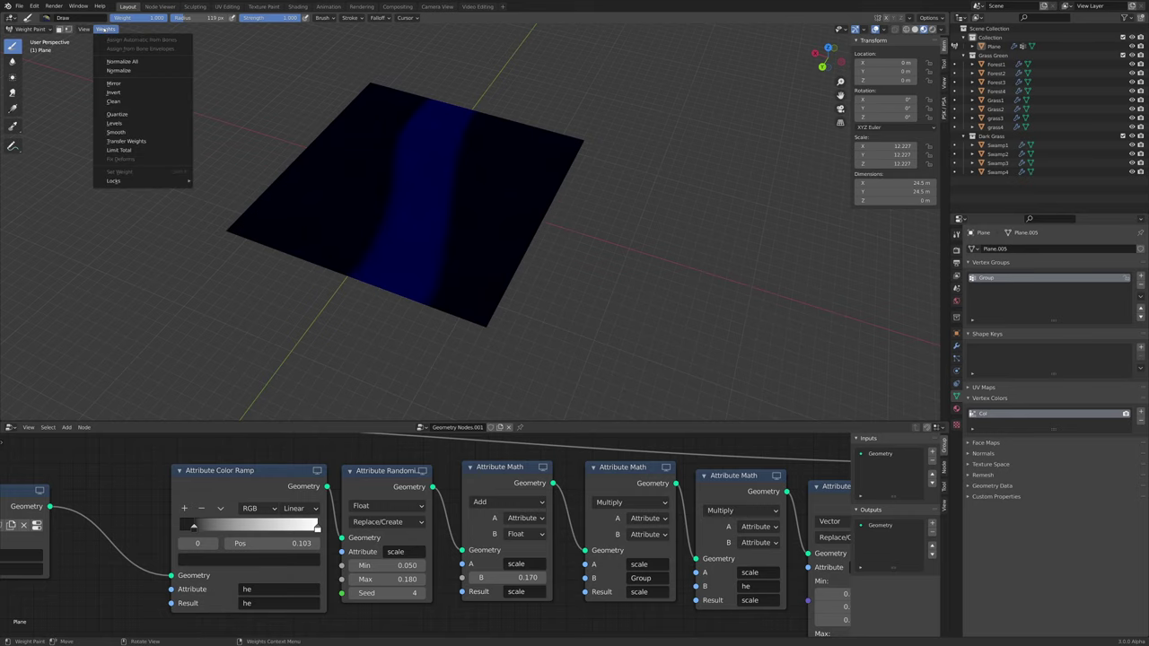
left_click(133, 92)
middle_click_drag(527, 97, 513, 193)
scroll(536, 123, "down", 1)
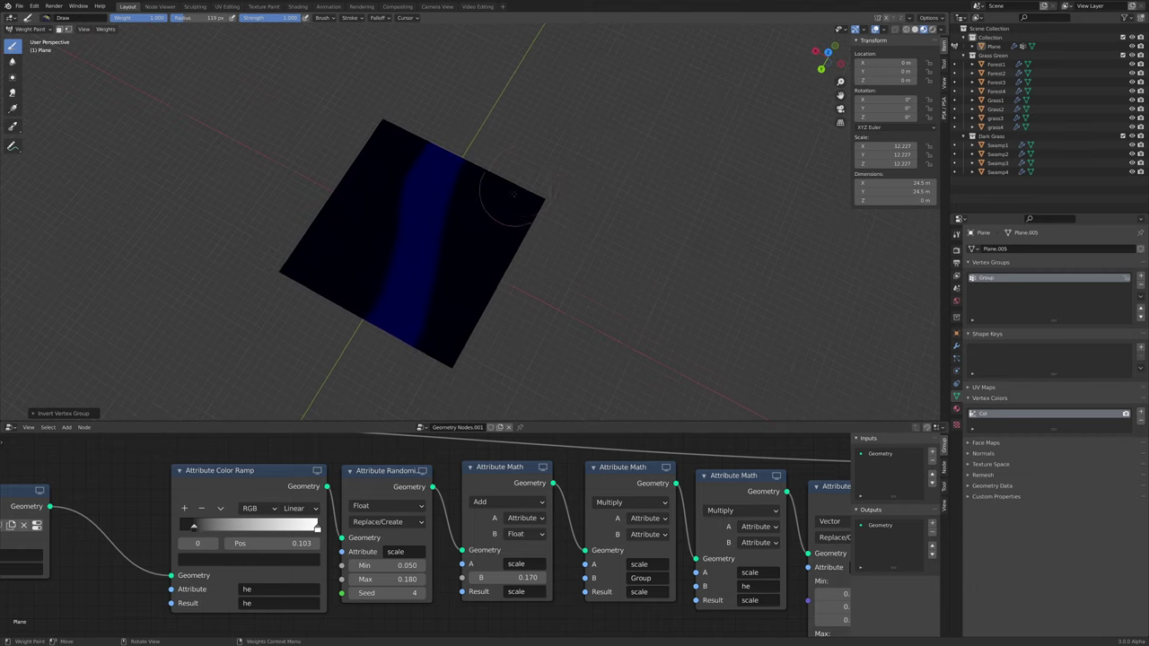
Paint weight 1.000 over the grass areas on both sides of the path, leaving the path unpainted
mouse_move(522, 278)
left_mouse_down()
mouse_move(491, 288)
mouse_move(466, 249)
mouse_move(473, 353)
left_mouse_up()
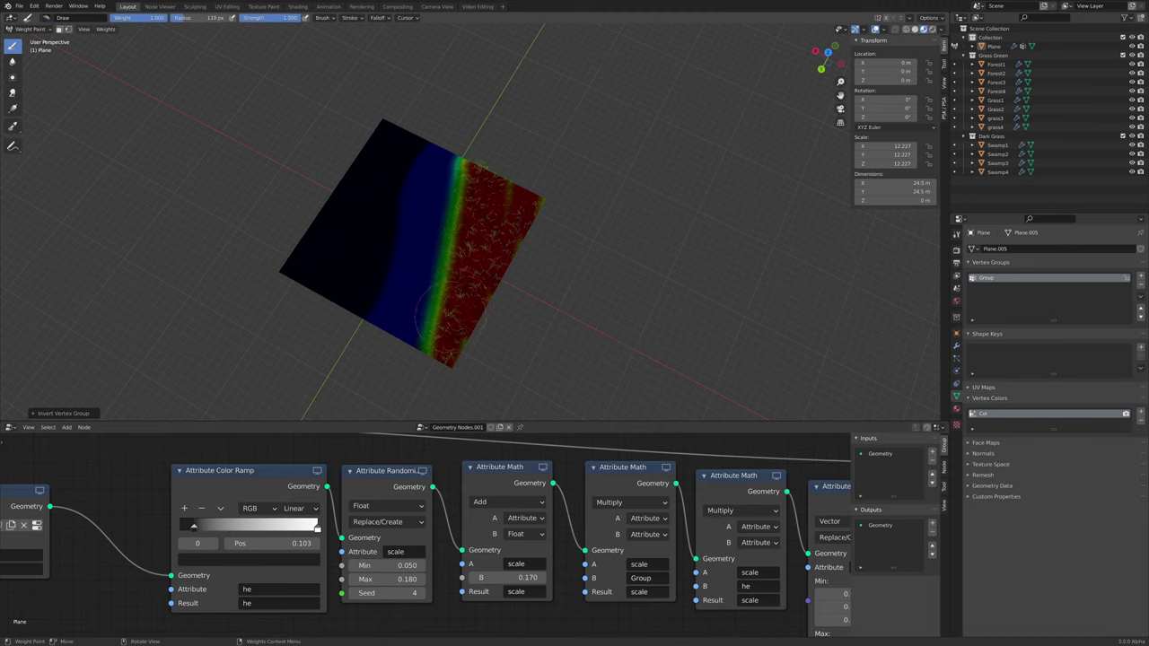
middle_click_drag(432, 110, 439, 170, "shift")
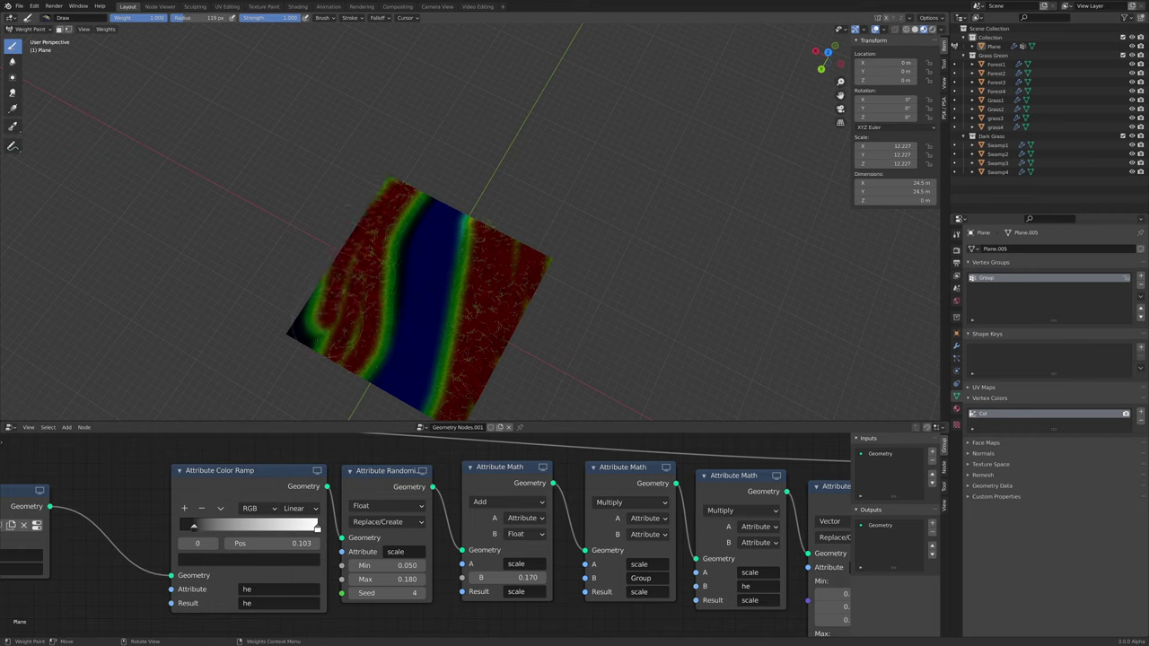
left_click_drag(338, 348, 392, 258)
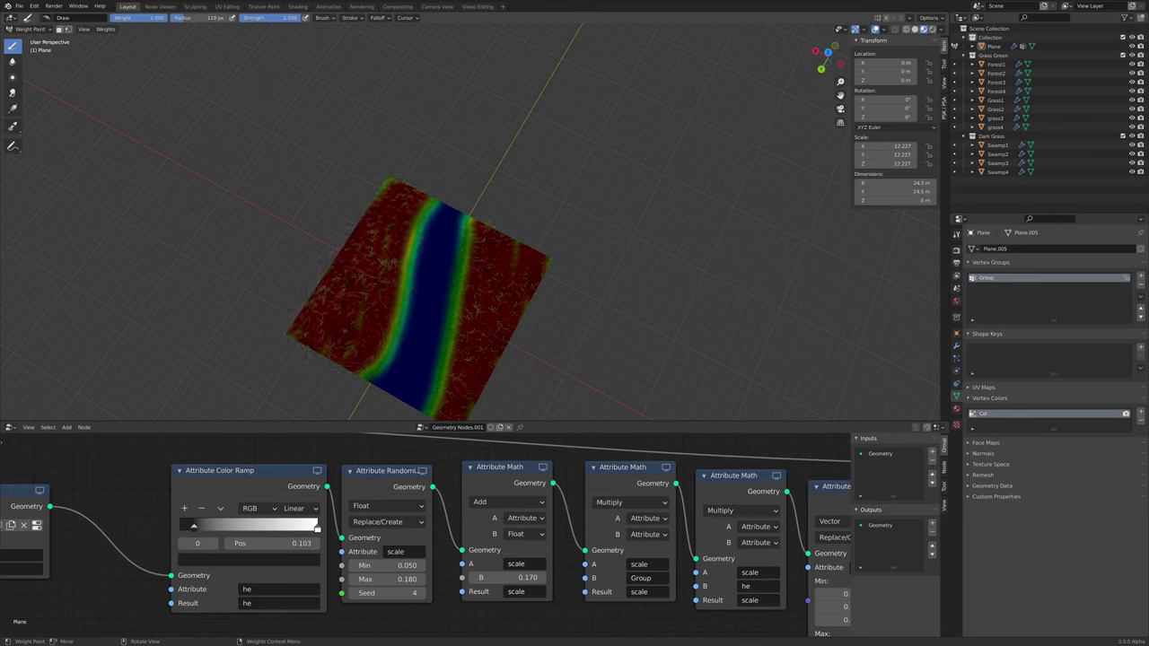
Examine the grass size along the path's edges up close in Weight Paint mode
middle_click_drag(448, 414, 370, 359, "shift")
scroll(370, 359, "up", 4)
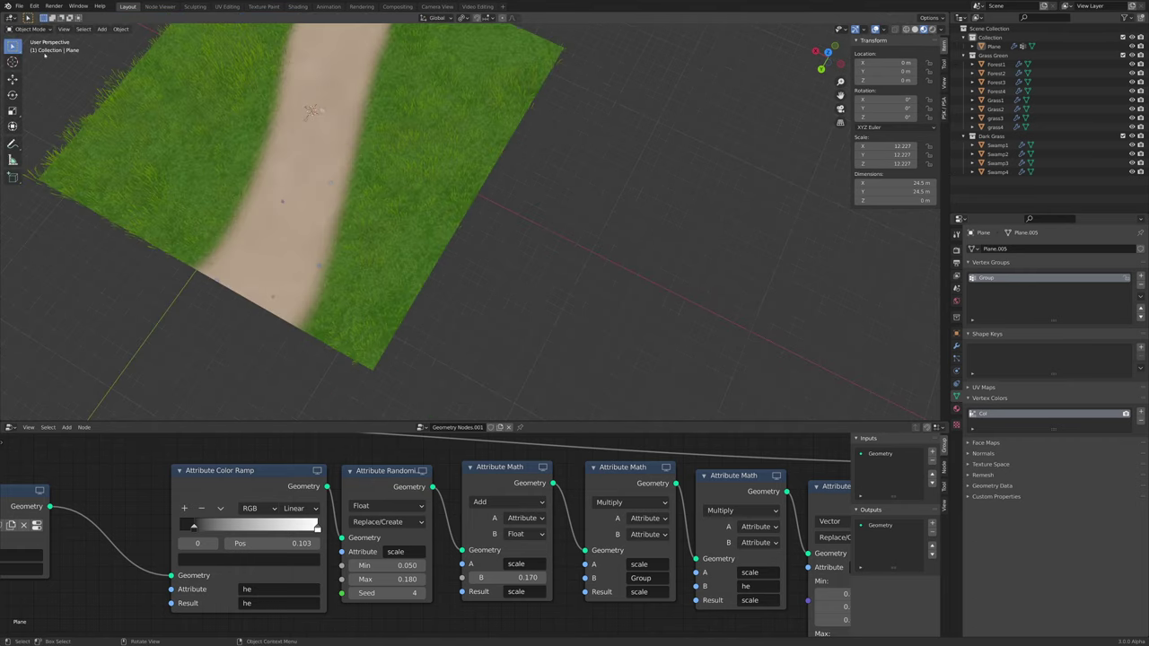
mouse_move(467, 224)
middle_mouse_down()
mouse_move(505, 152)
mouse_move(669, 135)
mouse_move(657, 228)
mouse_move(548, 242)
middle_mouse_up()
left_click(30, 29)
left_click(34, 78)
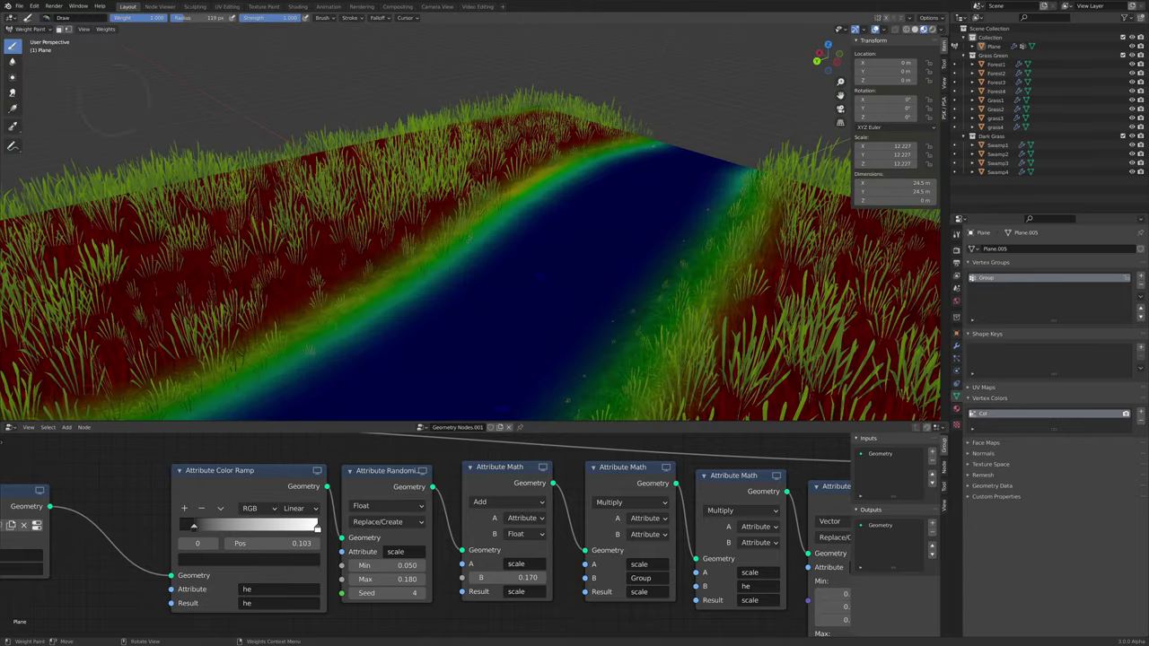
mouse_move(430, 206)
middle_mouse_down()
mouse_move(503, 243)
mouse_move(570, 226)
mouse_move(516, 211)
middle_mouse_up()
scroll(502, 242, "up", 4)
scroll(556, 242, "down", 7)
scroll(489, 245, "up", 8)
scroll(548, 215, "down", 6)
scroll(548, 235, "up", 6)
scroll(536, 243, "down", 4)
middle_click_drag(467, 301, 468, 316, "shift")
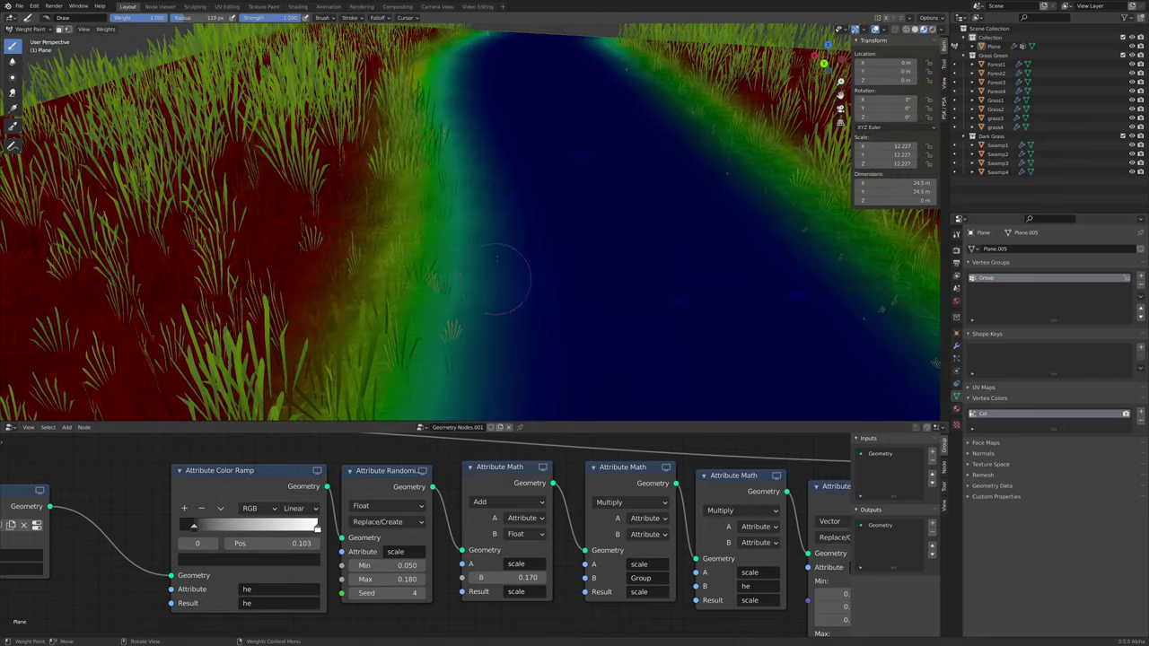
middle_click_drag(224, 239, 346, 213, "shift")
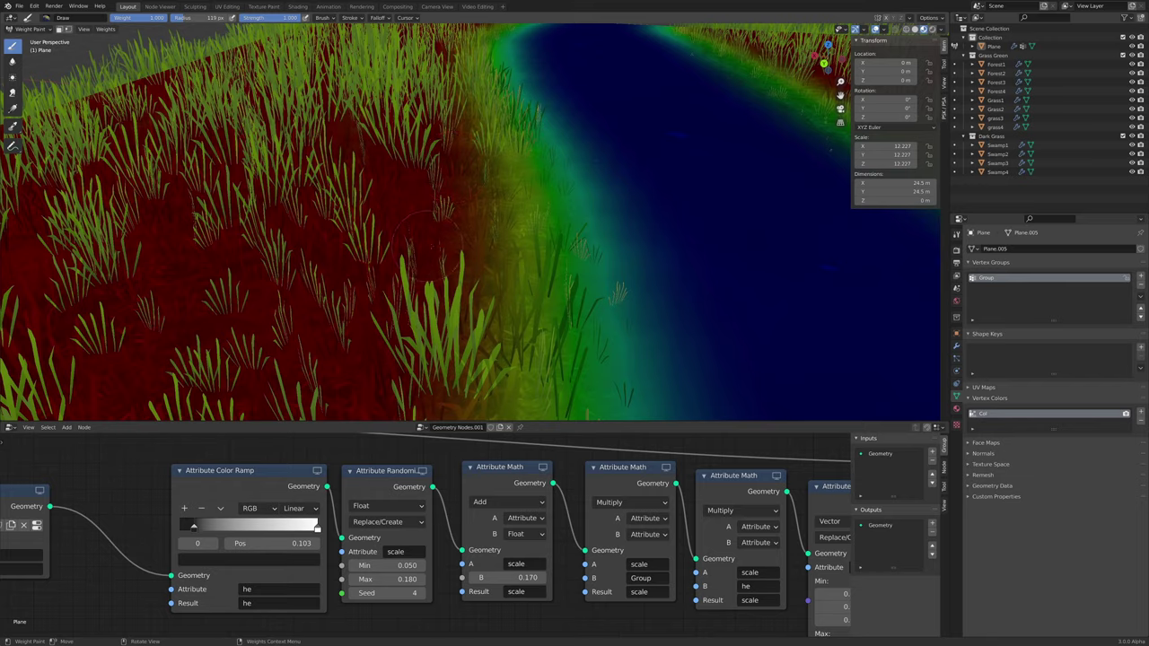
scroll(391, 244, "down", 5)
scroll(538, 255, "up", 4)
mouse_move(538, 256)
middle_mouse_down()
mouse_move(549, 228)
mouse_move(535, 280)
middle_mouse_up()
scroll(535, 283, "up", 2)
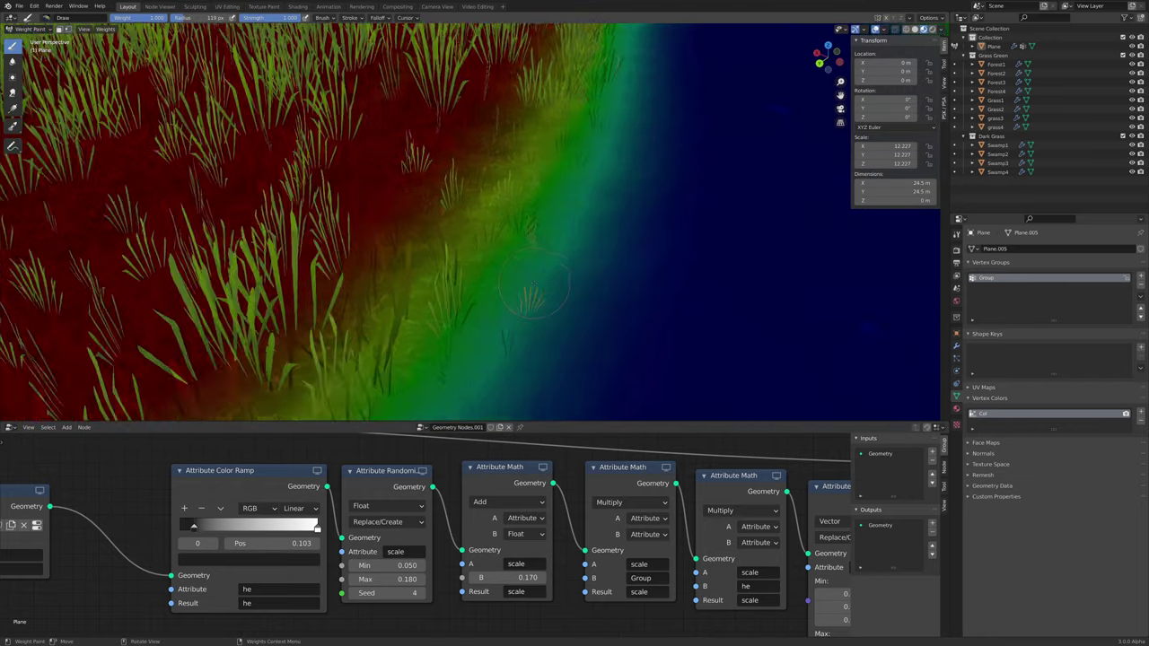
scroll(534, 283, "up", 4)
mouse_move(621, 375)
middle_mouse_down("shift")
mouse_move(574, 249)
mouse_move(533, 236)
middle_mouse_up("shift")
scroll(521, 254, "down", 4)
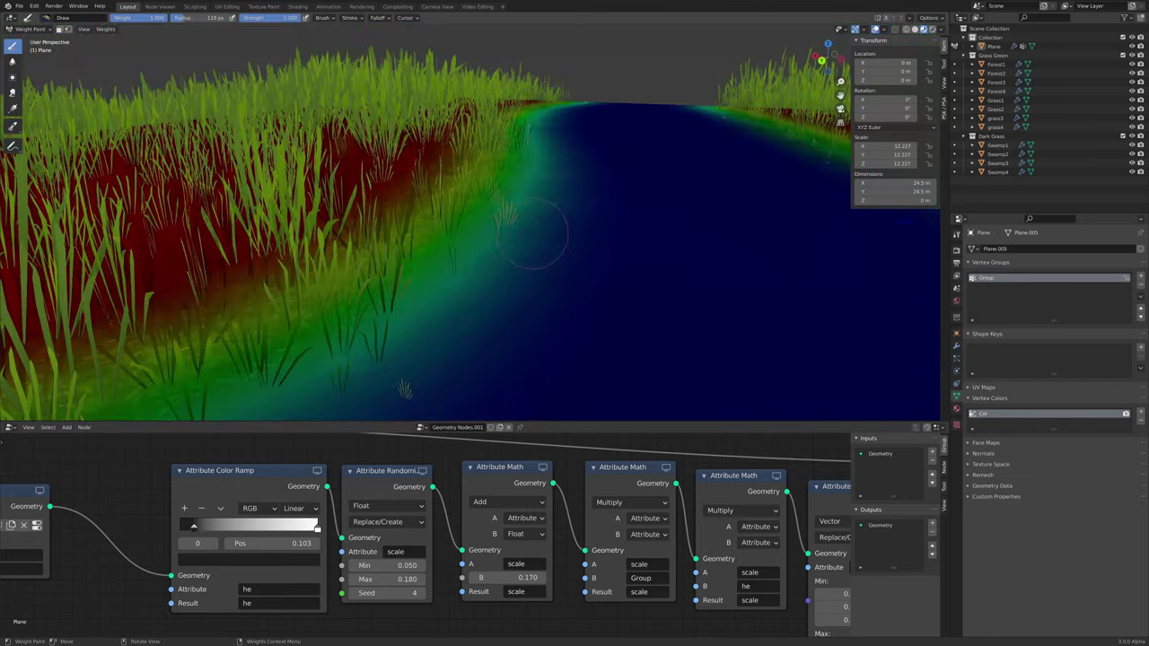
scroll(539, 251, "down", 4)
middle_click_drag(265, 144, 206, 180)
scroll(565, 215, "down", 4)
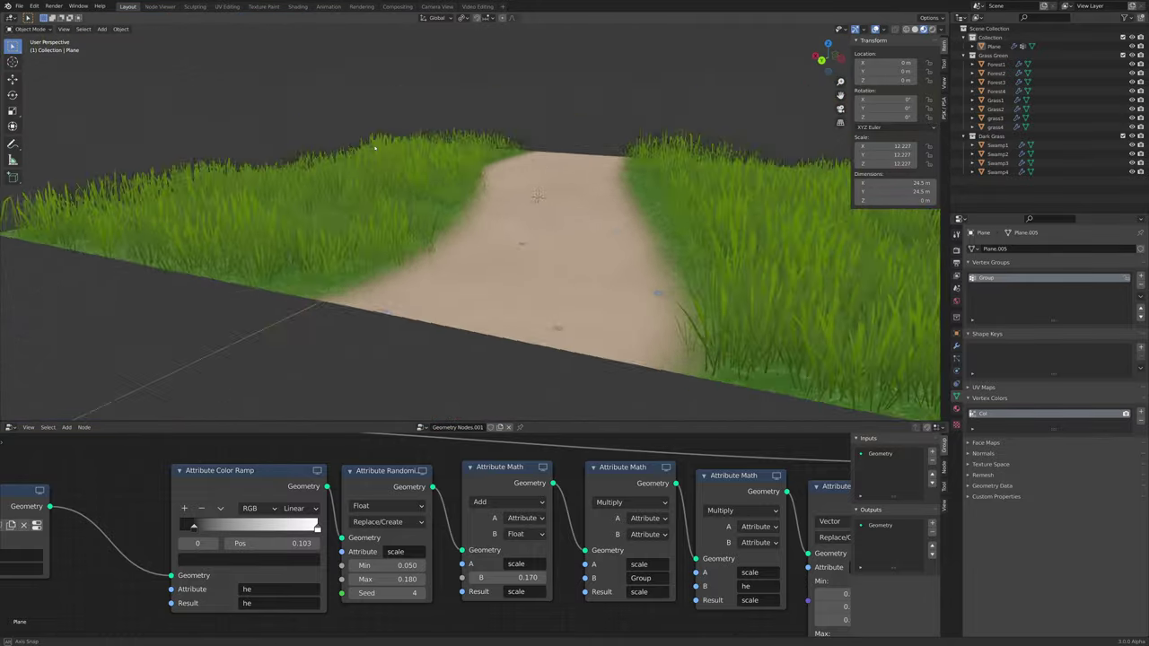
Set the size of the plane's Clouds texture to 0.24
mouse_move(449, 179)
middle_mouse_down()
mouse_move(372, 139)
mouse_move(463, 209)
mouse_move(366, 161)
mouse_move(336, 225)
mouse_move(403, 226)
mouse_move(394, 164)
mouse_move(418, 146)
mouse_move(447, 161)
middle_mouse_up()
scroll(359, 174, "down", 5)
scroll(403, 226, "up", 5)
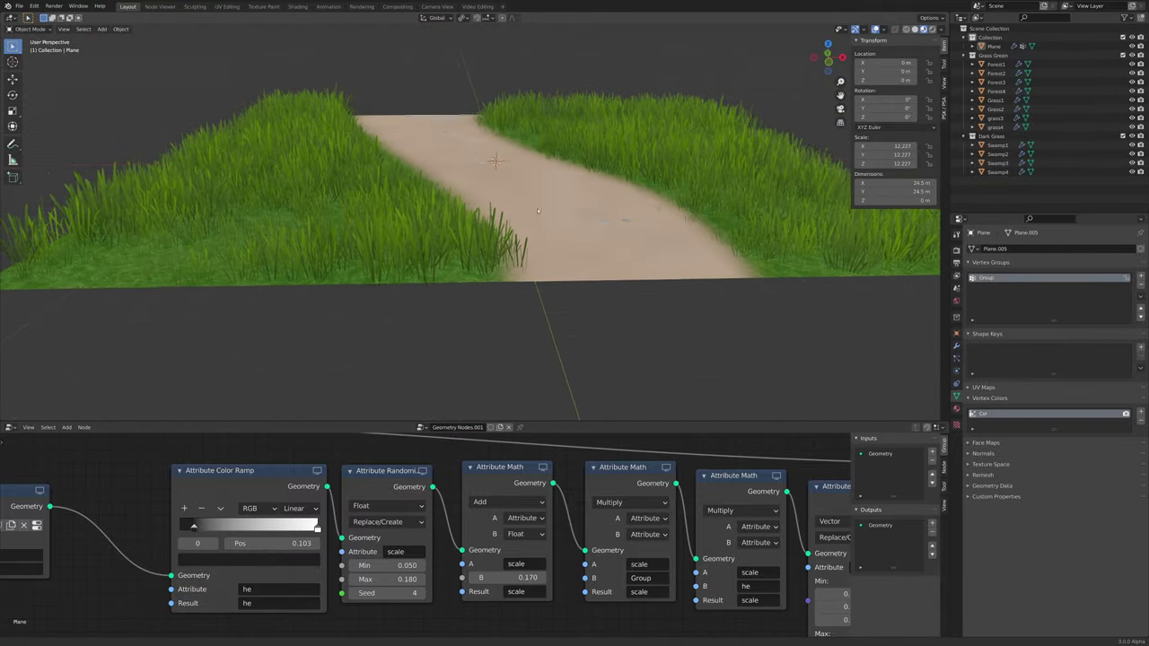
scroll(537, 207, "down", 5)
middle_click_drag(537, 208, 564, 282)
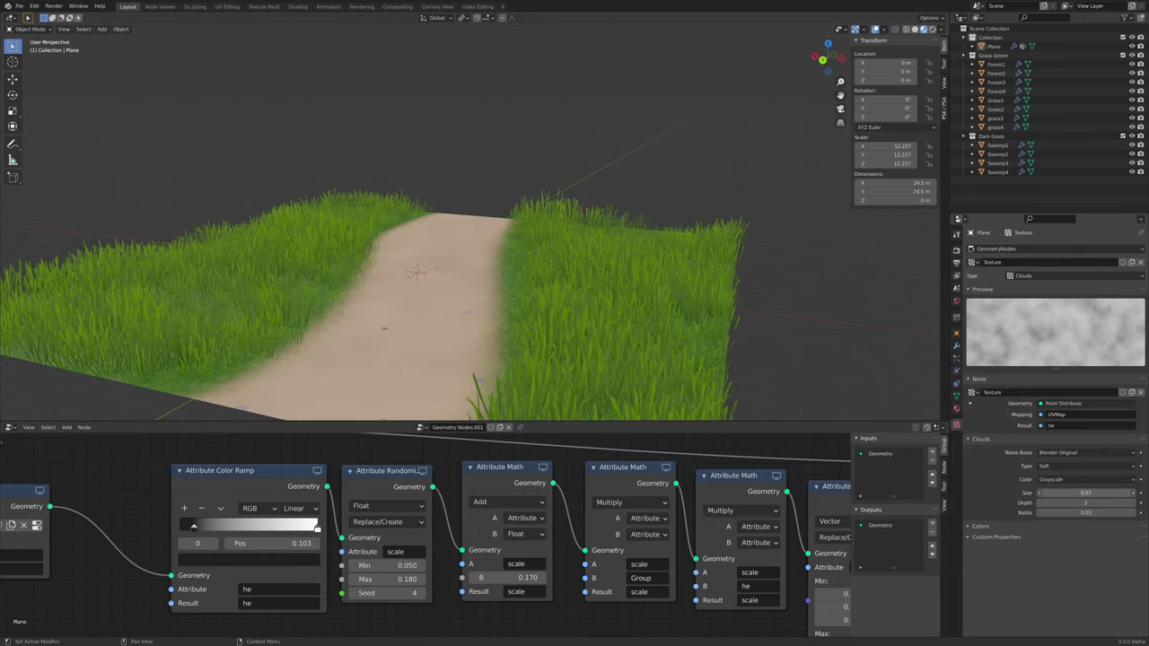
left_click_drag(1086, 493, 1056, 493)
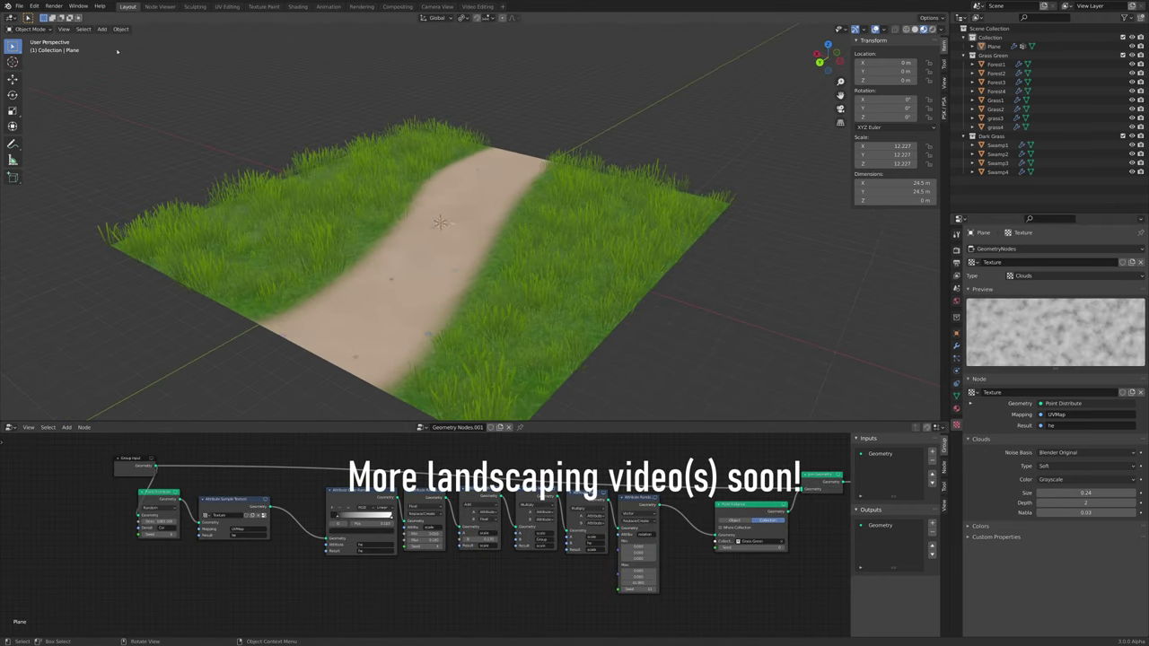
Save Grass patch.blend and open the project file with the dissolving banana character from the Projects folder
left_click(19, 6)
mouse_move(54, 34)
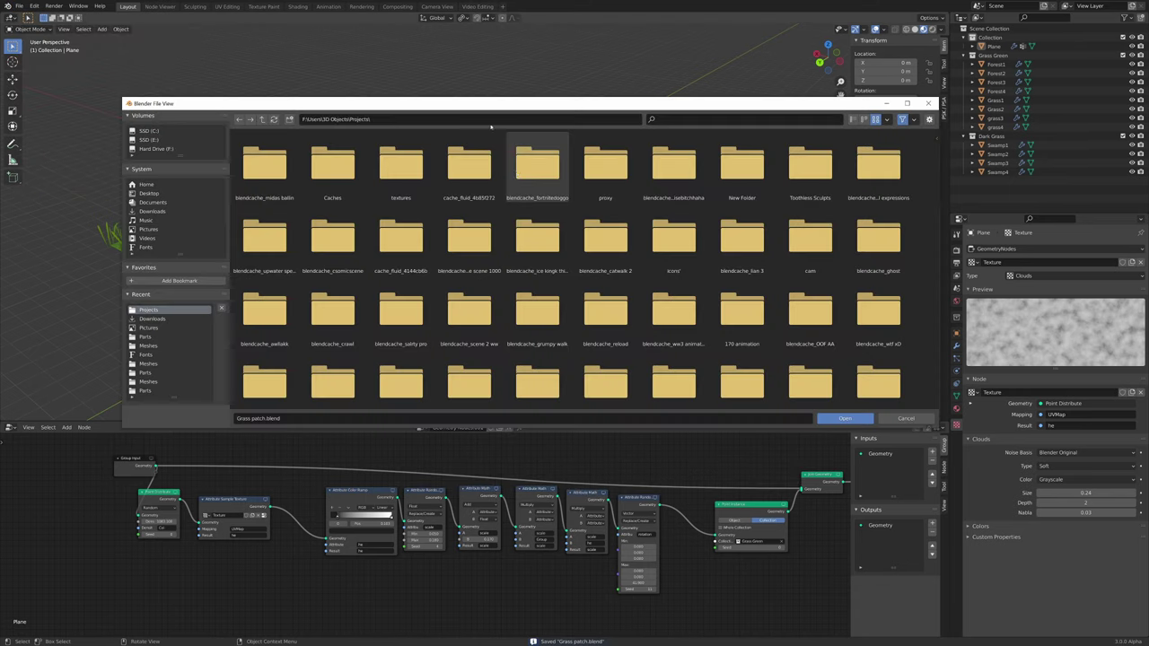
scroll(539, 300, "down", 10)
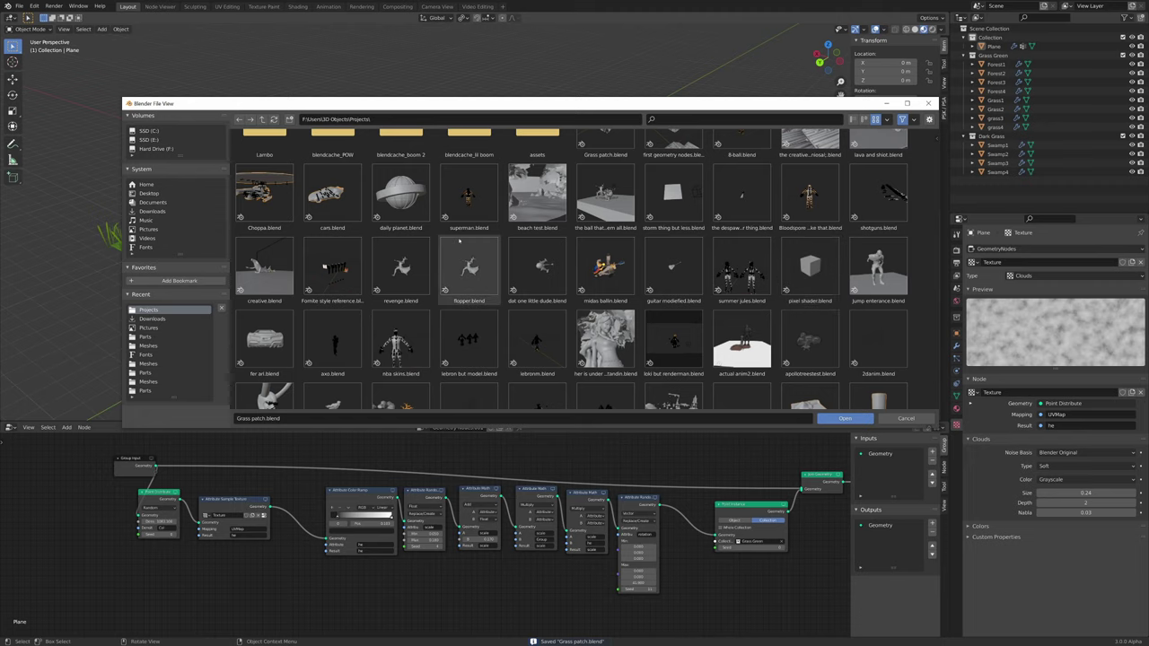
left_click(606, 193)
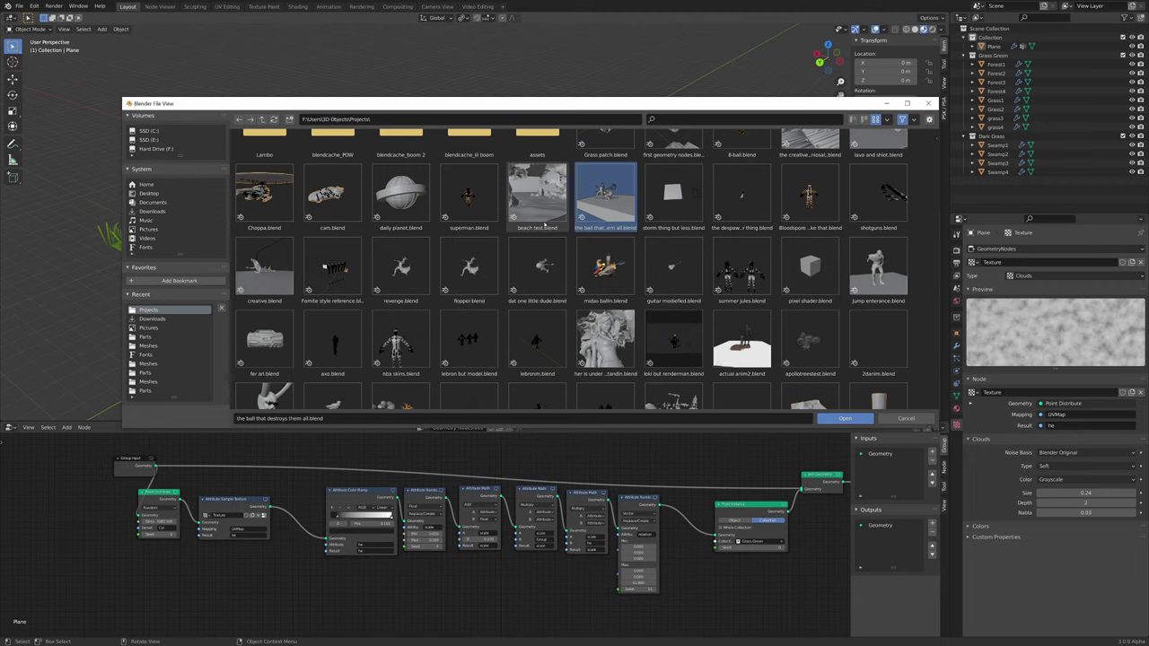
scroll(628, 238, "up", 1)
left_click(264, 278)
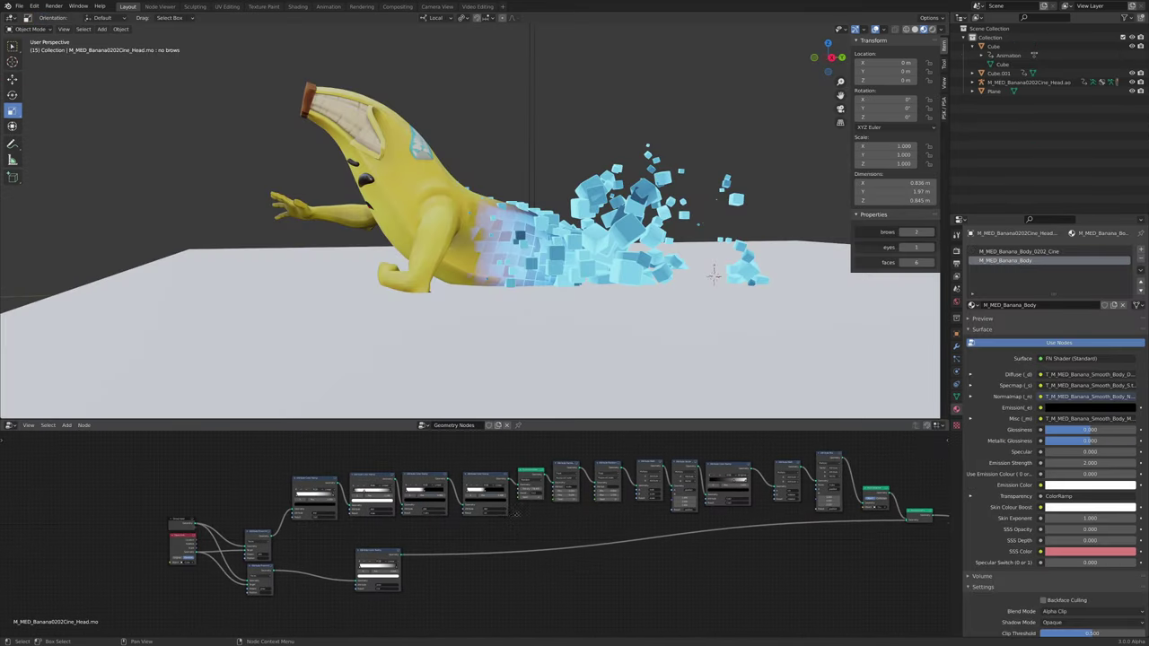
Enlarge the node editor and examine the banana's node tree around Object Info, the Attribute Proximity nodes and the color ramps
scroll(476, 539, "up", 4)
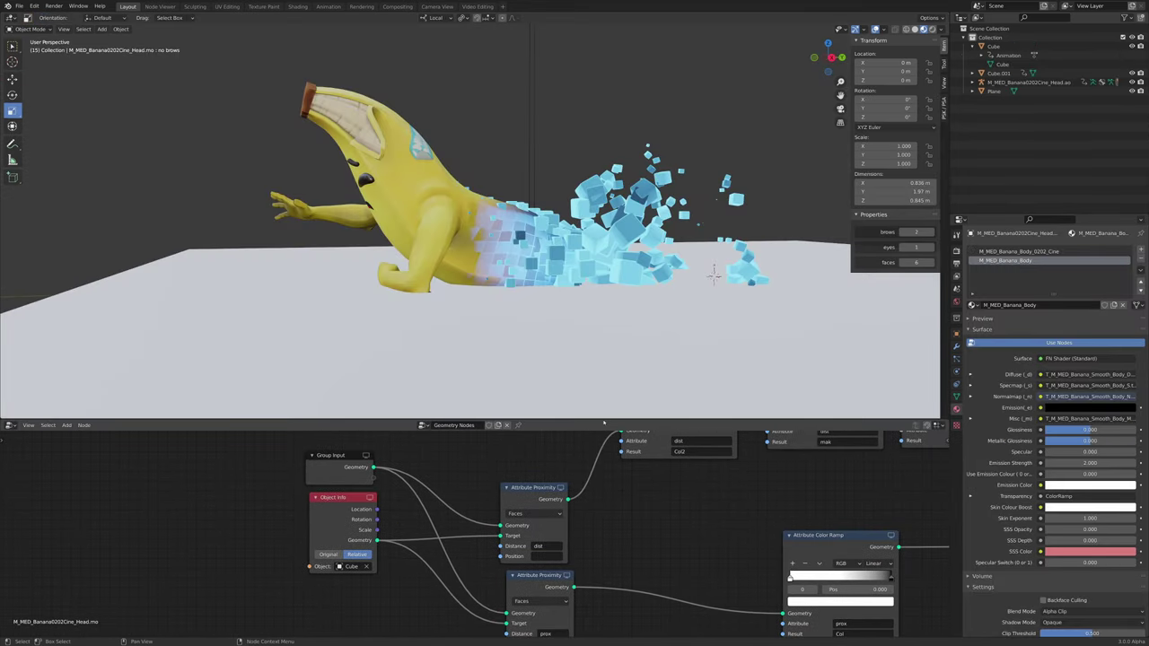
left_click_drag(604, 421, 615, 330)
scroll(650, 502, "down", 2)
middle_click_drag(651, 504, 157, 547)
scroll(498, 507, "up", 2)
middle_click_drag(262, 549, 651, 480)
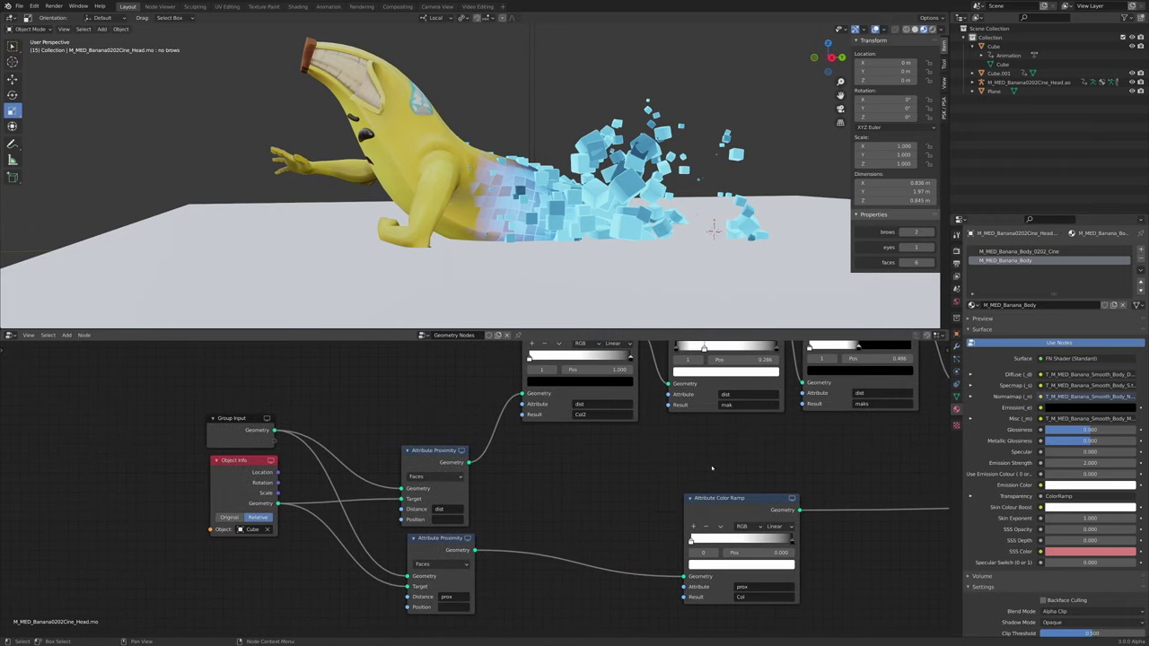
scroll(712, 468, "down", 6)
middle_click_drag(879, 446, 820, 450)
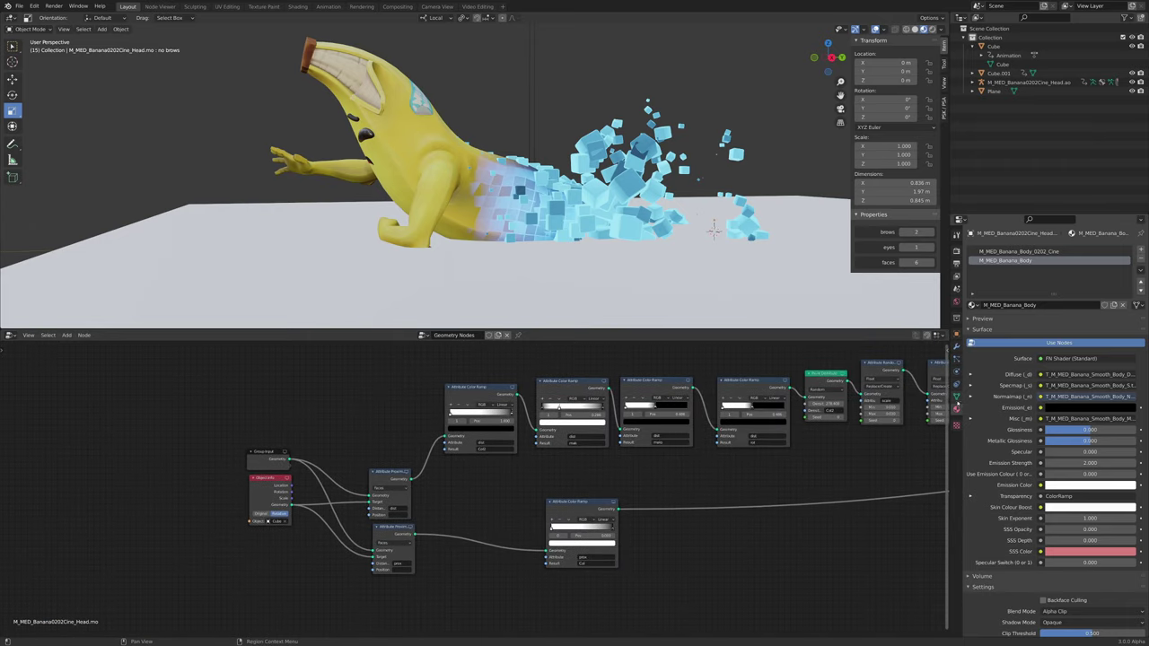
Show the banana mesh's vertex colors, compare them with the color ramps' Result names, and select Col2
left_click(959, 336)
left_click(956, 395)
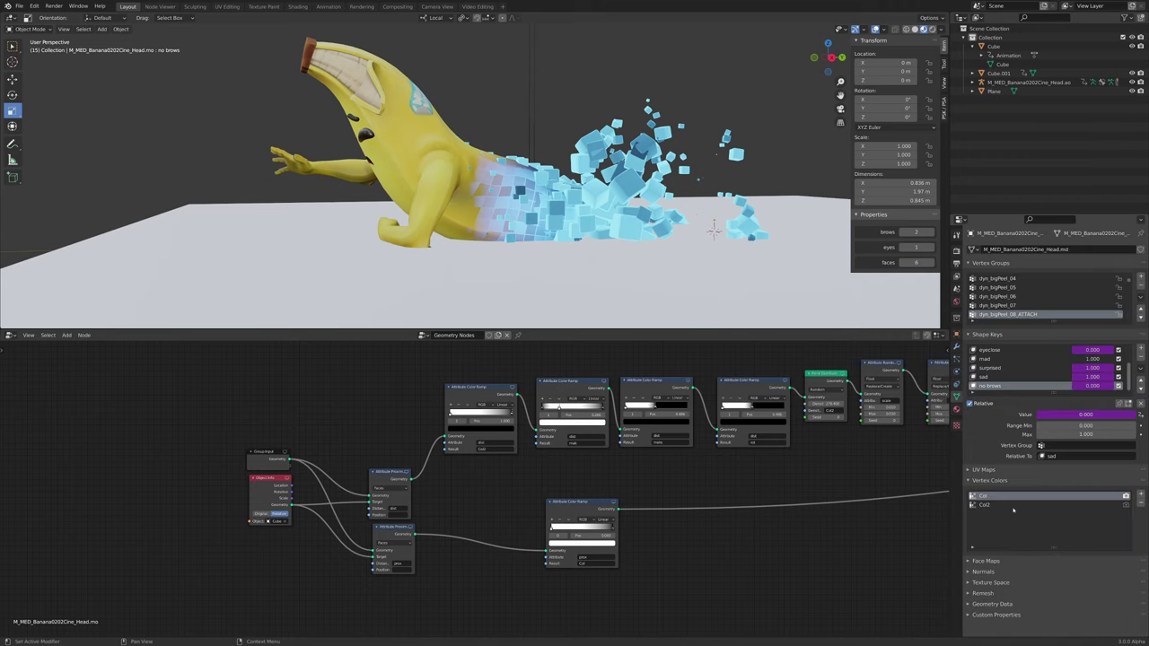
scroll(815, 506, "up", 5)
middle_click_drag(580, 438, 405, 457)
scroll(333, 454, "up", 3)
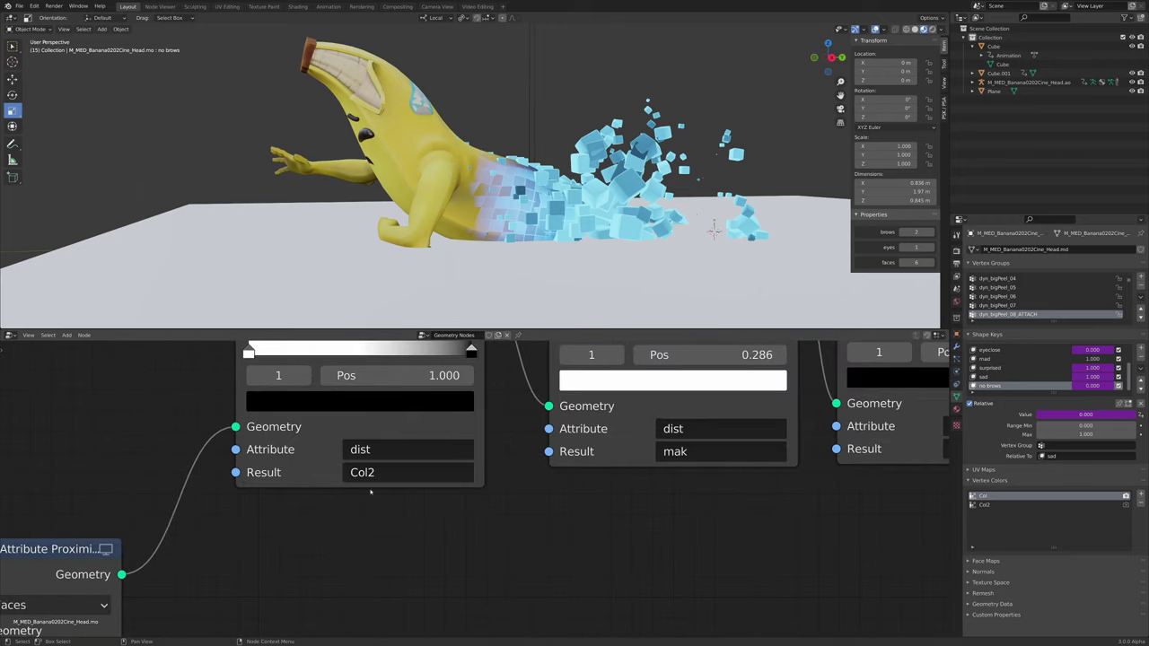
scroll(805, 536, "down", 4)
middle_click_drag(752, 519, 707, 474)
left_click(998, 507)
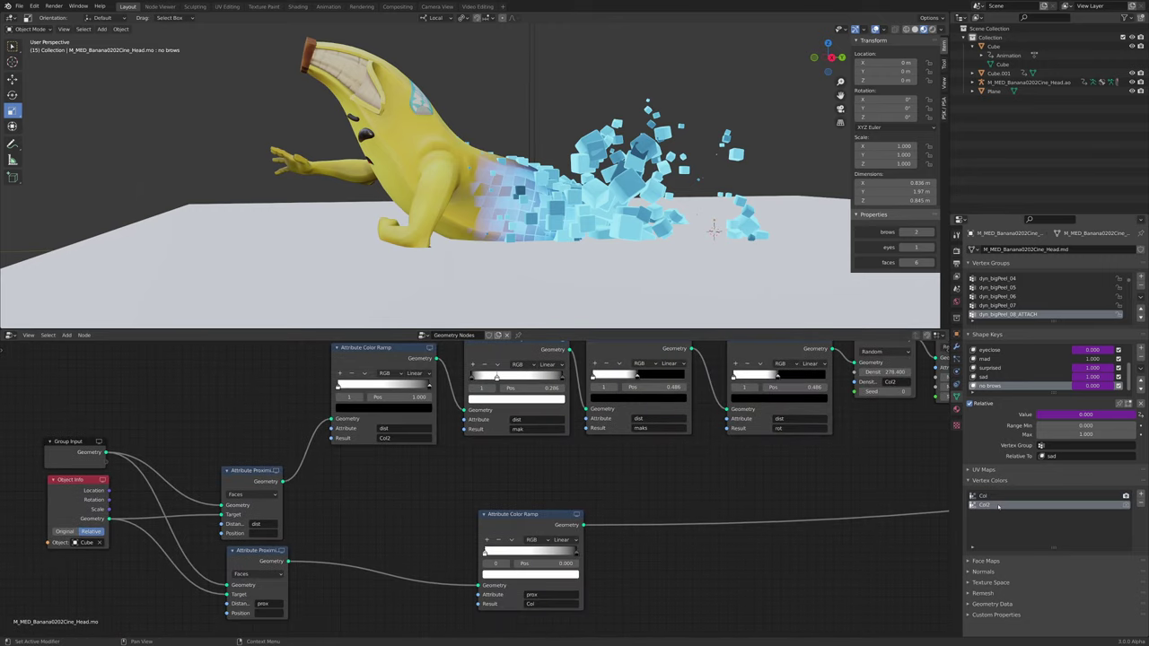
Inspect the proximity nodes and the blue cube beside the platform, and reselect the banana mesh
scroll(314, 445, "down", 2)
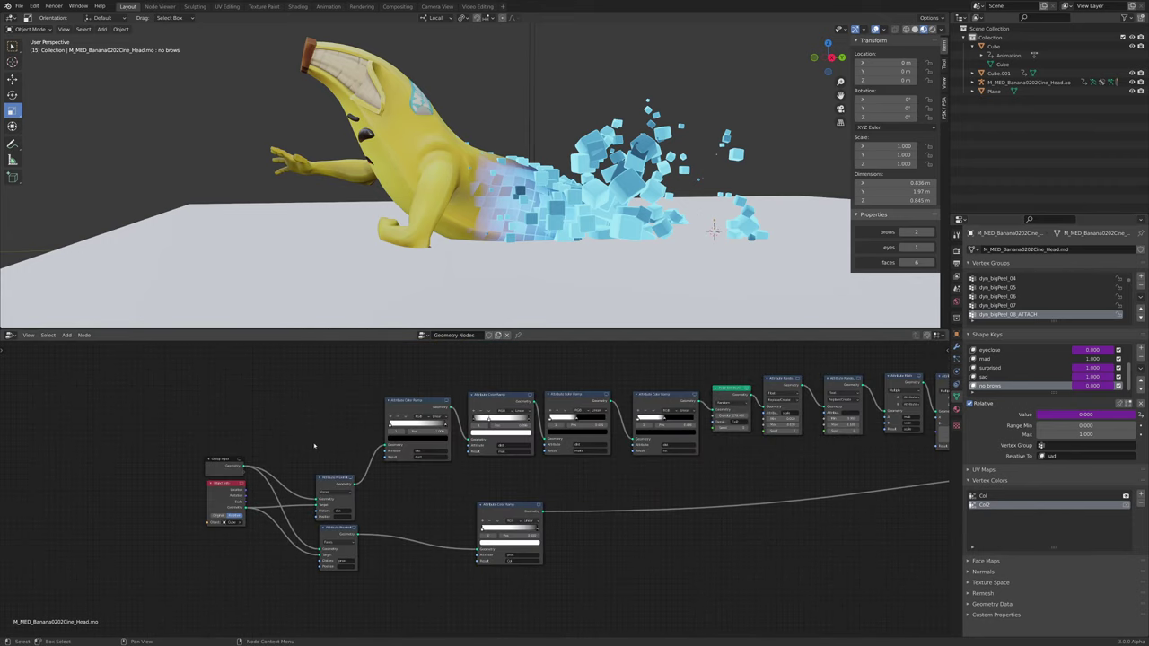
middle_click_drag(429, 476, 595, 462)
scroll(595, 462, "up", 2)
scroll(489, 199, "down", 5)
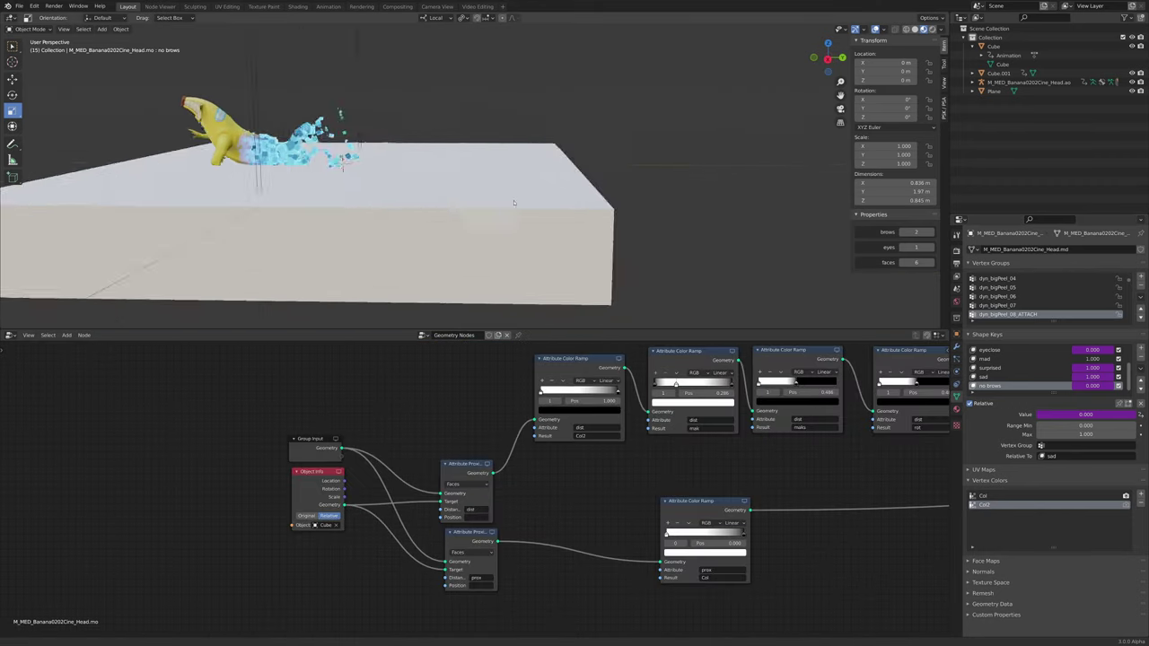
middle_click_drag(513, 202, 613, 241)
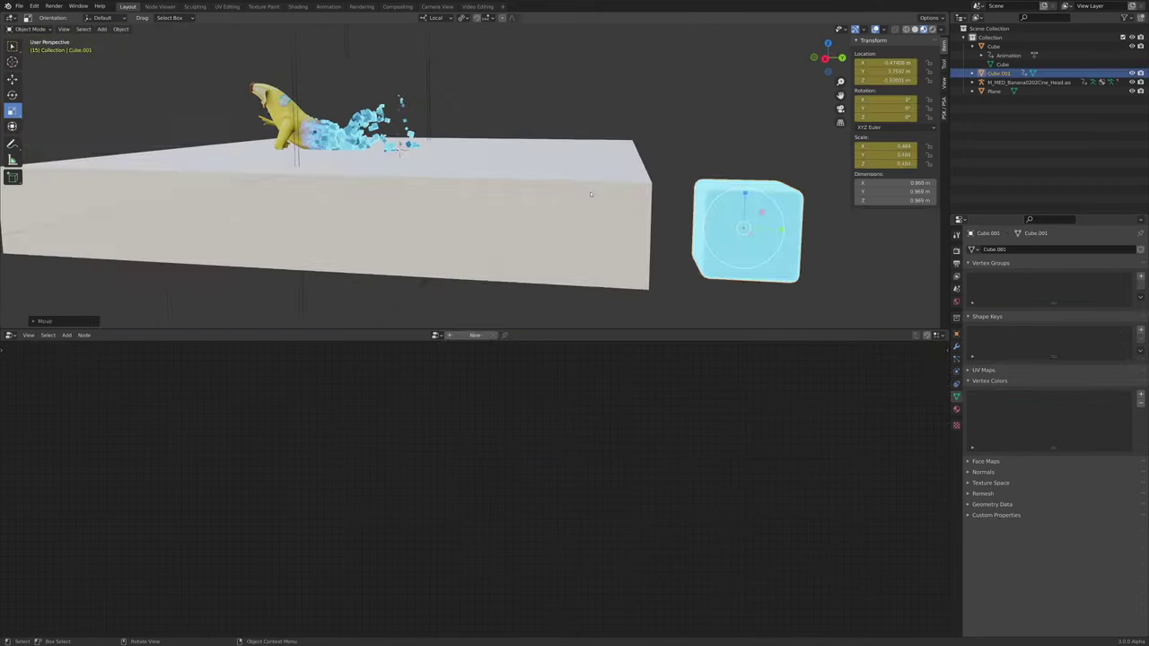
middle_click_drag(590, 195, 418, 129)
left_click(263, 127)
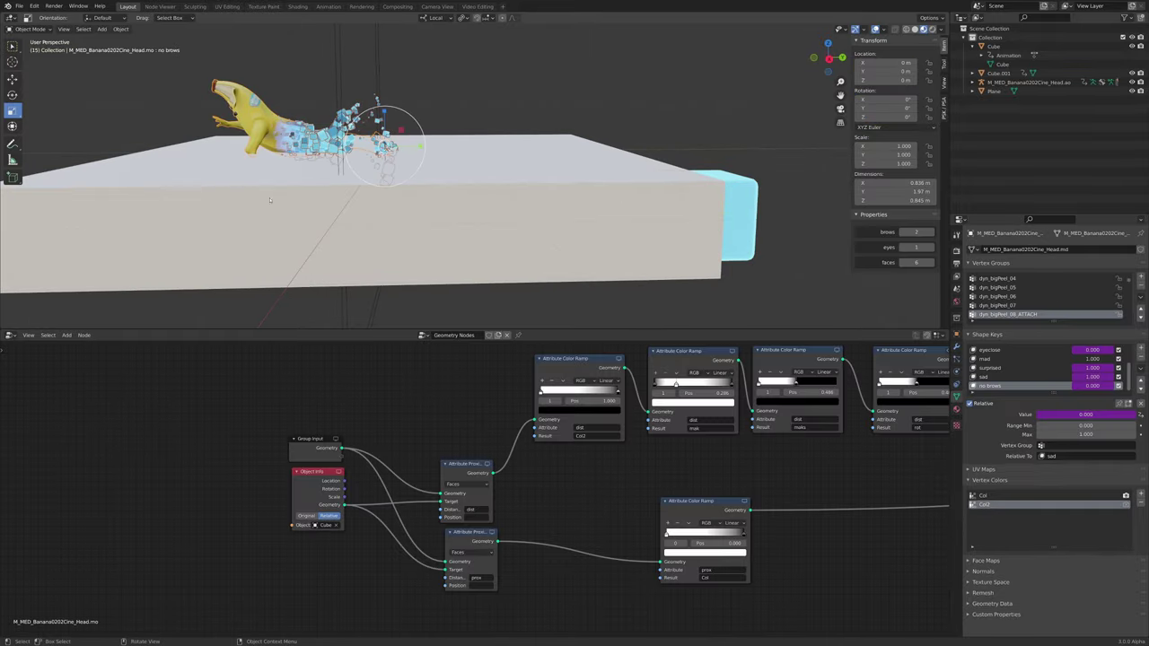
Select the blue cube beside the platform and examine its material nodes in the Shading workspace
middle_click_drag(465, 452, 692, 454)
scroll(692, 454, "up", 1)
mouse_move(616, 170)
middle_mouse_down()
mouse_move(667, 146)
mouse_move(726, 174)
mouse_move(611, 173)
middle_mouse_up()
scroll(611, 173, "down", 4)
scroll(610, 173, "up", 4)
left_click(508, 224)
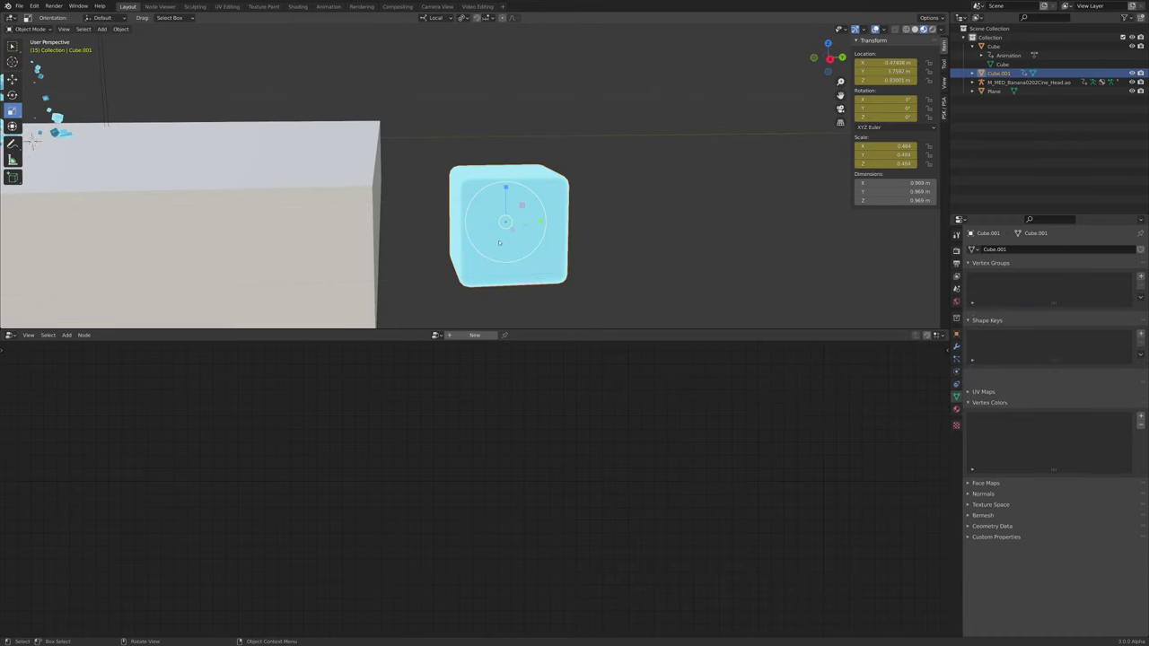
left_click(300, 8)
scroll(503, 520, "down", 9)
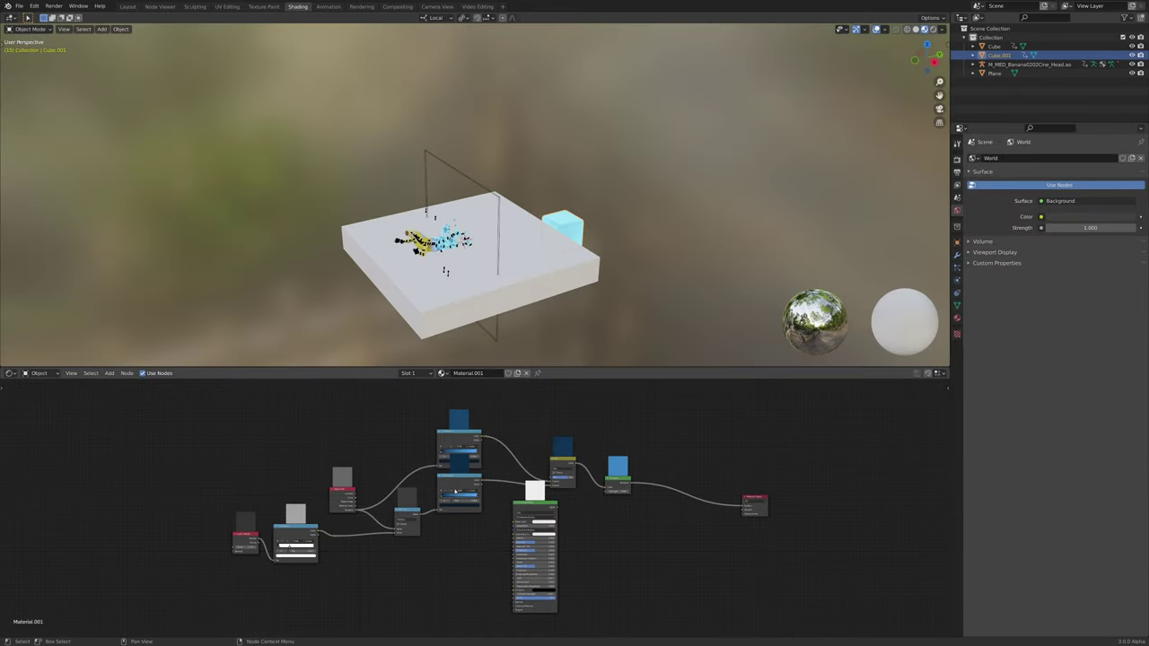
scroll(463, 504, "up", 4)
middle_click_drag(463, 483, 484, 516)
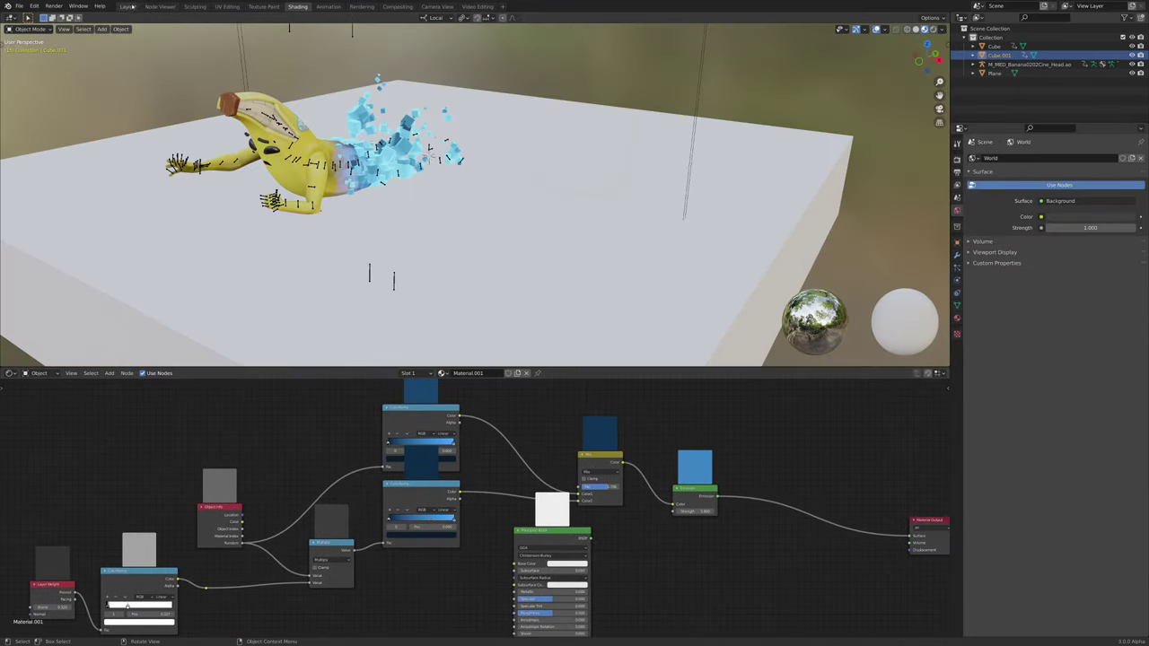
Back in the Layout workspace, move the wireframe proximity Cube along Y to about 0.91 m with the Move tool
left_click(436, 128)
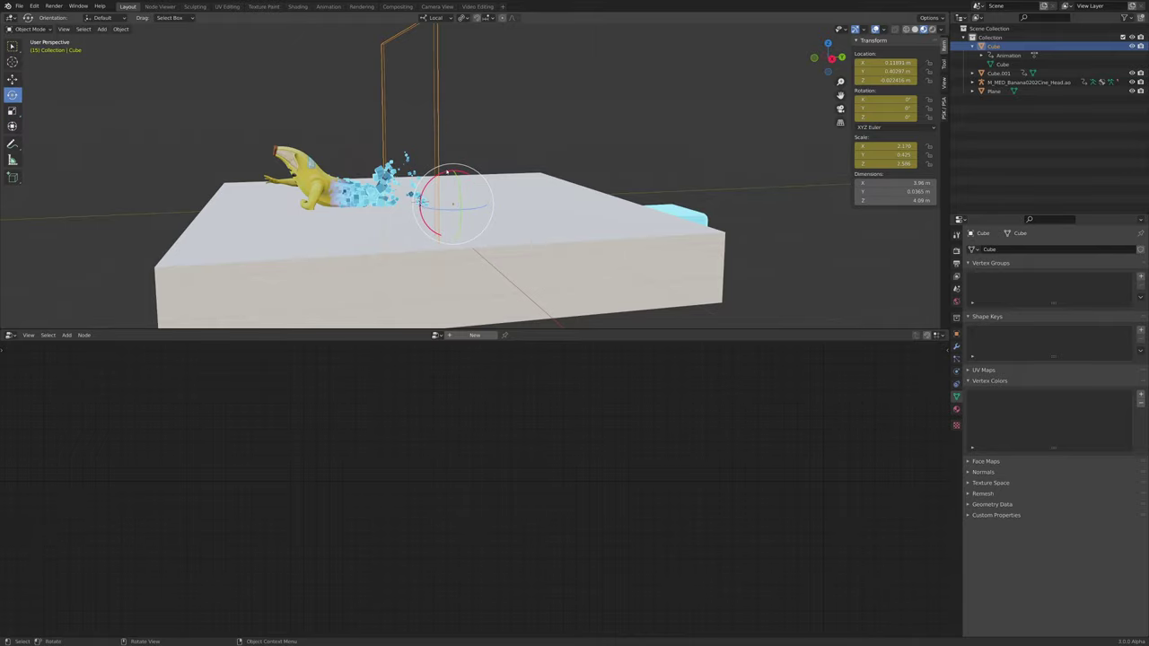
middle_click_drag(466, 134, 508, 146, "shift")
scroll(515, 144, "up", 2)
left_click(25, 89)
left_click(20, 85)
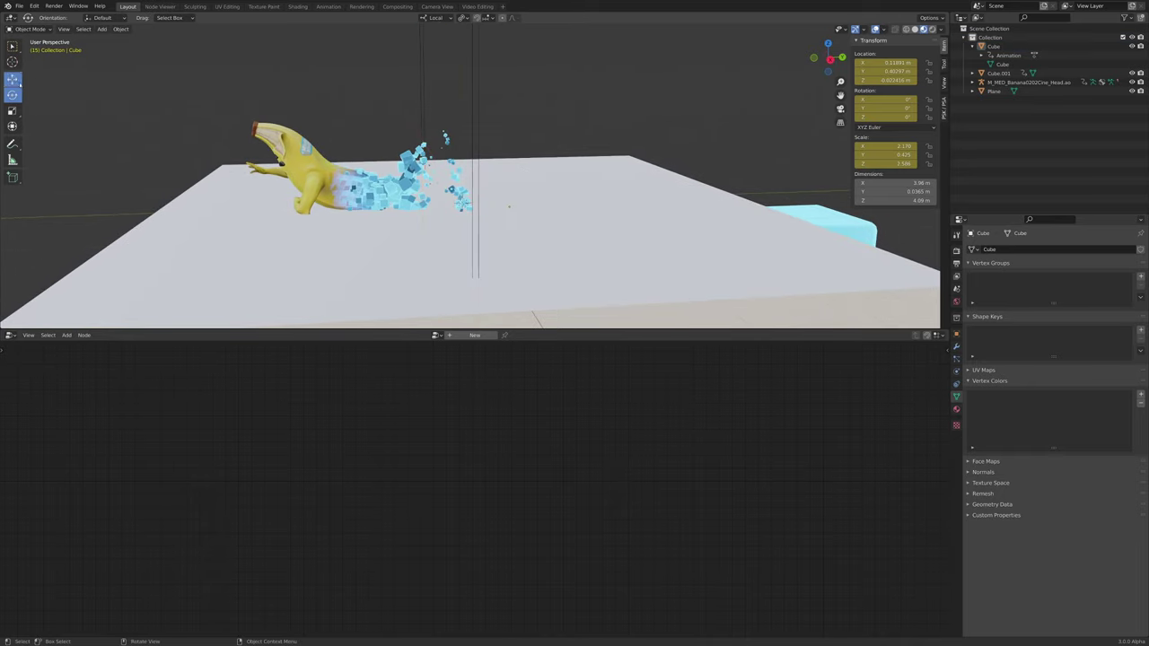
left_click(427, 99)
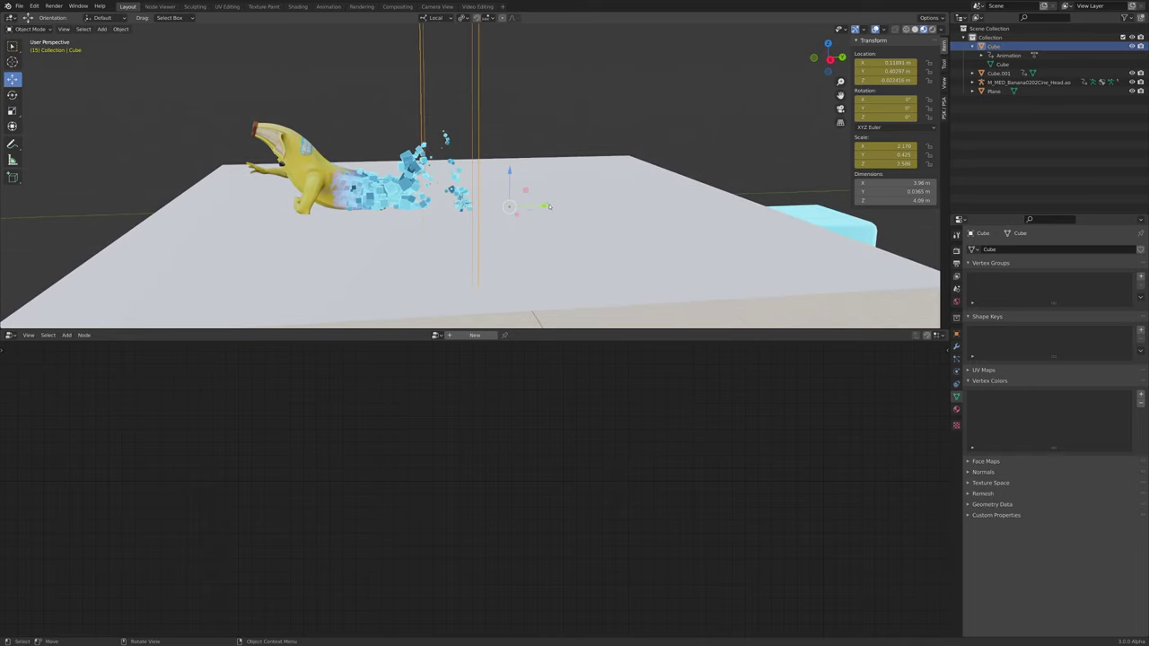
left_click_drag(545, 208, 544, 177)
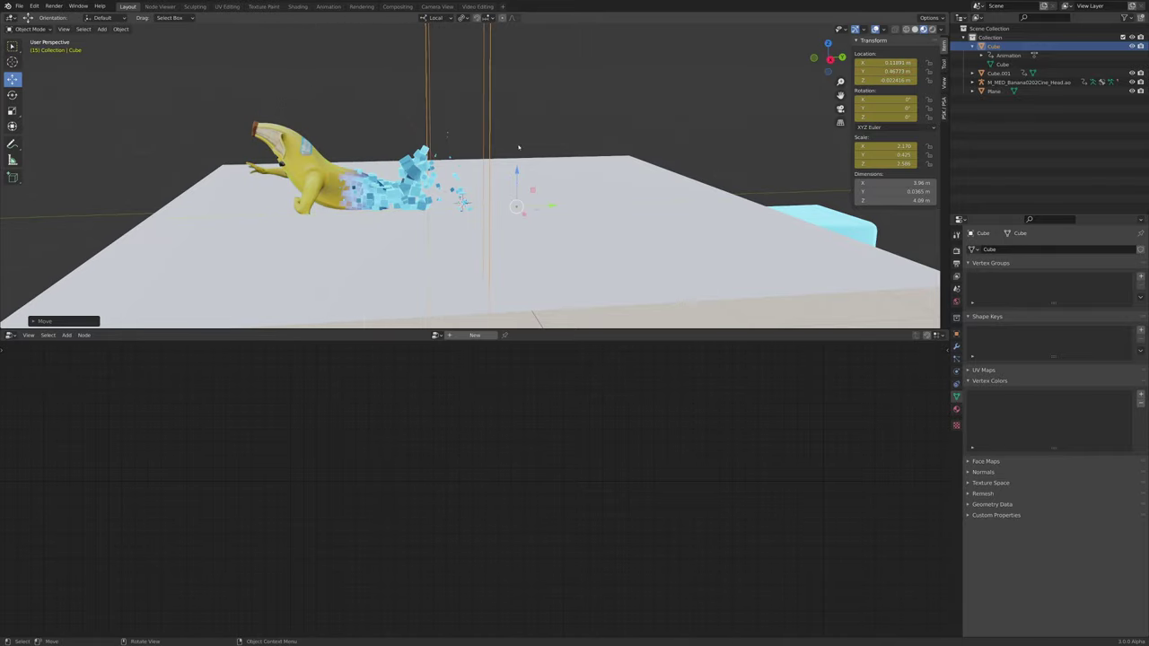
Add a UV Sphere mesh to the scene, place it above the banana character, and reselect the banana mesh
middle_click_drag(519, 148, 521, 165)
left_click(102, 29)
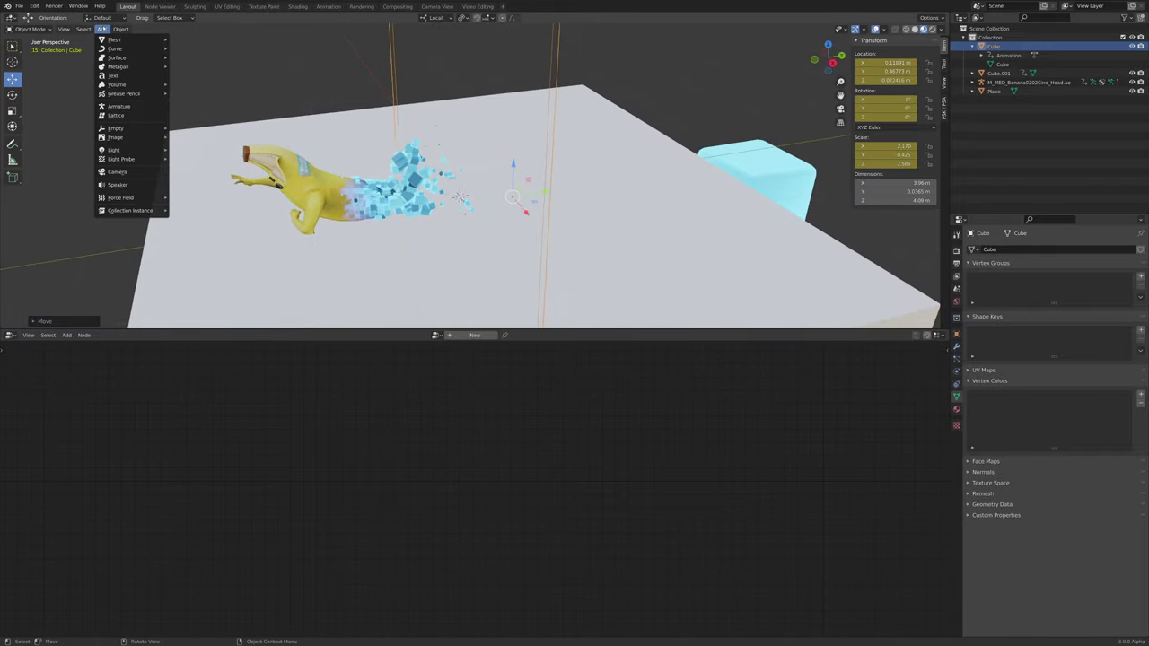
scroll(46, 94, "up", 4)
scroll(47, 94, "down", 8)
middle_click_drag(47, 93, 45, 105)
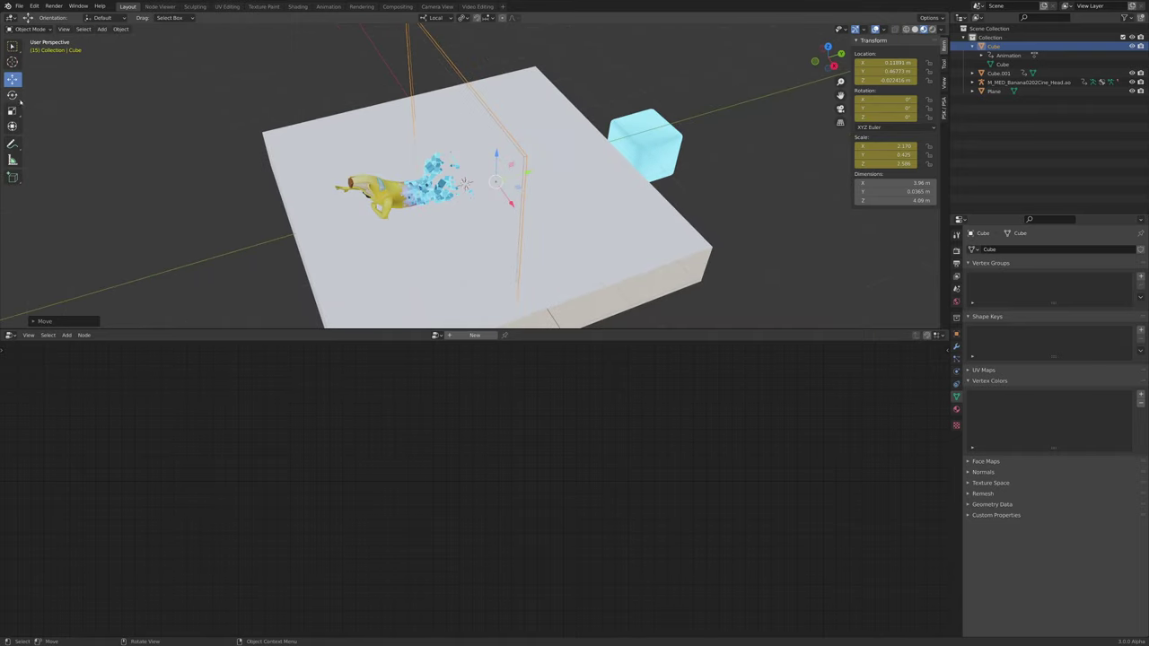
scroll(195, 115, "up", 4)
middle_click_drag(194, 116, 229, 75)
left_click(102, 29)
mouse_move(126, 39)
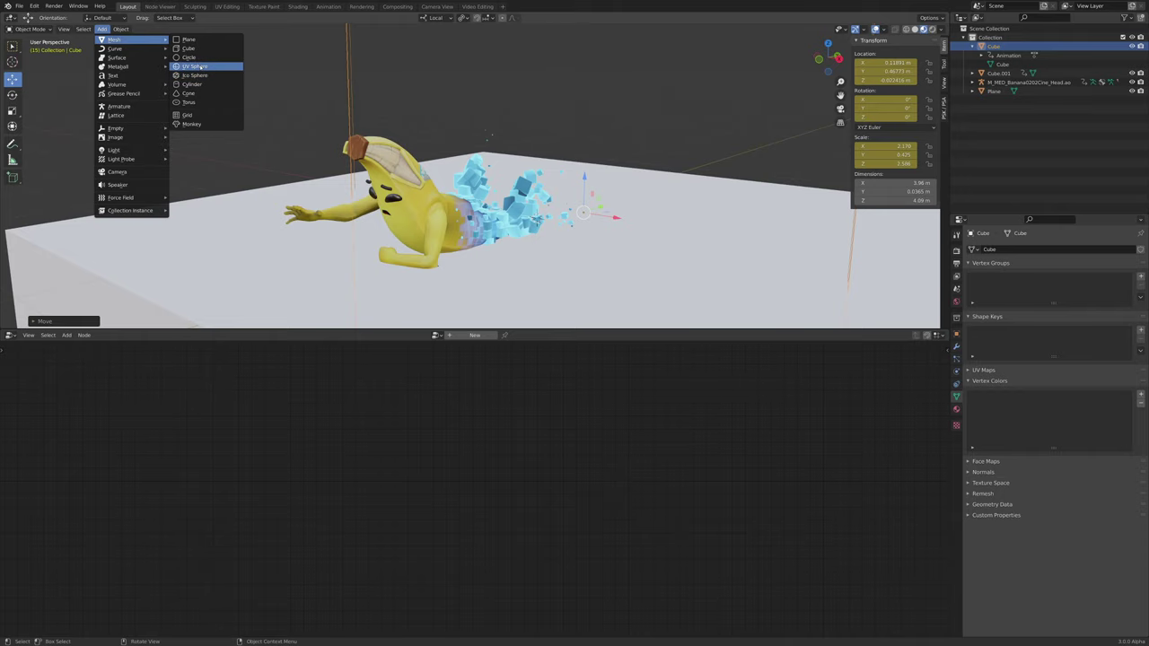
left_click(196, 67)
middle_click_drag(359, 180, 467, 162)
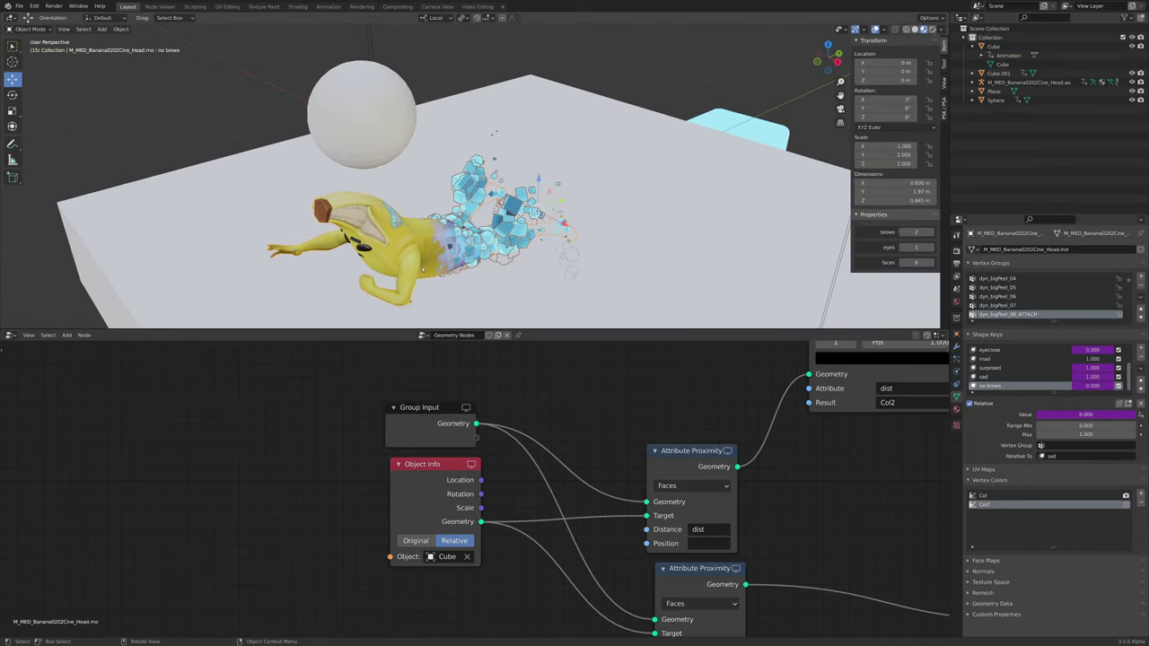
Examine the banana's Geometry Nodes tree, its Object Info node and the blue cube beside the platform
scroll(456, 609, "up", 1)
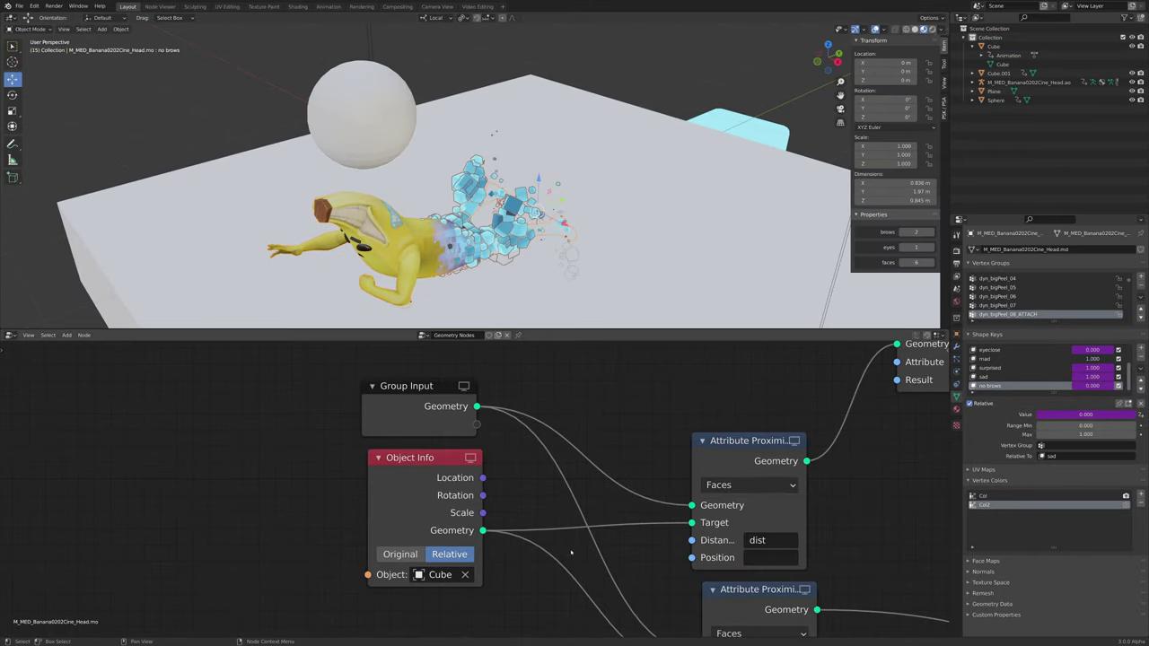
scroll(538, 566, "down", 5)
scroll(366, 541, "up", 2)
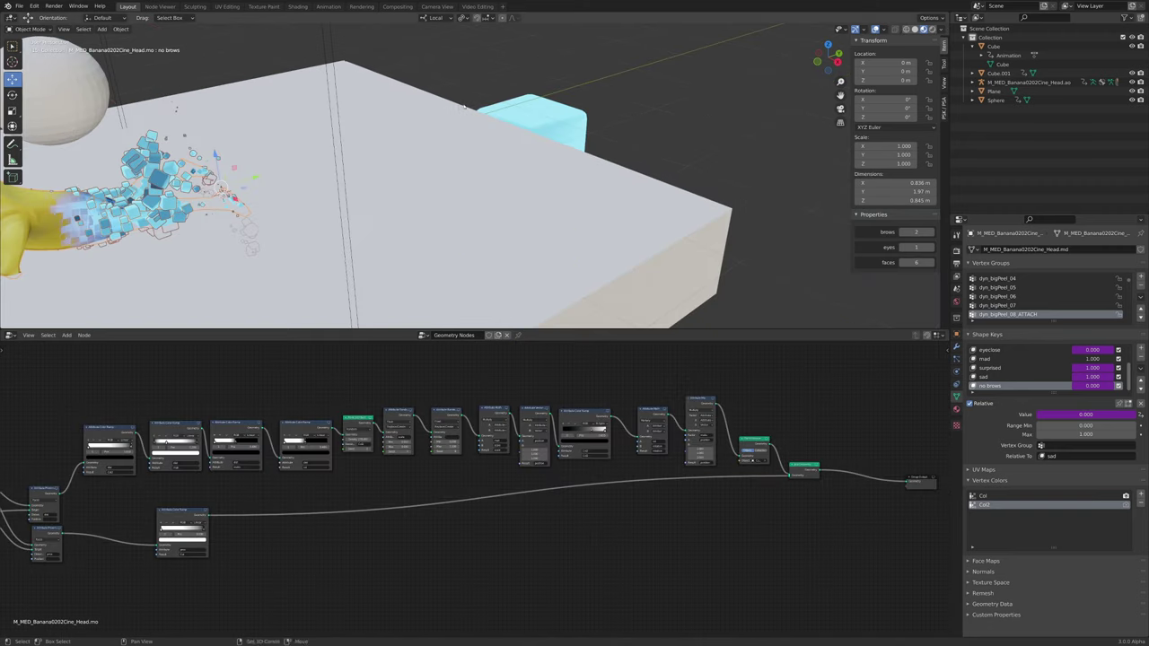
middle_click_drag(836, 125, 547, 99)
left_click(619, 155)
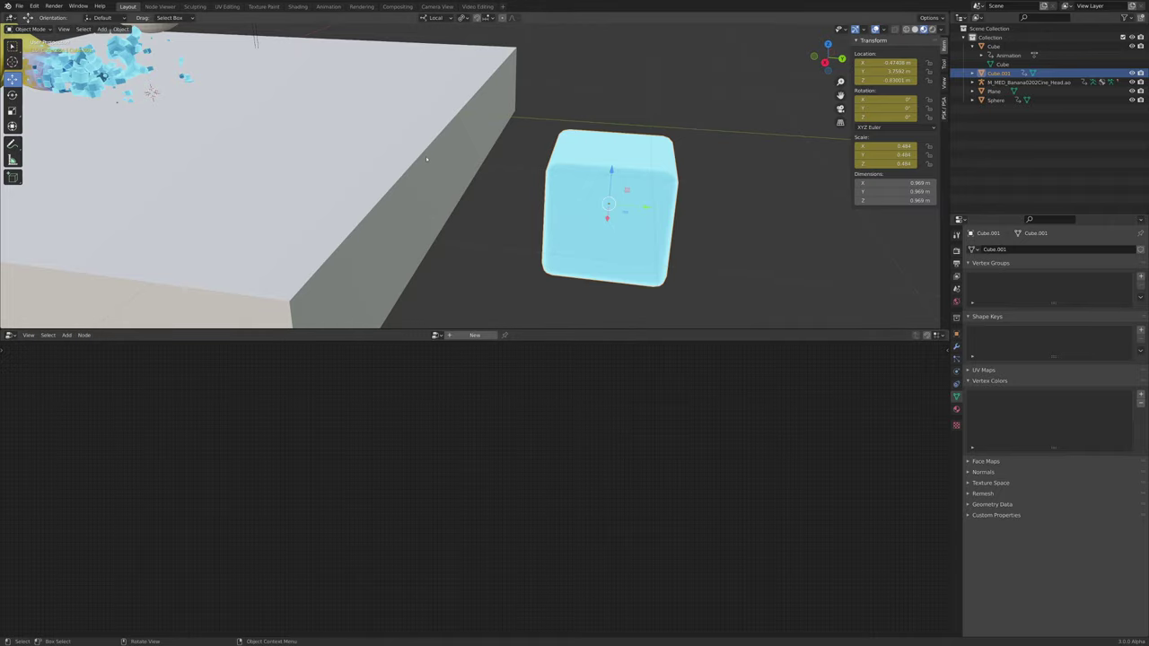
middle_click_drag(436, 167, 542, 190, "shift")
middle_click_drag(543, 190, 696, 214, "shift")
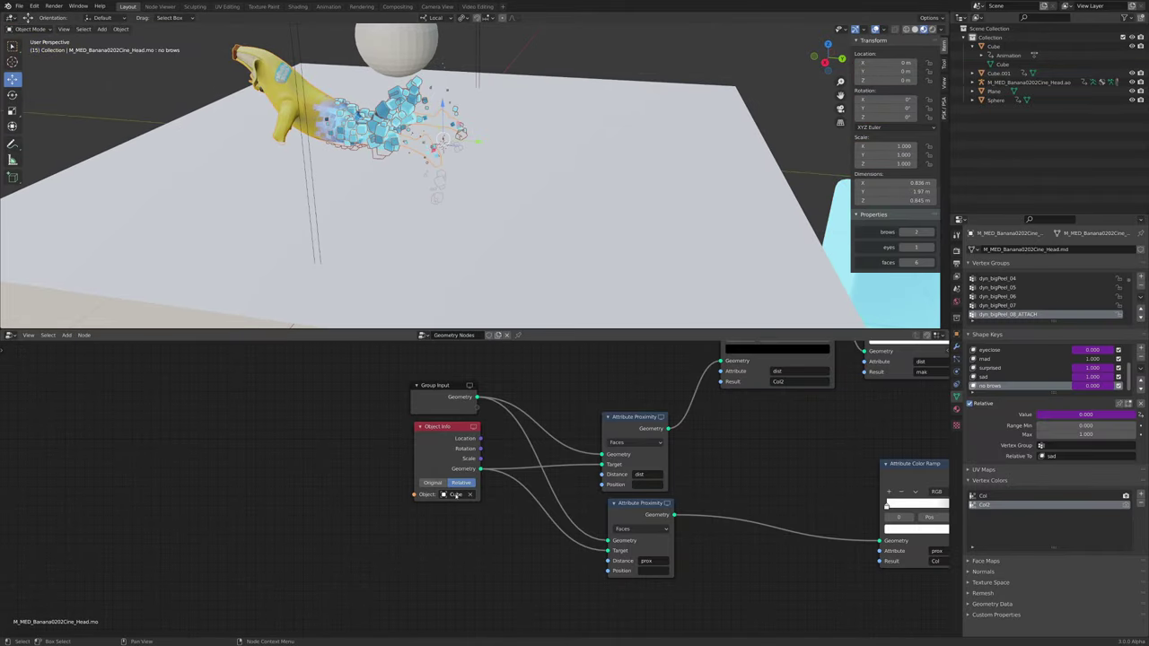
Select the wireframe Cube and the blue cube in turn, comparing them with the objects used in the Object Info and Point Instance nodes
scroll(533, 70, "down", 3)
middle_click_drag(533, 70, 472, 116, "shift")
left_click(468, 122)
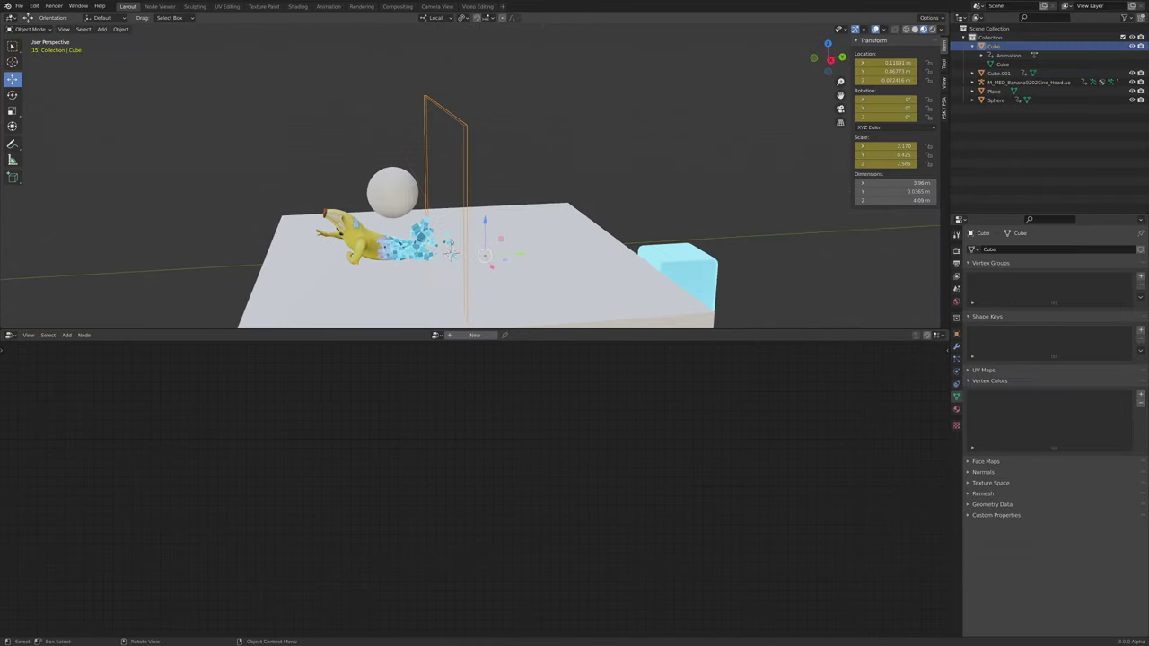
left_click(450, 225)
middle_click_drag(651, 502, 314, 530)
scroll(615, 479, "up", 4)
middle_click_drag(616, 479, 26, 529)
left_click(678, 271)
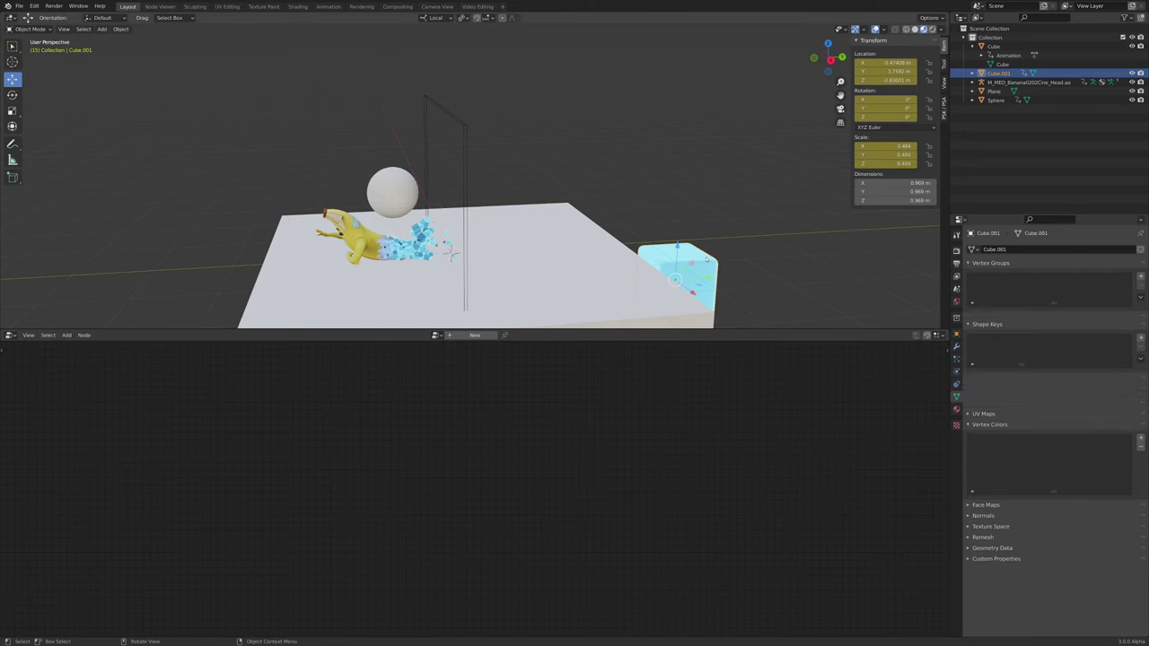
left_click(424, 241)
scroll(644, 515, "up", 5)
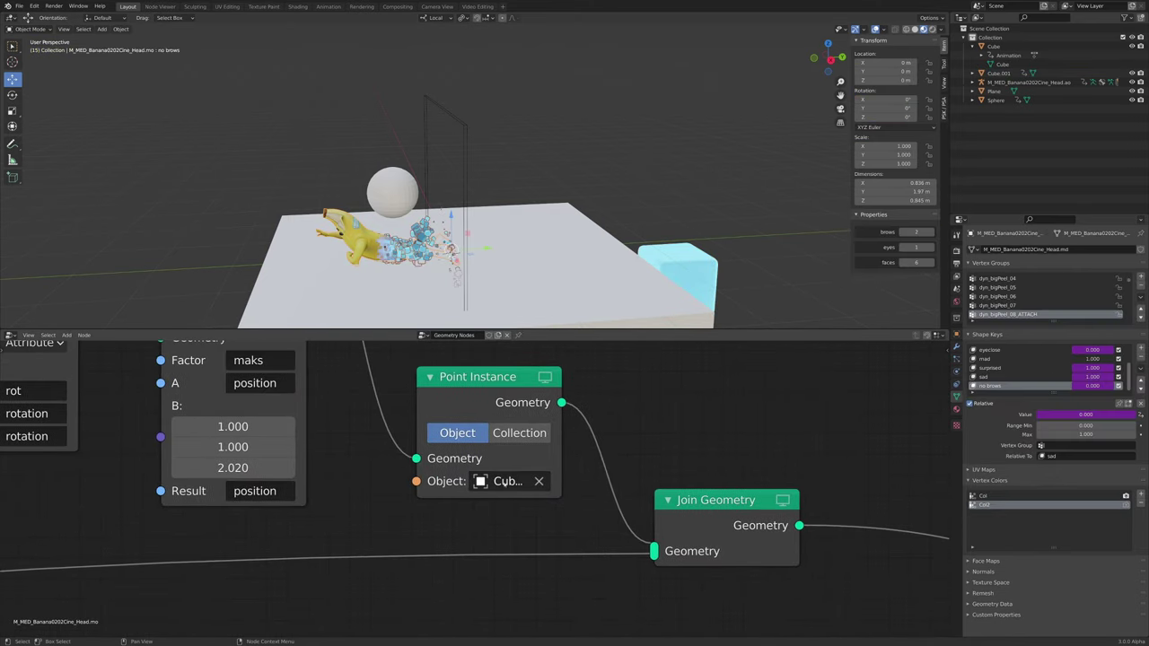
Widen the Point Instance node, cut its link to Join Geometry to view the mesh alone, and reconnect it
scroll(558, 442, "down", 3)
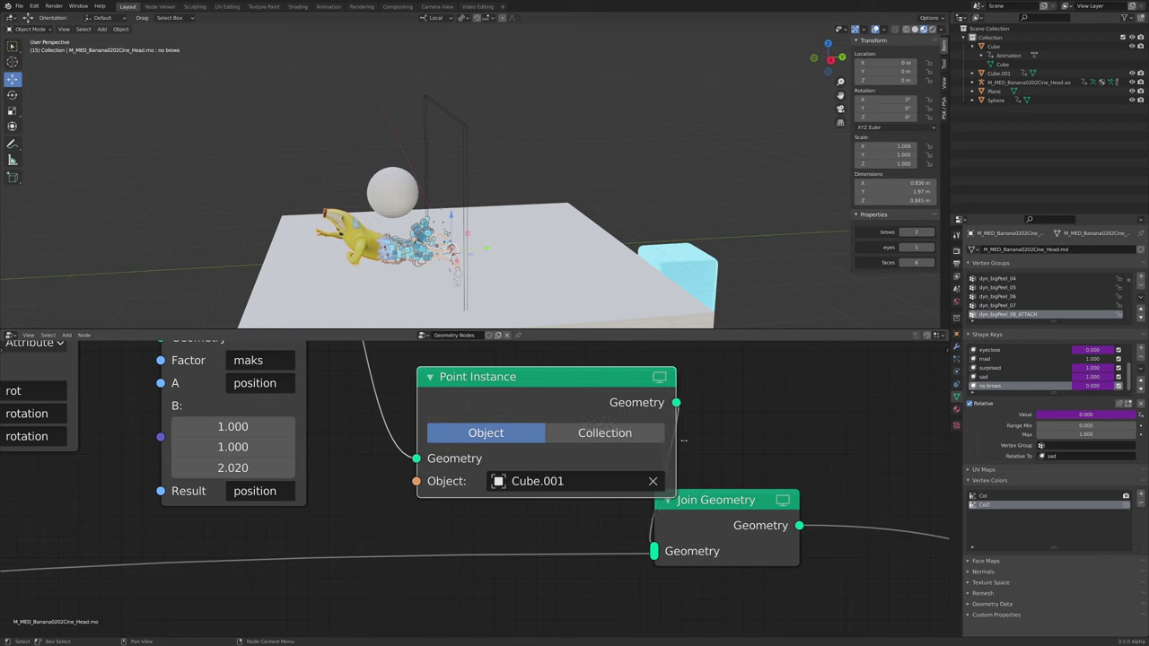
right_click_drag(475, 510, 490, 501, "ctrl")
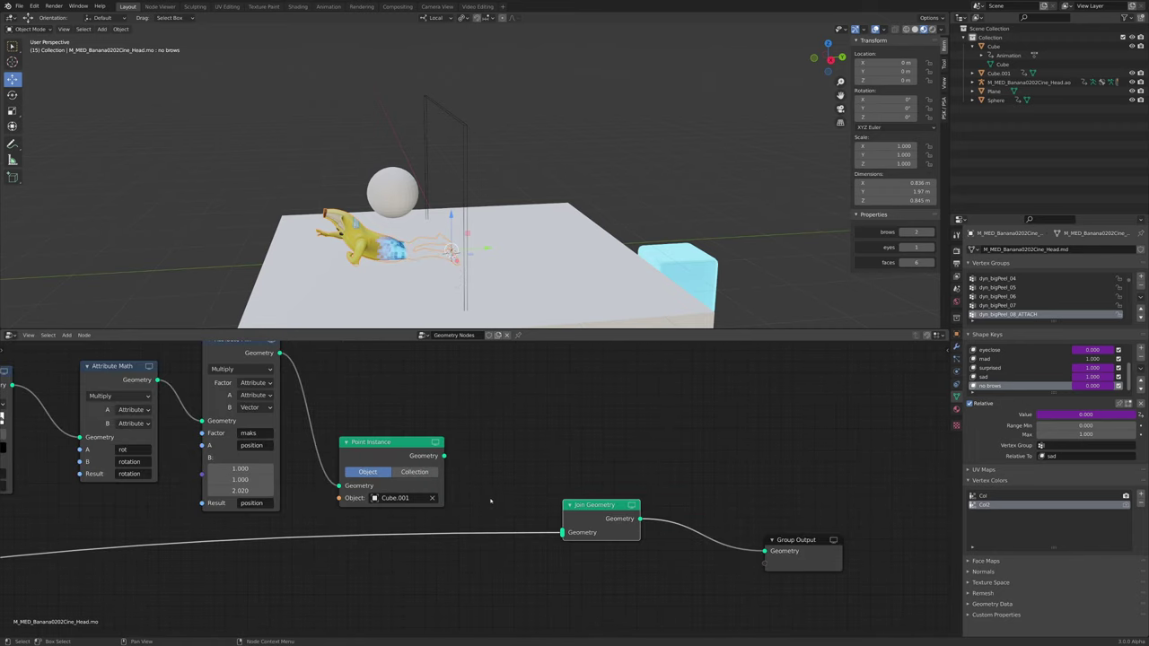
middle_click_drag(409, 289, 477, 220, "shift")
scroll(477, 215, "up", 4)
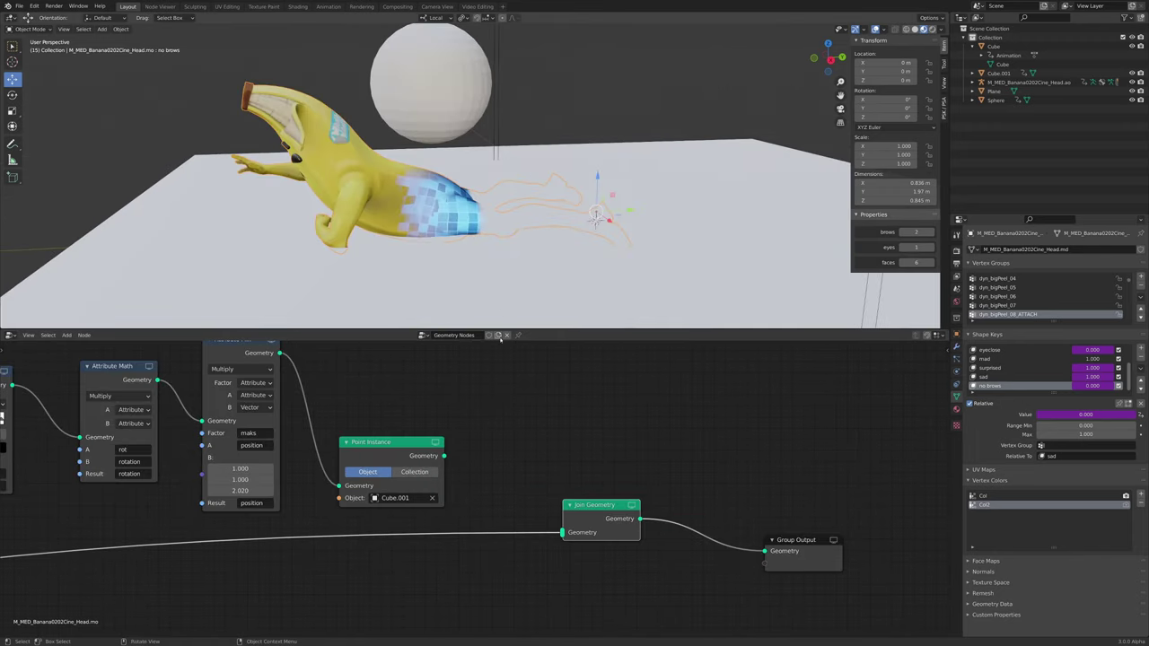
left_click_drag(446, 456, 569, 531)
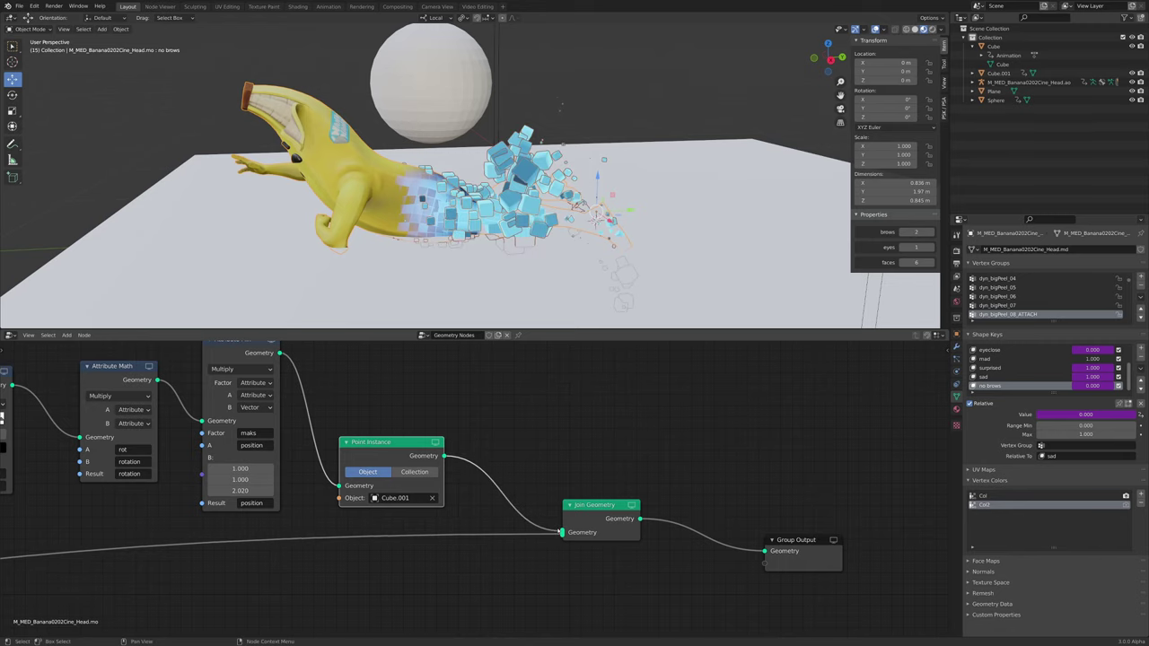
Set the Object Info node's object to Sphere
scroll(458, 243, "down", 5)
scroll(273, 492, "down", 1)
scroll(273, 494, "down", 5)
middle_click_drag(273, 494, 669, 475)
middle_click_drag(318, 531, 866, 476)
middle_click_drag(103, 512, 546, 536)
scroll(465, 512, "up", 7)
left_click(463, 597)
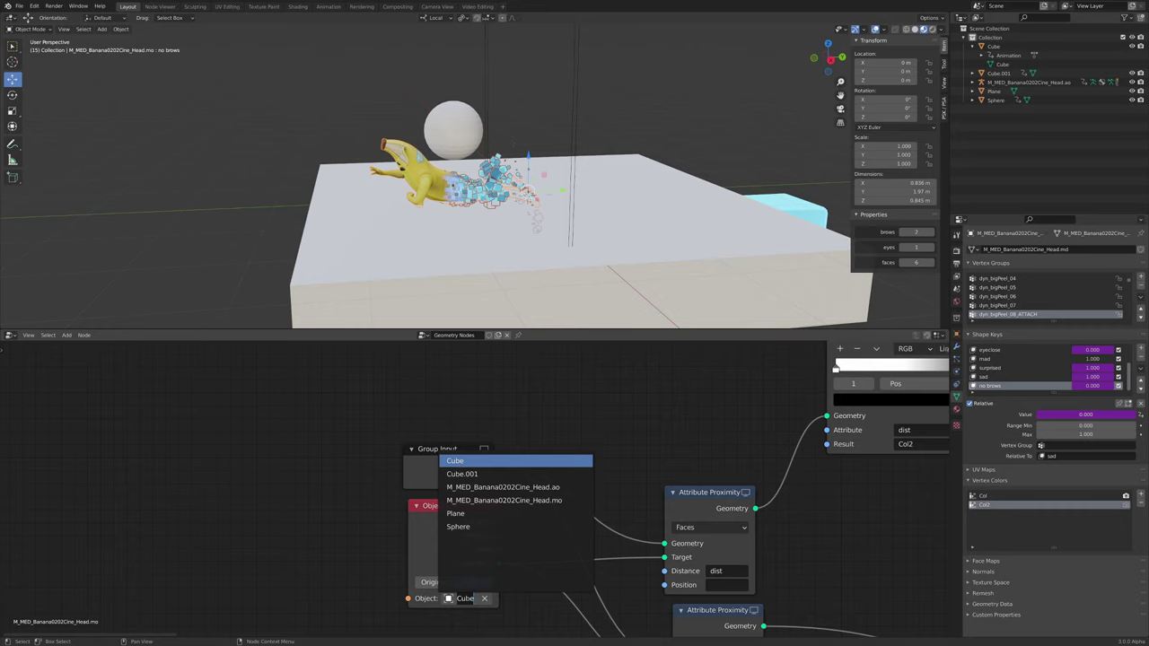
left_click(461, 527)
Move the sphere onto the banana character's body, at a height of about 0.48 m on Z
middle_click_drag(489, 225, 494, 280)
left_click(457, 131)
middle_click_drag(395, 260, 536, 230)
key("g")
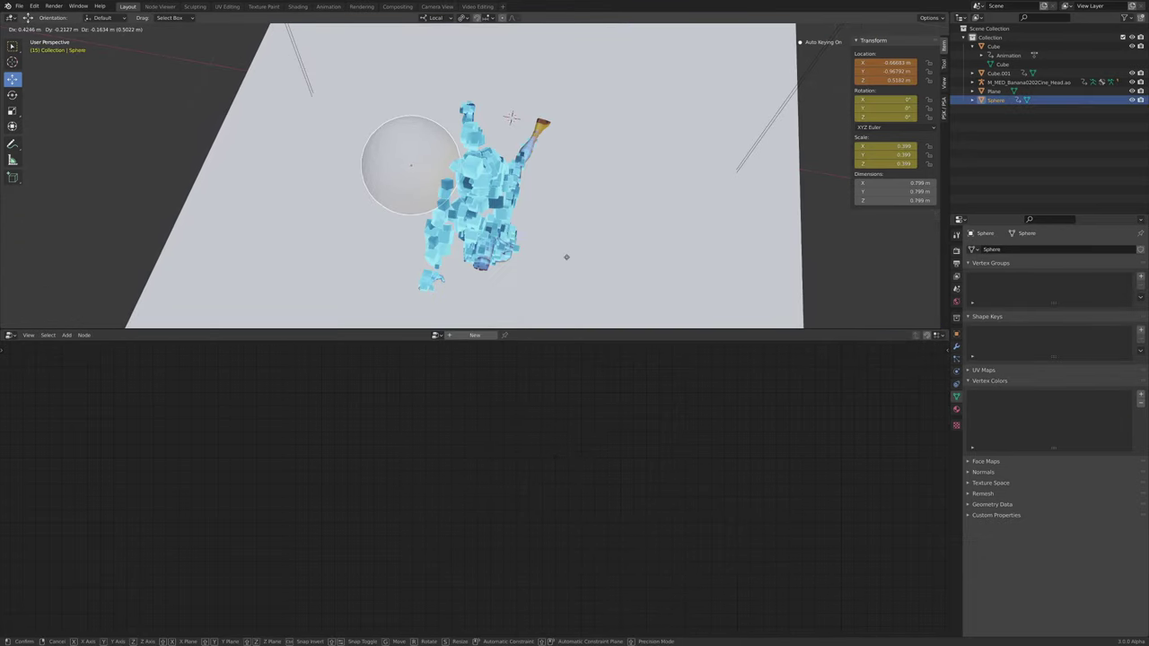
left_click(610, 268)
middle_click_drag(612, 267, 857, 136)
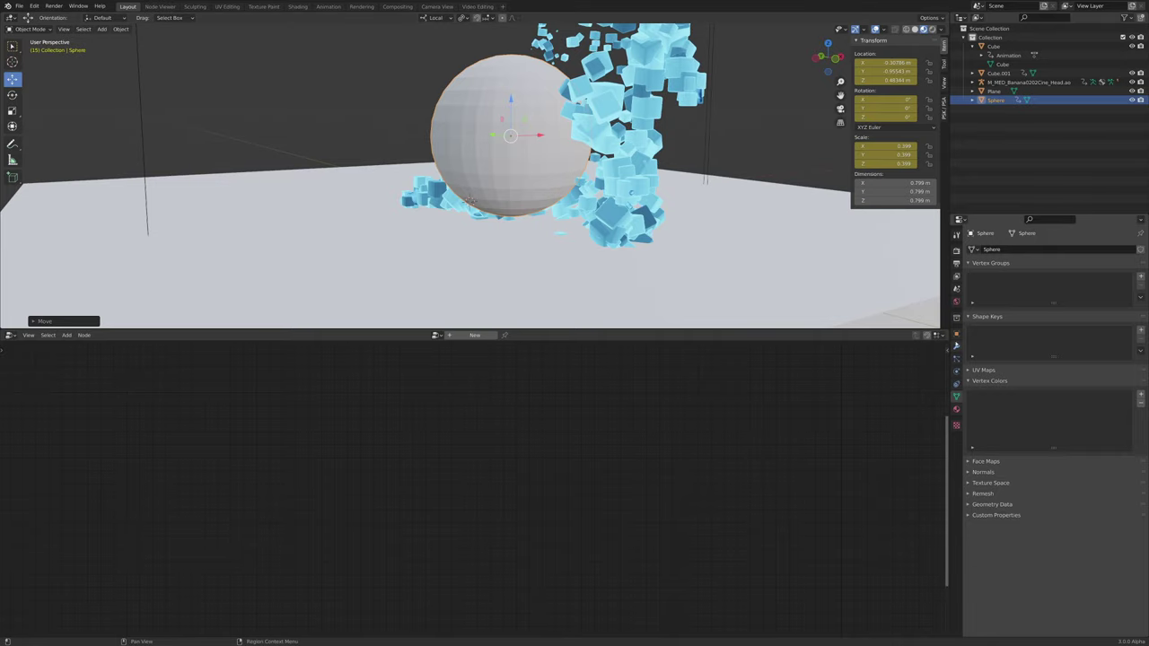
Display the sphere as Bounds in its viewport display settings
left_click(956, 334)
left_click(1062, 538)
left_click(1061, 549)
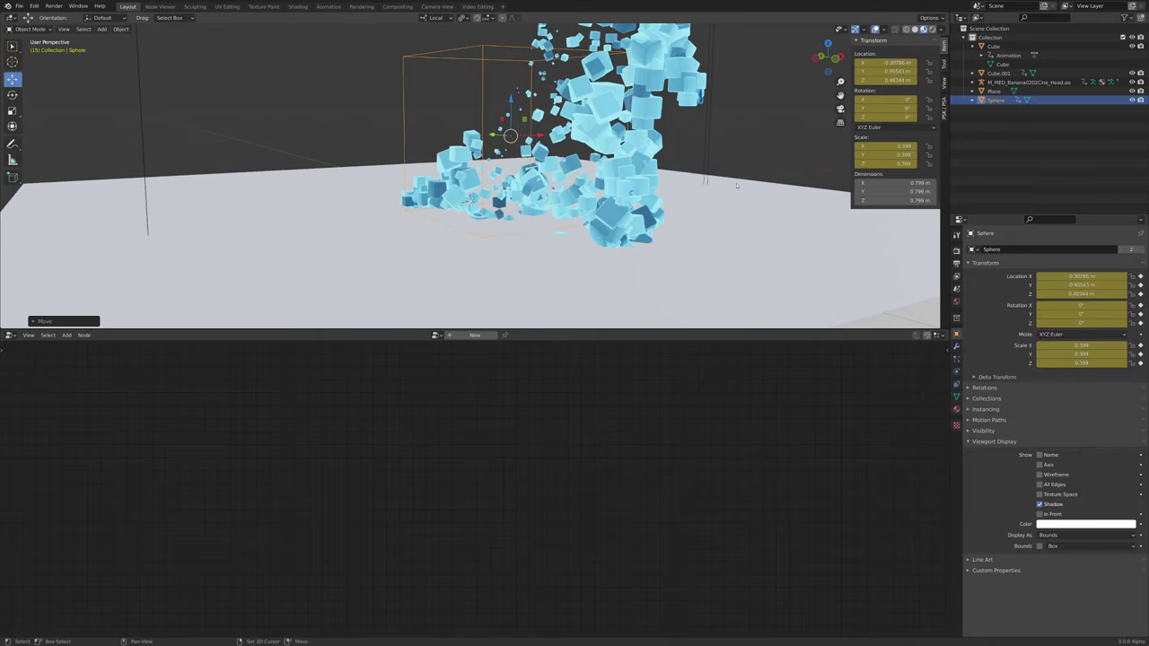
Move the sphere around the banana character and scale it to about 0.419
middle_click_drag(574, 179, 529, 205)
scroll(529, 205, "down", 2)
key("g")
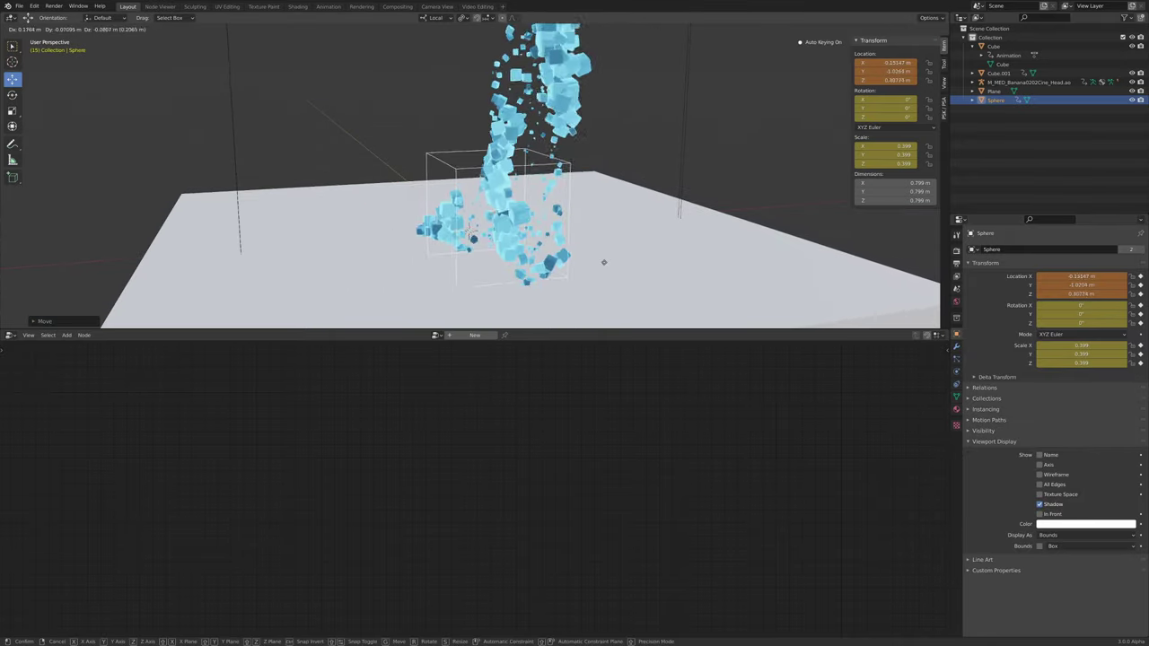
left_click(636, 262)
middle_click_drag(632, 262, 799, 232)
key("g")
left_click(594, 260)
key("s")
left_click(688, 250)
Move the sphere well away from the character, and bring it back beside the head at a height of about 0.49 m on Z
scroll(574, 234, "down", 3)
middle_click_drag(475, 225, 692, 26)
key("g")
left_click(577, 239)
key("g")
left_click(628, 305)
key("g")
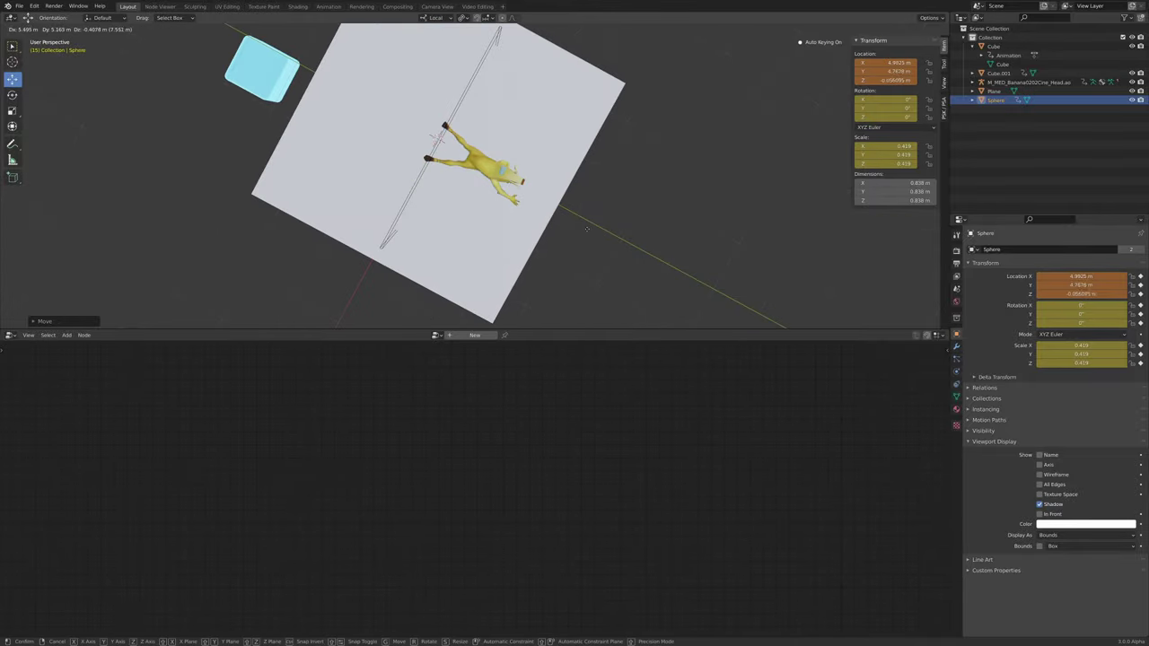
left_click(587, 228)
key("g")
middle_click_drag(587, 229, 604, 141)
left_click(595, 188)
Move the sphere from the head toward the banana's legs and rescale it
scroll(594, 187, "up", 3)
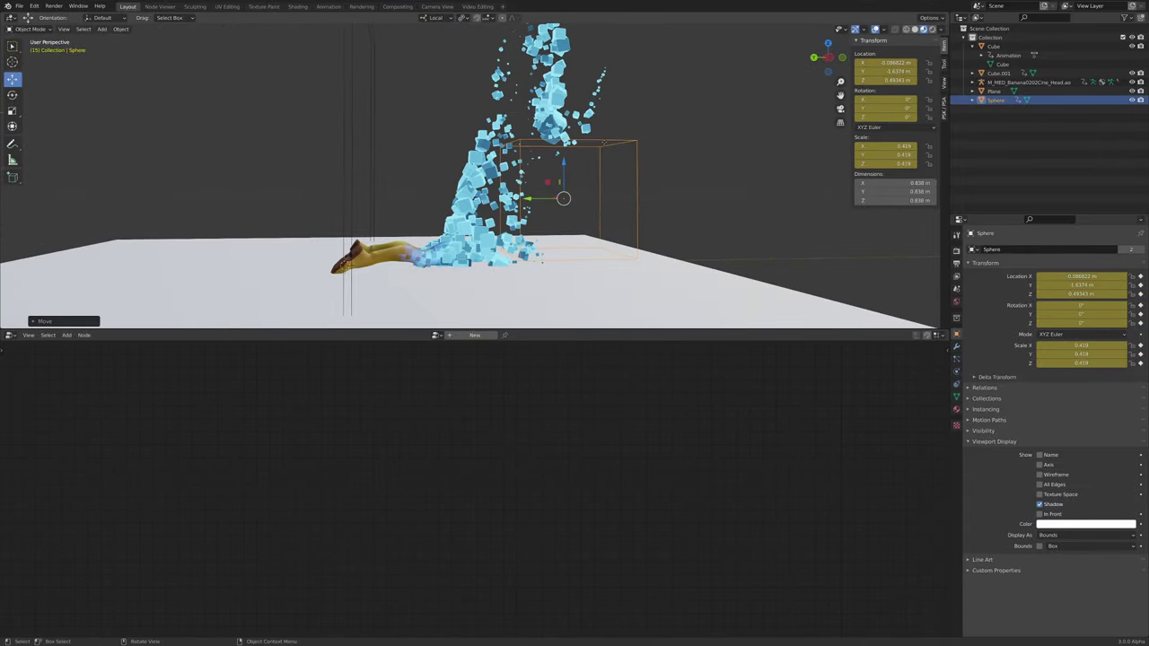
key("g")
left_click(444, 174)
scroll(444, 174, "up", 1)
mouse_move(444, 174)
middle_mouse_down()
mouse_move(379, 176)
mouse_move(429, 173)
middle_mouse_up()
key("s")
left_click(359, 216)
middle_click_drag(359, 217, 629, 182)
scroll(413, 160, "up", 4)
scroll(475, 166, "down", 7)
scroll(548, 175, "up", 5)
scroll(628, 183, "down", 2)
Select the banana mesh and review its full node tree and the cube dissolve effect around the sphere
left_click(538, 193)
scroll(705, 515, "down", 10)
middle_click_drag(705, 515, 278, 561)
scroll(578, 518, "up", 2)
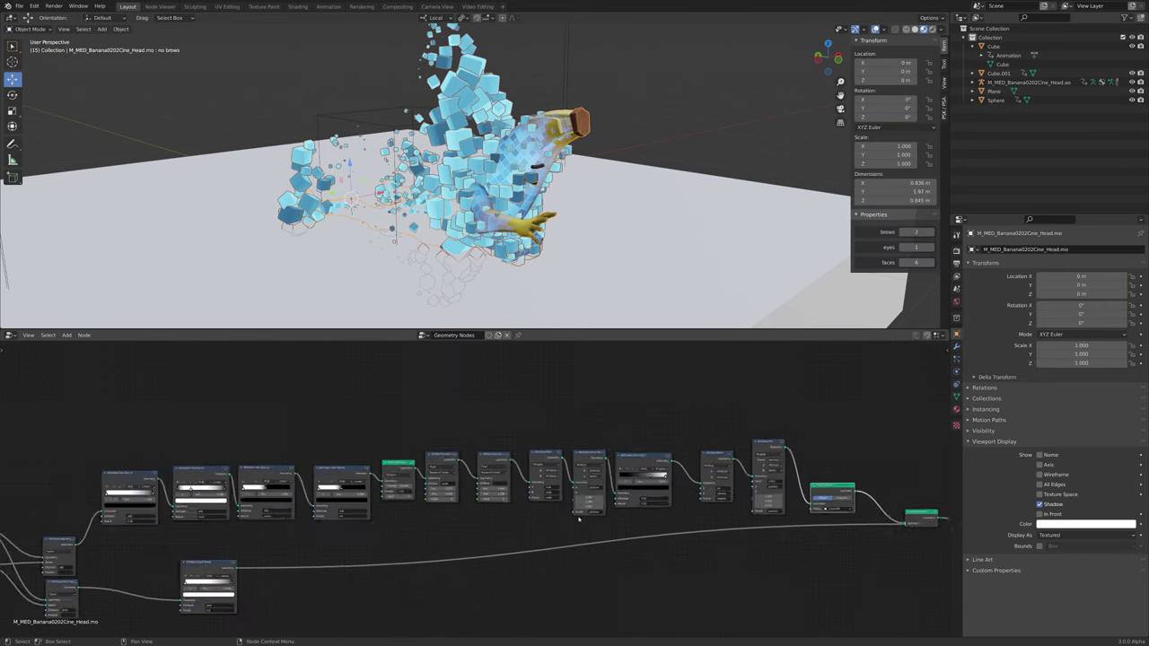
scroll(582, 517, "up", 2)
middle_click_drag(628, 508, 593, 505)
scroll(325, 513, "down", 2)
middle_click_drag(319, 513, 522, 451)
scroll(522, 451, "up", 4)
middle_click_drag(789, 482, 287, 495)
scroll(284, 492, "down", 1)
scroll(529, 184, "down", 3)
middle_click_drag(530, 184, 639, 98)
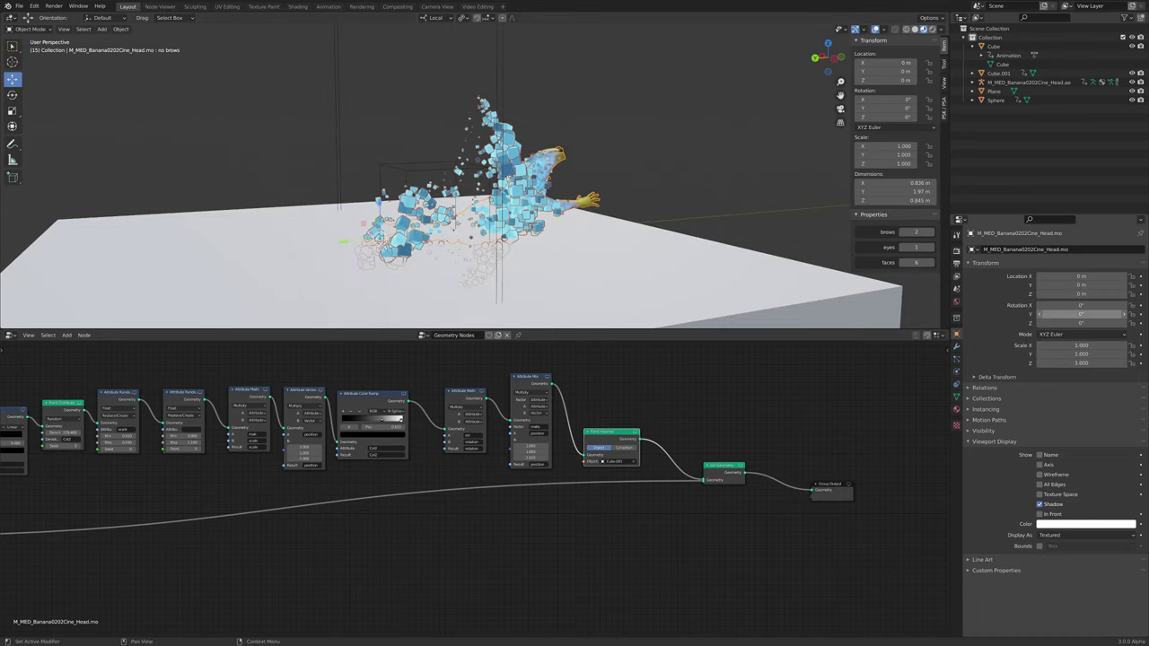
middle_click_drag(801, 250, 693, 242)
scroll(628, 257, "up", 2)
scroll(743, 246, "down", 1)
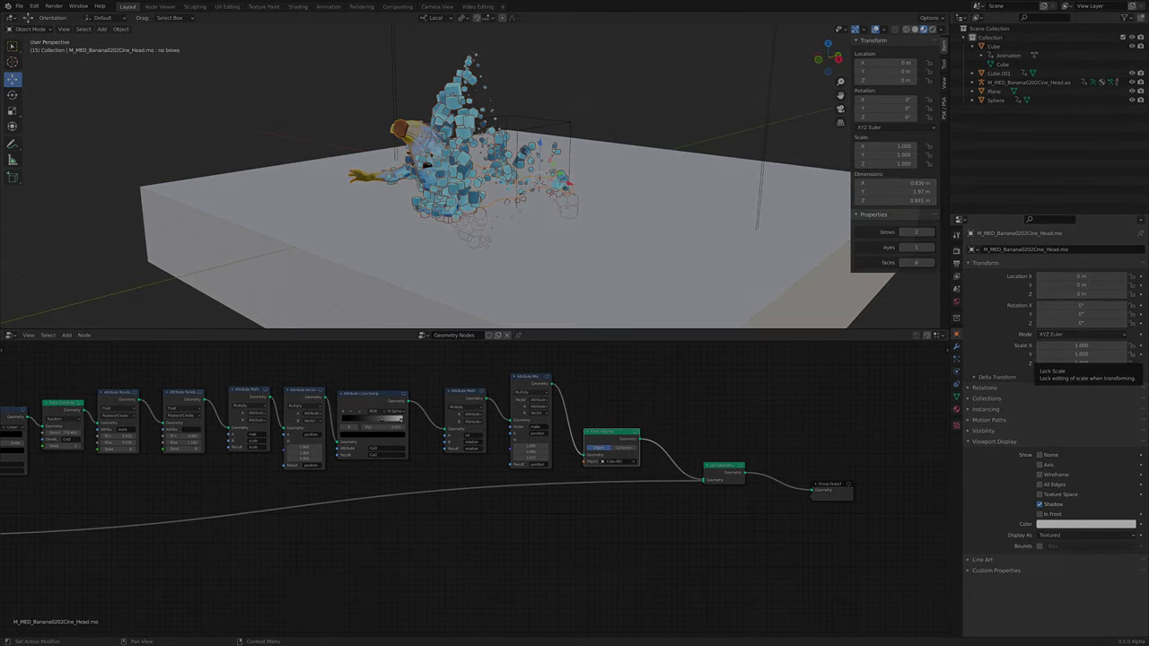
left_click(18, 6)
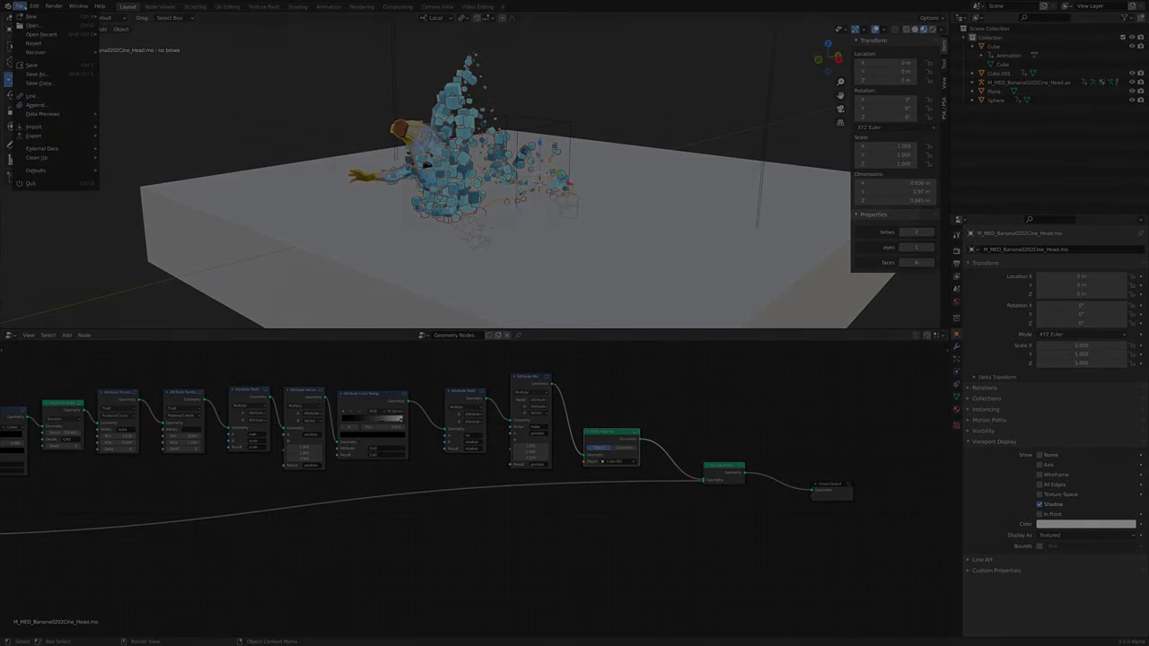